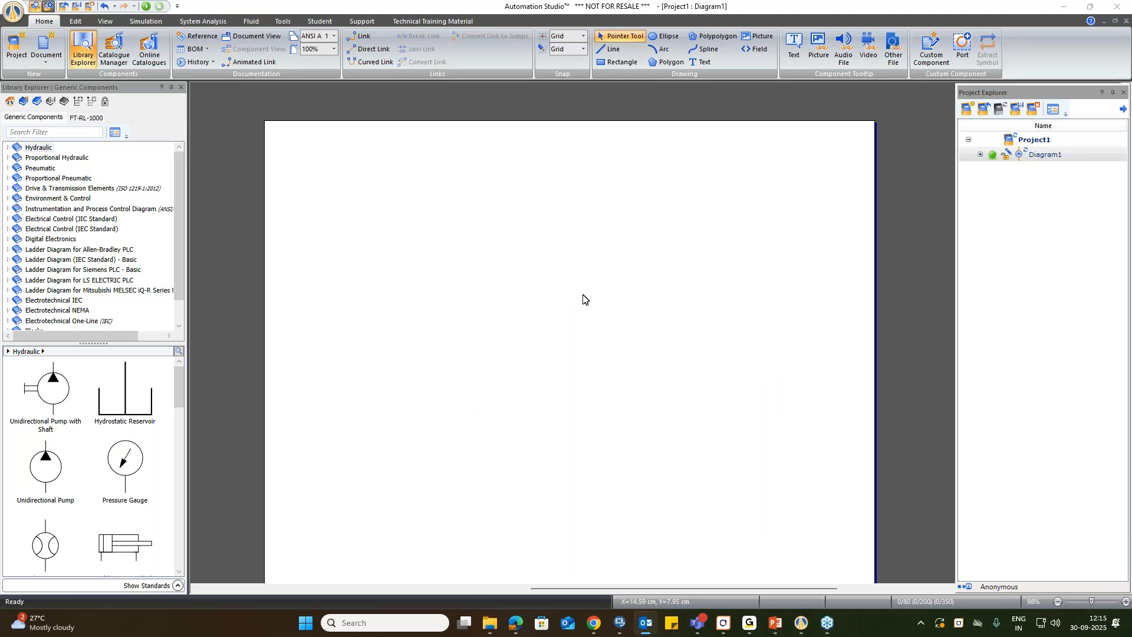
Browse the generic component libraries from Proportional Hydraulic through Digital Electronics to see what components each one offers.
scroll(579, 304, down, 1)
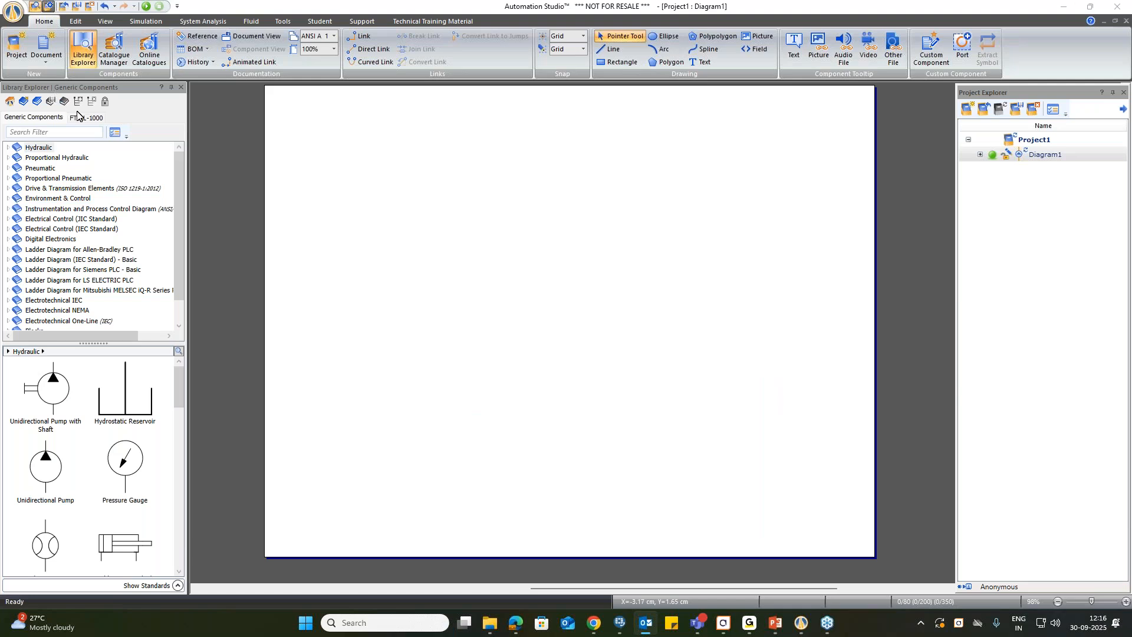
click(55, 157)
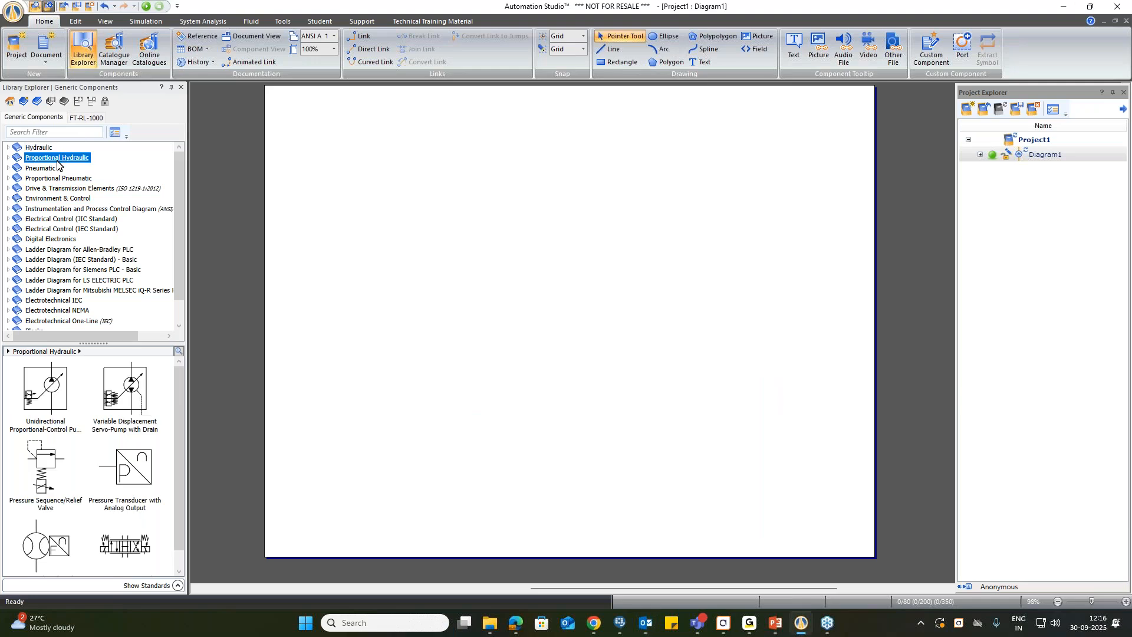
click(52, 168)
click(53, 179)
click(52, 189)
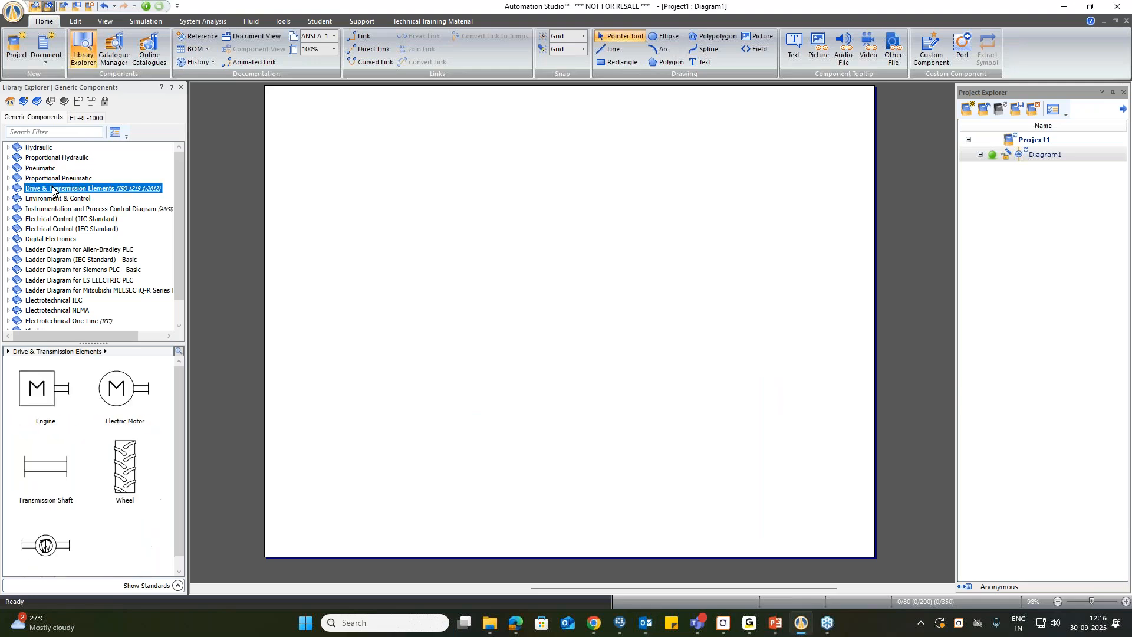
click(53, 198)
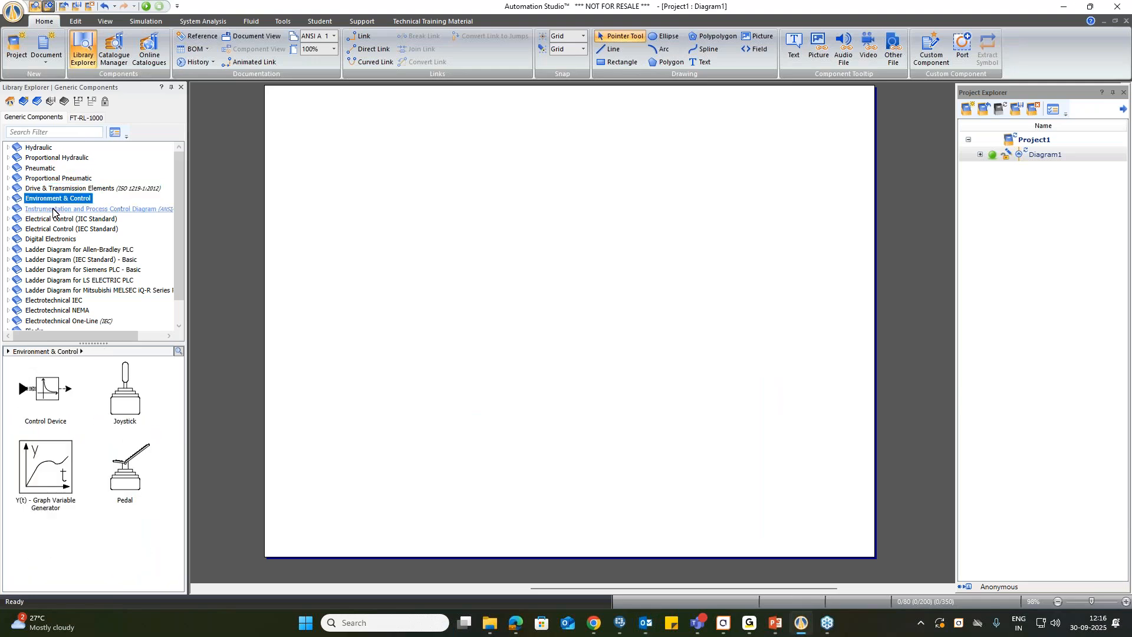
click(53, 209)
click(58, 220)
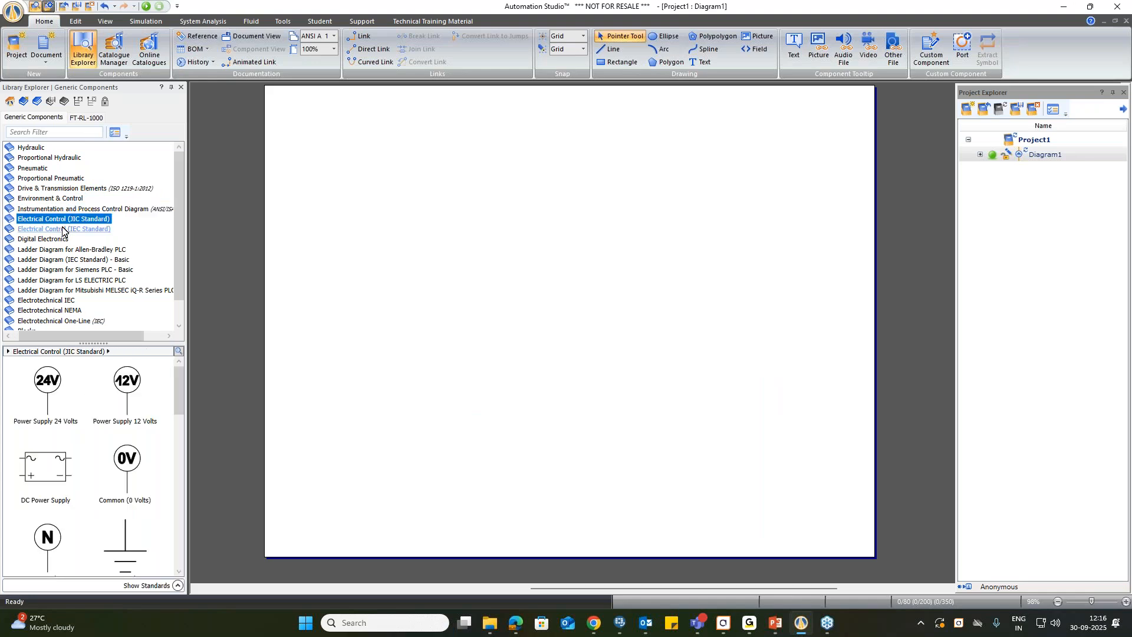
click(62, 229)
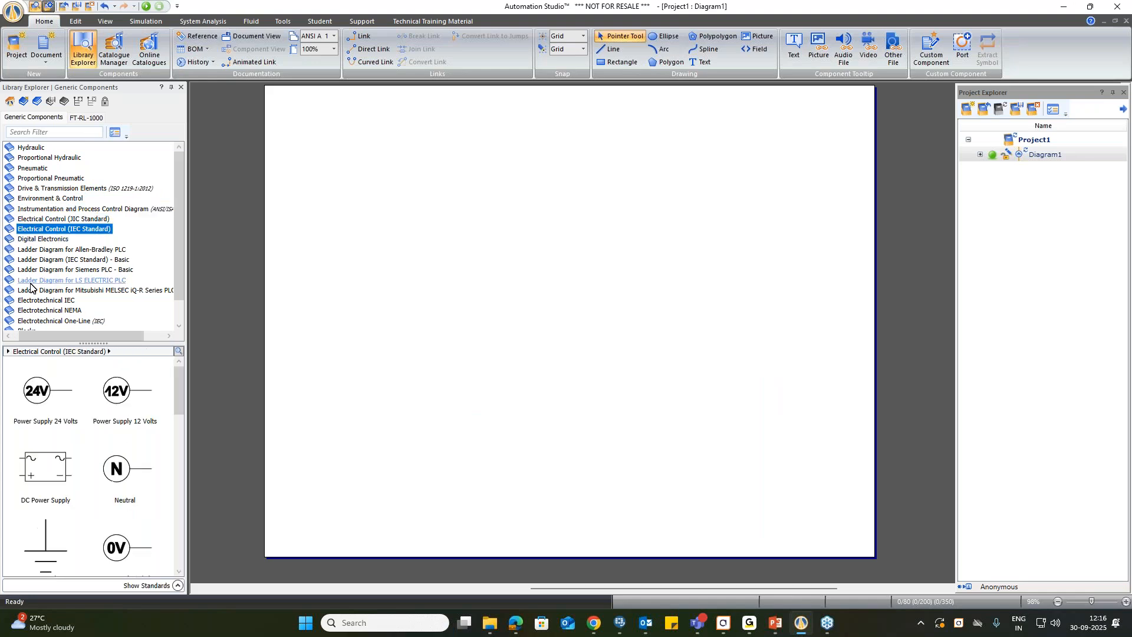
click(54, 239)
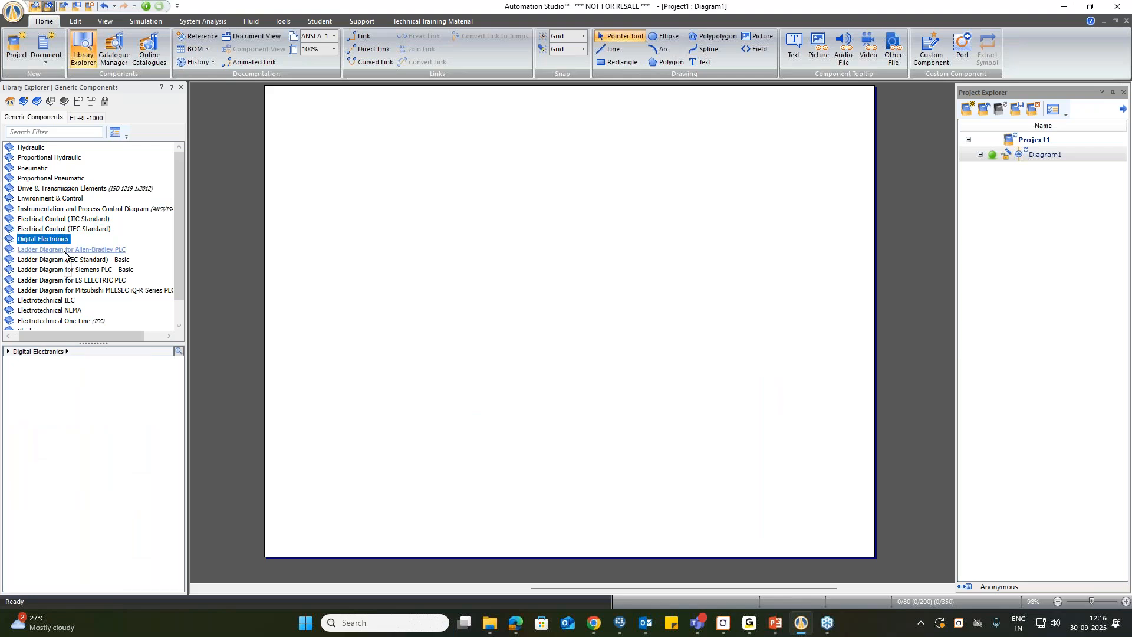
Browse the ladder diagram, electrotechnical, Blocks, HMI & Control Panels and Robotics component libraries.
click(65, 250)
click(68, 260)
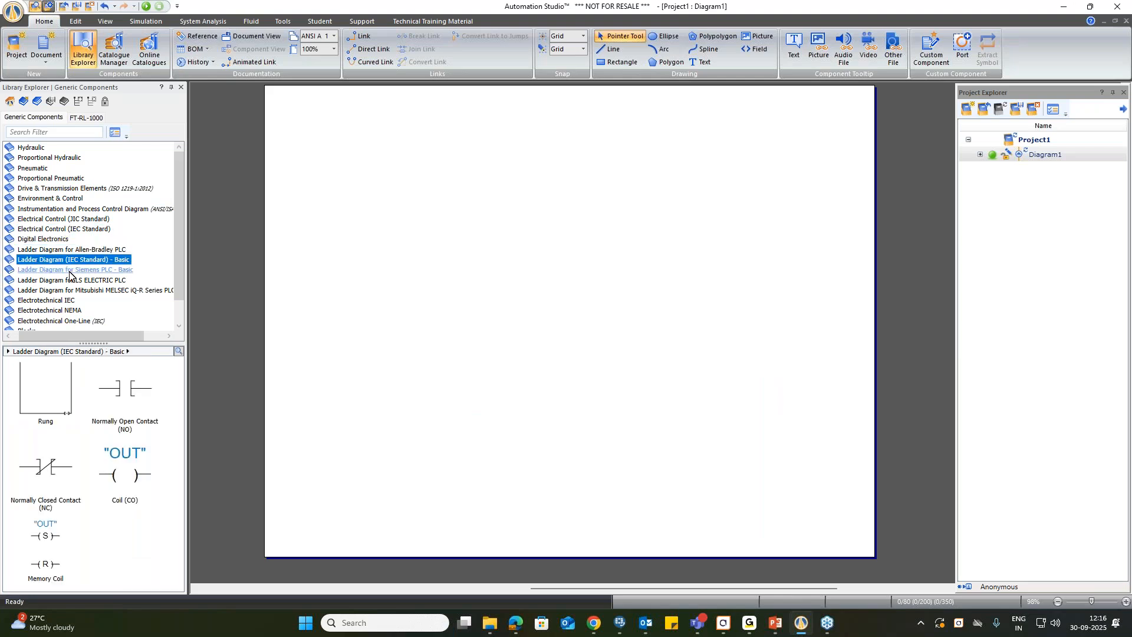
click(70, 270)
click(69, 281)
click(70, 291)
scroll(71, 300, down, 1)
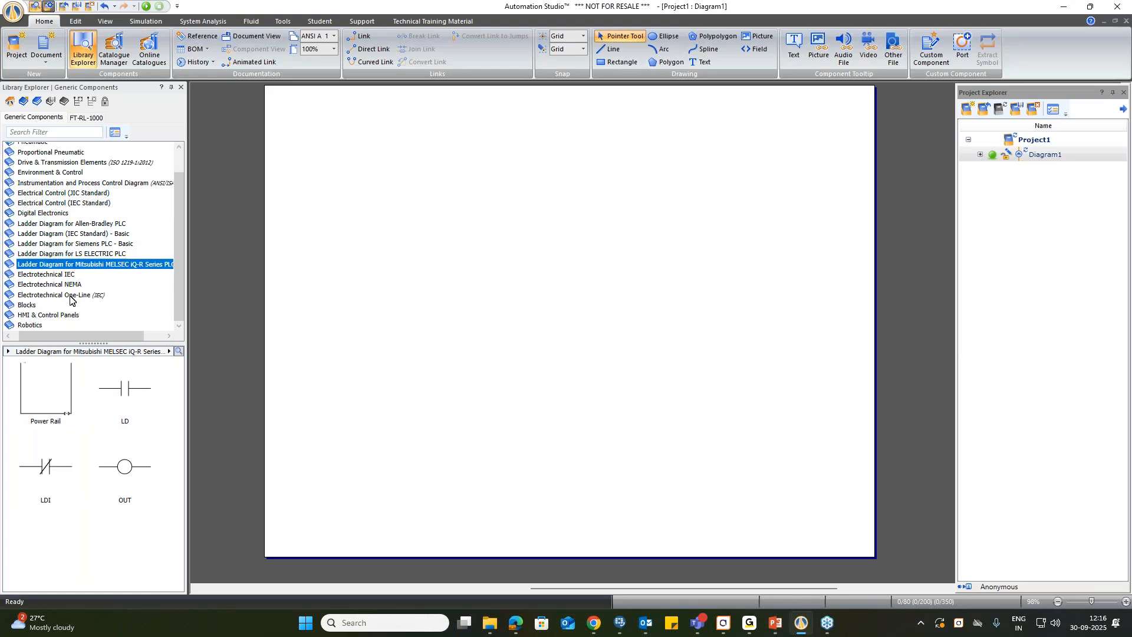
click(70, 277)
click(75, 294)
click(29, 305)
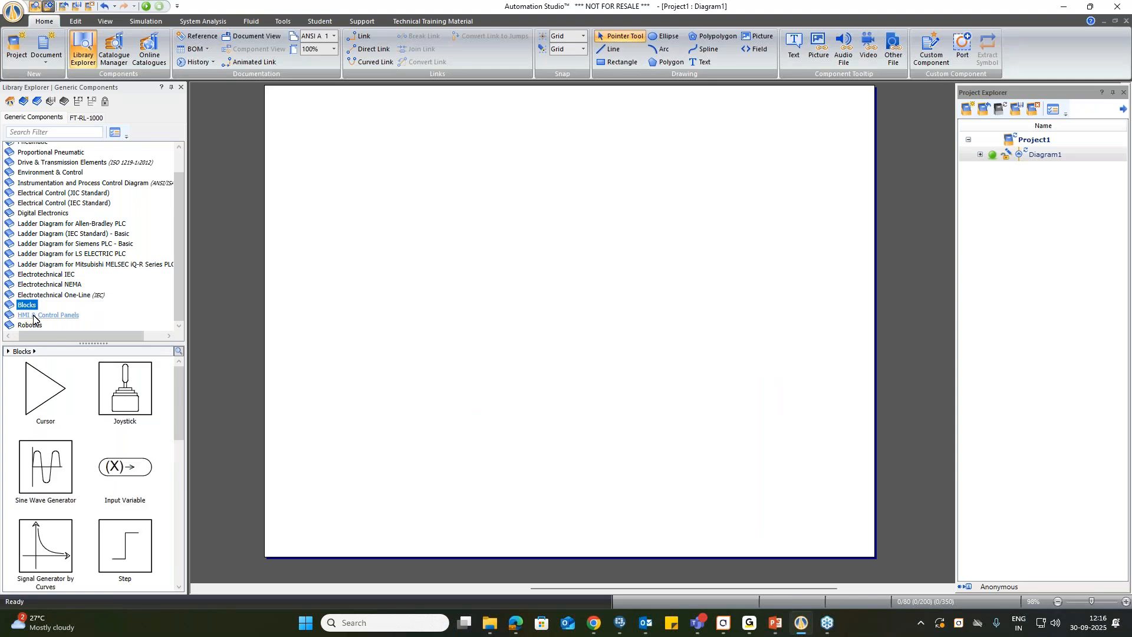
click(37, 317)
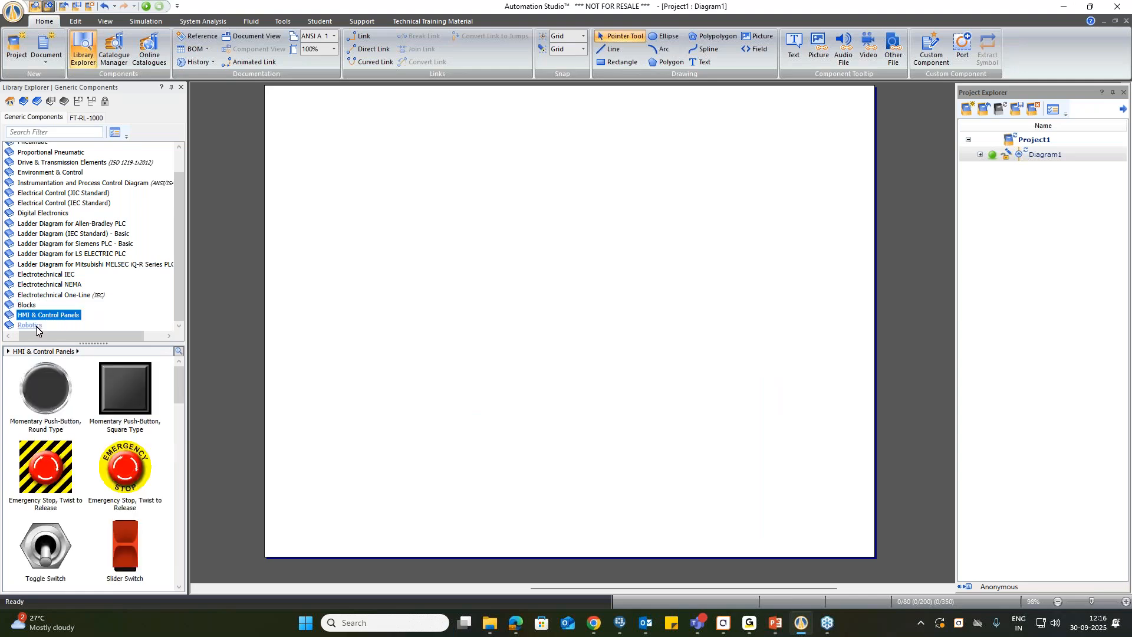
click(32, 325)
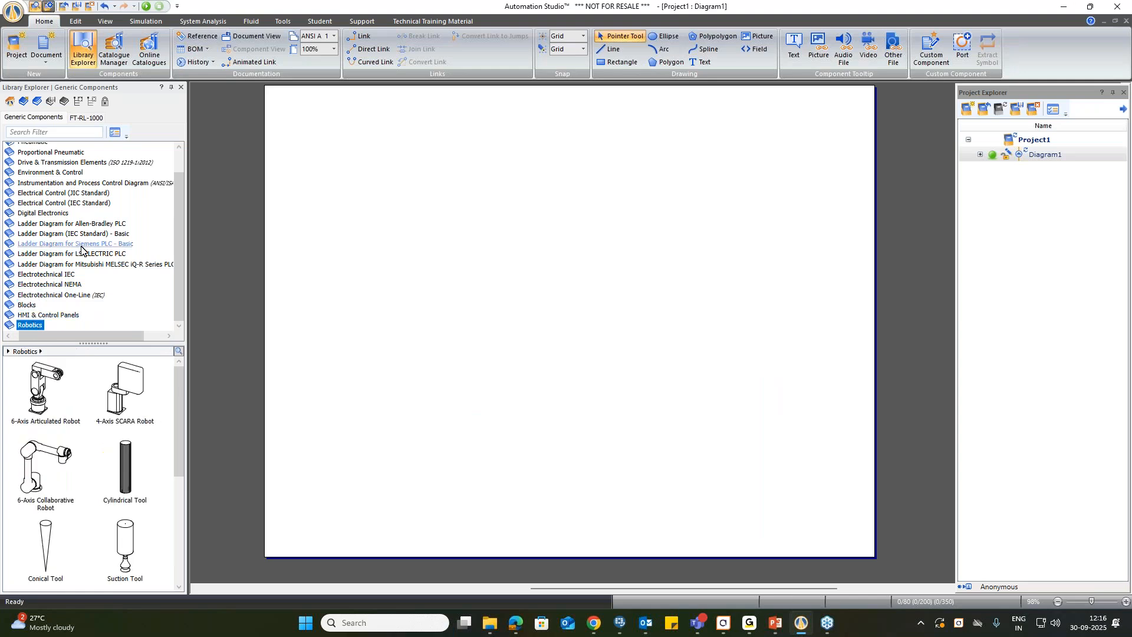
scroll(96, 395, down, 1)
scroll(97, 394, up, 1)
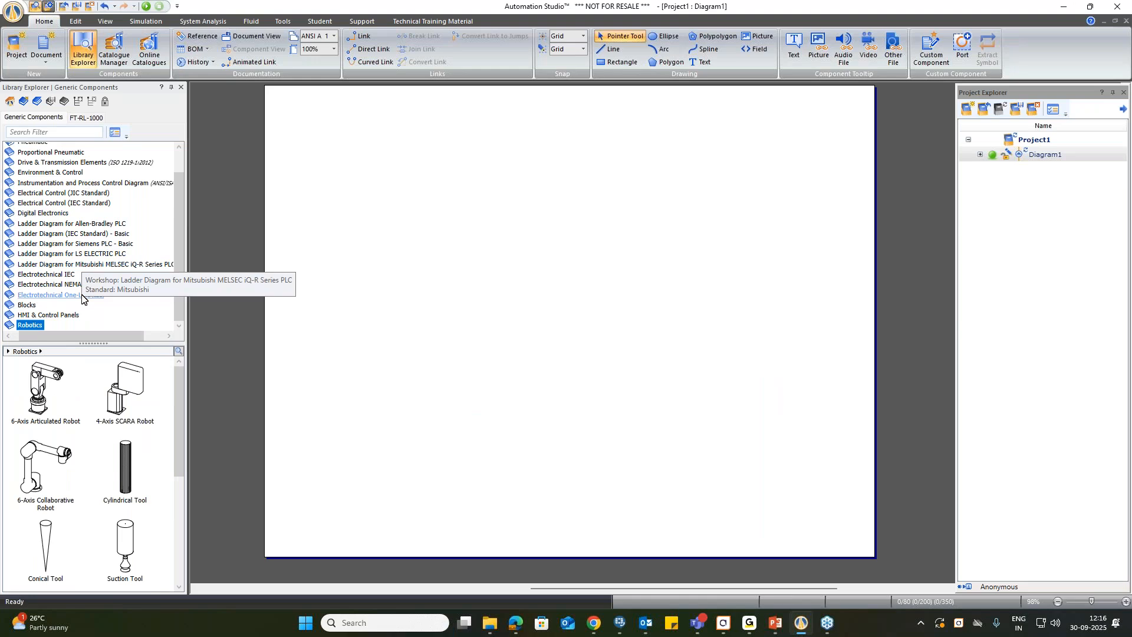
scroll(117, 268, up, 1)
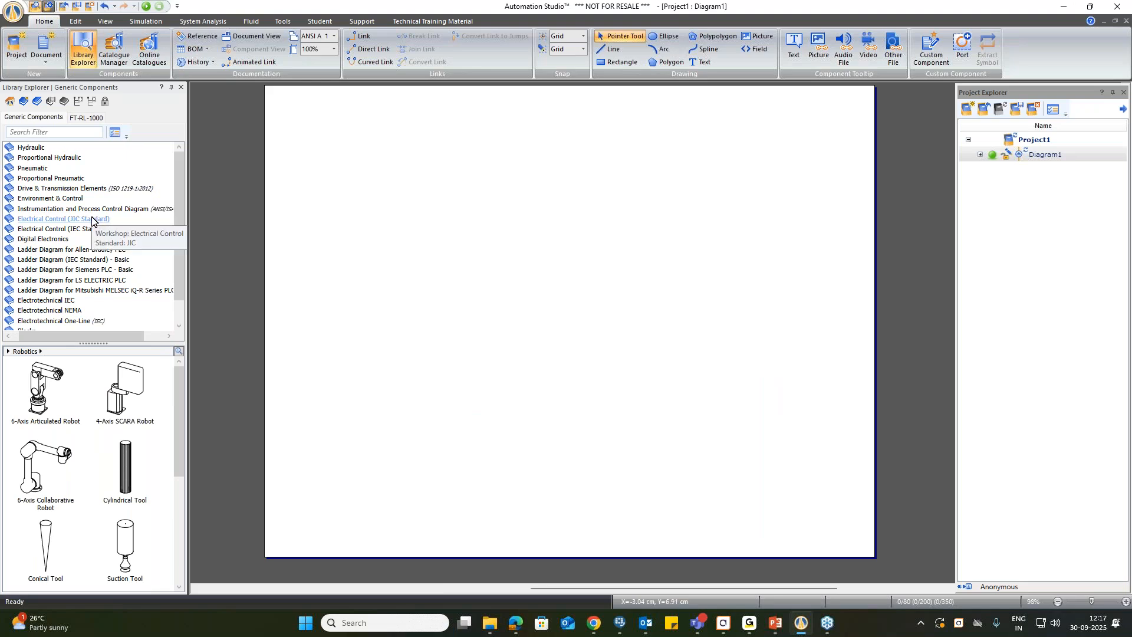
scroll(94, 222, down, 1)
scroll(94, 222, up, 1)
scroll(92, 277, down, 1)
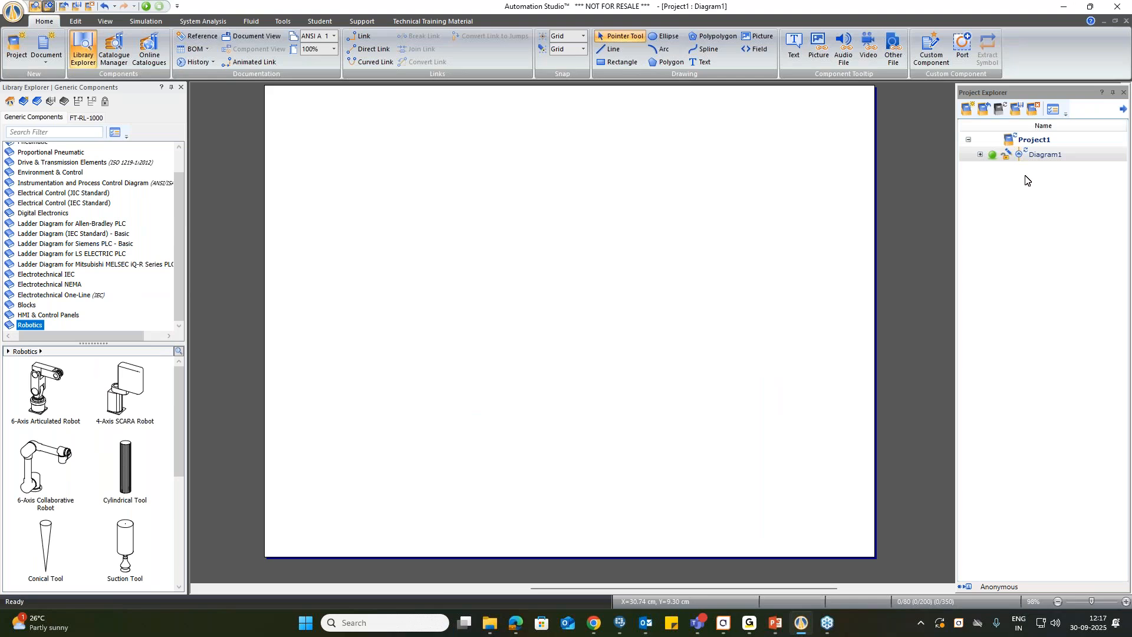
Review the available Edit, View, Simulation, System Analysis, Fluid, Tools, Student, Support and Technical Training Material commands, and return to the Home commands.
click(76, 21)
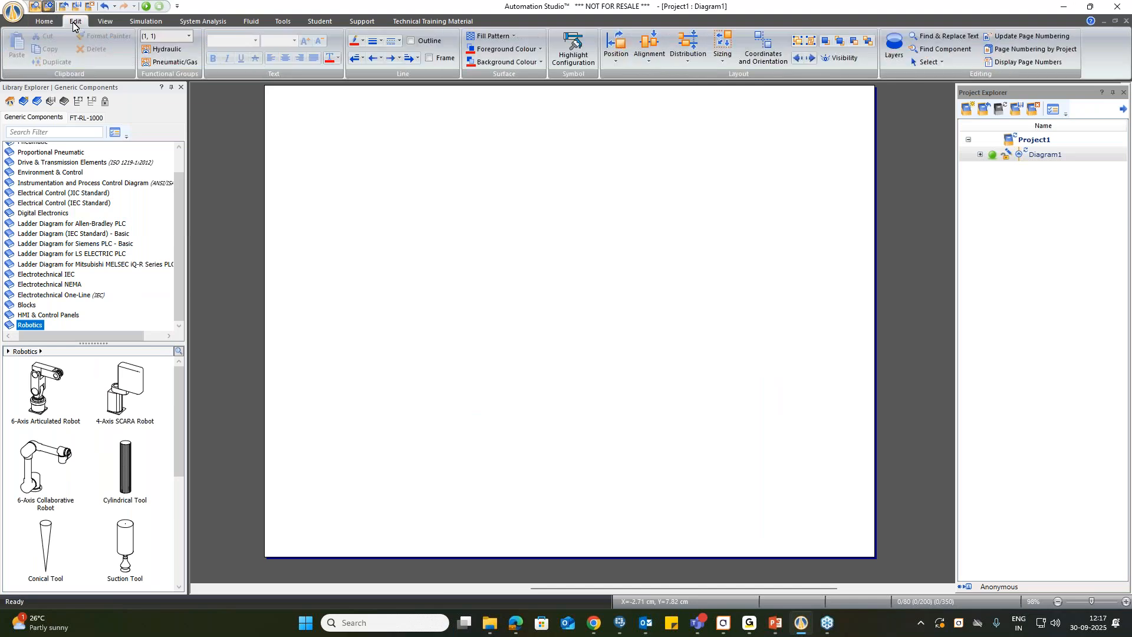
click(105, 21)
click(145, 21)
click(191, 22)
click(251, 21)
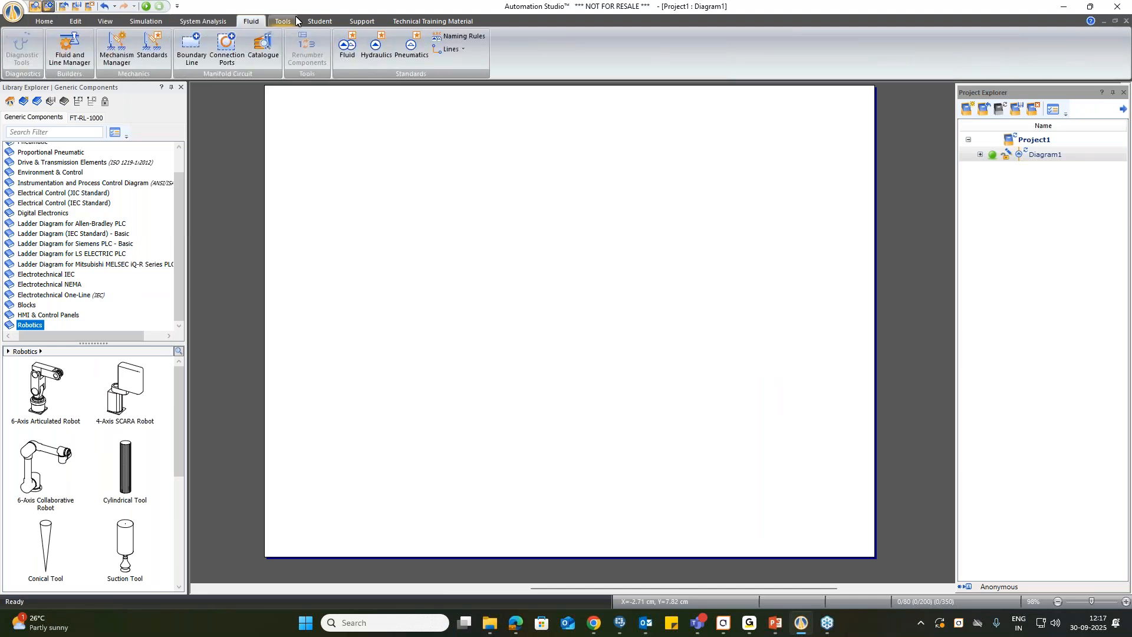
click(283, 21)
click(319, 21)
click(369, 22)
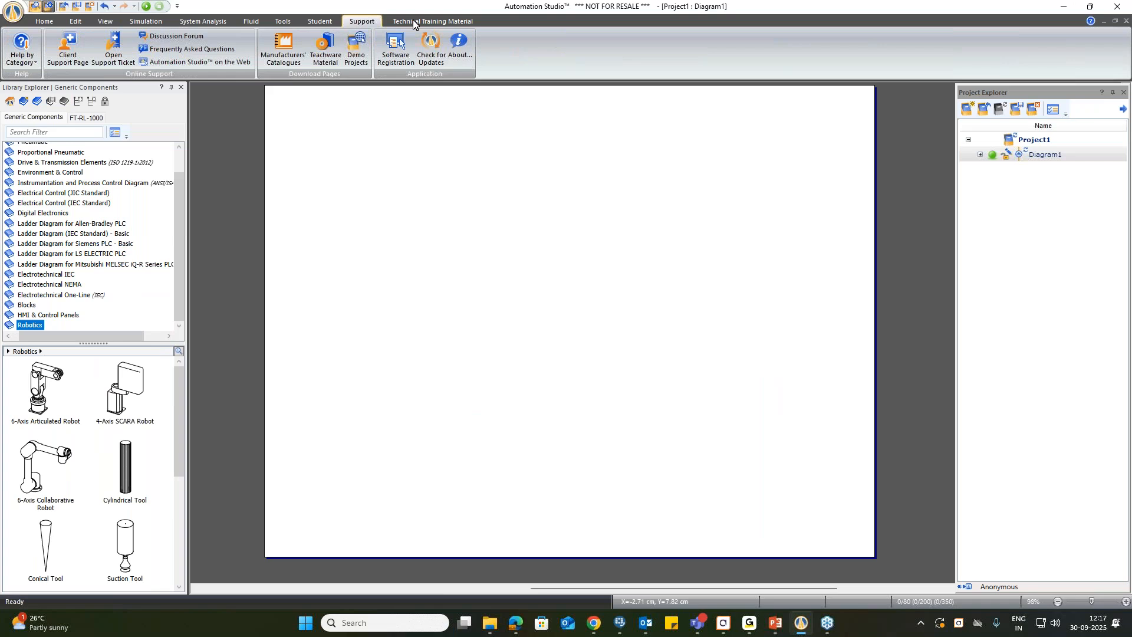
click(413, 19)
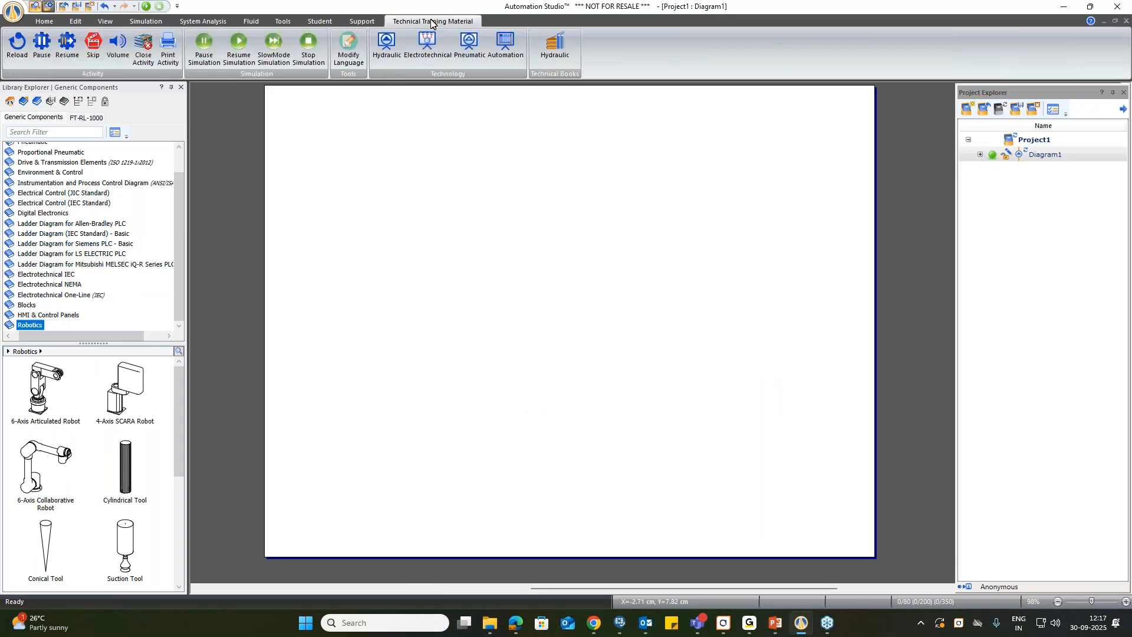
click(46, 22)
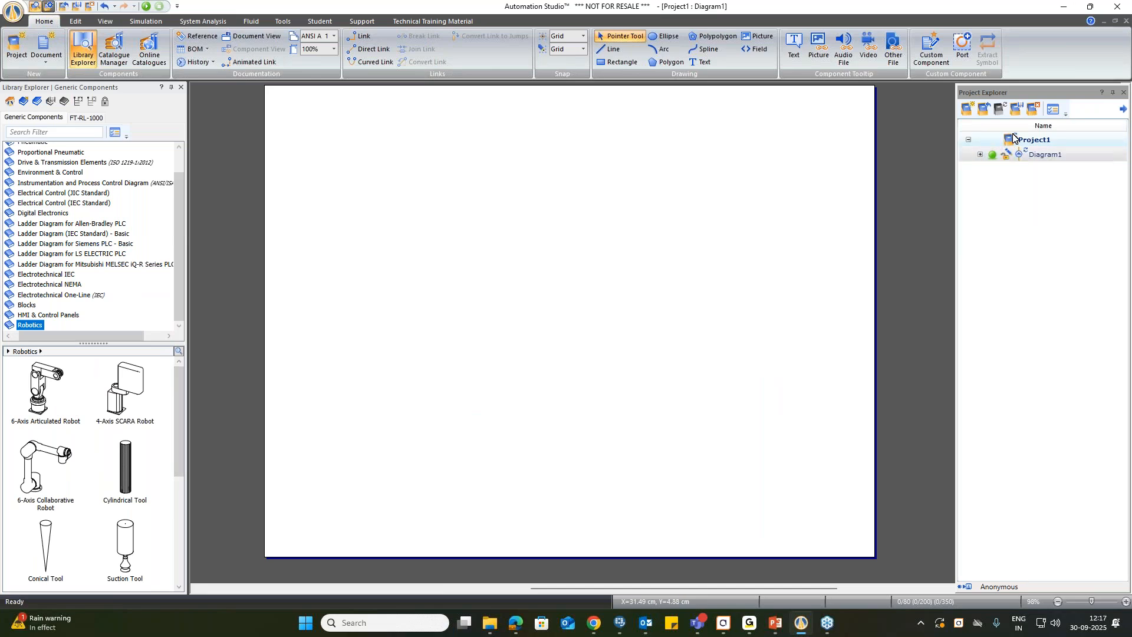
Add a new robotic diagram document to Project1.
click(48, 52)
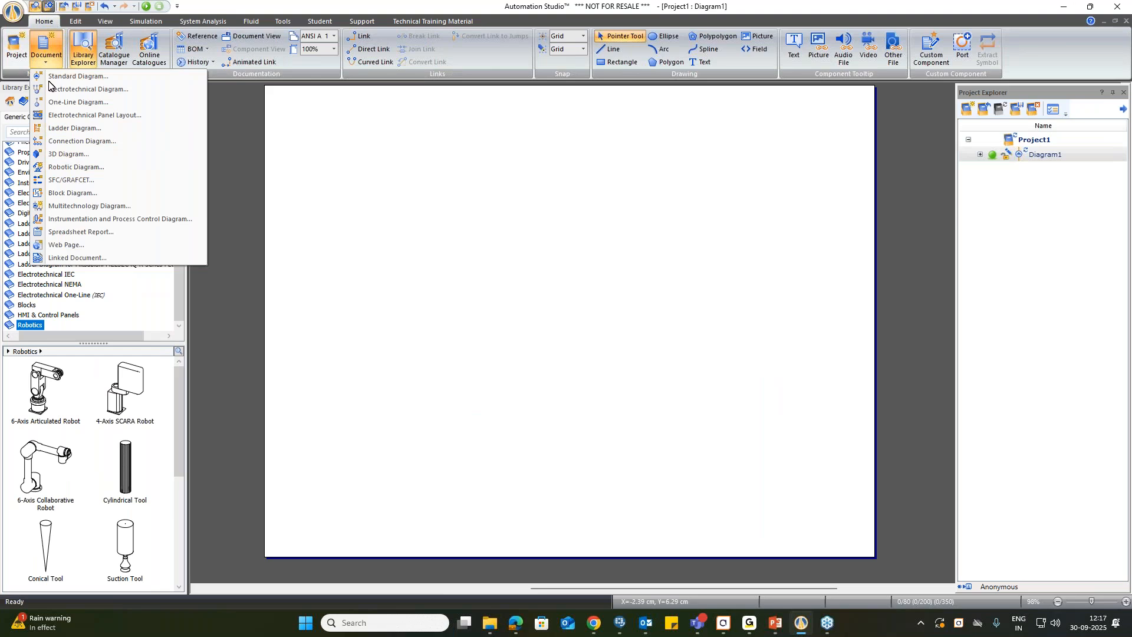
click(78, 167)
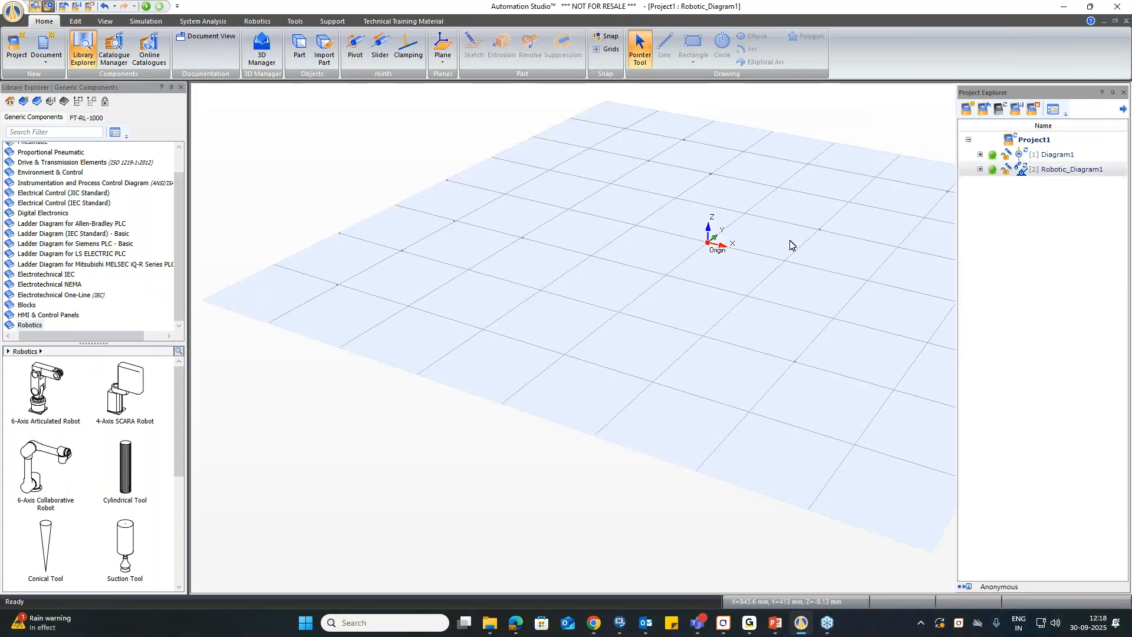
scroll(856, 125, up, 1)
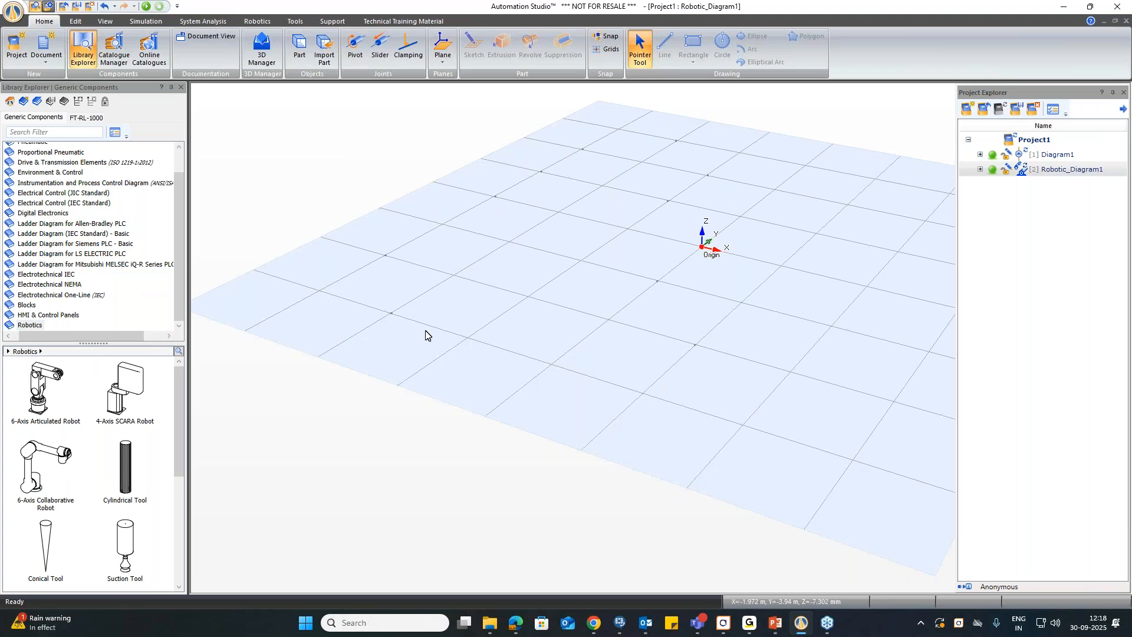
scroll(834, 197, up, 1)
scroll(834, 196, up, 1)
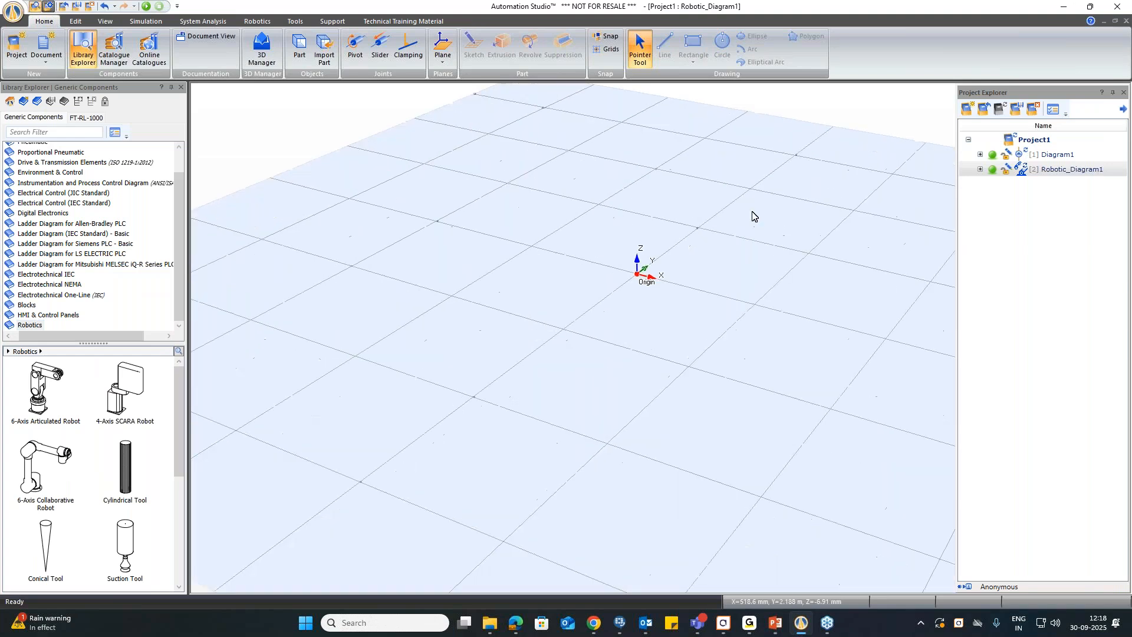
Expand the Robotics library and examine its Robots, Tools, Loads and Conveyors components.
double_click(18, 324)
click(27, 294)
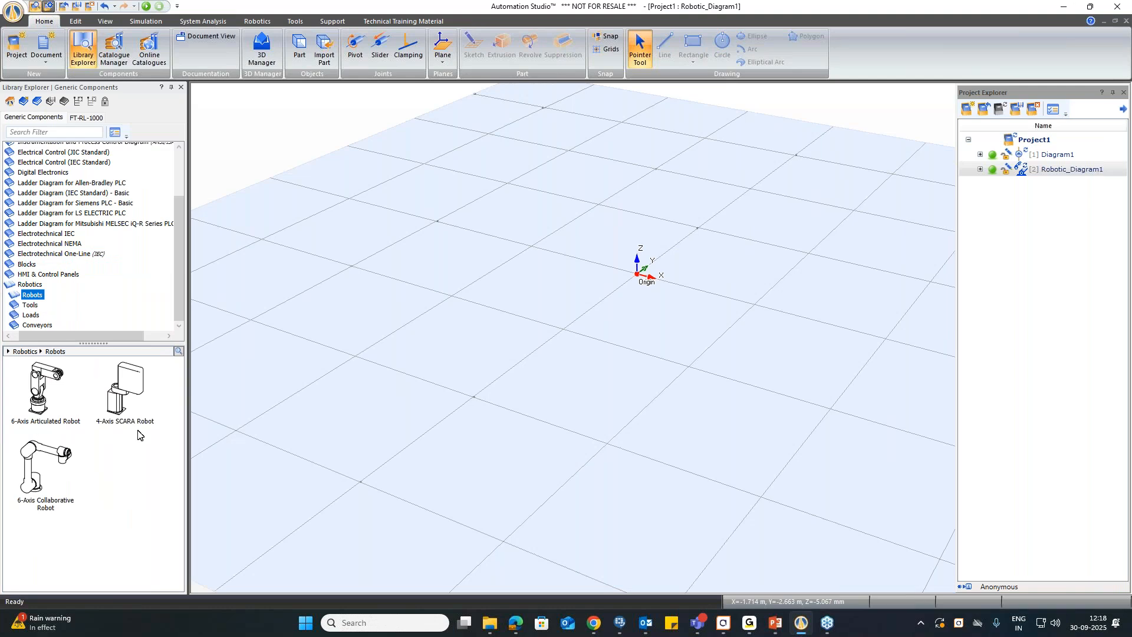
mouse_move(52, 496)
click(37, 307)
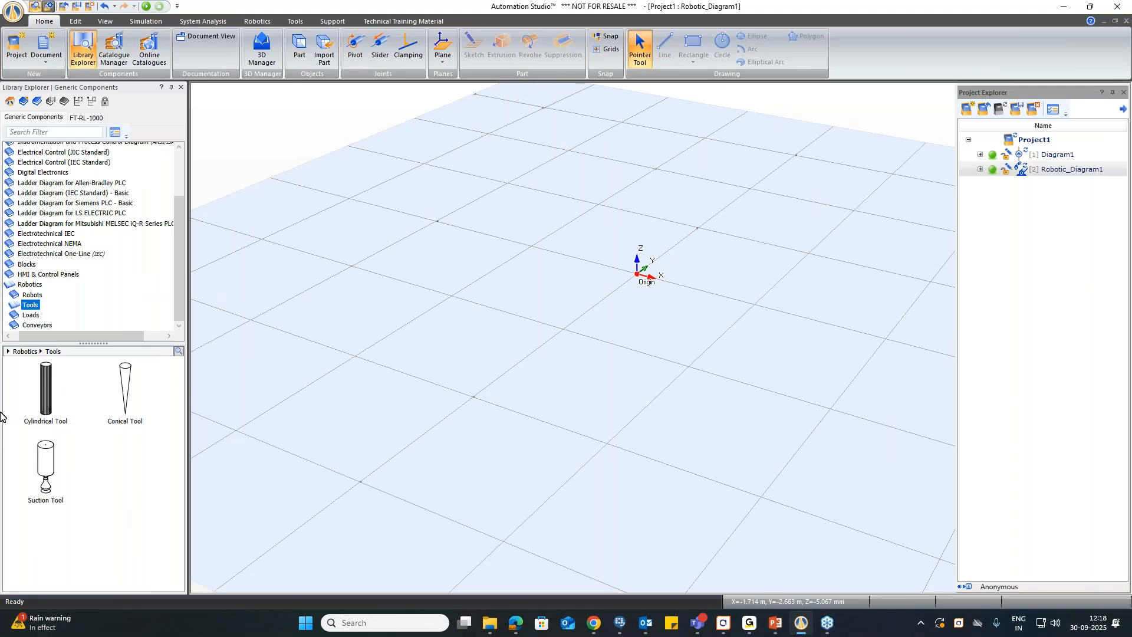
click(32, 316)
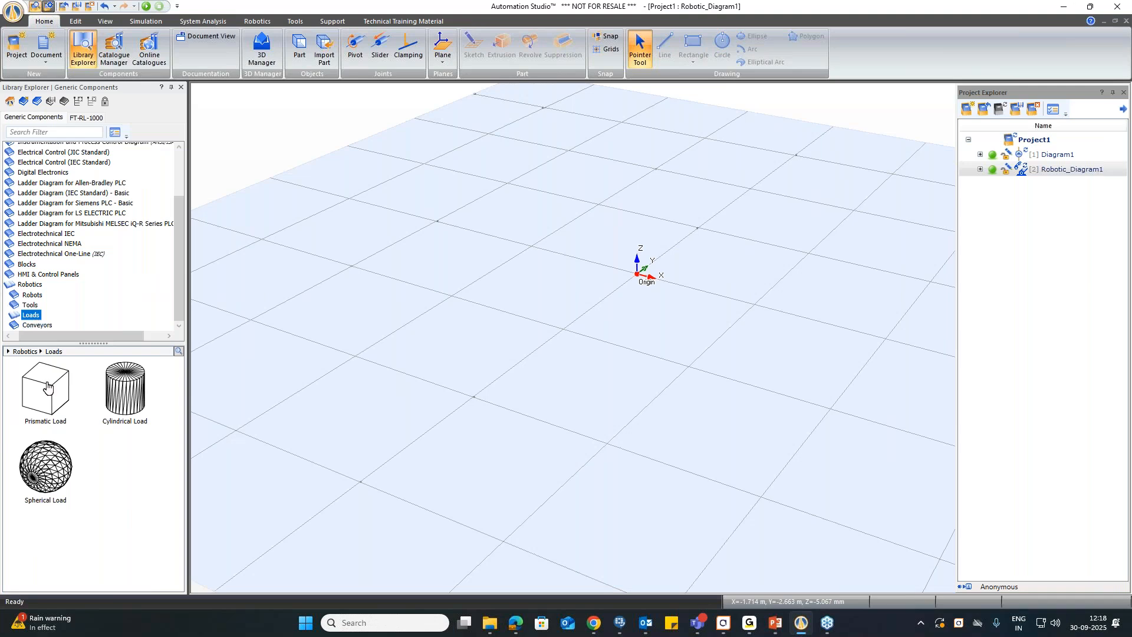
mouse_move(68, 390)
click(37, 325)
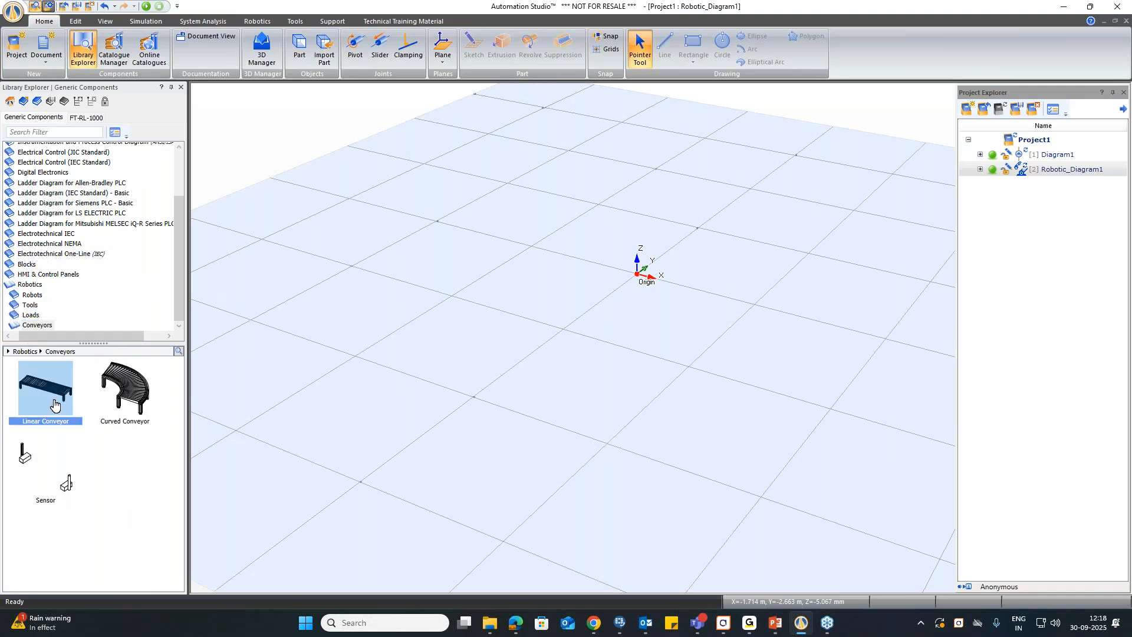
Place a 6-Axis Articulated Robot, a 4-Axis SCARA Robot and a 6-Axis Collaborative Robot on the grid around the origin.
click(30, 296)
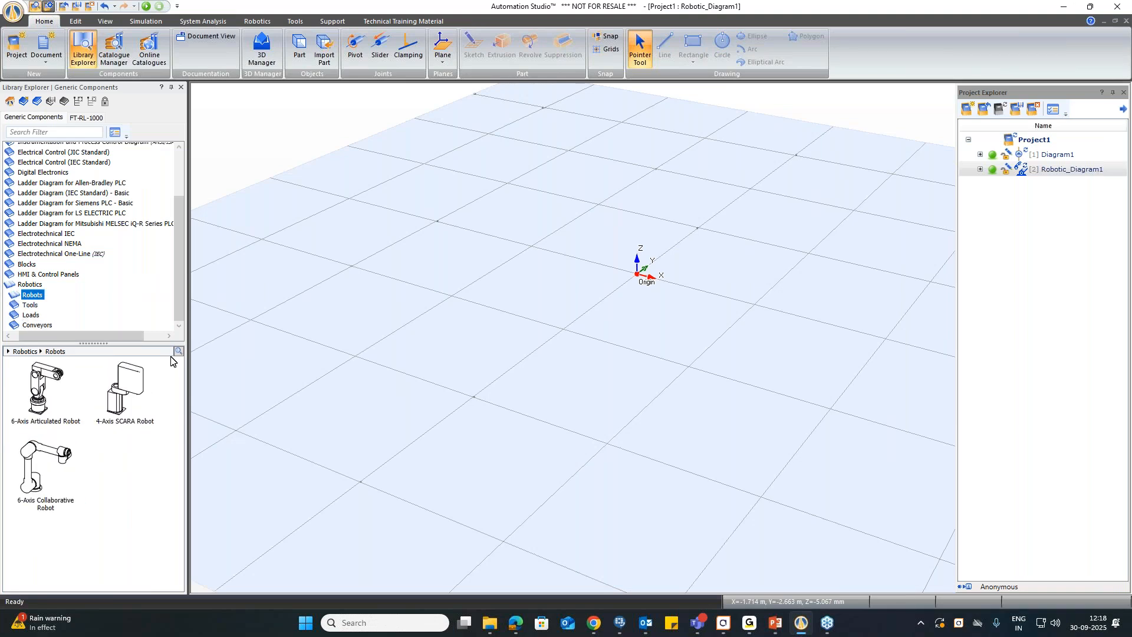
drag(42, 416, 575, 335)
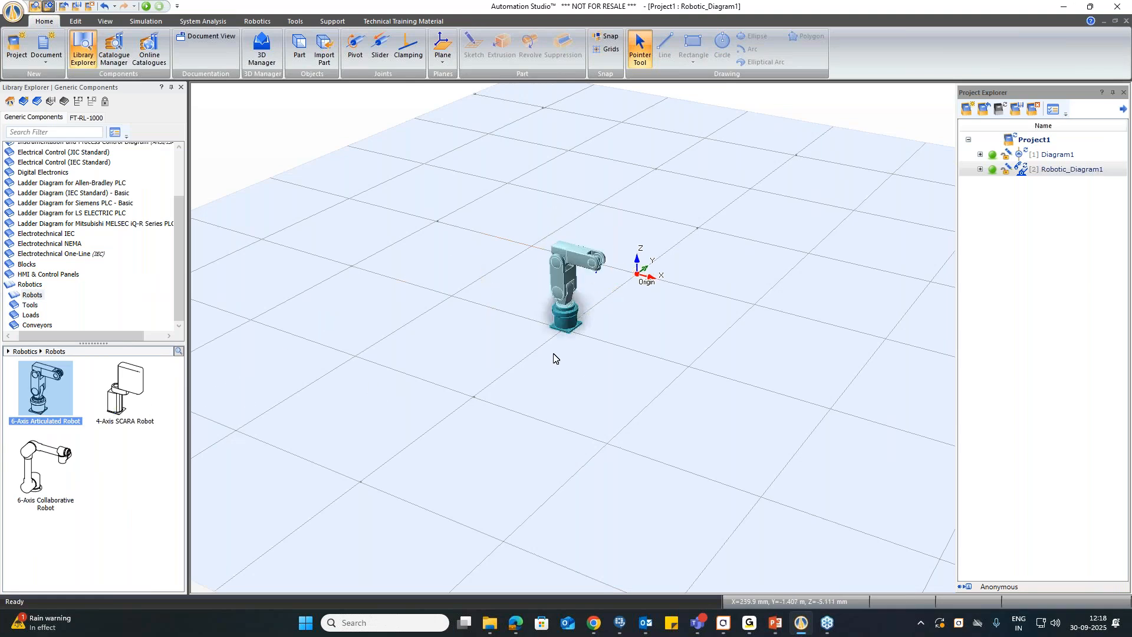
drag(106, 409, 686, 292)
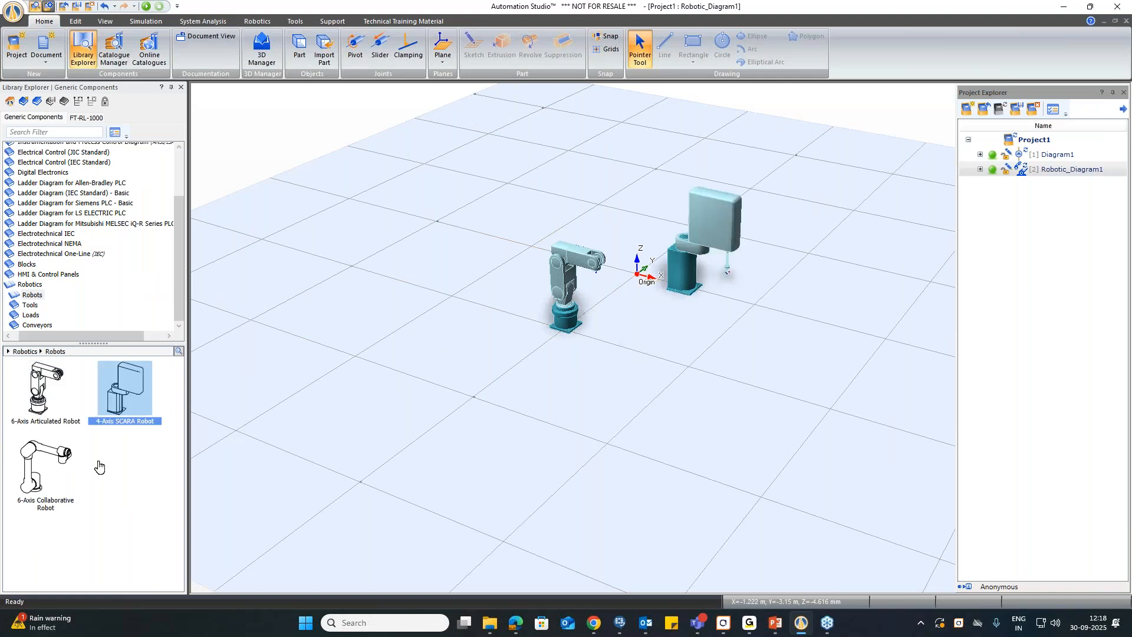
drag(34, 488, 595, 406)
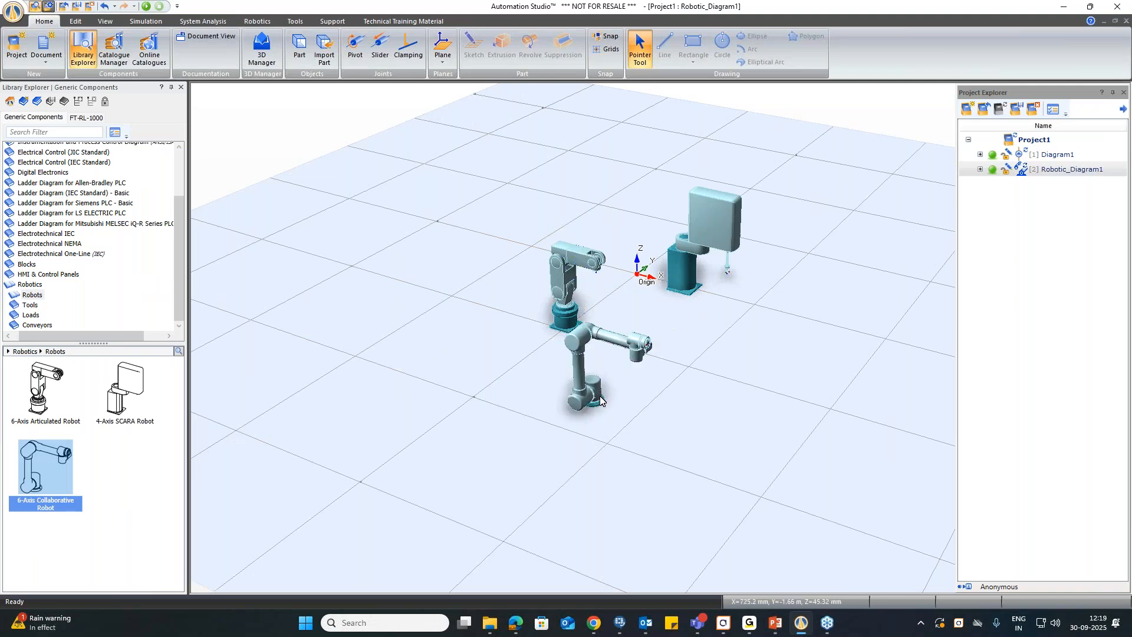
Open the component properties of the 6-Axis Articulated Robot in the robotic diagram.
scroll(543, 347, up, 2)
scroll(545, 348, down, 3)
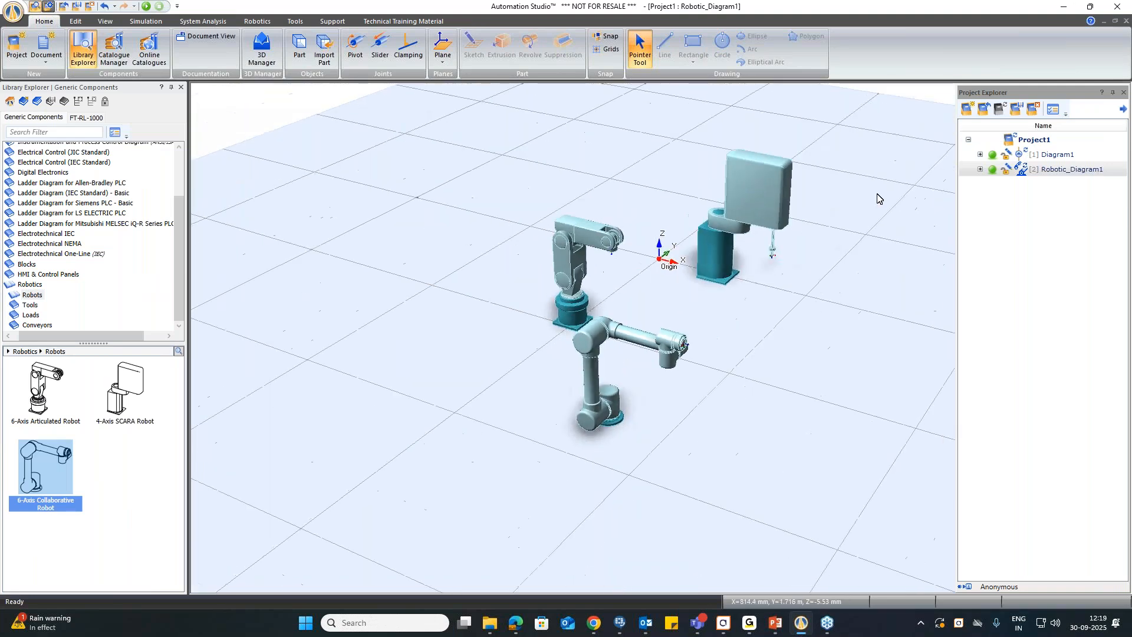
scroll(873, 200, up, 3)
scroll(873, 205, down, 1)
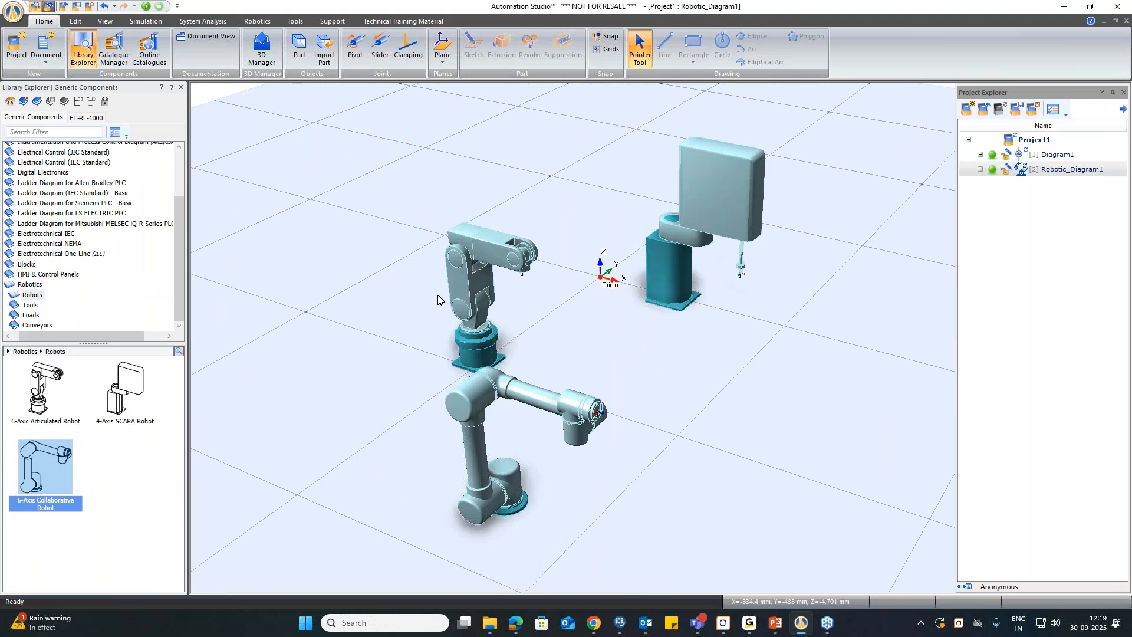
double_click(475, 345)
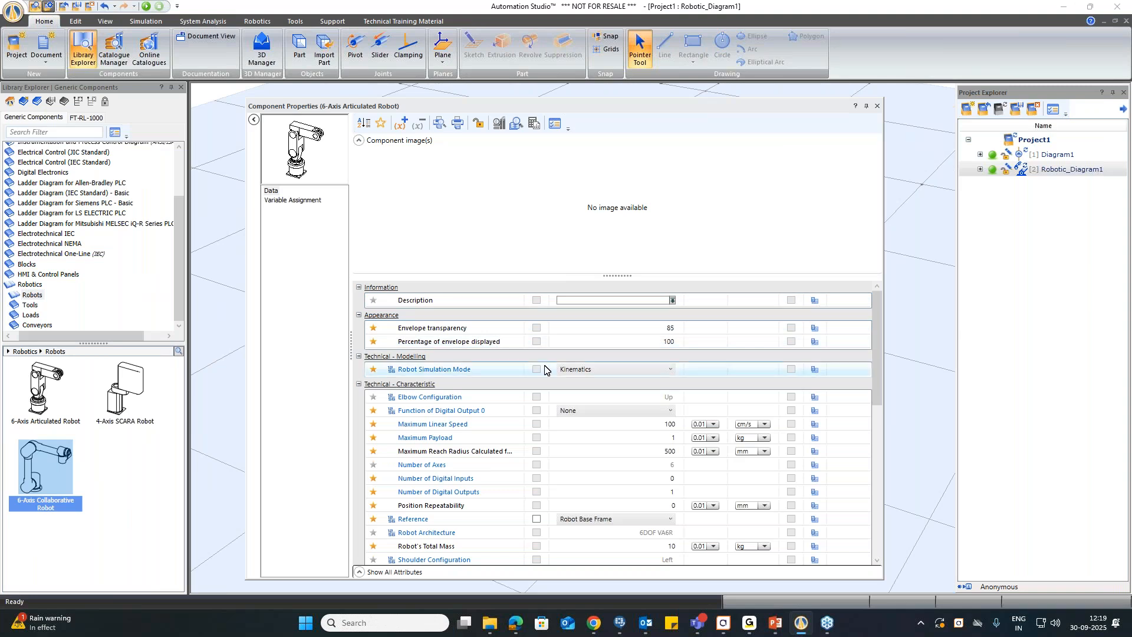
Examine the articulated robot's simulation mode options, reference, total mass and tool frame properties, keeping Kinematics as the mode.
click(591, 373)
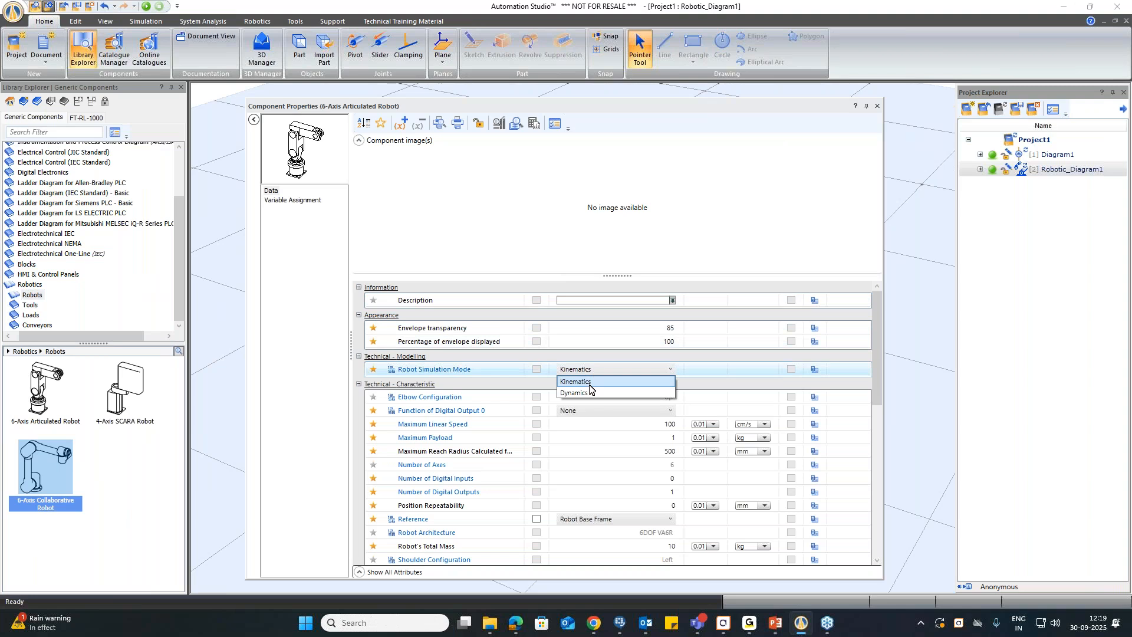
click(599, 380)
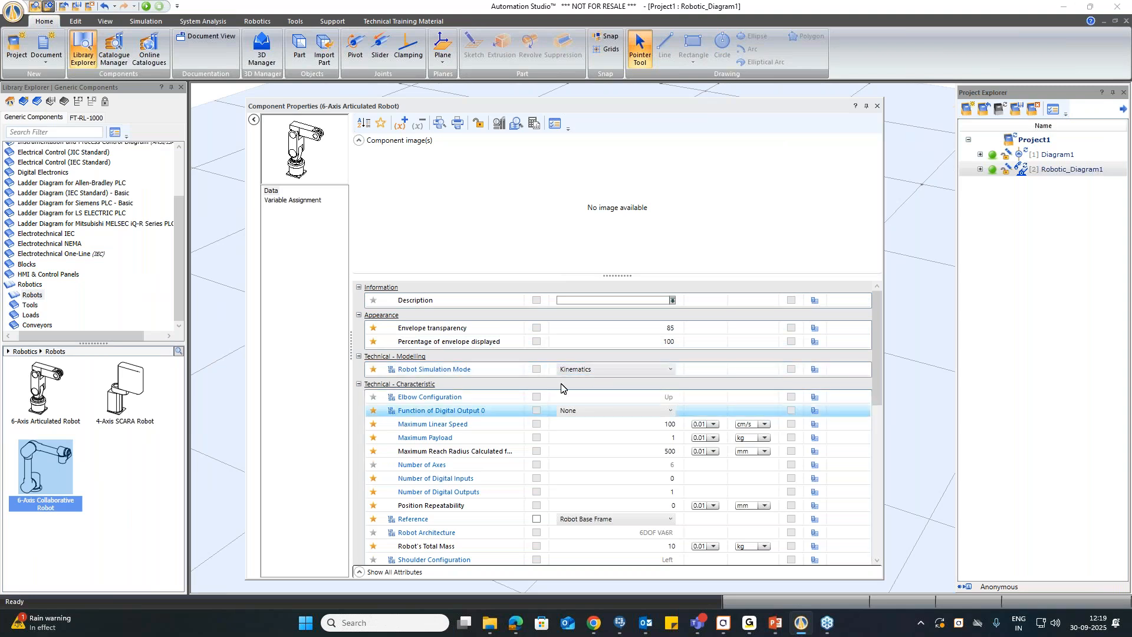
scroll(563, 390, down, 2)
scroll(562, 387, down, 1)
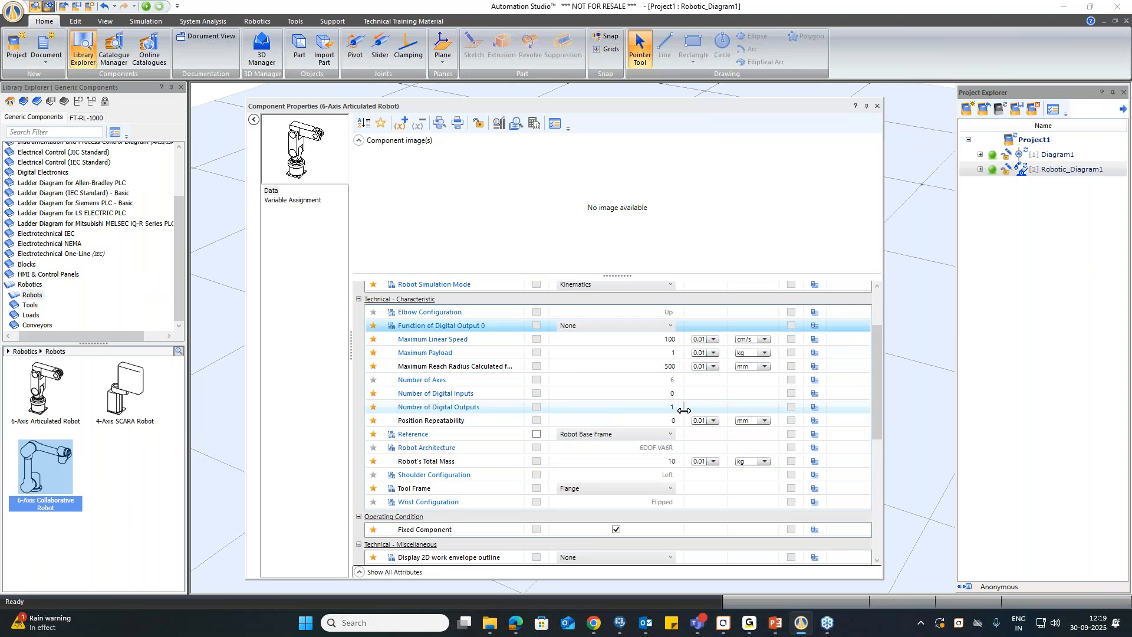
click(625, 434)
click(618, 461)
click(611, 488)
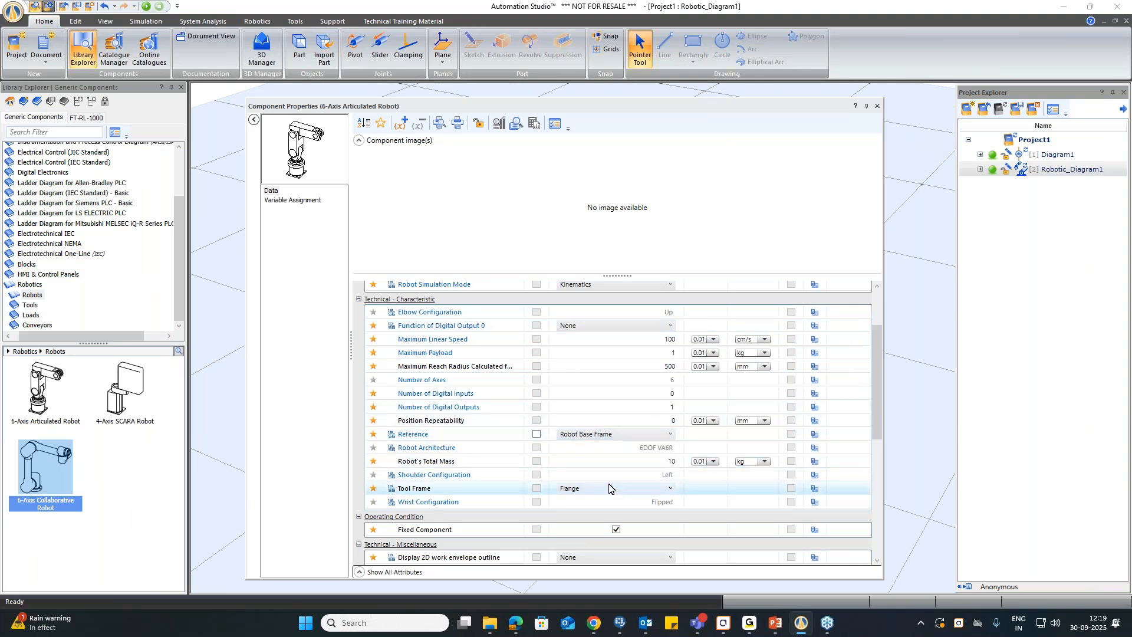
scroll(706, 290, up, 3)
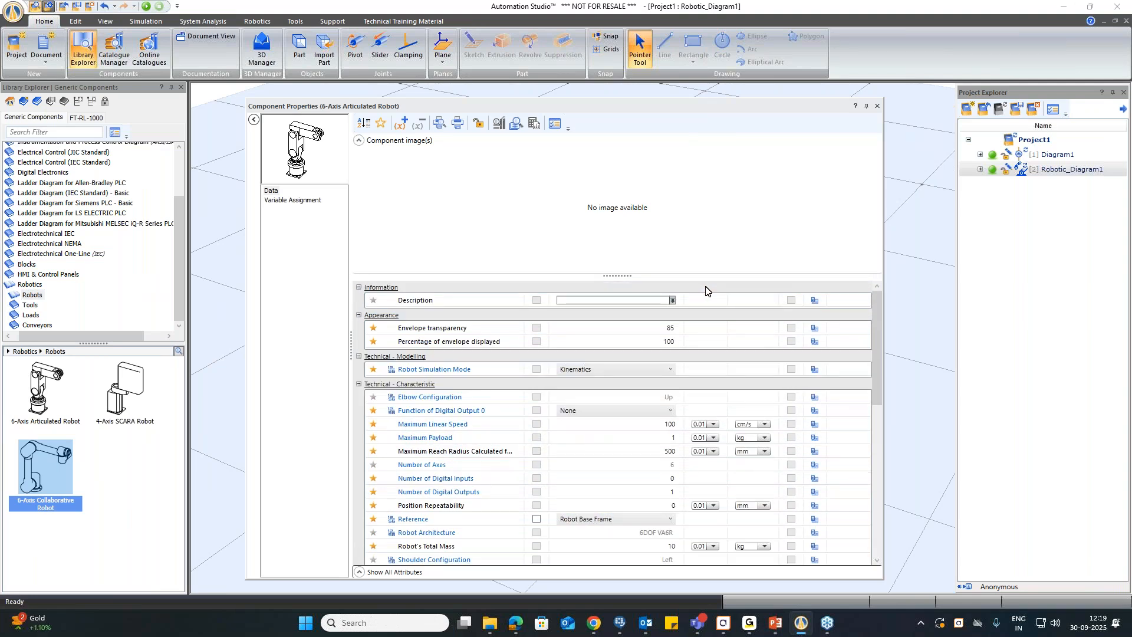
click(878, 108)
Set the 6-Axis Collaborative Robot's 2D work envelope outline and 3D work envelope volume to Tool Centre Point and view the envelope.
click(500, 469)
double_click(499, 469)
scroll(631, 356, down, 5)
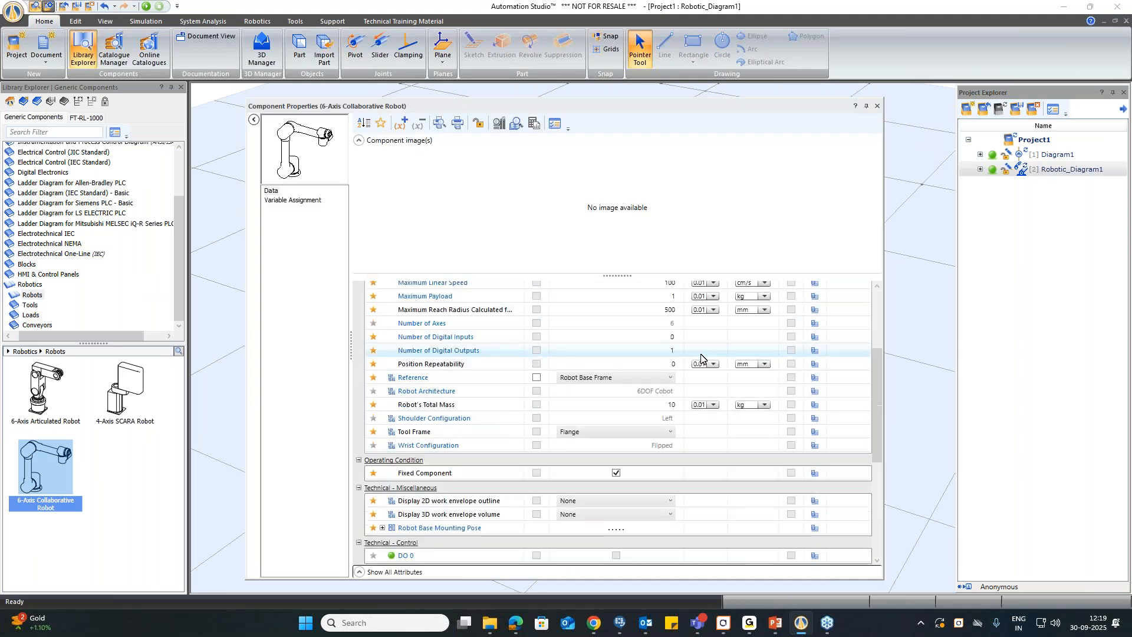
click(584, 425)
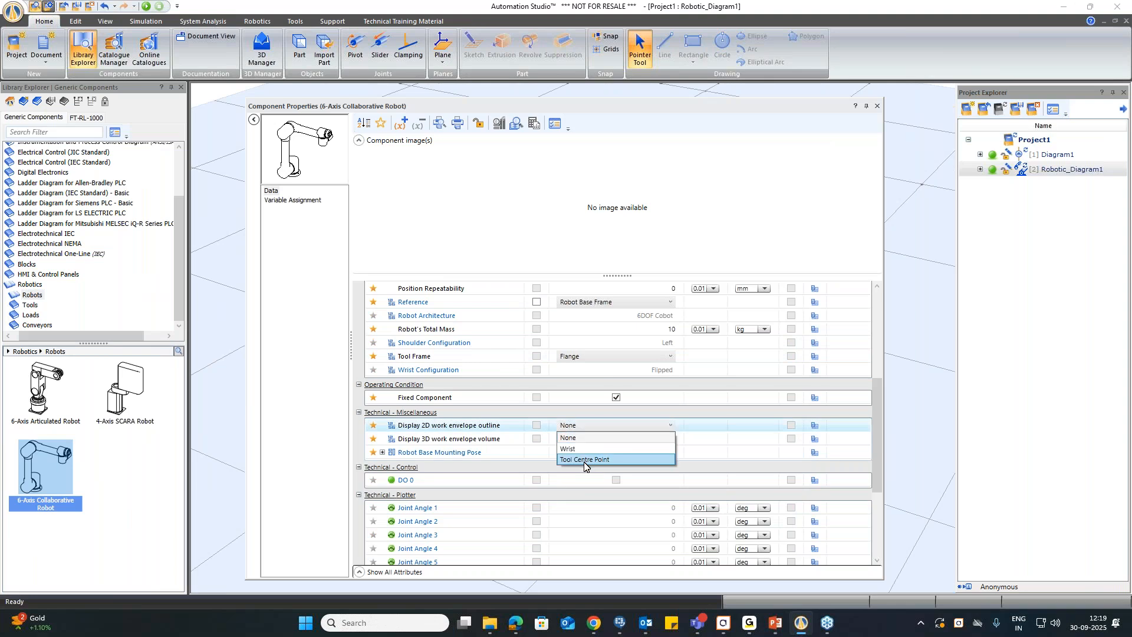
click(583, 466)
click(584, 438)
click(585, 473)
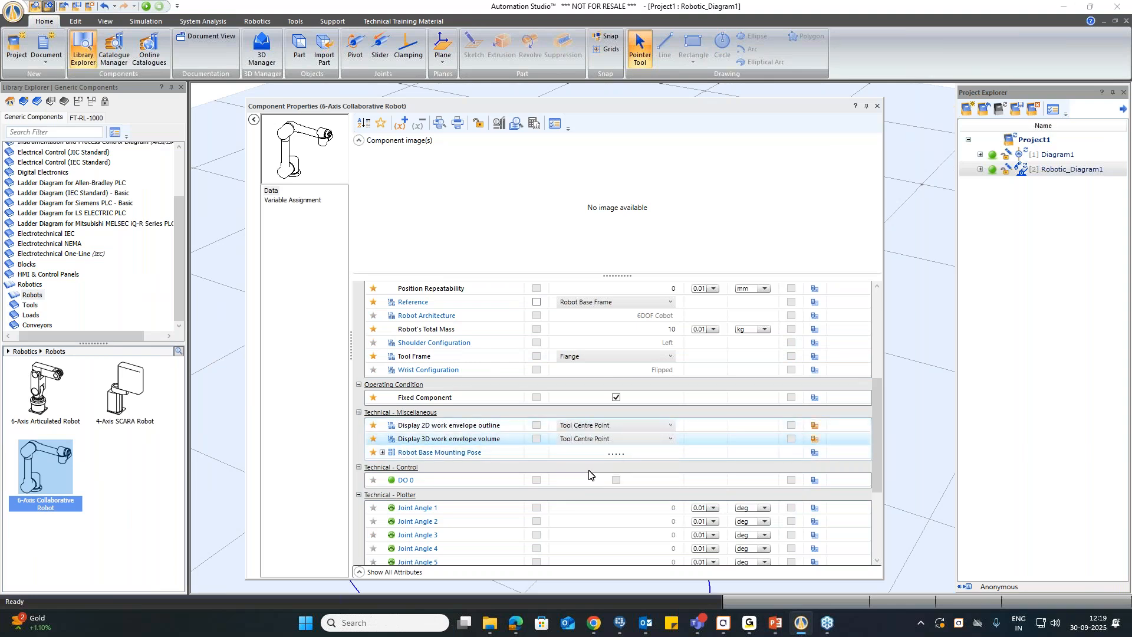
scroll(649, 412, down, 3)
click(878, 107)
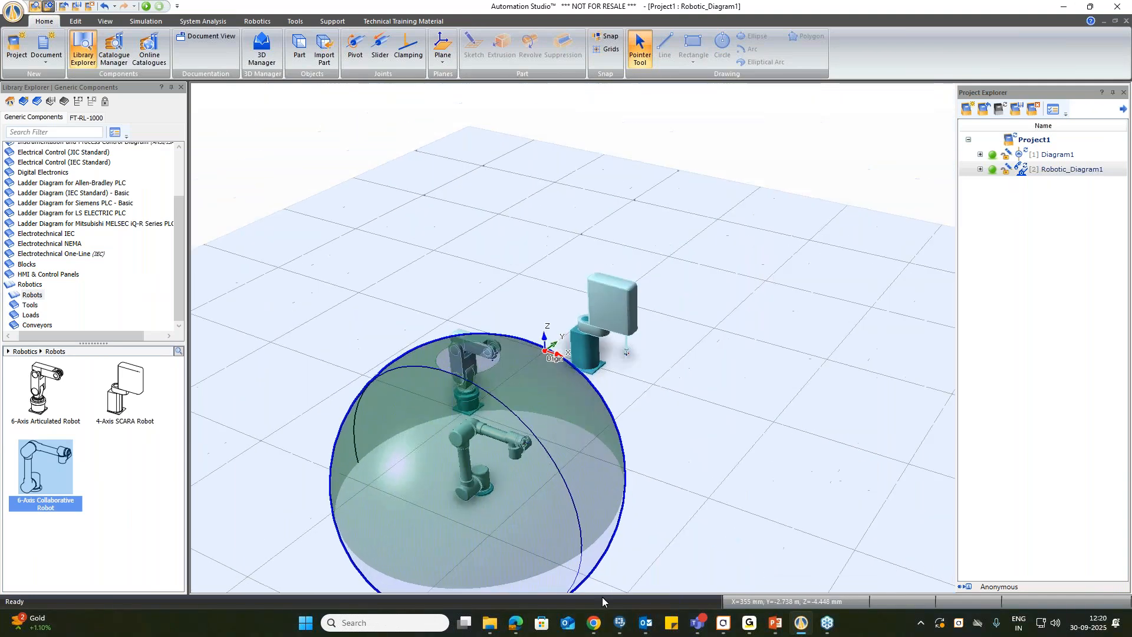
scroll(674, 391, down, 3)
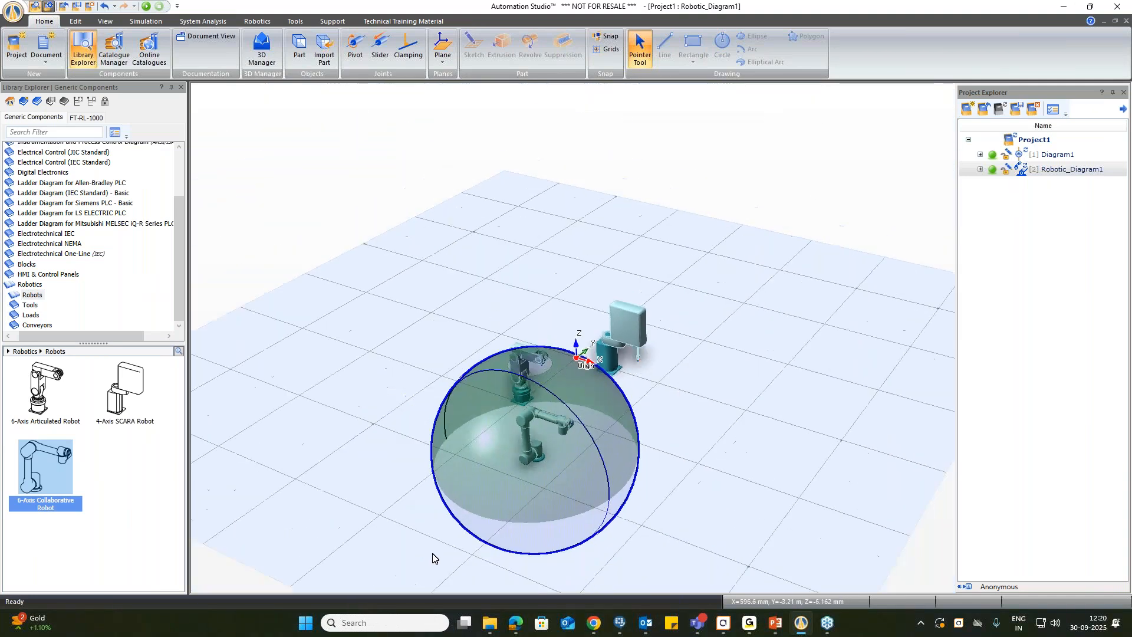
scroll(897, 308, up, 5)
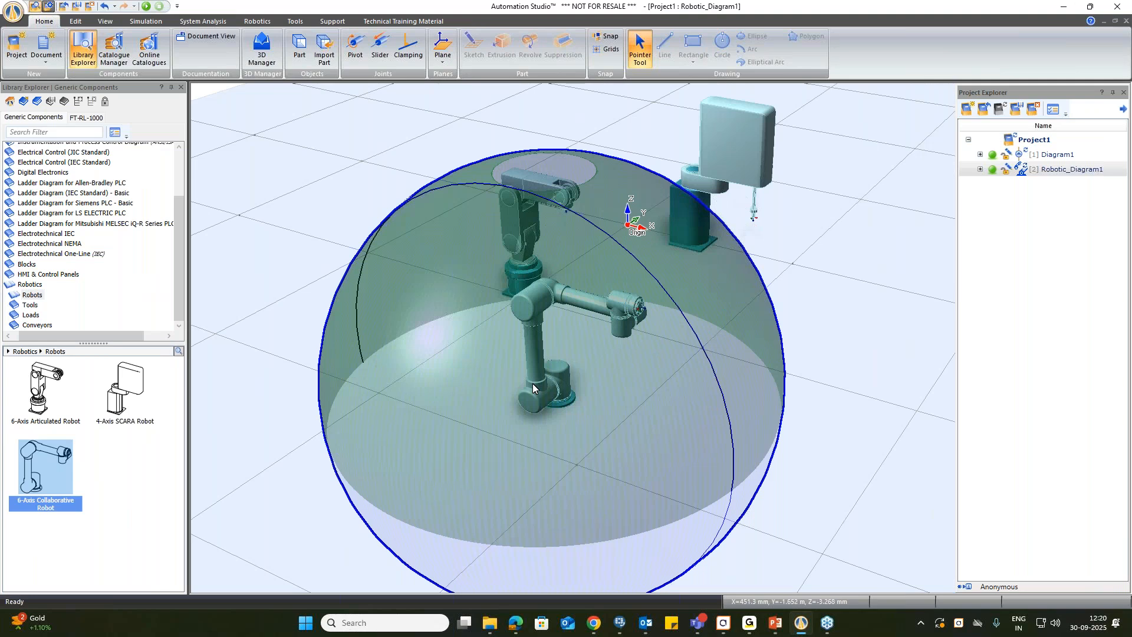
Set the collaborative robot's 2D work envelope outline and 3D work envelope volume displays to None and close its properties.
double_click(558, 379)
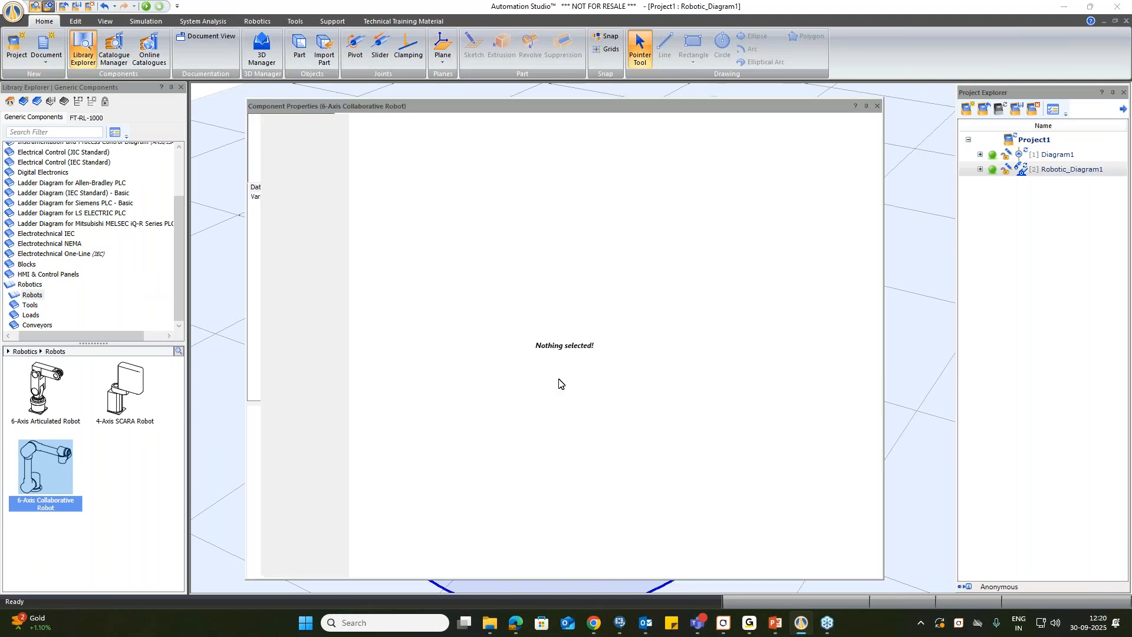
scroll(575, 378, down, 5)
click(619, 474)
click(597, 486)
click(597, 485)
click(588, 496)
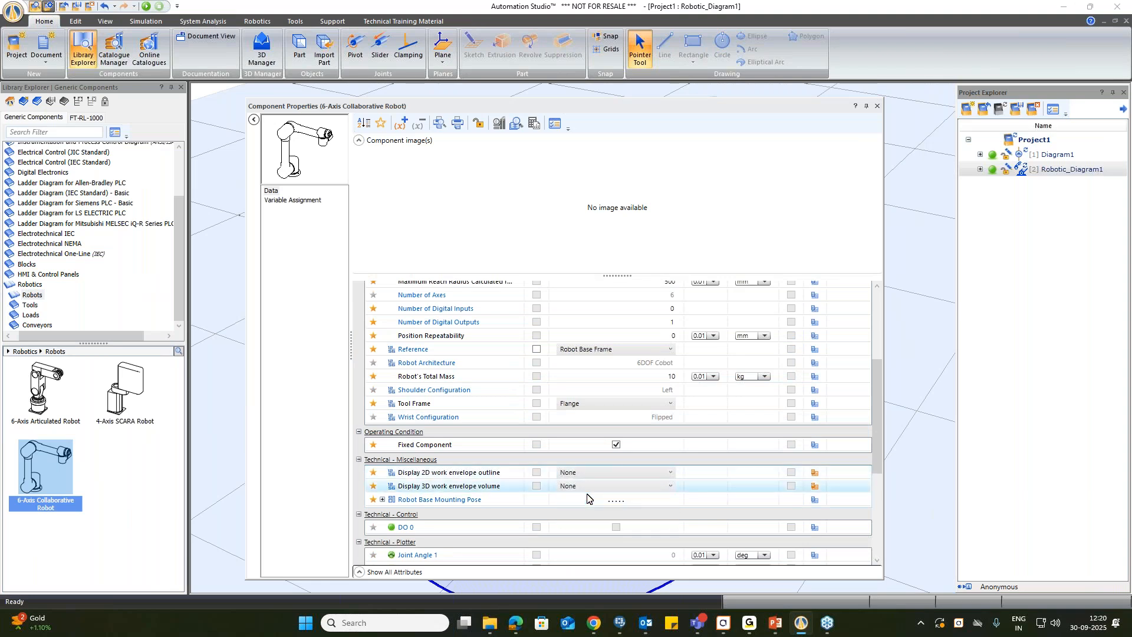
scroll(664, 323, down, 4)
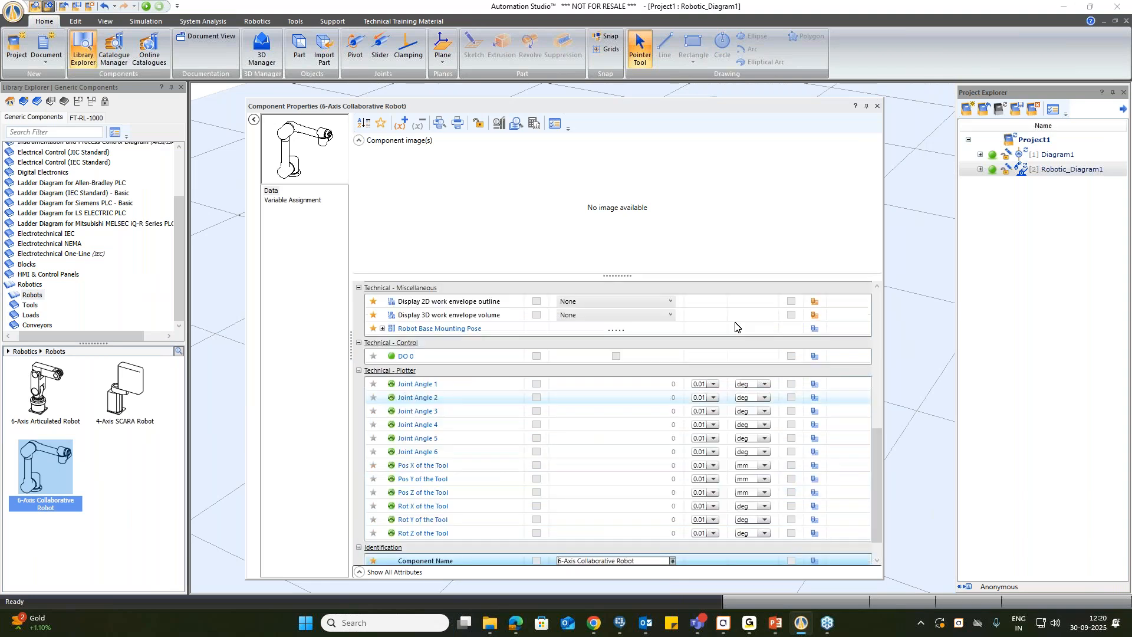
click(878, 106)
click(713, 293)
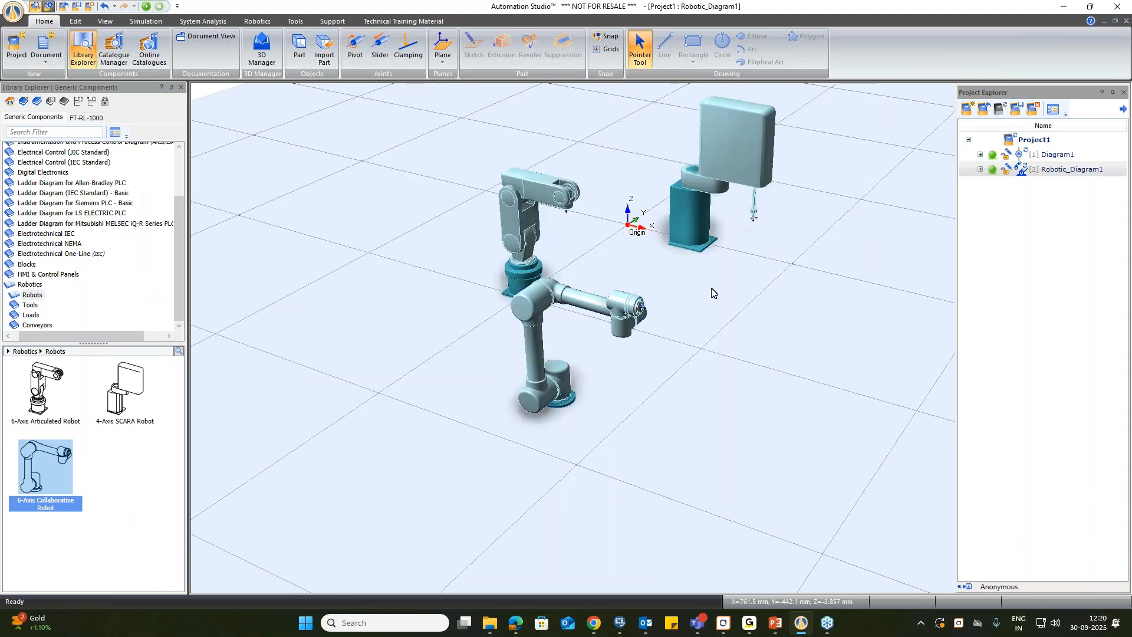
Attach a Cylindrical Tool to the collaborative robot, a Conical Tool to the articulated robot and a Suction Tool to the SCARA robot.
click(31, 305)
drag(37, 378, 568, 210)
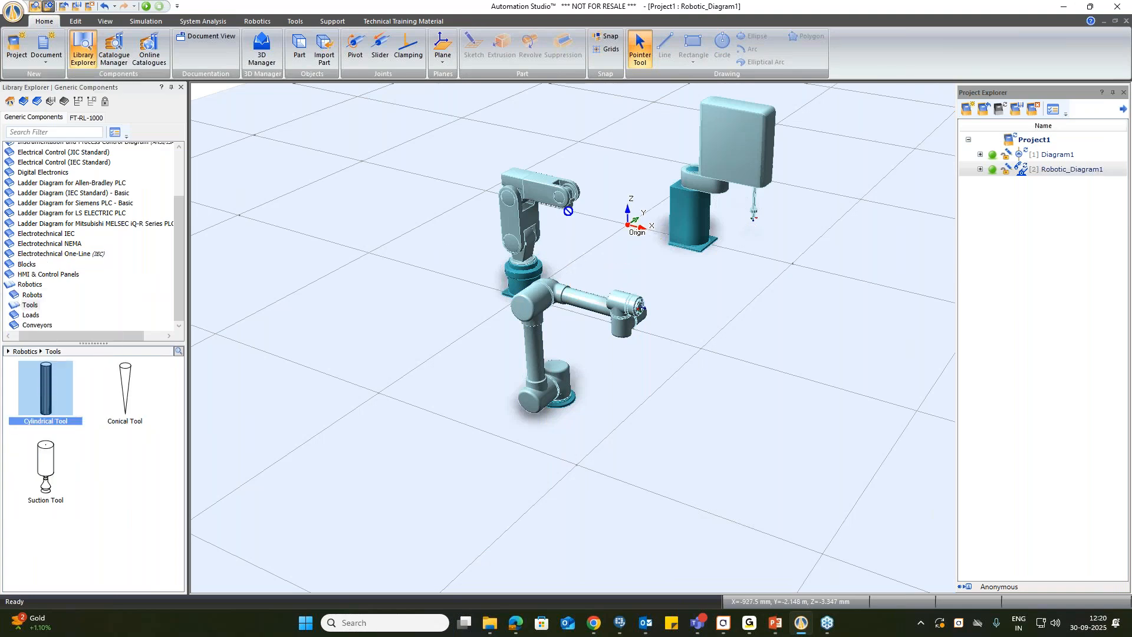
drag(622, 293, 638, 304)
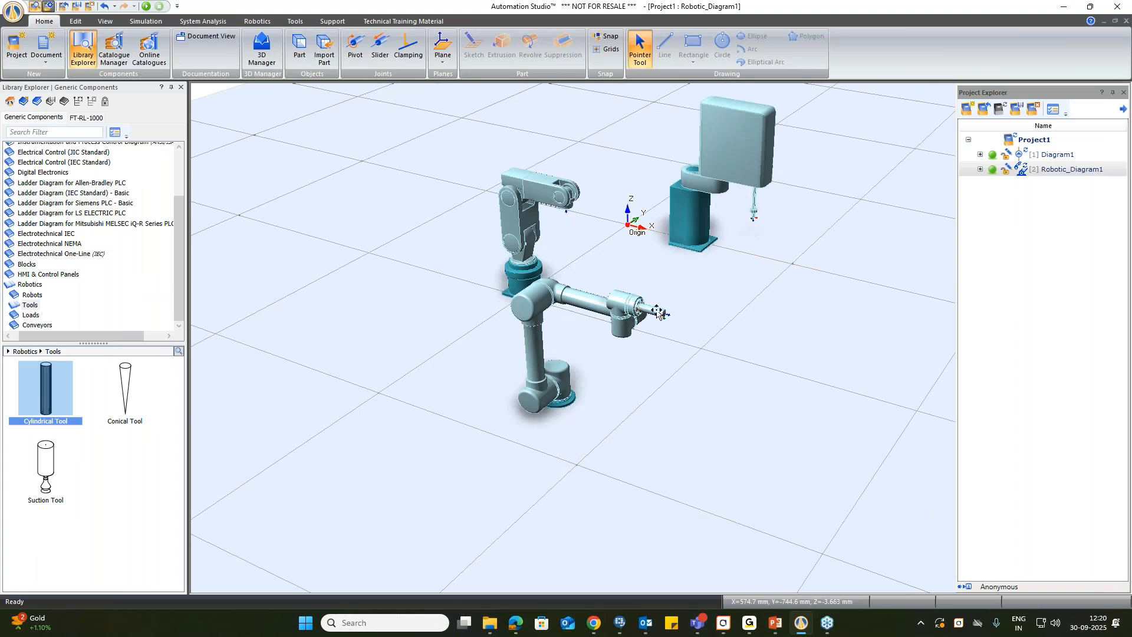
drag(125, 384, 567, 214)
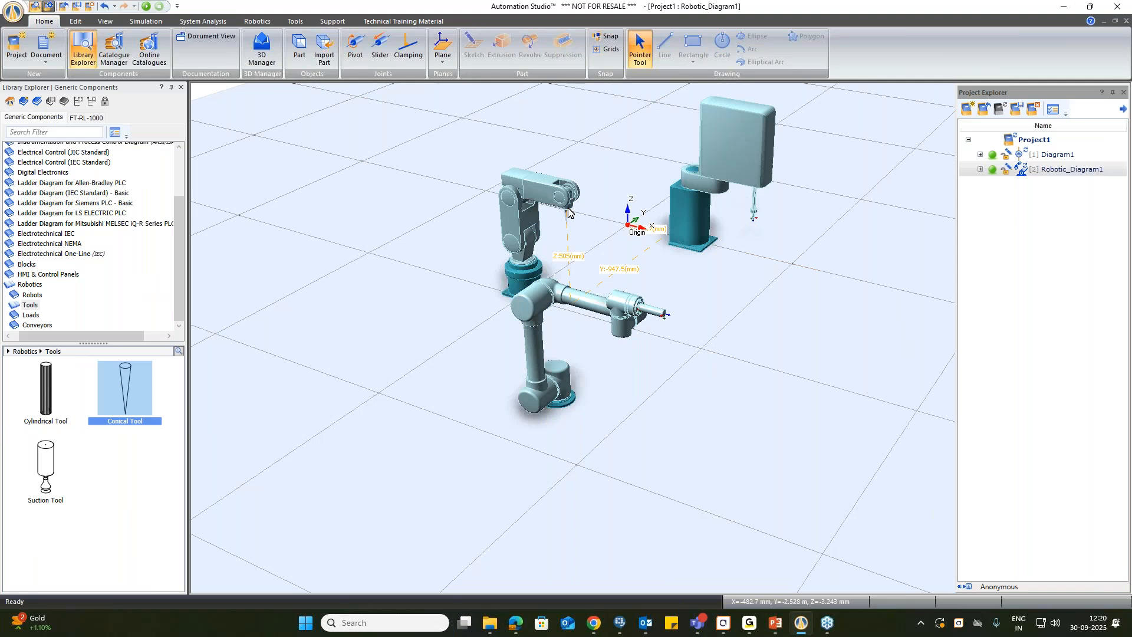
drag(44, 474, 742, 219)
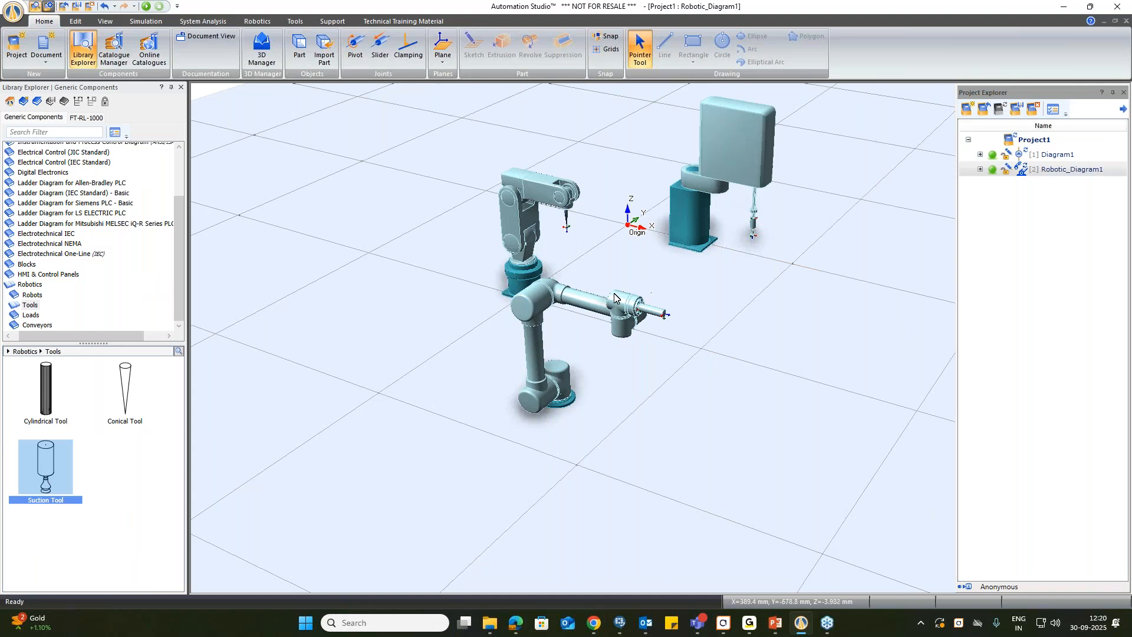
Examine the Cylindrical Tool's component properties, including its height, mass, radius and TCP function.
double_click(653, 314)
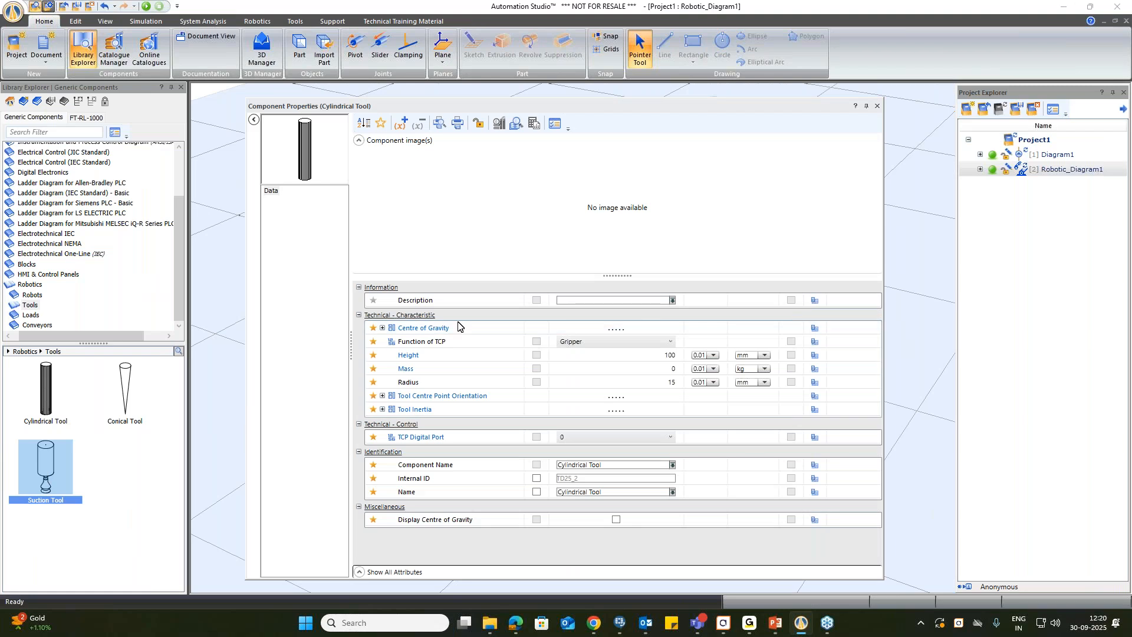
click(566, 354)
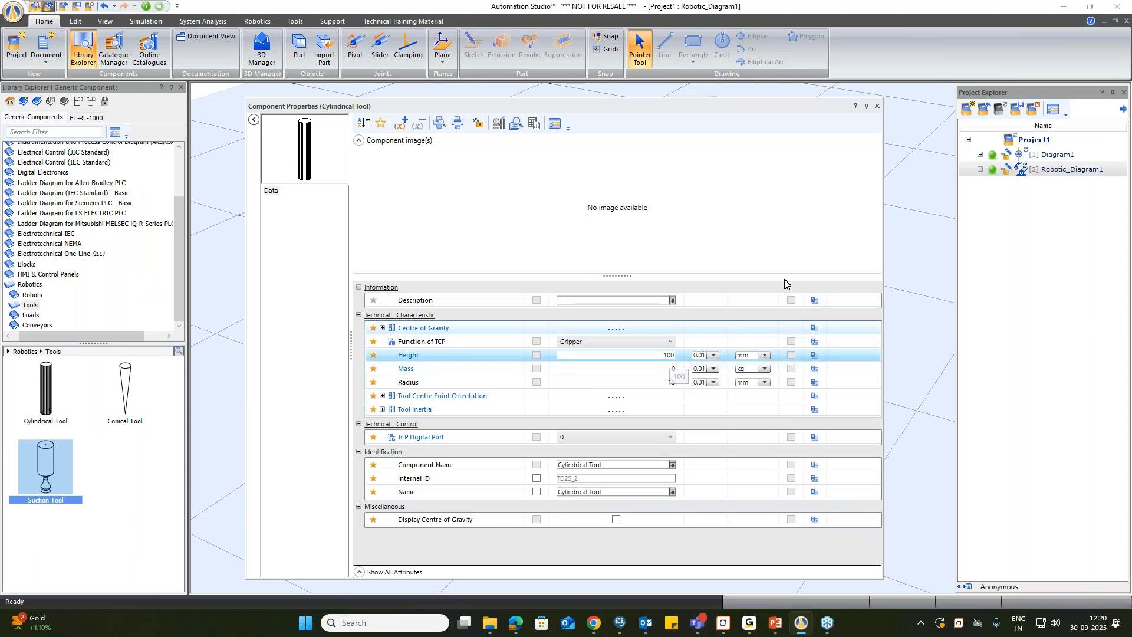
click(877, 107)
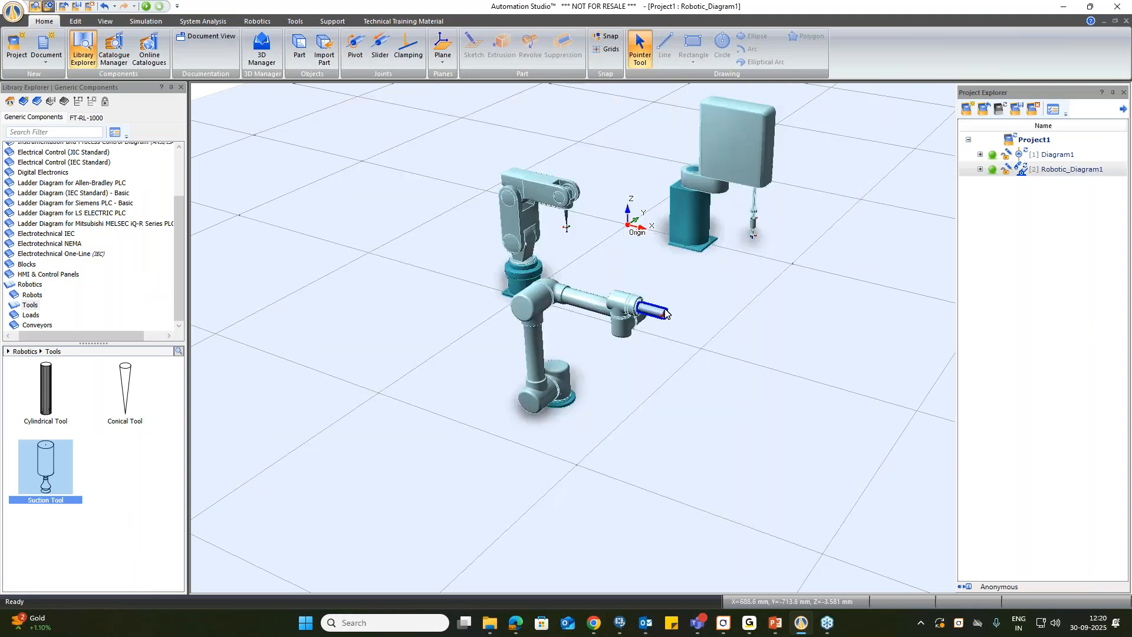
Colour the cylindrical tool on the collaborative robot red and the conical tool on the articulated robot green.
click(78, 24)
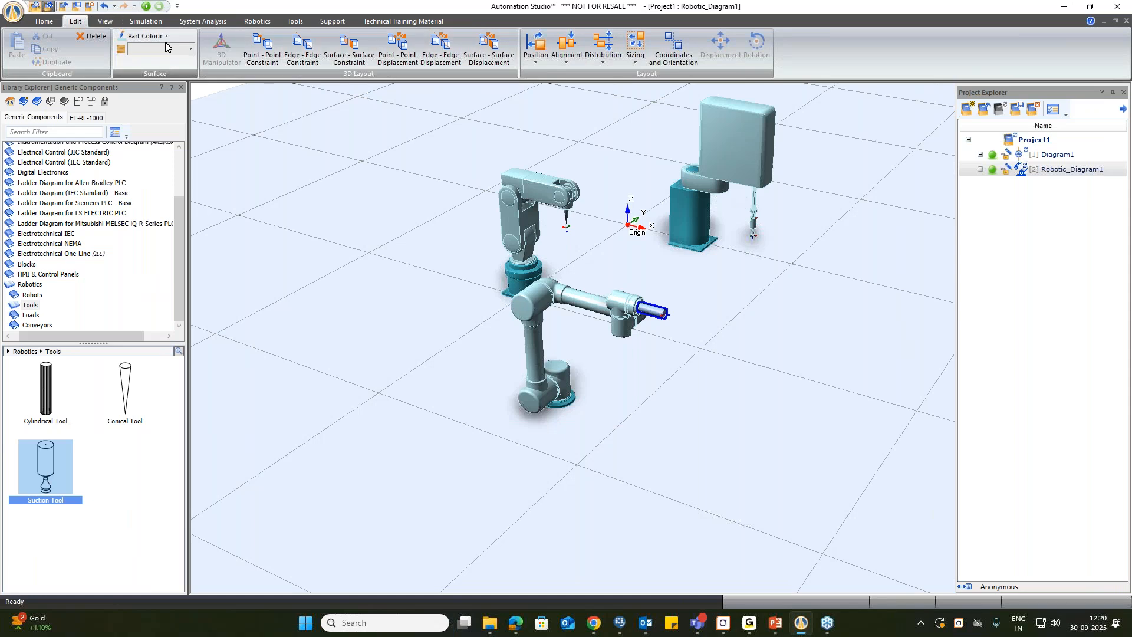
click(135, 37)
click(131, 125)
double_click(571, 222)
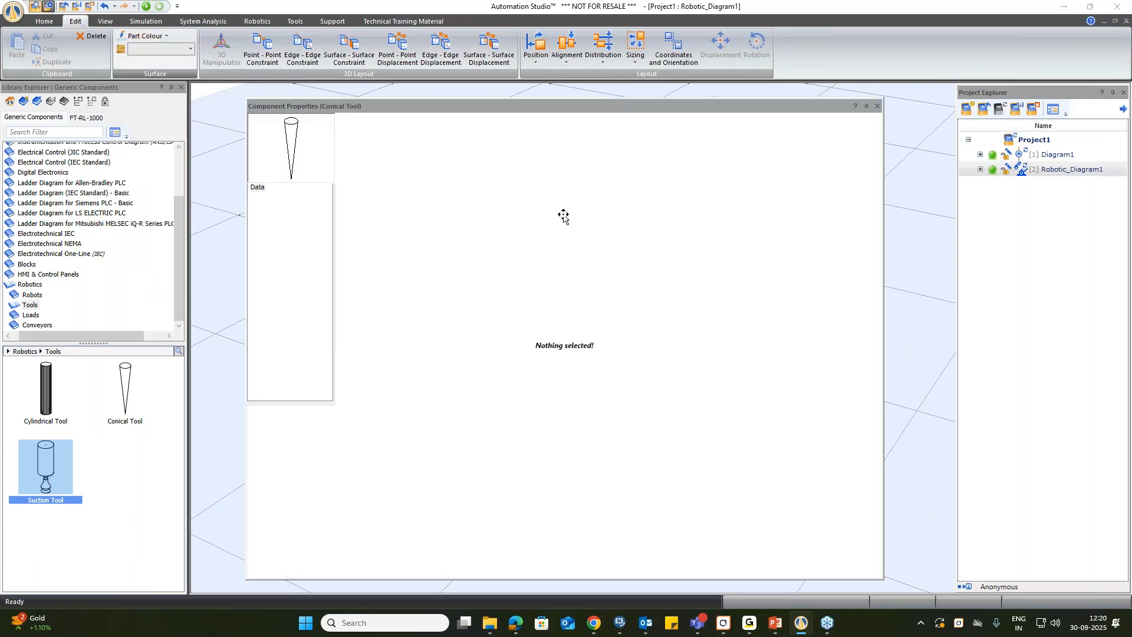
click(162, 36)
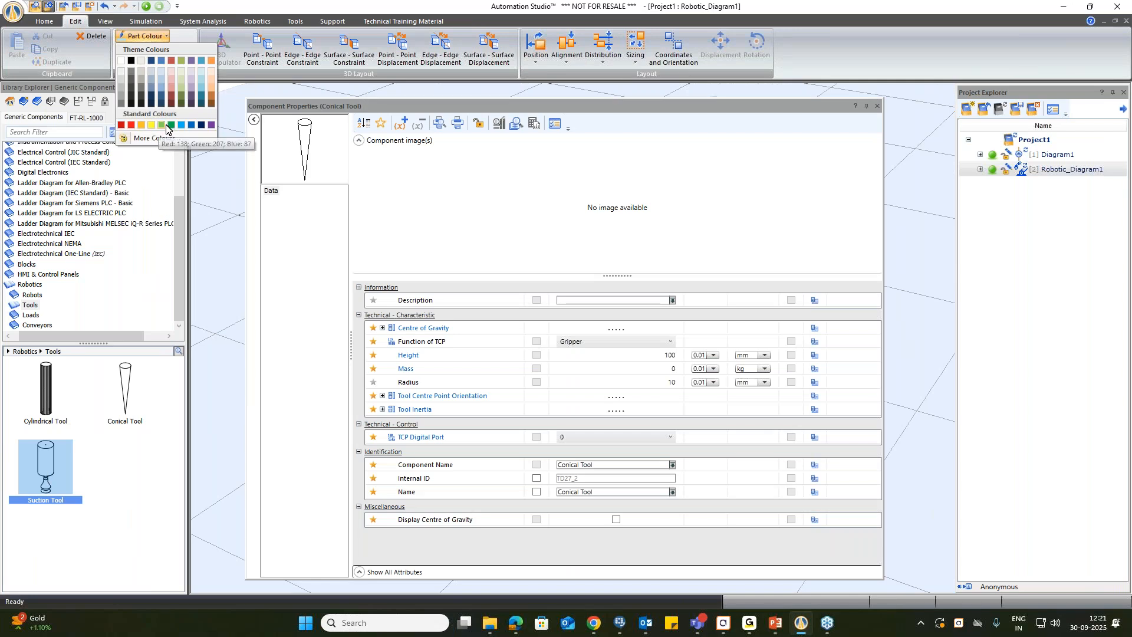
click(171, 125)
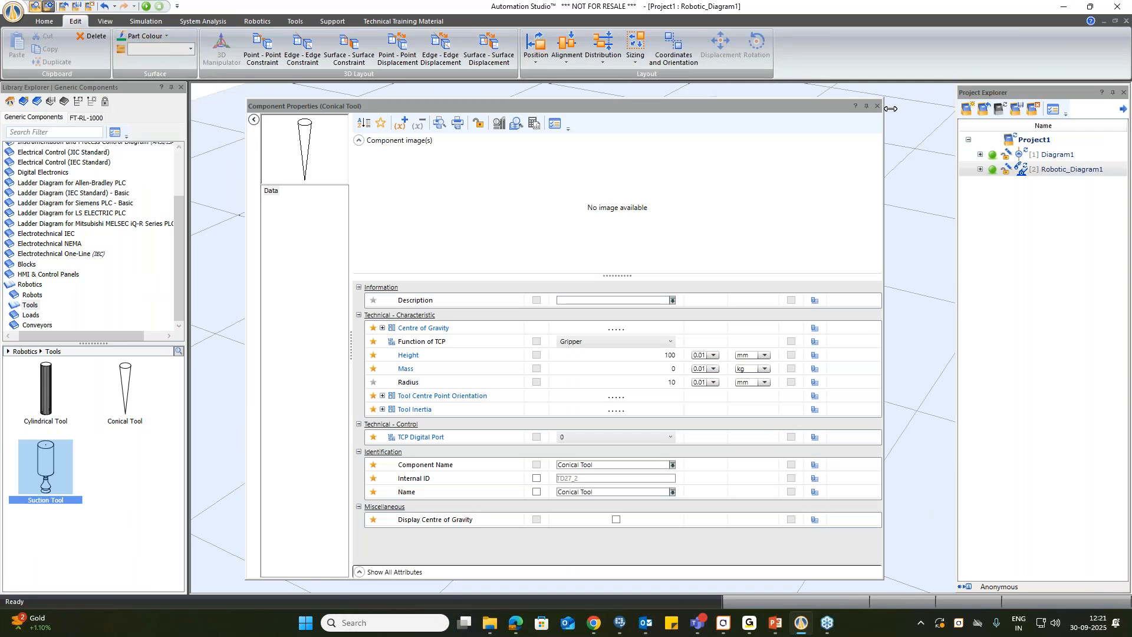
click(877, 106)
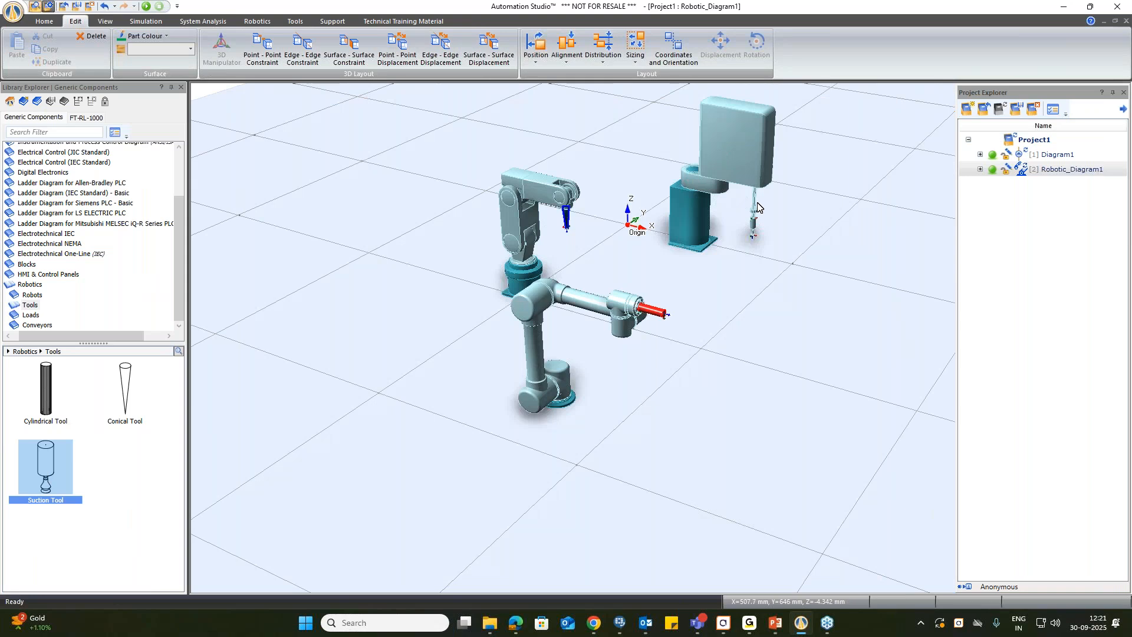
click(727, 259)
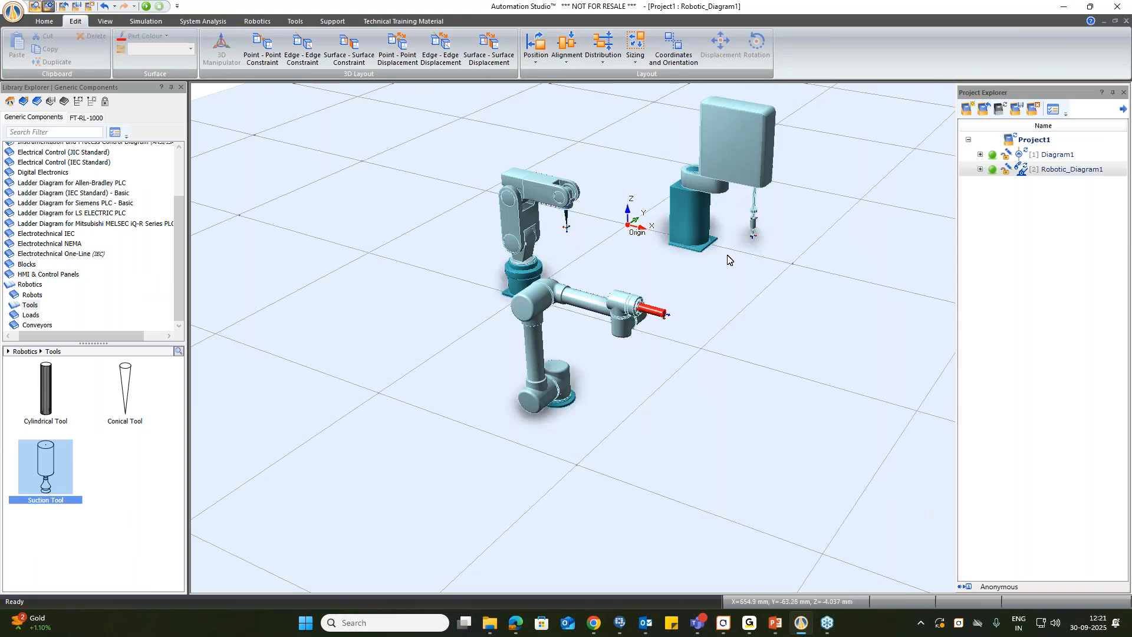
Place a Prismatic Load beside the articulated robot's base and delete the collaborative and SCARA robots.
click(30, 316)
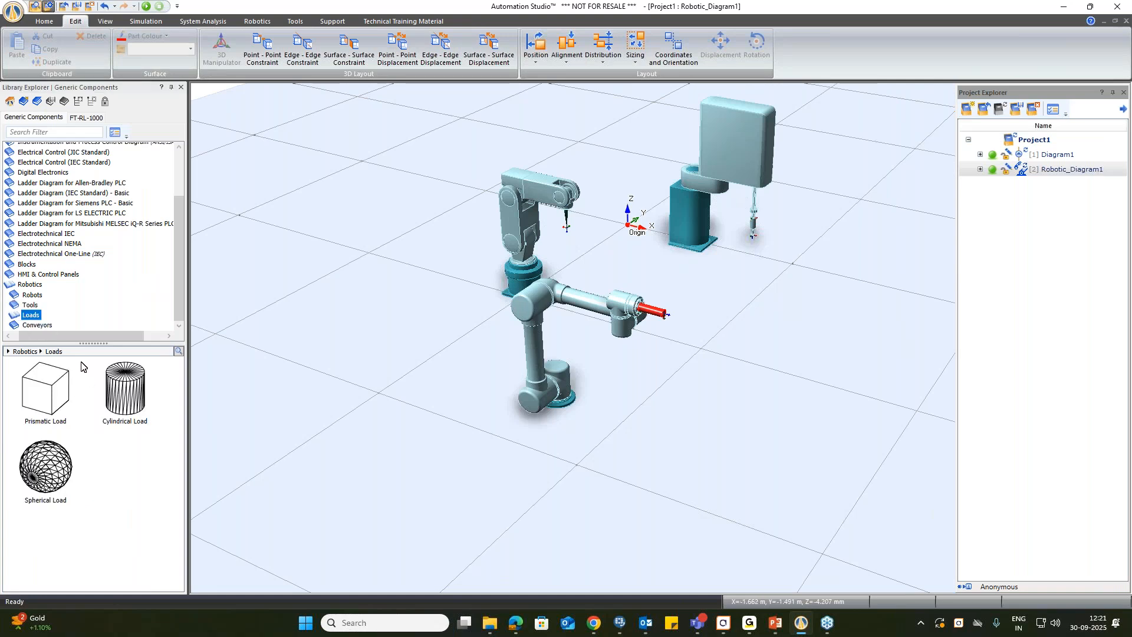
drag(32, 413, 500, 327)
click(584, 306)
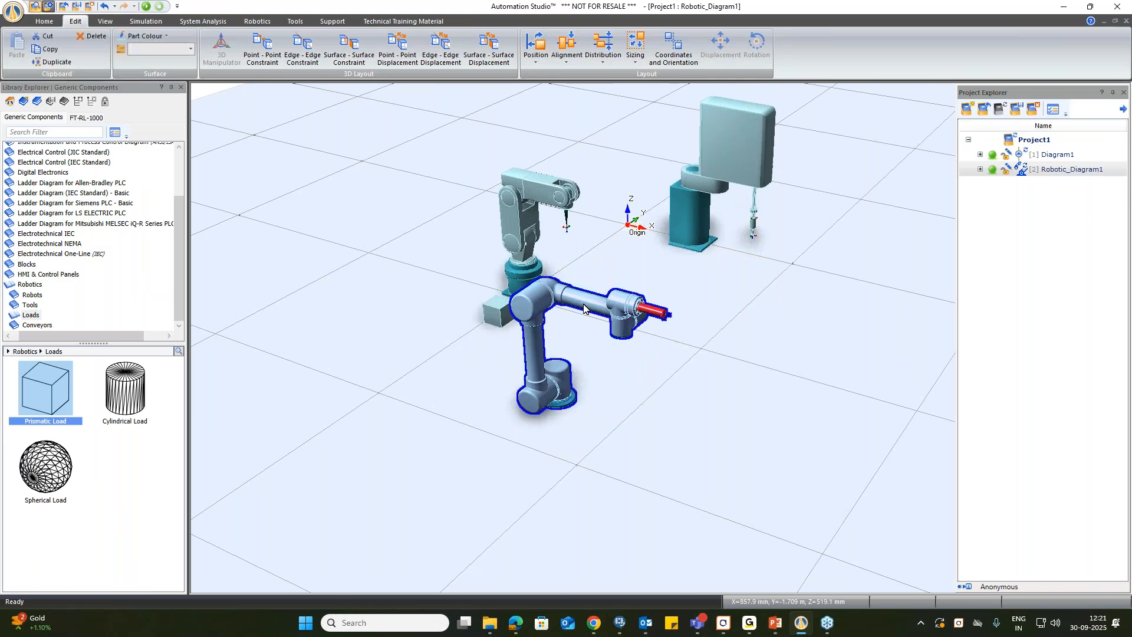
key(Delete)
key(Delete)
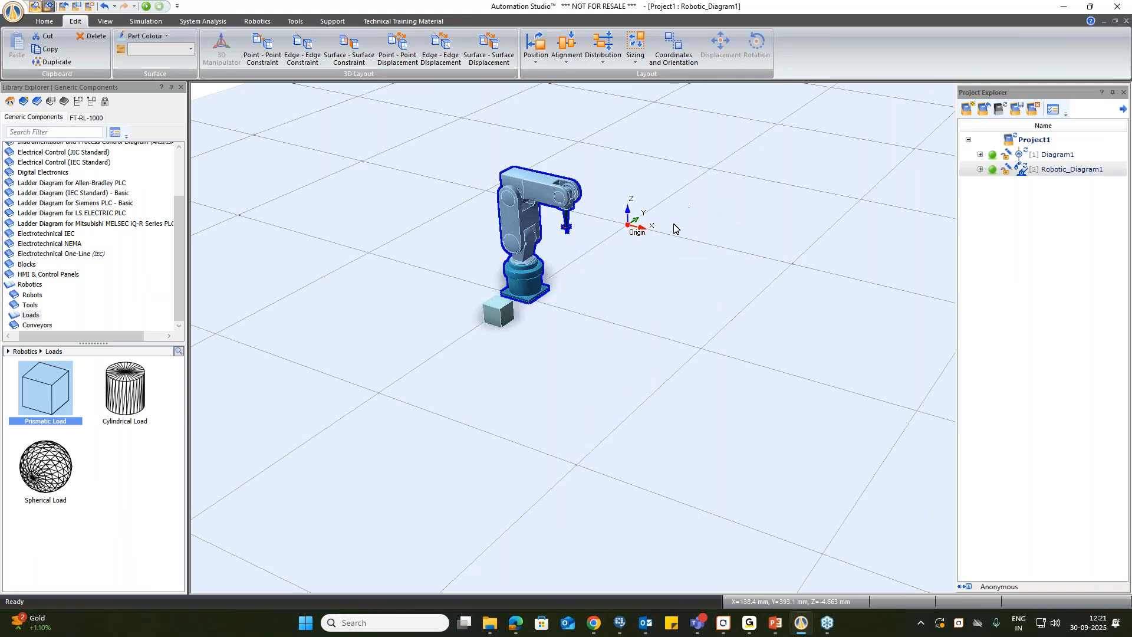
Move the prismatic load in front of the articulated robot's base and place a Cylindrical Load and a Spherical Load beside it.
drag(500, 323, 543, 317)
scroll(443, 200, up, 3)
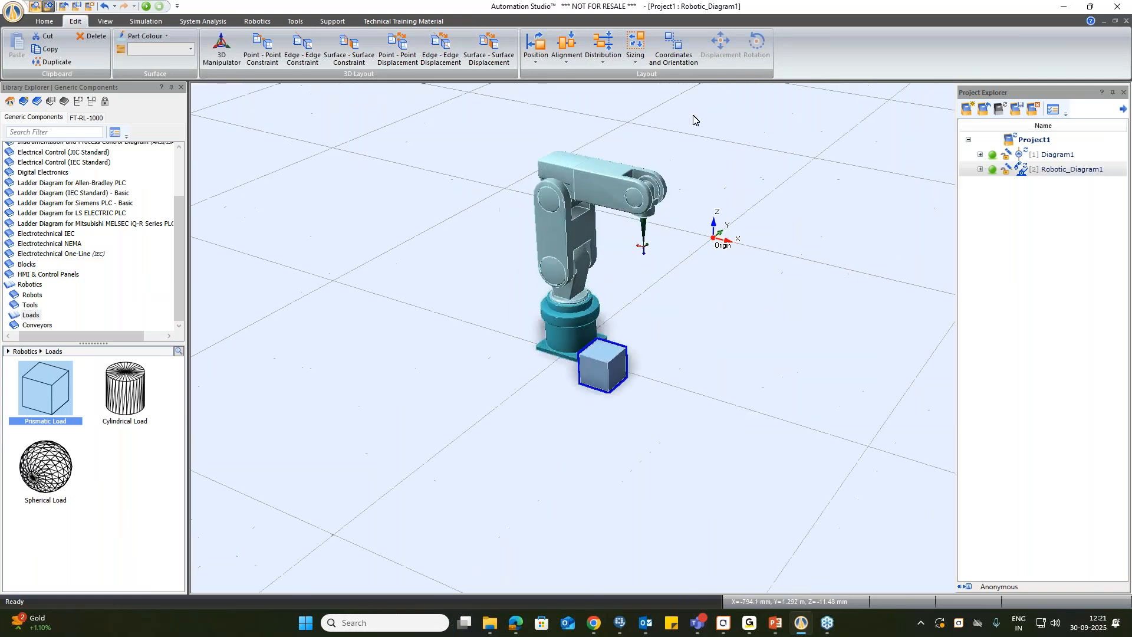
scroll(691, 121, up, 2)
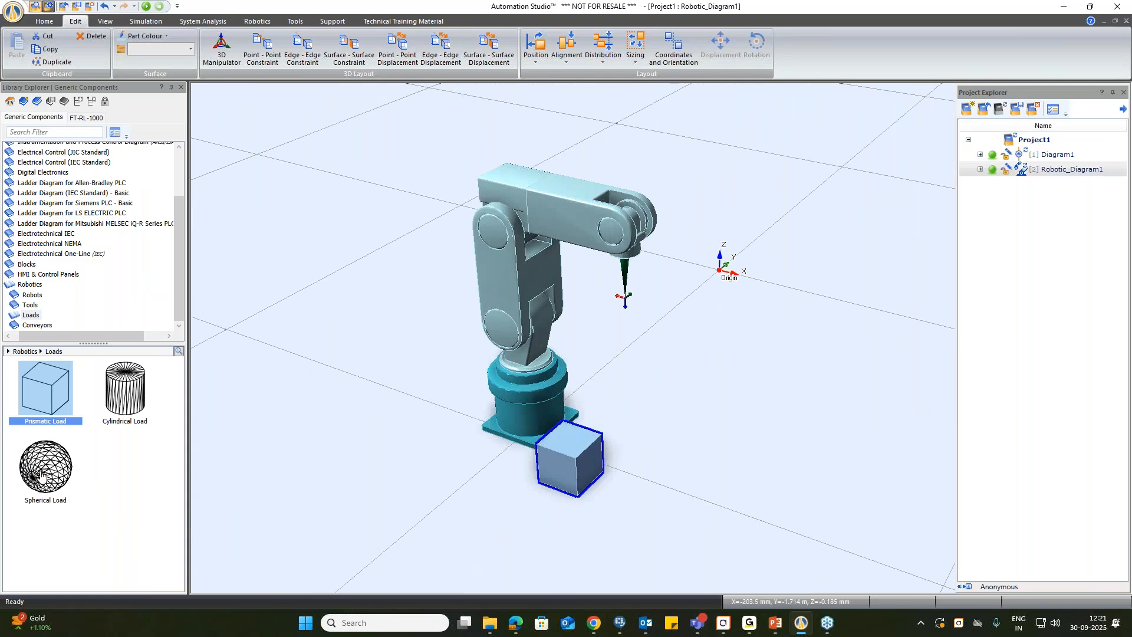
drag(115, 413, 621, 435)
drag(46, 466, 673, 469)
Colour the prismatic load in front of the robot red.
click(560, 455)
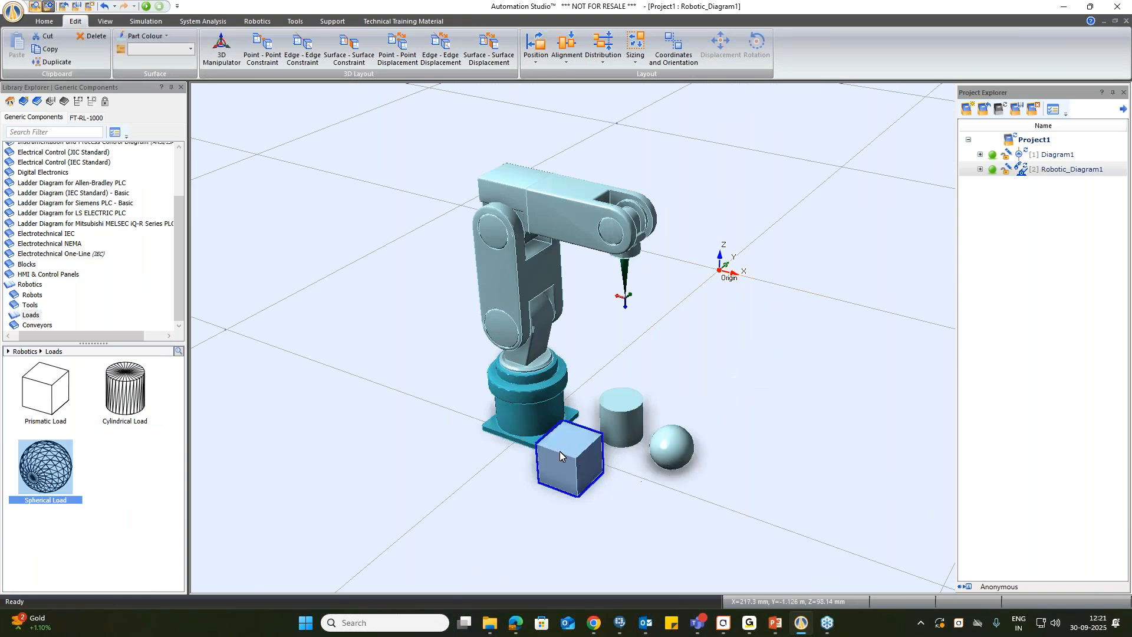
click(155, 36)
click(131, 124)
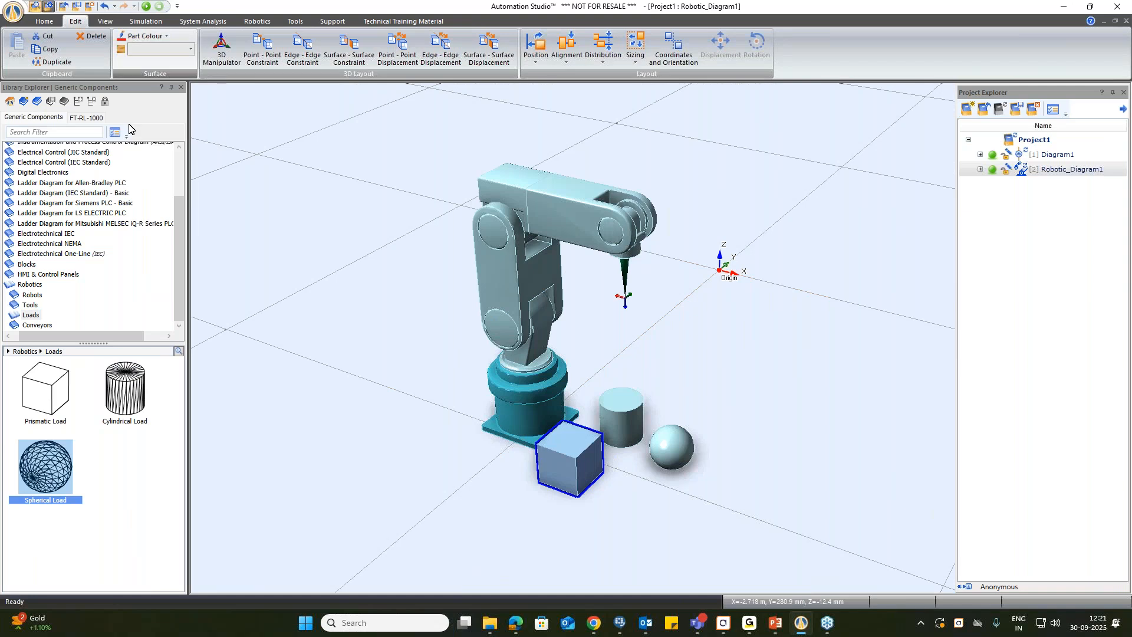
Colour the cylindrical load blue and the spherical load yellow.
click(610, 412)
click(147, 36)
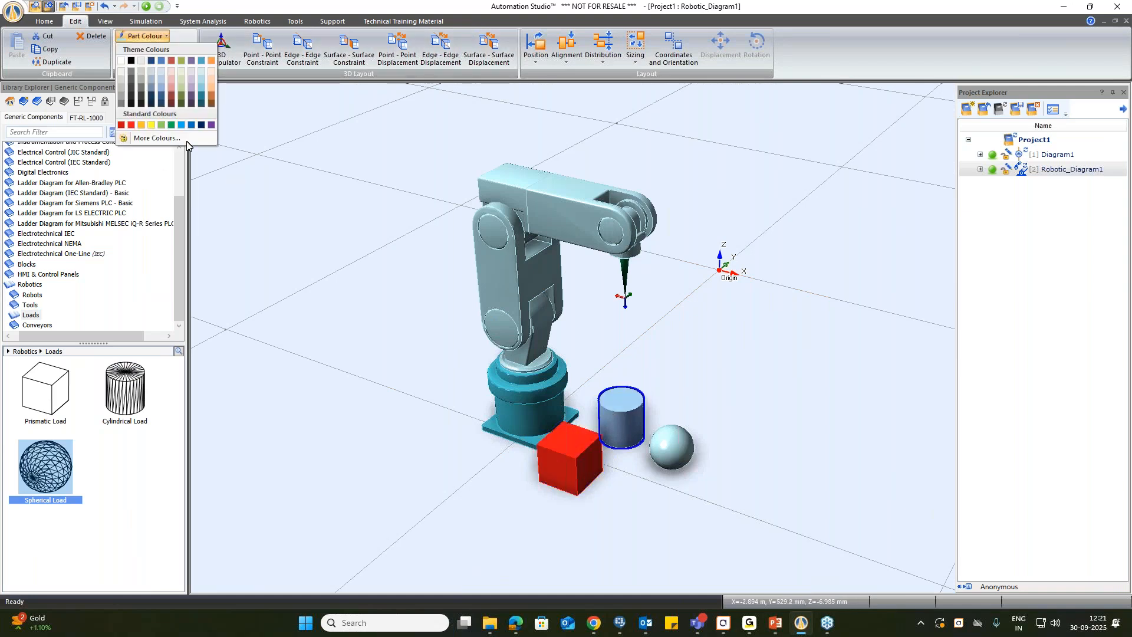
click(188, 125)
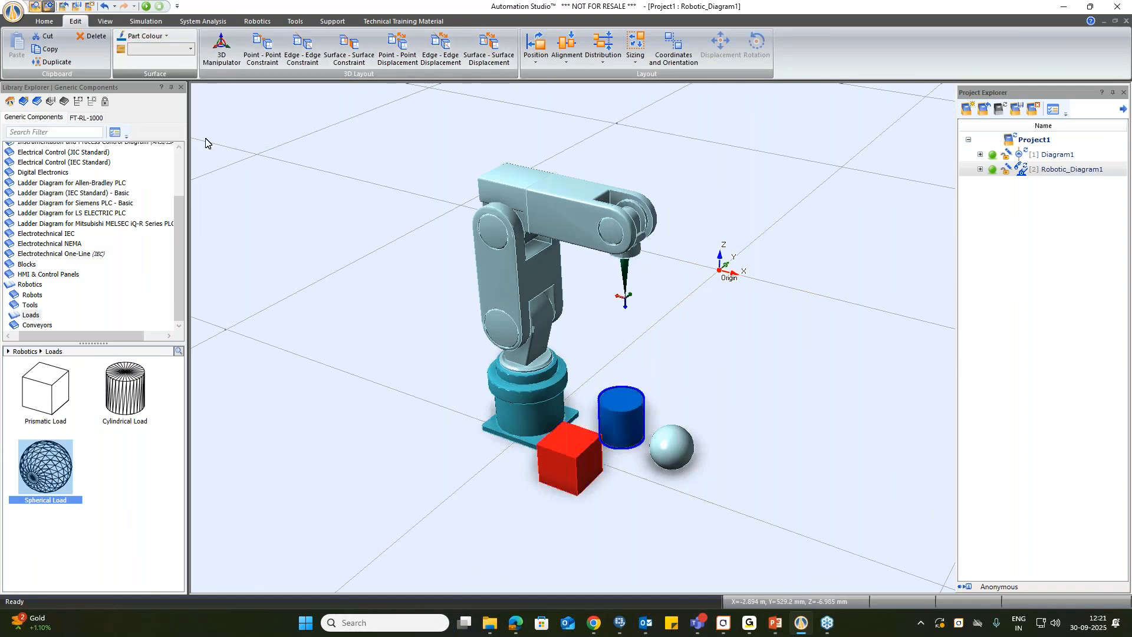
click(664, 445)
click(145, 36)
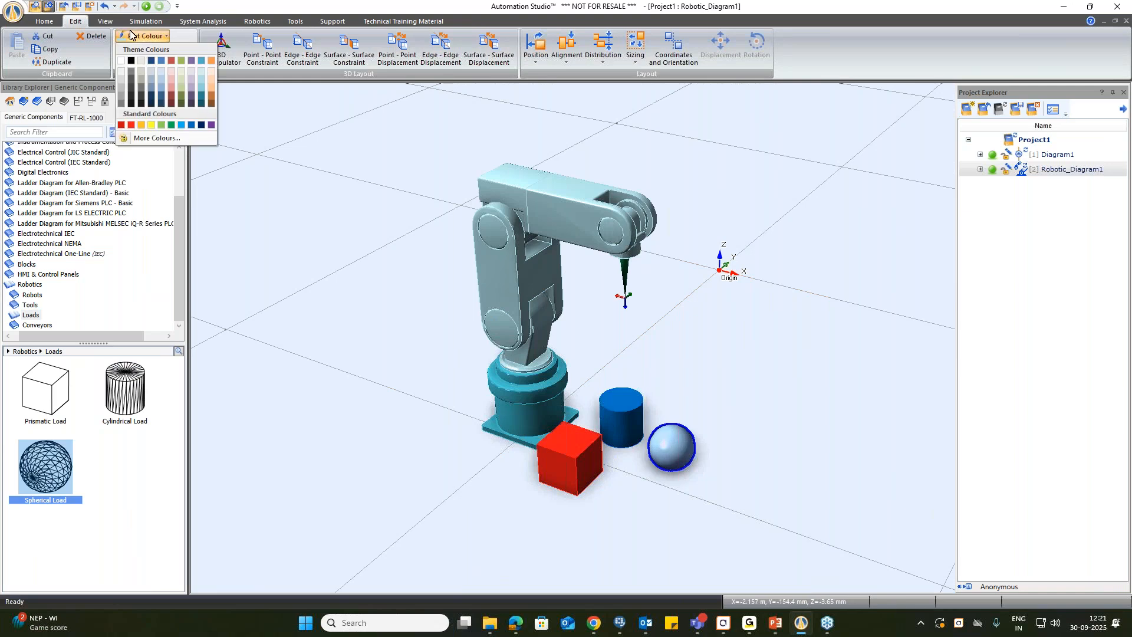
click(151, 125)
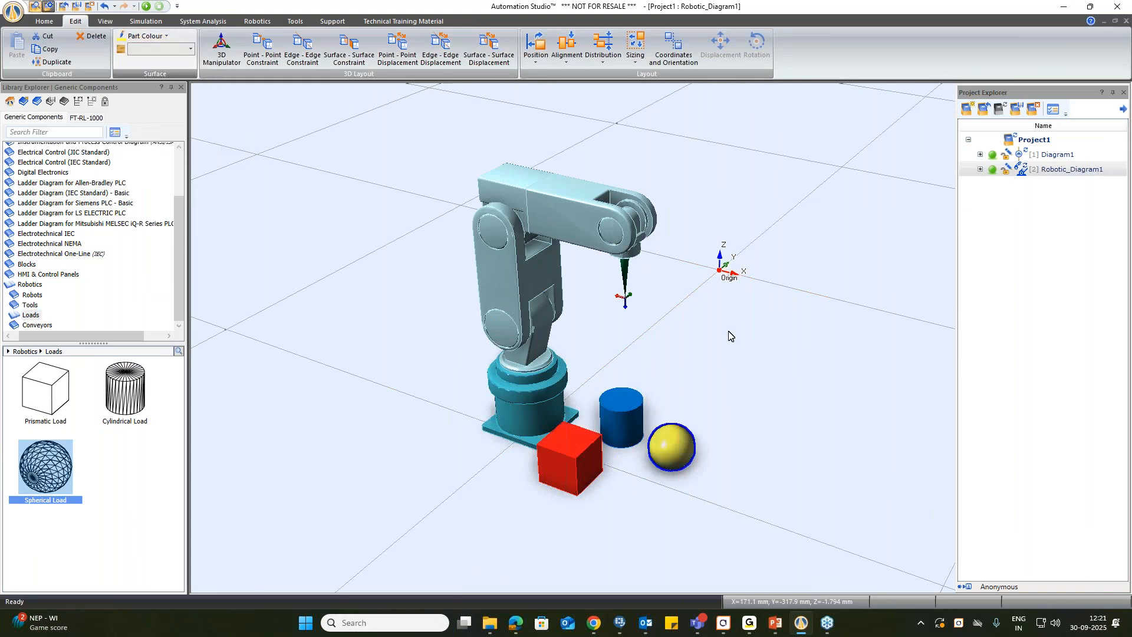
click(741, 339)
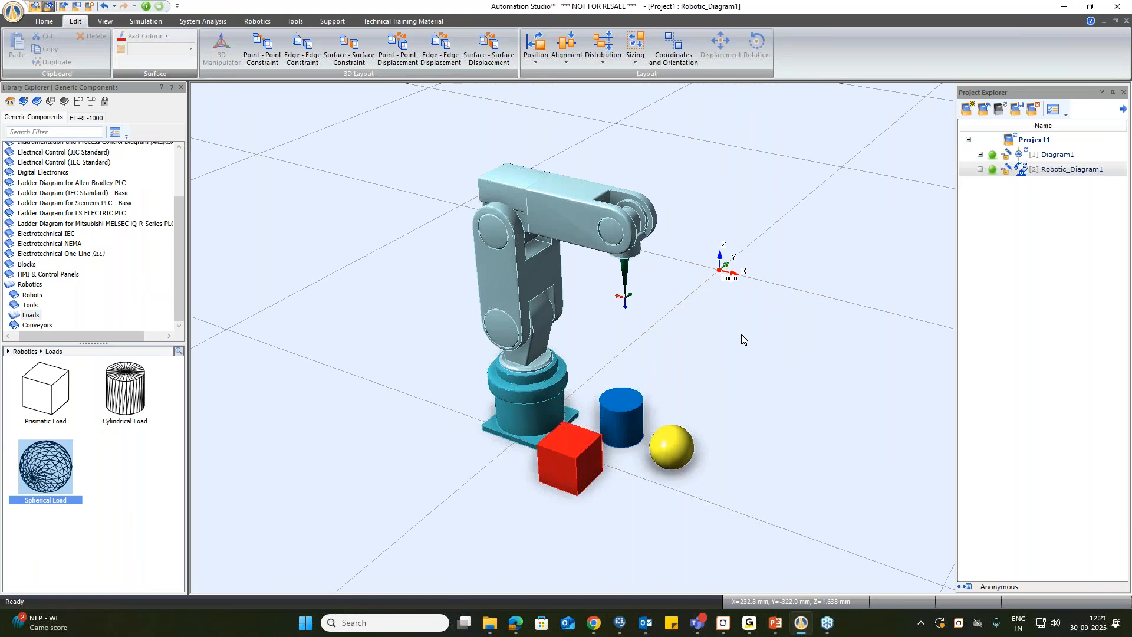
Review the prismatic load's mass and size properties and look over the Conveyors components in the Robotics library.
double_click(580, 441)
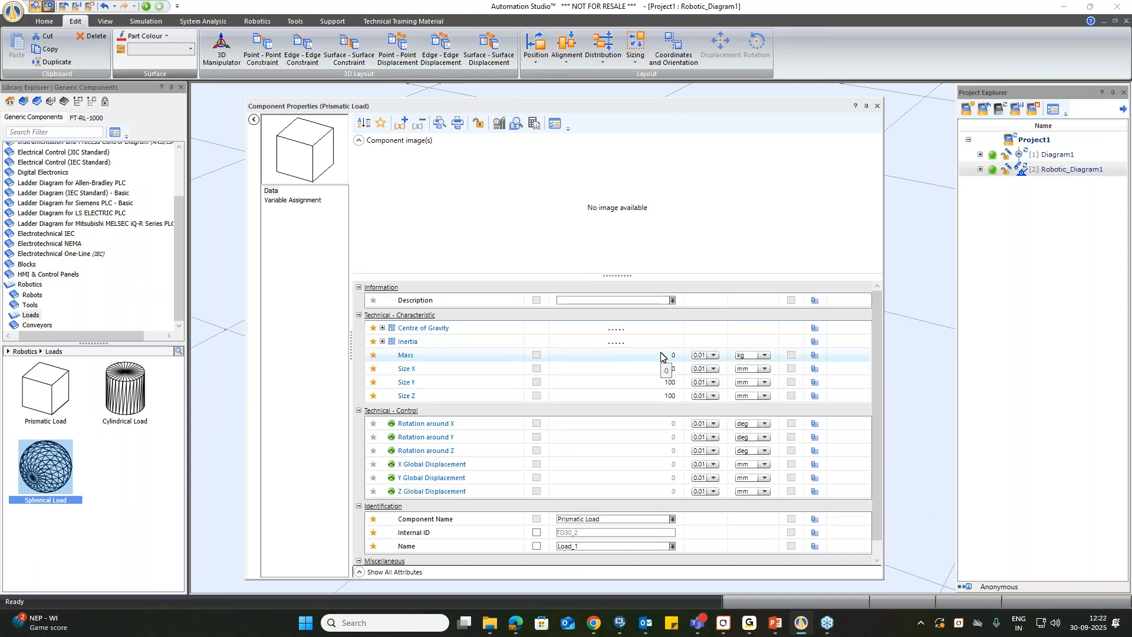
click(877, 106)
click(708, 371)
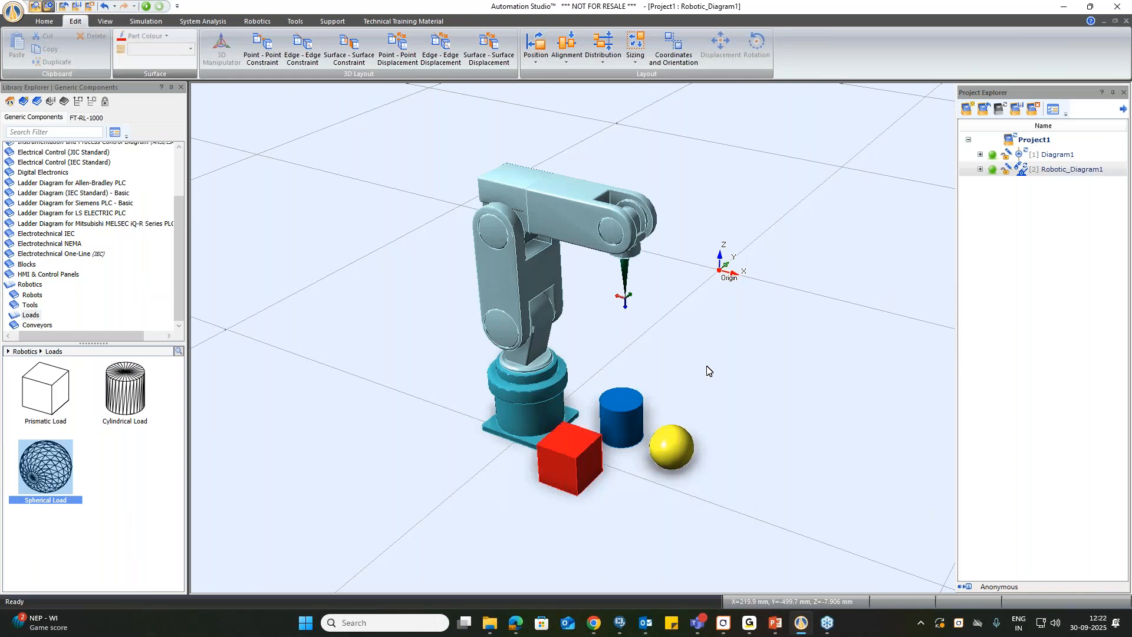
click(51, 324)
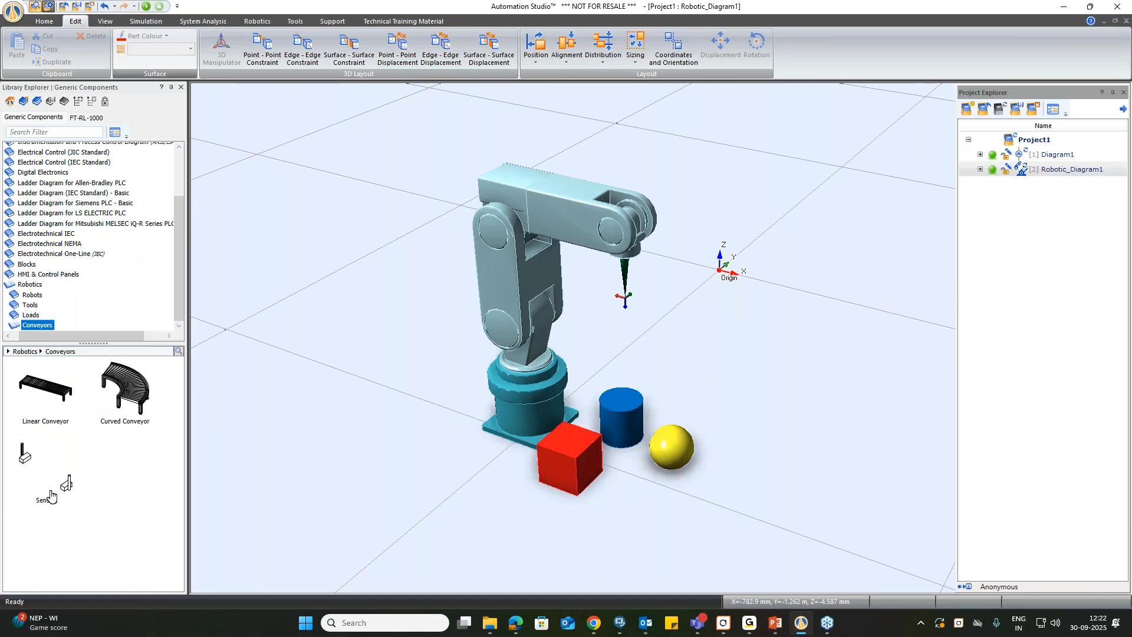
mouse_move(50, 495)
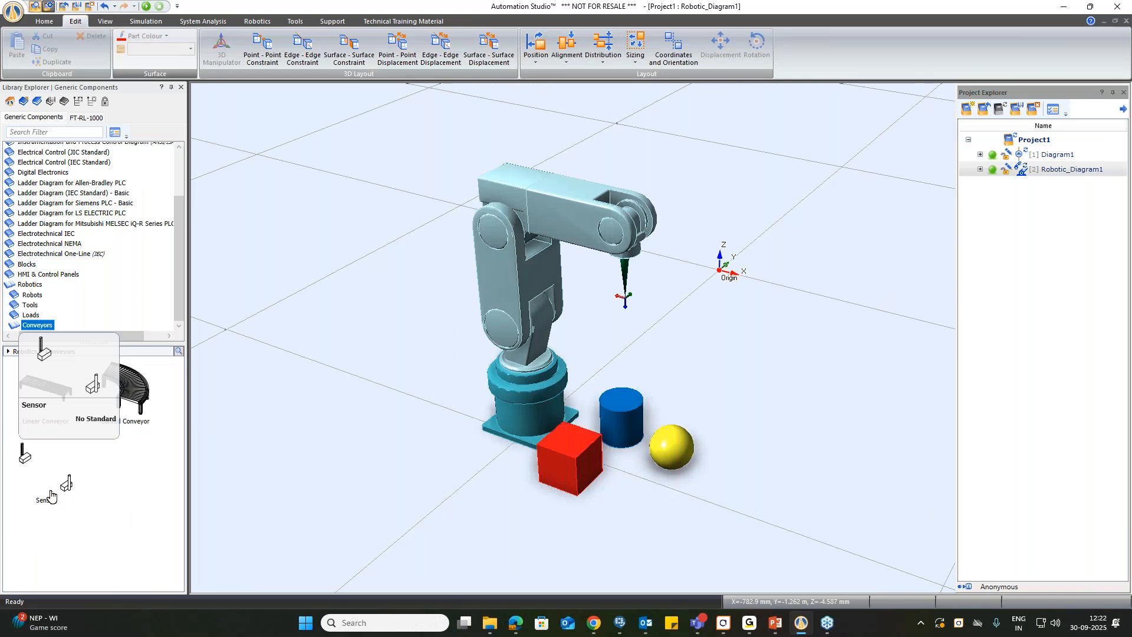
Open the Robot Control Panel for the articulated robot and place it clear of the robot.
click(524, 282)
click(47, 23)
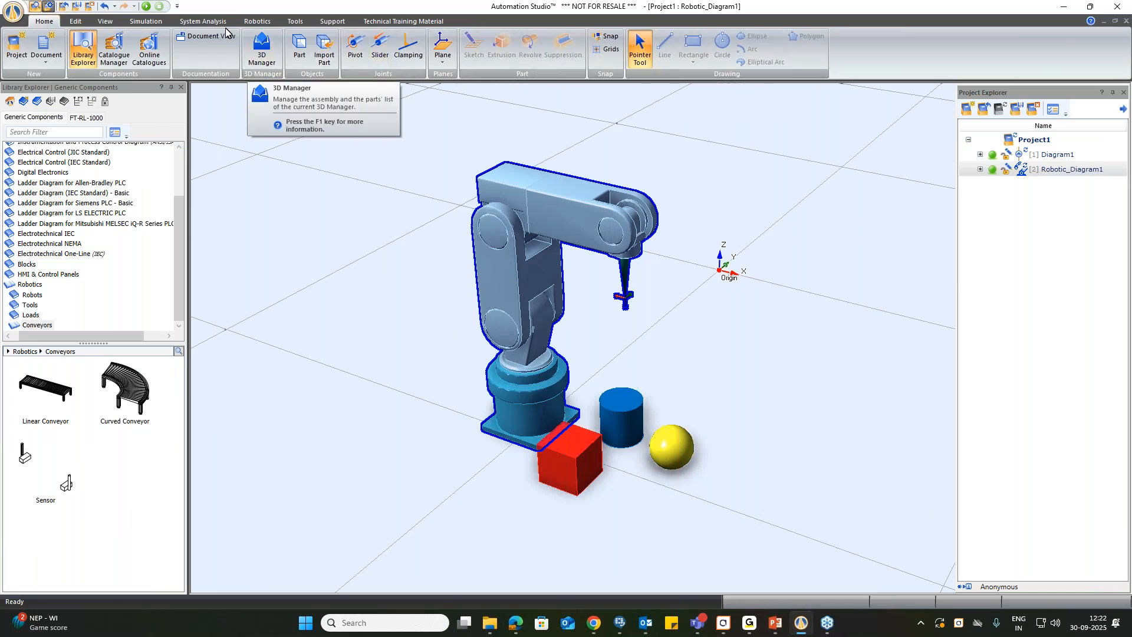
click(77, 23)
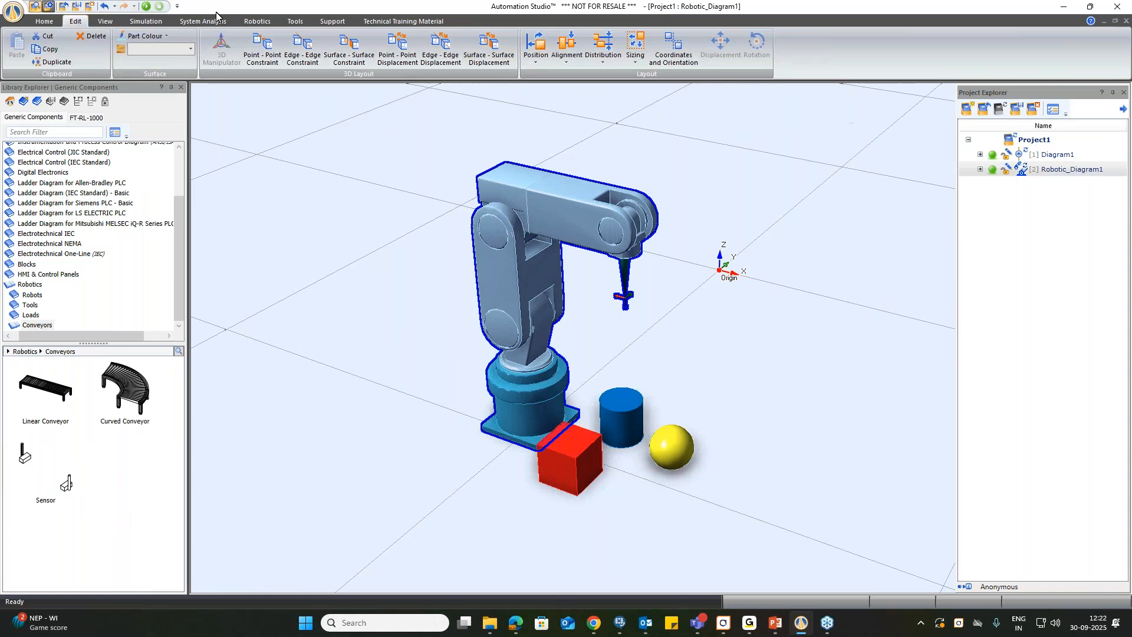
click(104, 21)
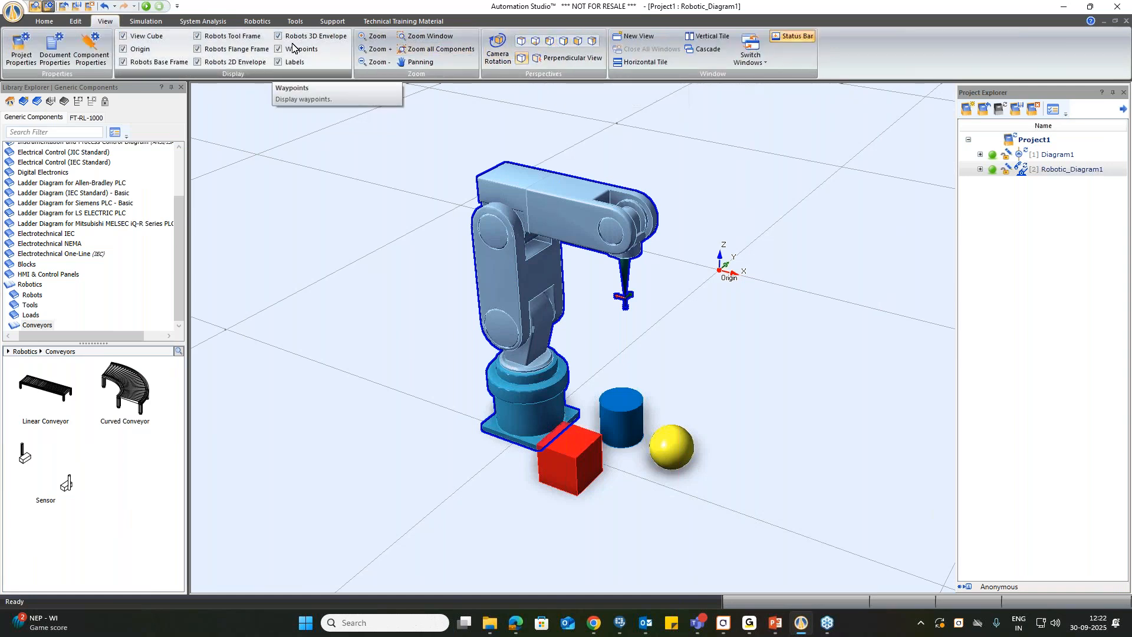
click(250, 21)
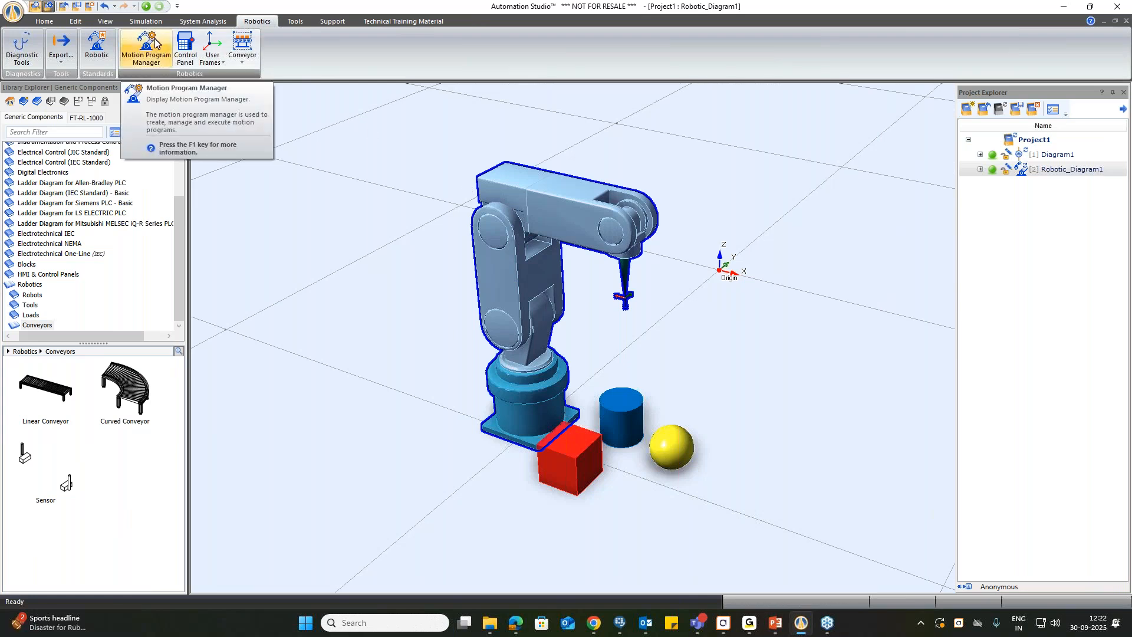
click(186, 54)
drag(229, 45, 329, 122)
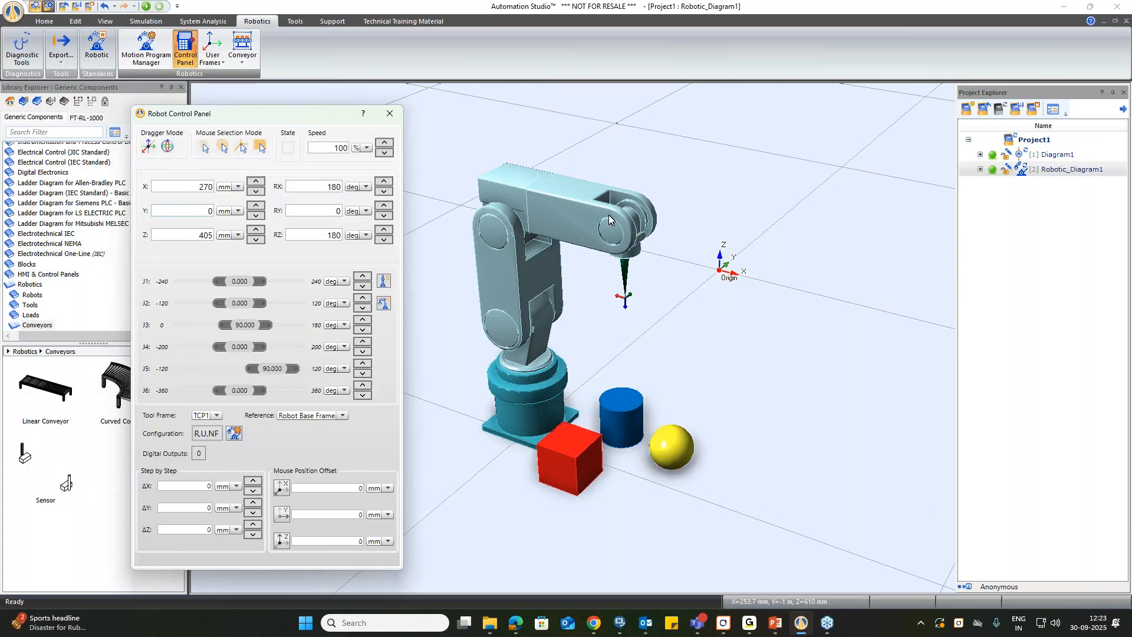
Jog the robot's tool tip with the translation dragger to about X 255, Y -56, Z 522 mm.
click(149, 146)
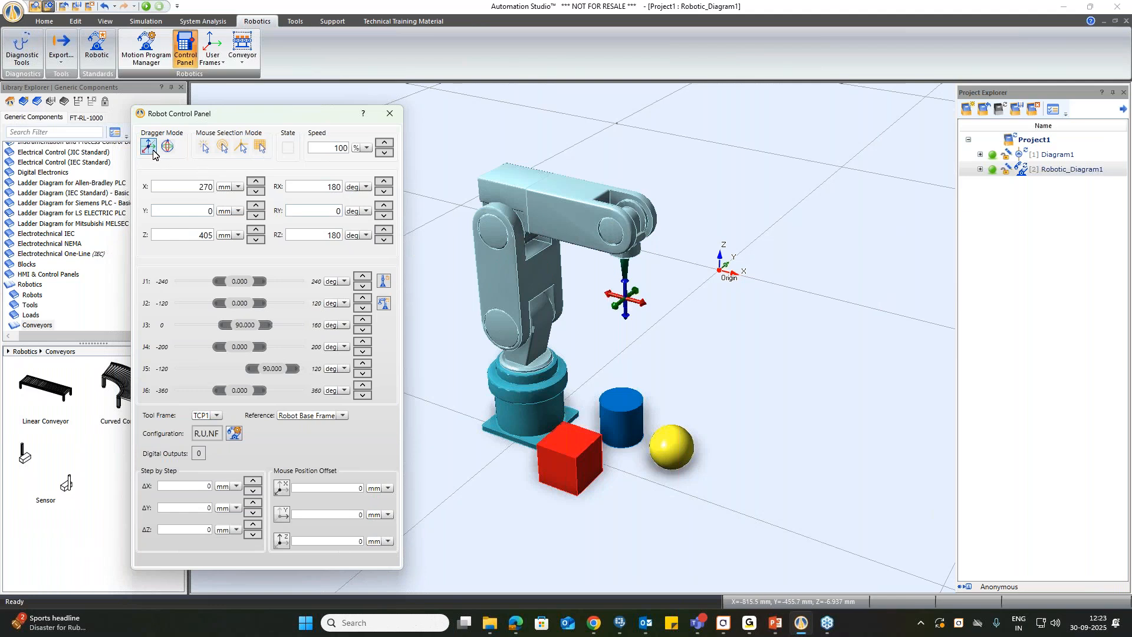
click(636, 306)
drag(636, 305, 596, 208)
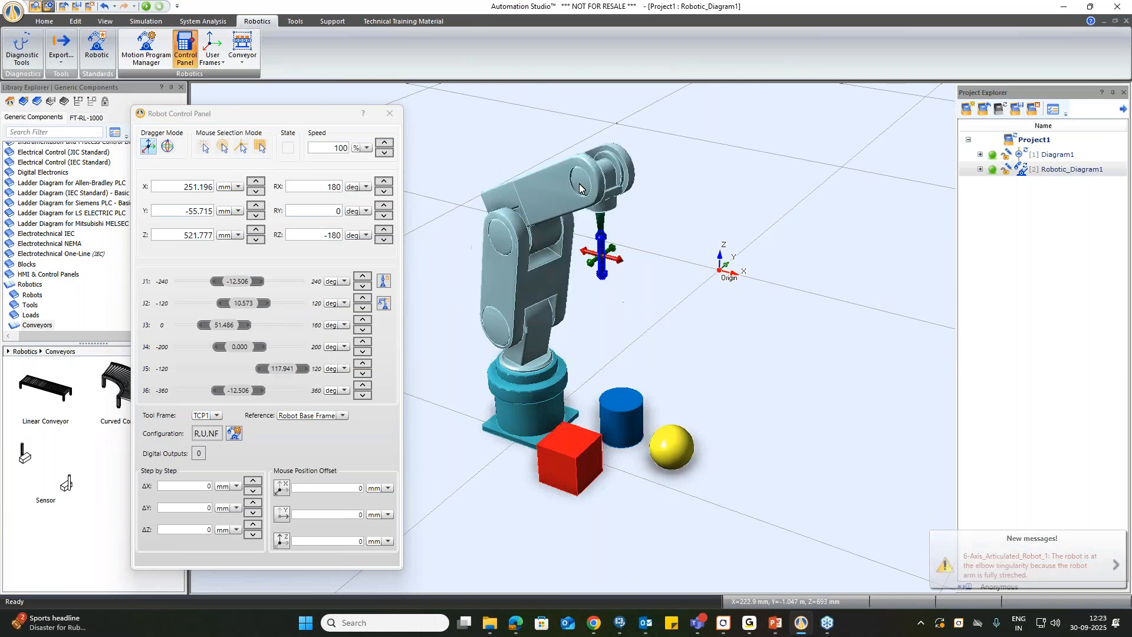
drag(621, 266, 836, 382)
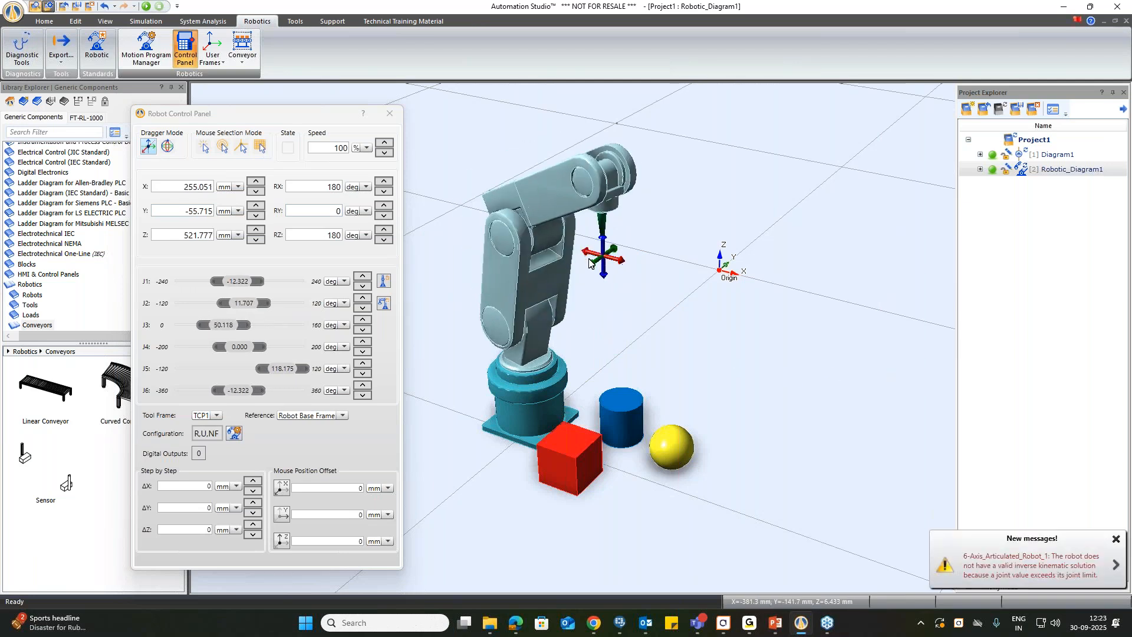
Reorient the robot's tool with the rotation dragger to about RX 173, RY -2, RZ 14 degrees.
click(167, 147)
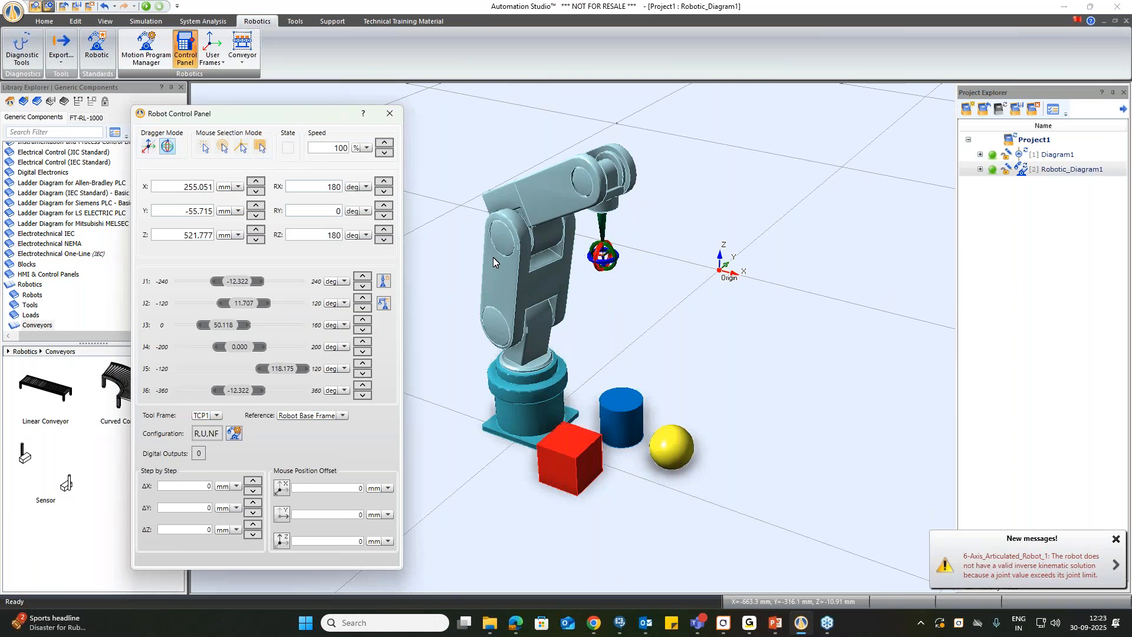
drag(600, 254, 573, 274)
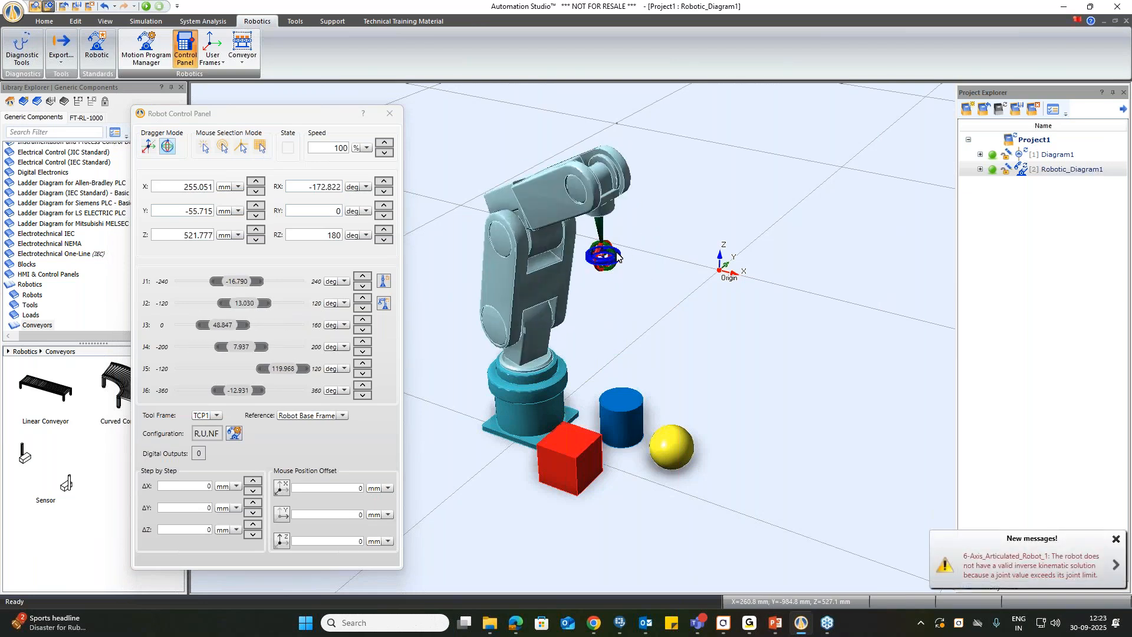
drag(612, 256, 578, 276)
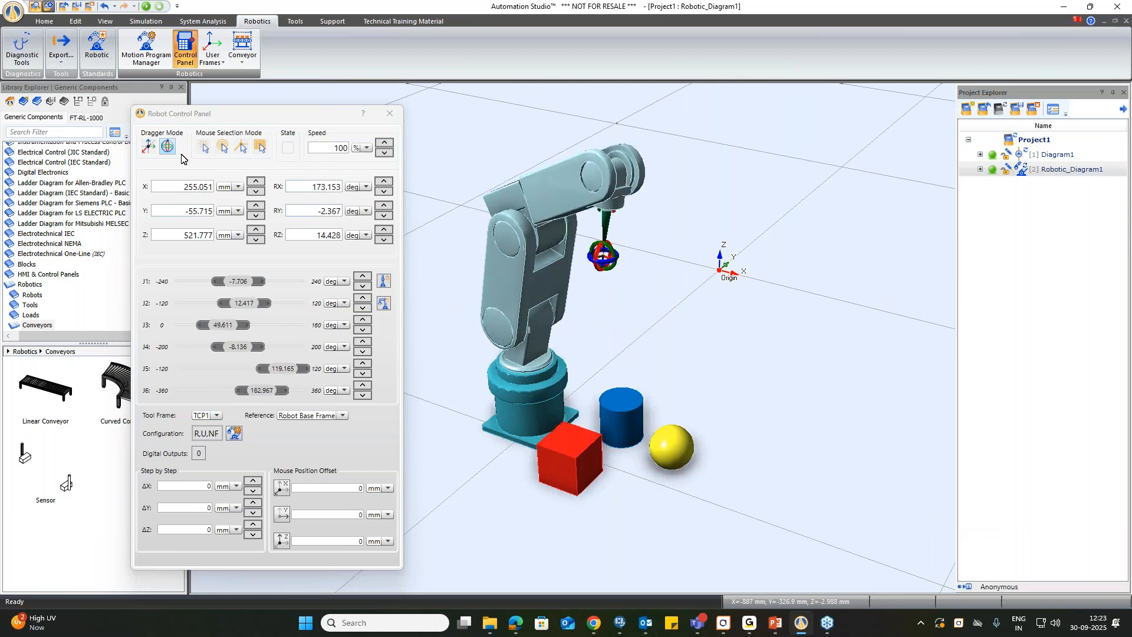
Send the tool tip by mouse selection to points on the red cube, blue cylinder and yellow sphere, and to the floor behind the cylinder.
click(204, 147)
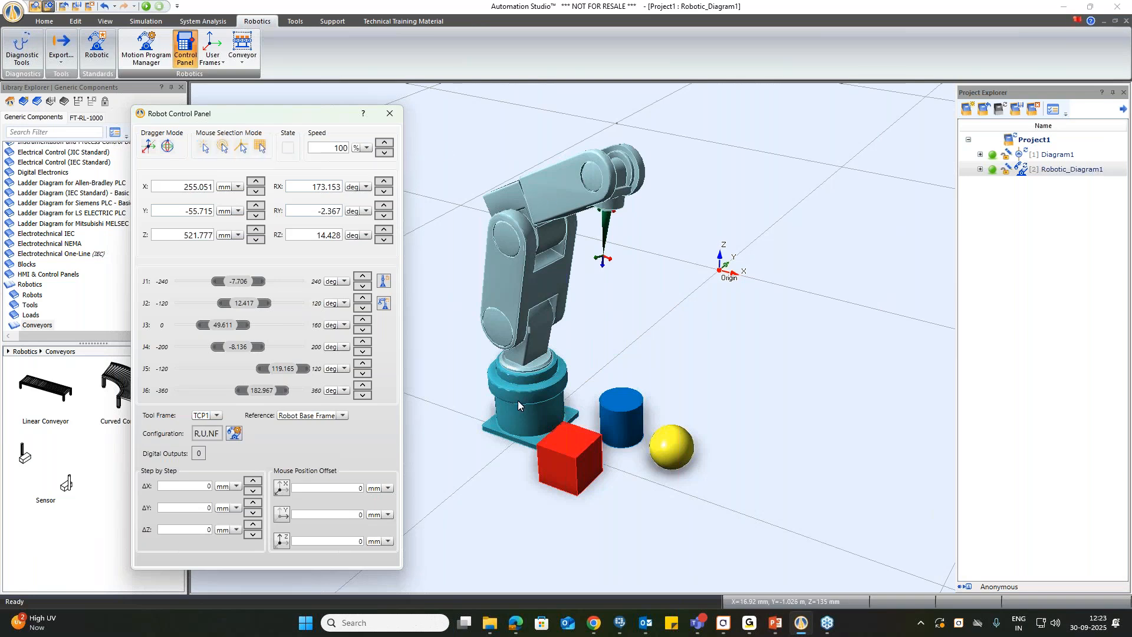
click(569, 448)
click(619, 410)
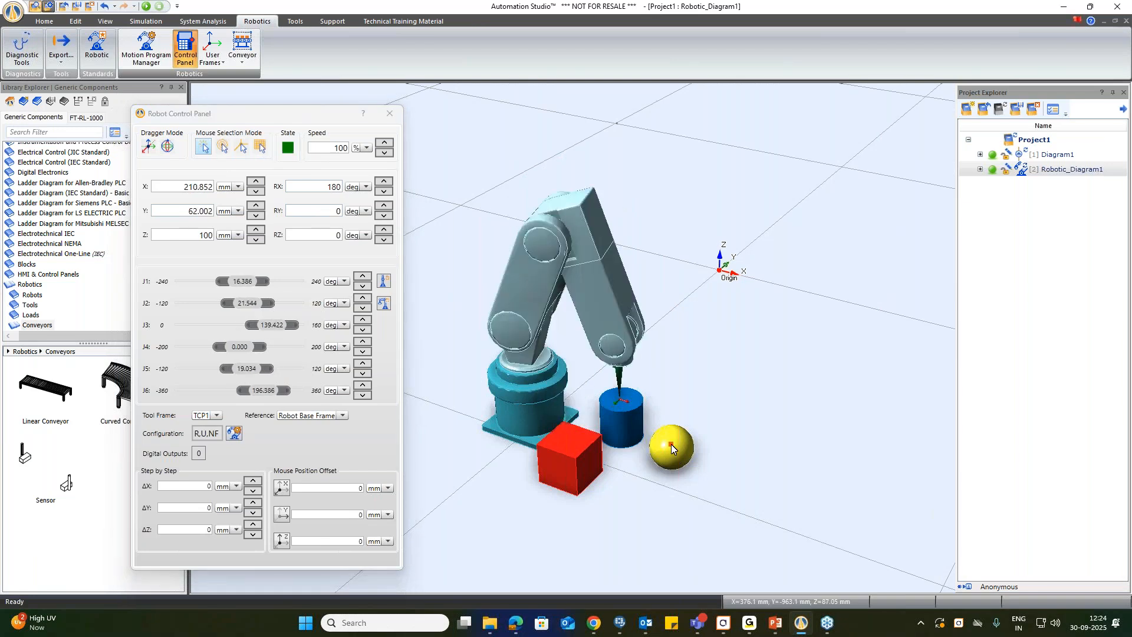
click(671, 444)
click(614, 410)
click(608, 356)
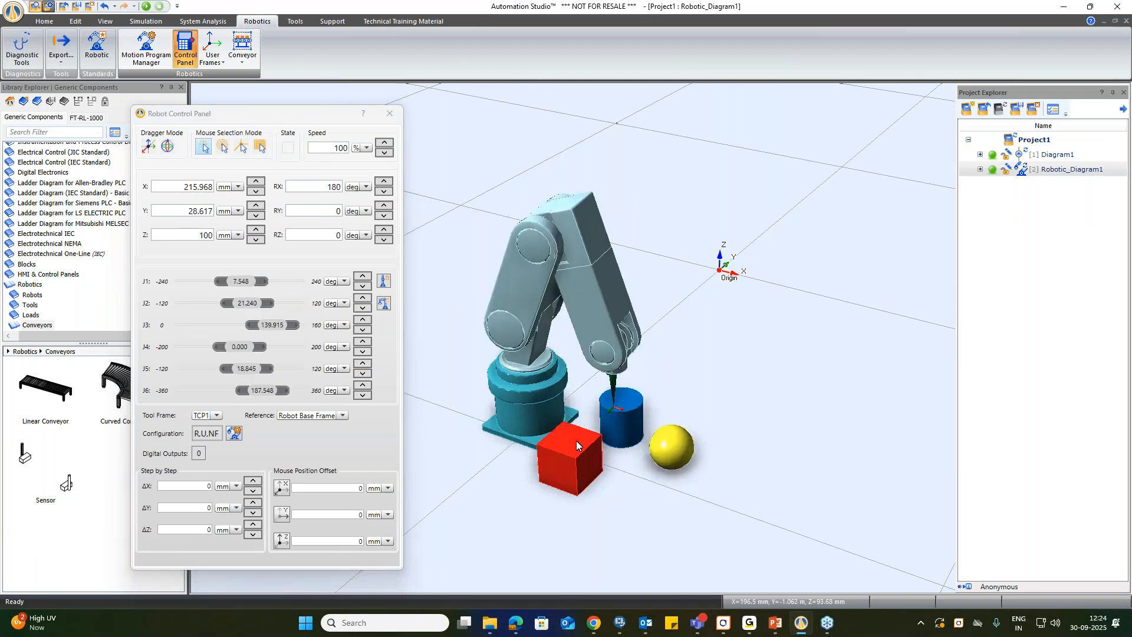
click(592, 372)
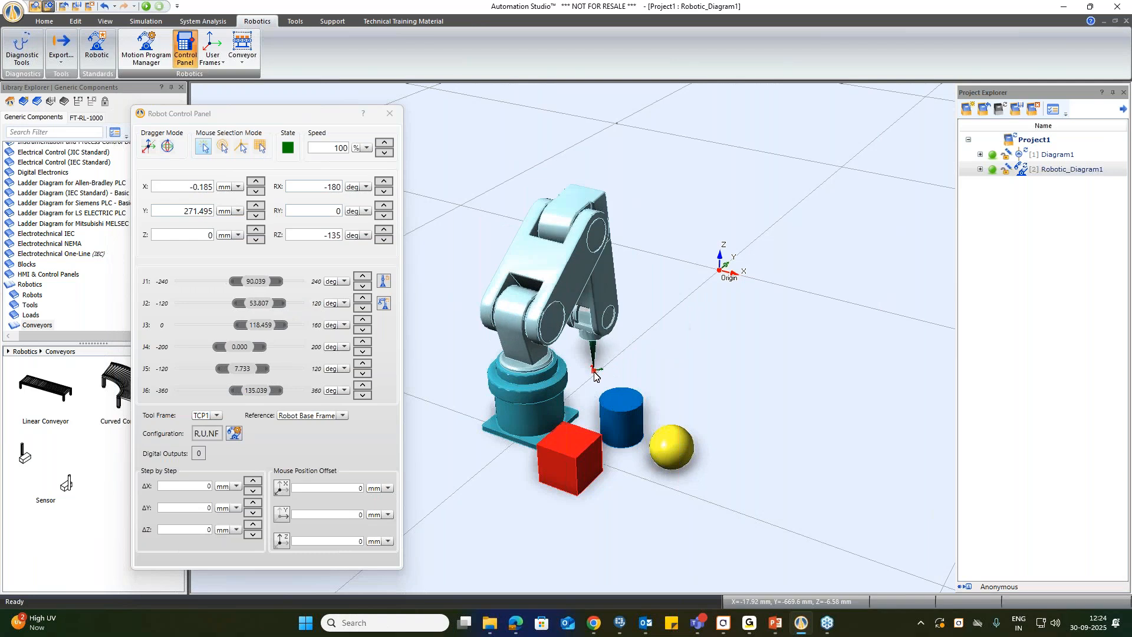
click(668, 295)
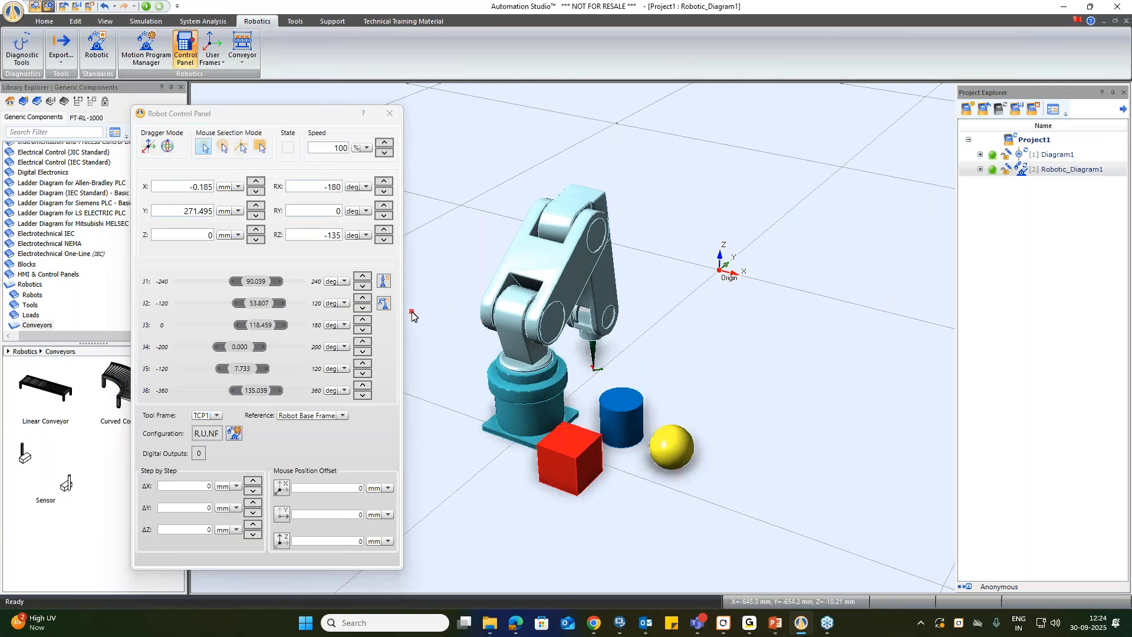
Move all robot joints to their zero position, return the robot to its home pose and close the control panel.
click(384, 281)
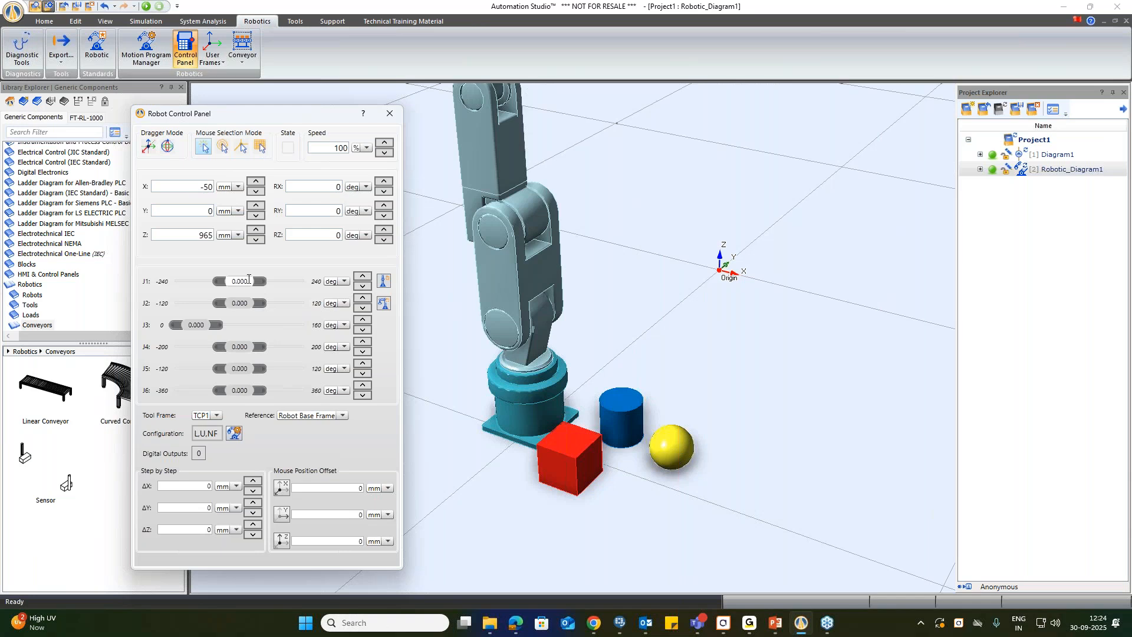
click(383, 305)
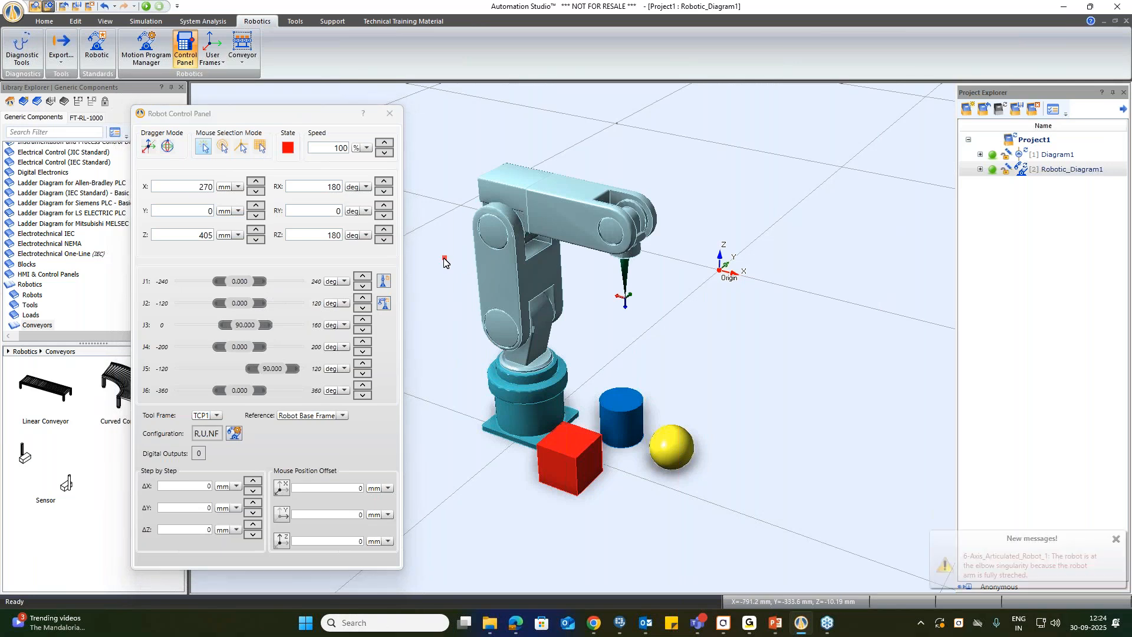
click(389, 114)
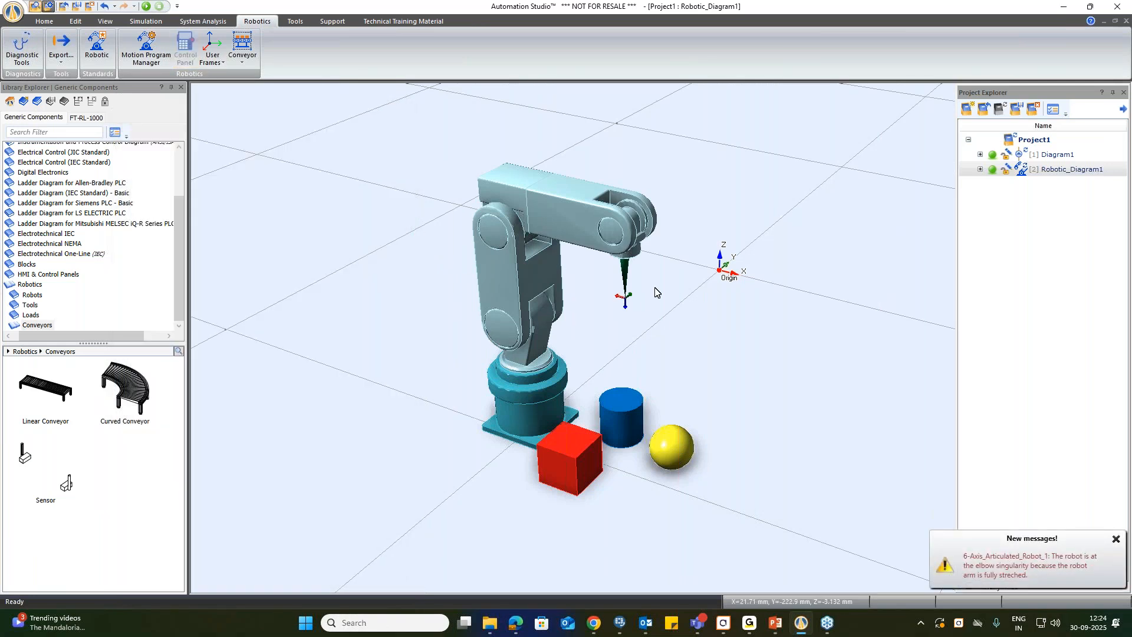
Open the Motion Program Manager, move it clear of the robot and check which robots are available for selection.
click(149, 54)
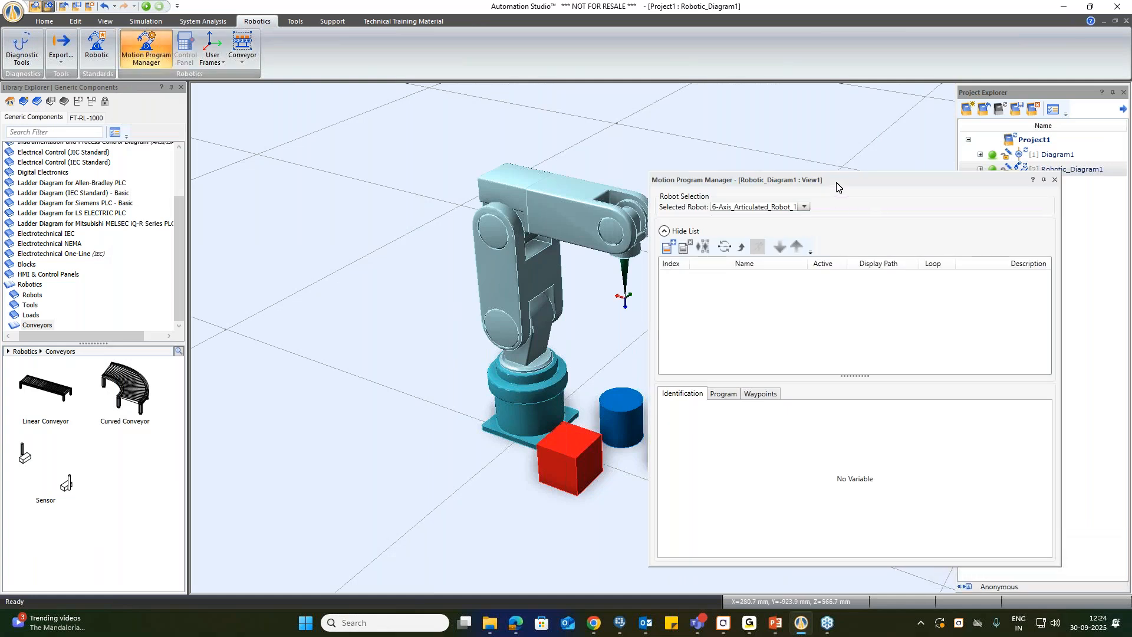
drag(839, 187, 220, 151)
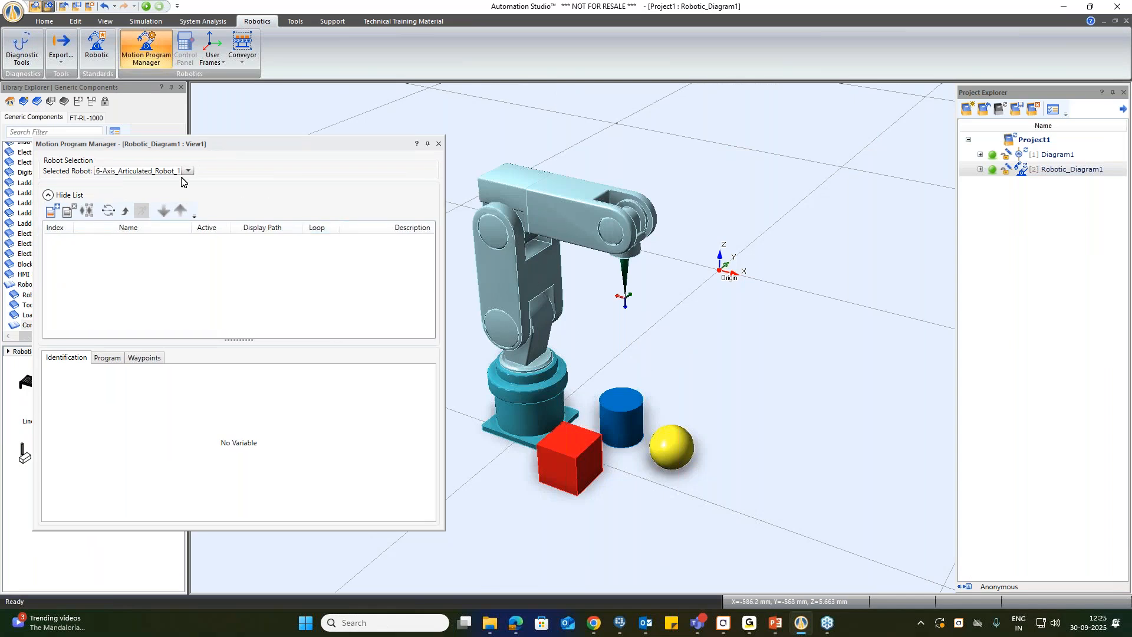
click(189, 172)
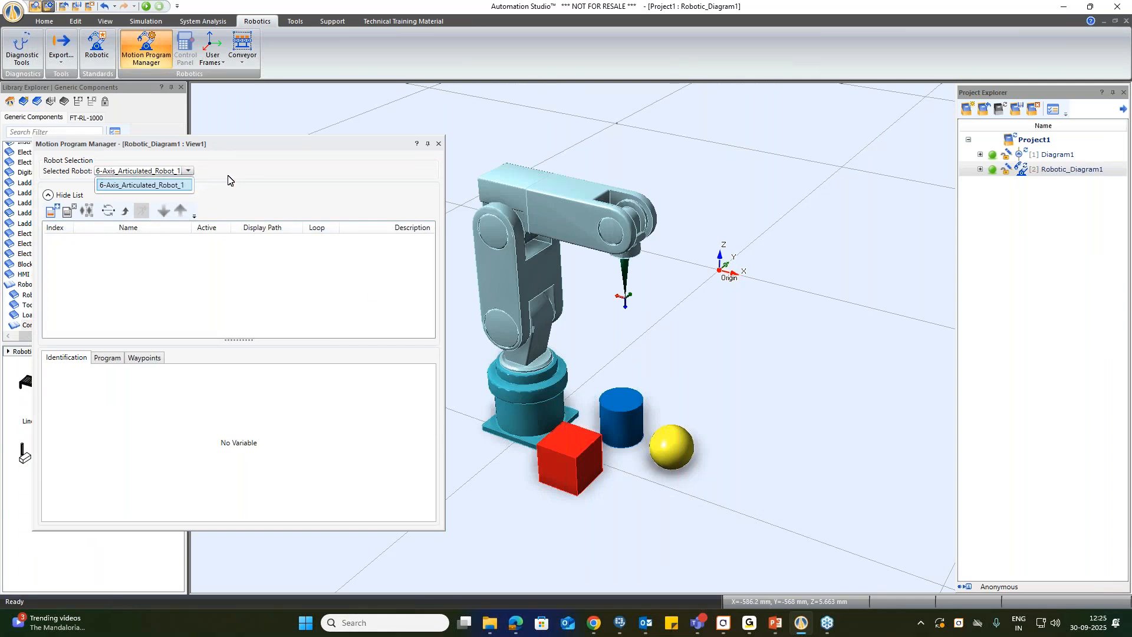
click(231, 181)
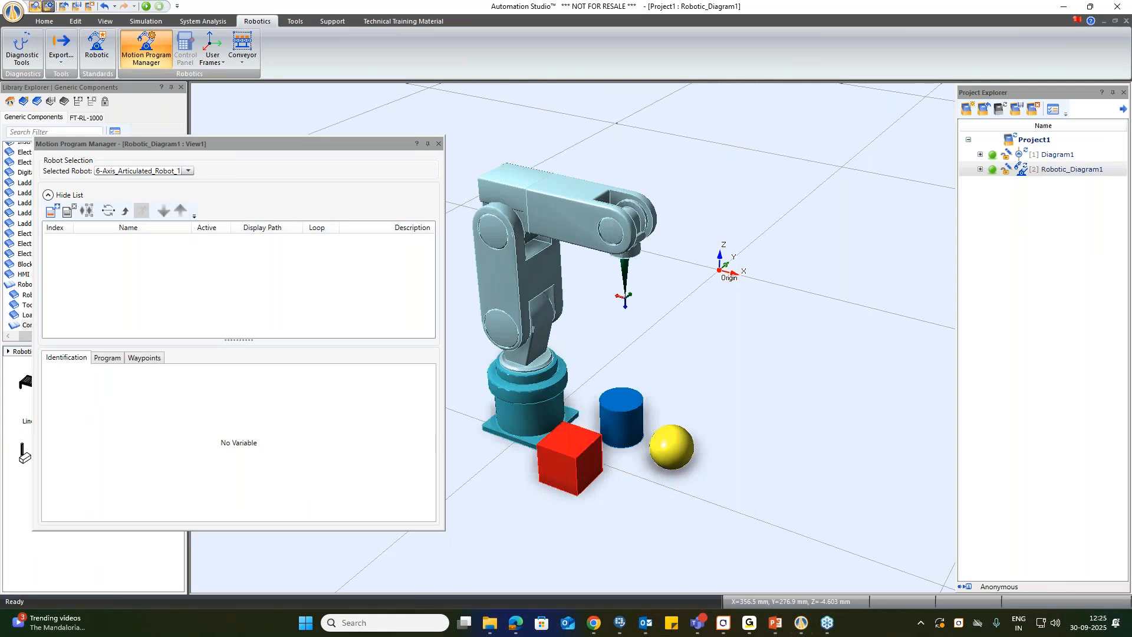
Add a motion program for the 6-axis articulated robot and review its simulation and path appearance settings.
click(48, 212)
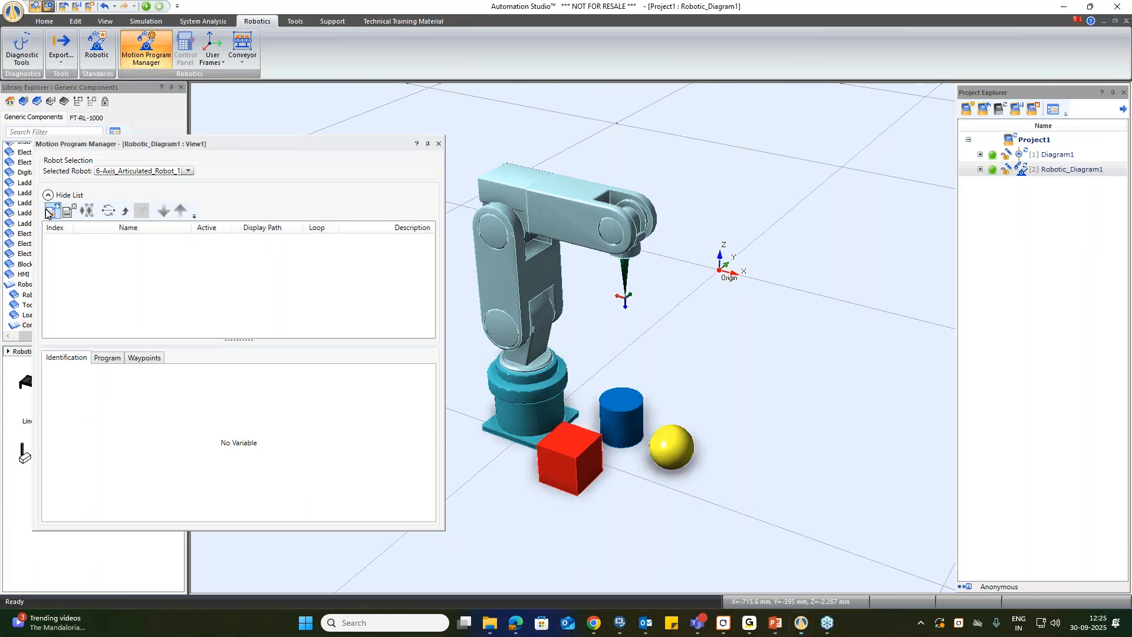
click(48, 213)
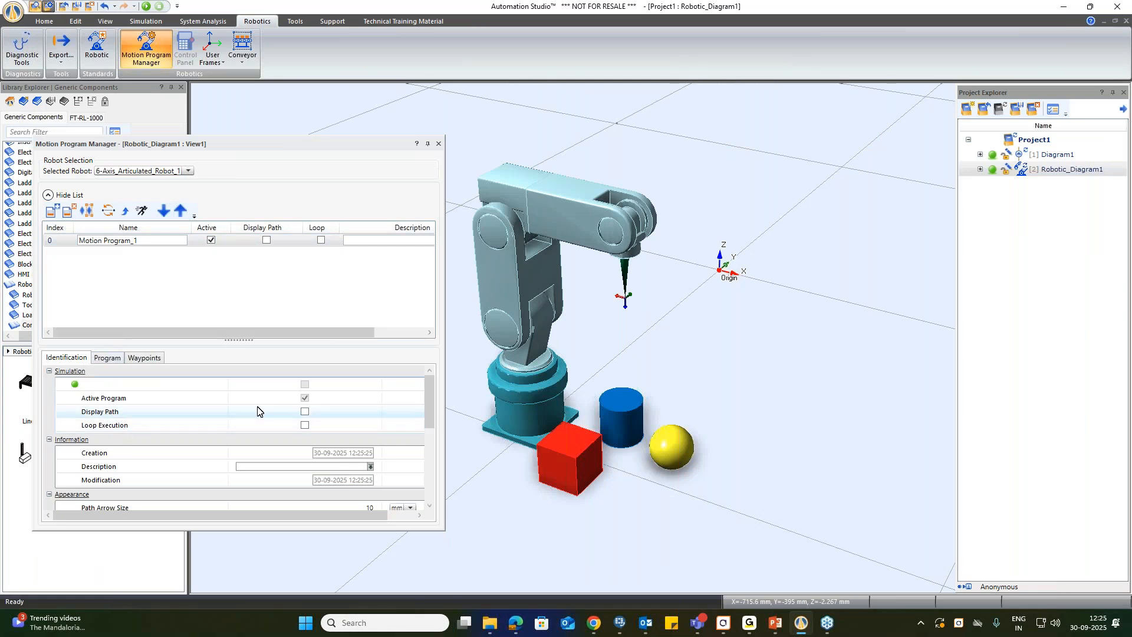
scroll(259, 412, down, 3)
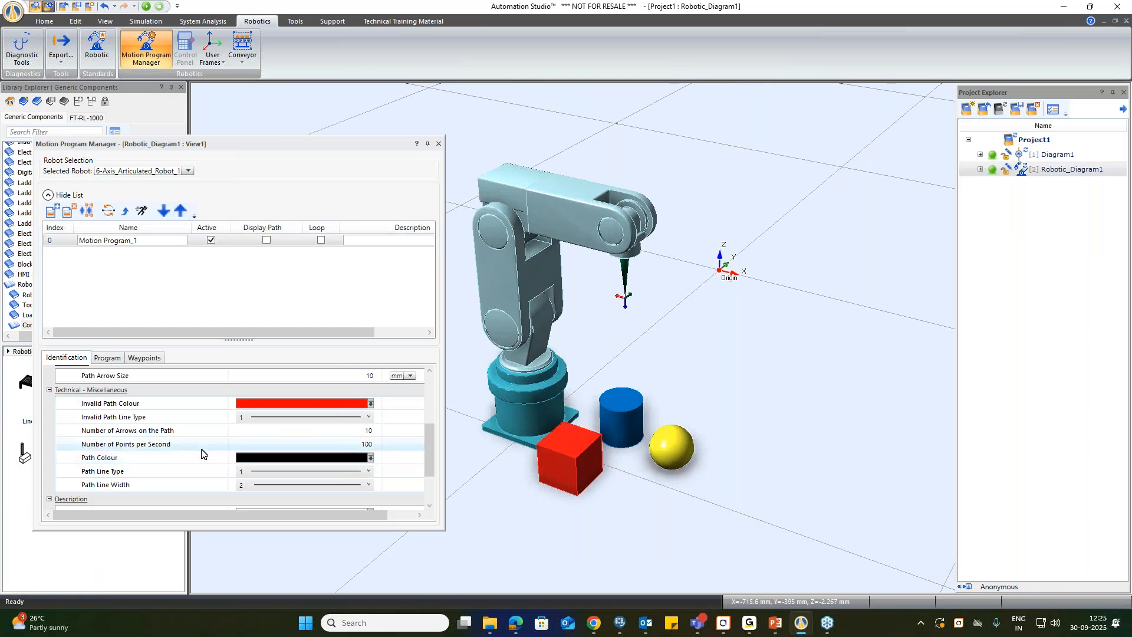
Review the motion program's simulation and information settings and its main routine.
scroll(215, 457, up, 3)
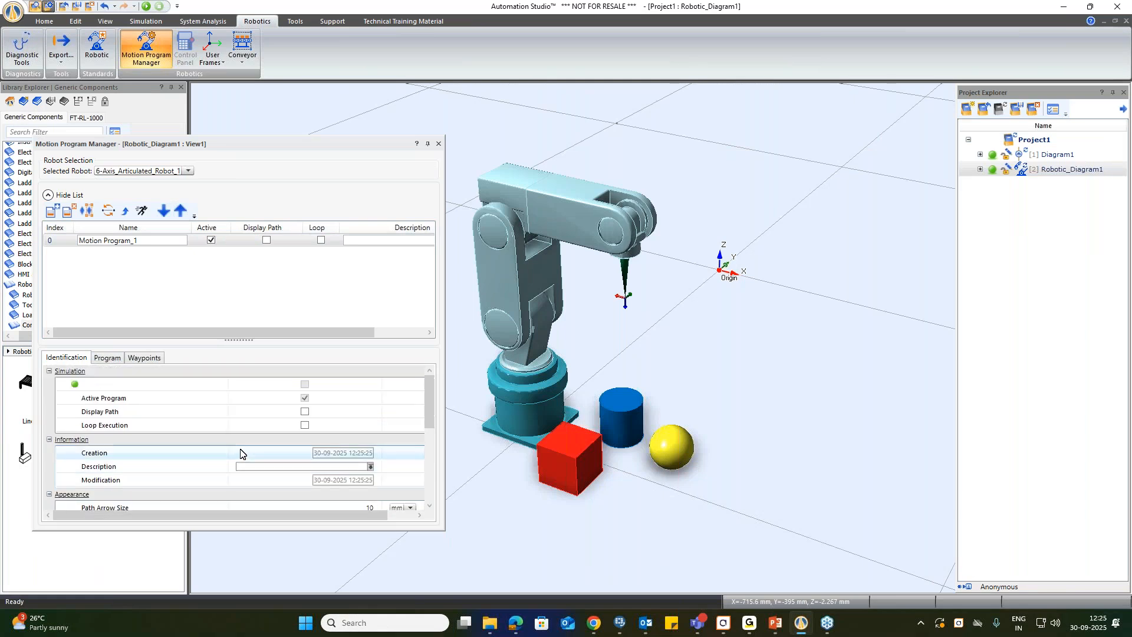
scroll(144, 384, up, 1)
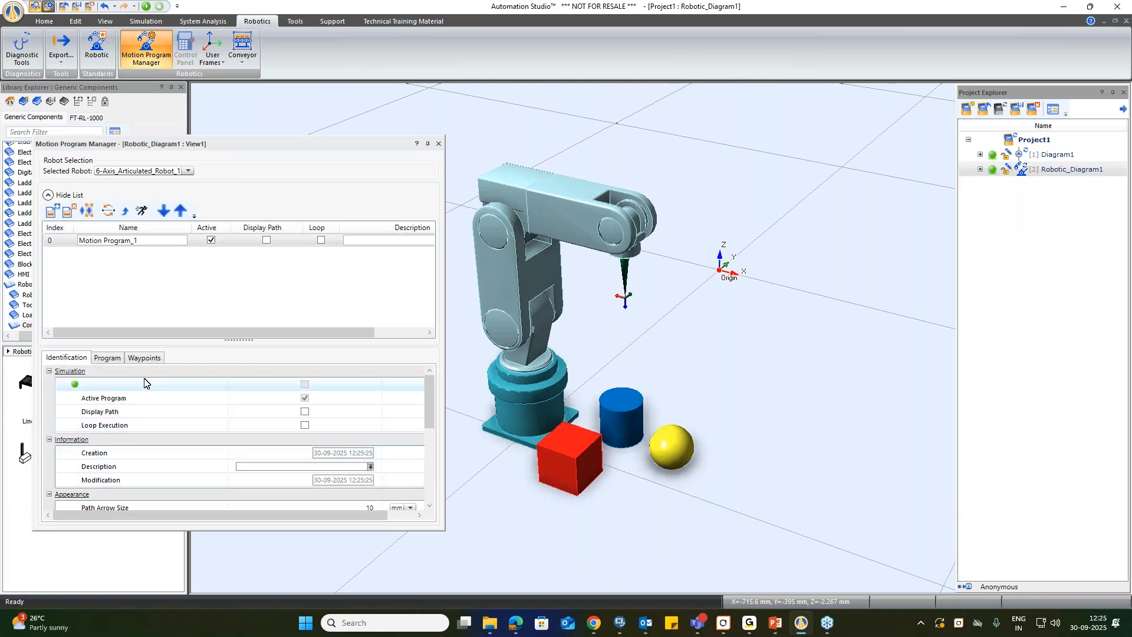
click(102, 358)
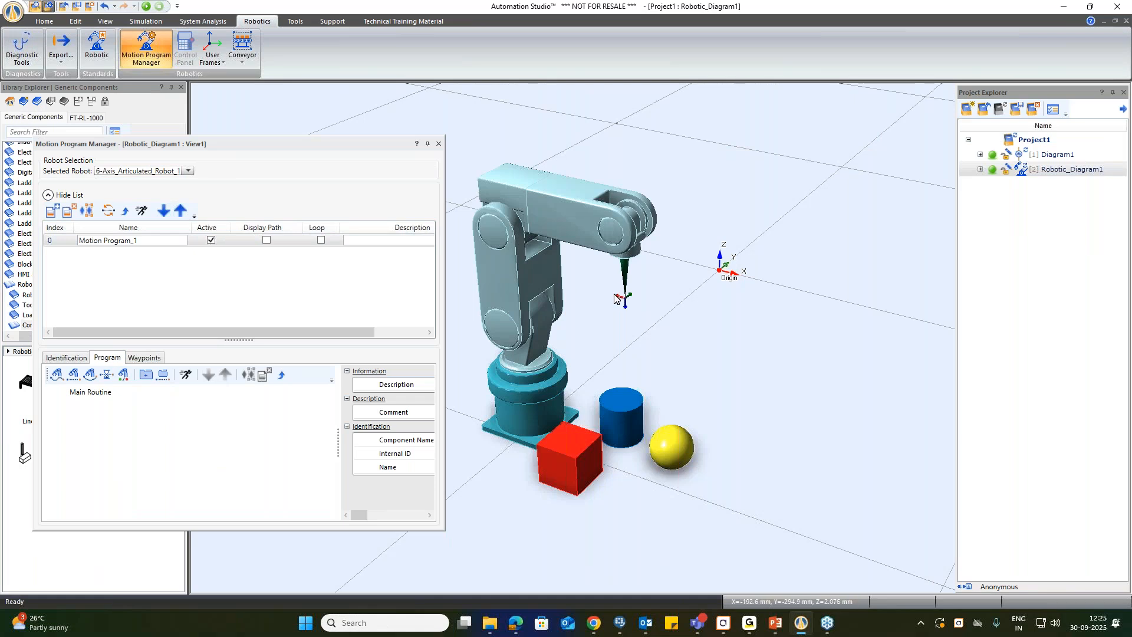
Create a waypoint at the robot's home pose for the motion program and name it Waypoint_home.
click(154, 358)
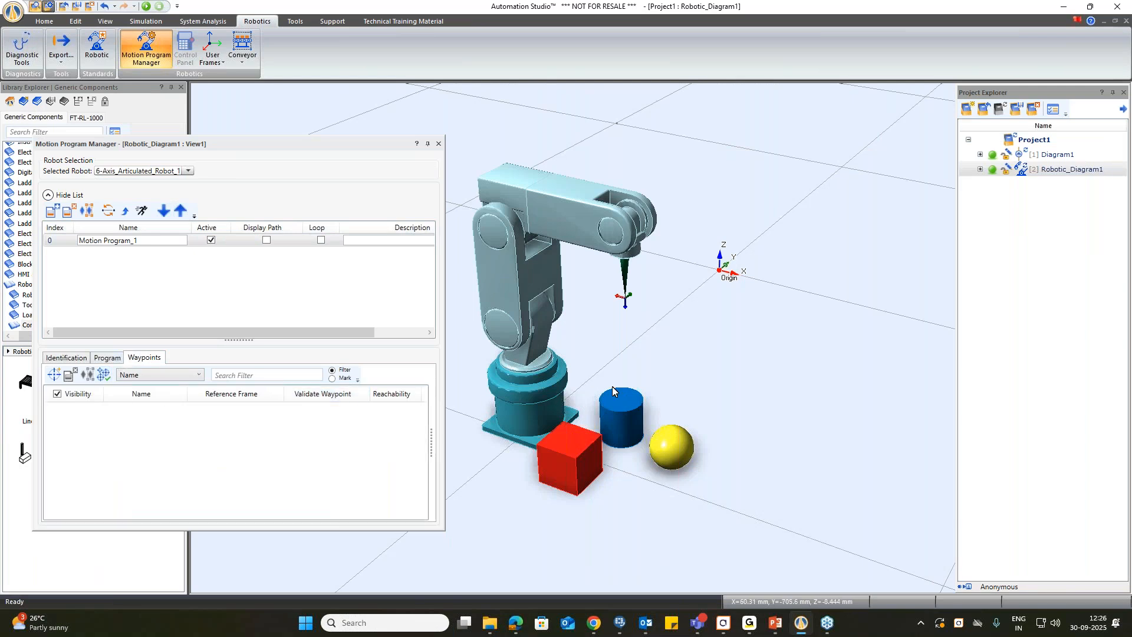
click(54, 381)
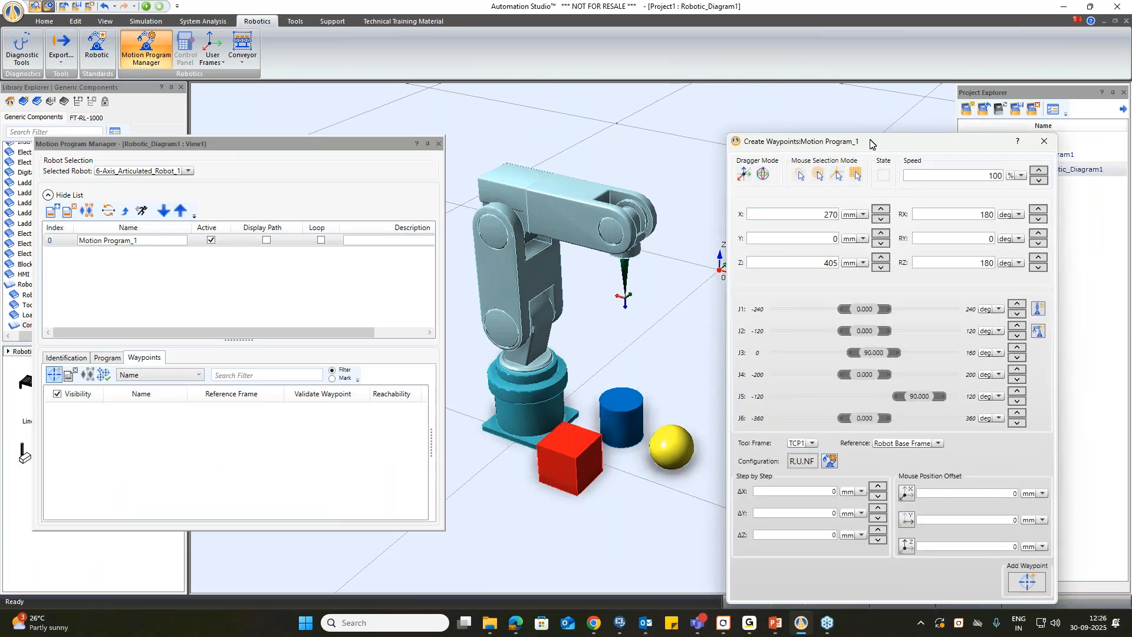
drag(870, 144, 911, 95)
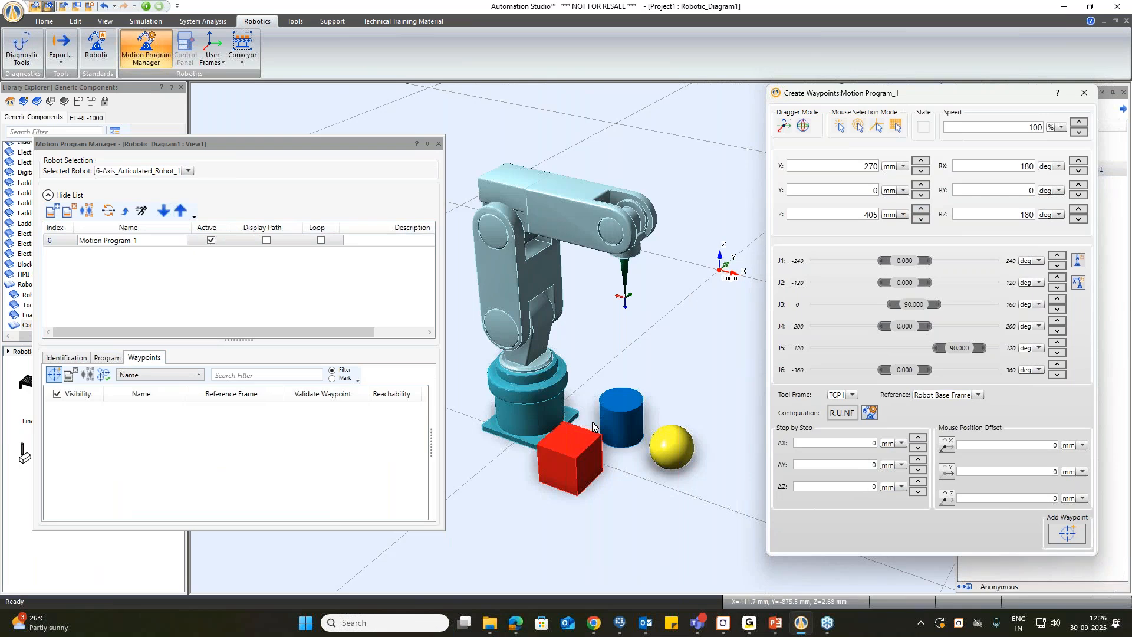
click(1072, 535)
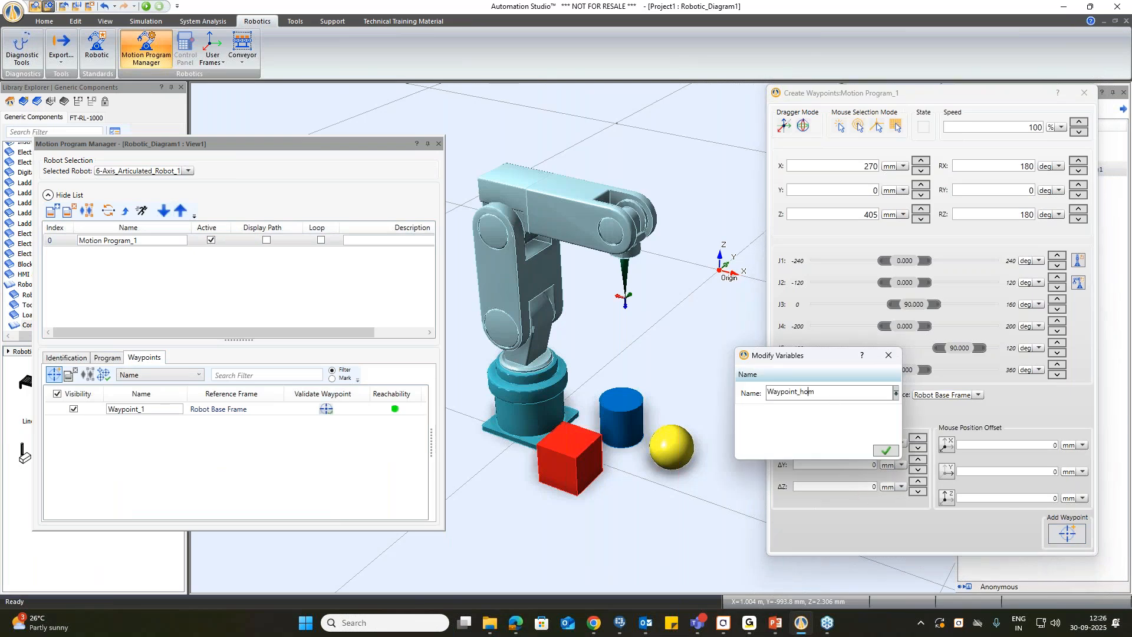
click(886, 450)
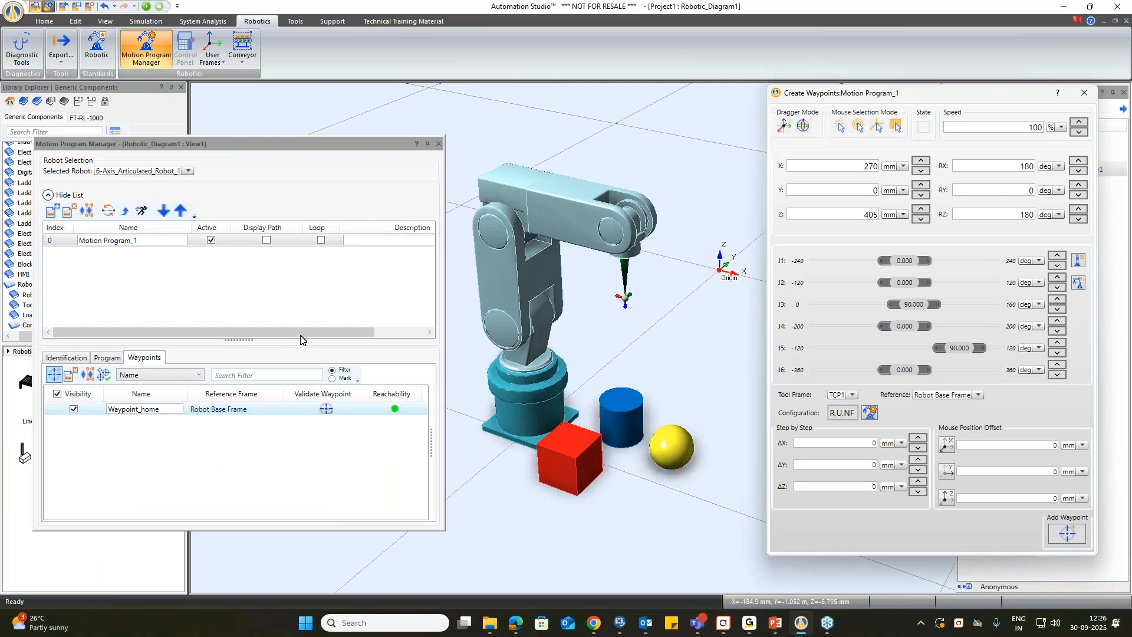
Use mouse selection to add waypoints on top of the red cube and blue cylinder, named Waypoint_box and Waypoint_cyl.
click(858, 126)
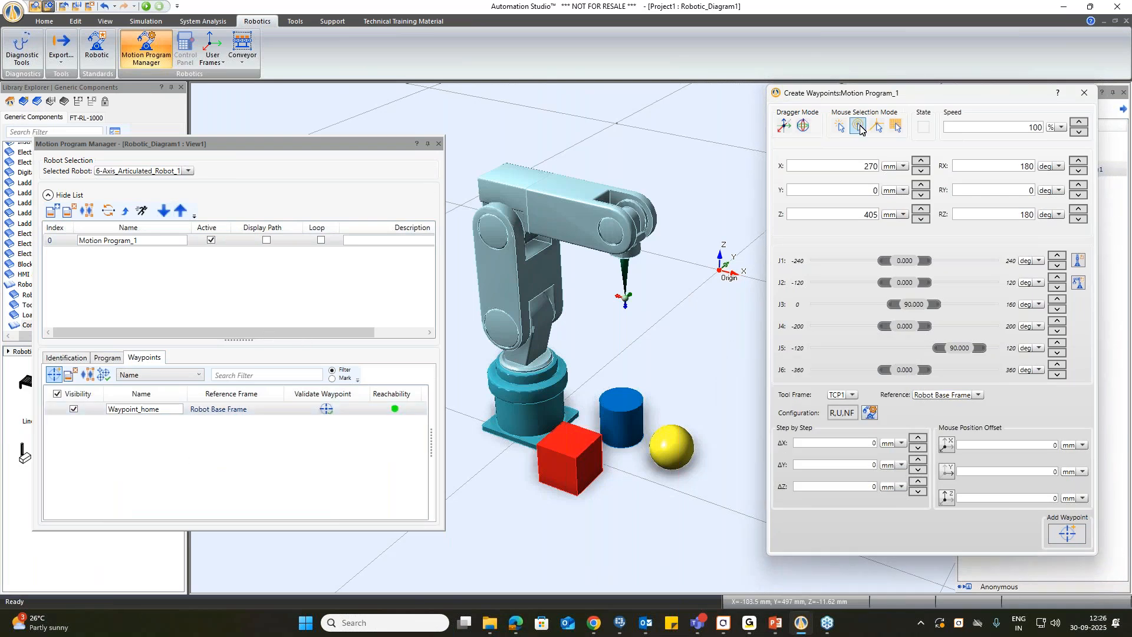
click(574, 437)
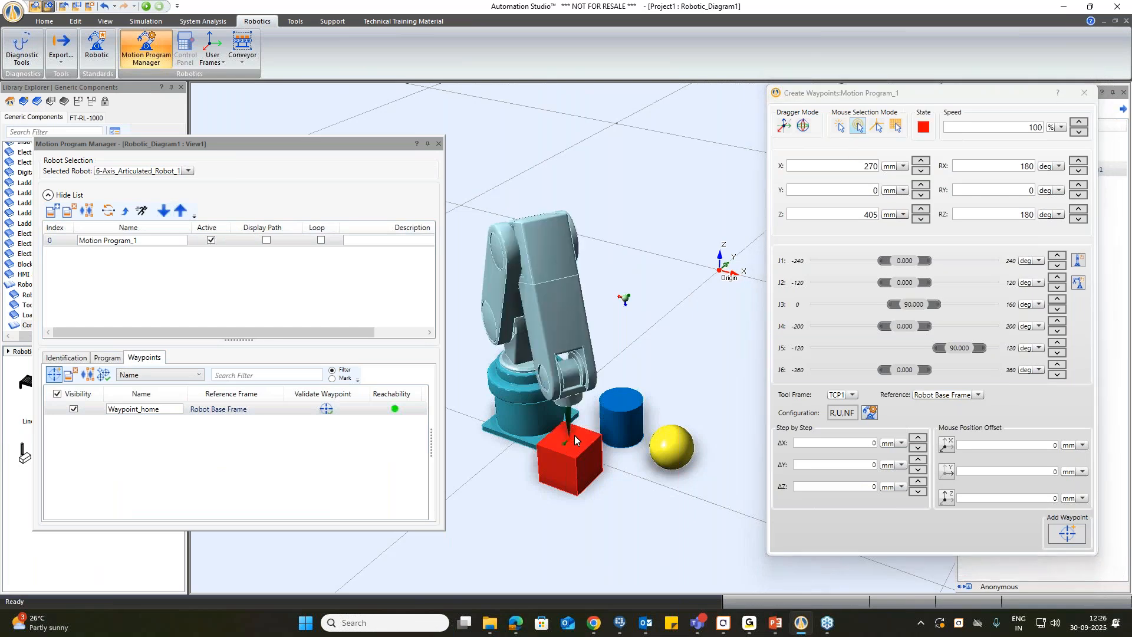
click(1068, 531)
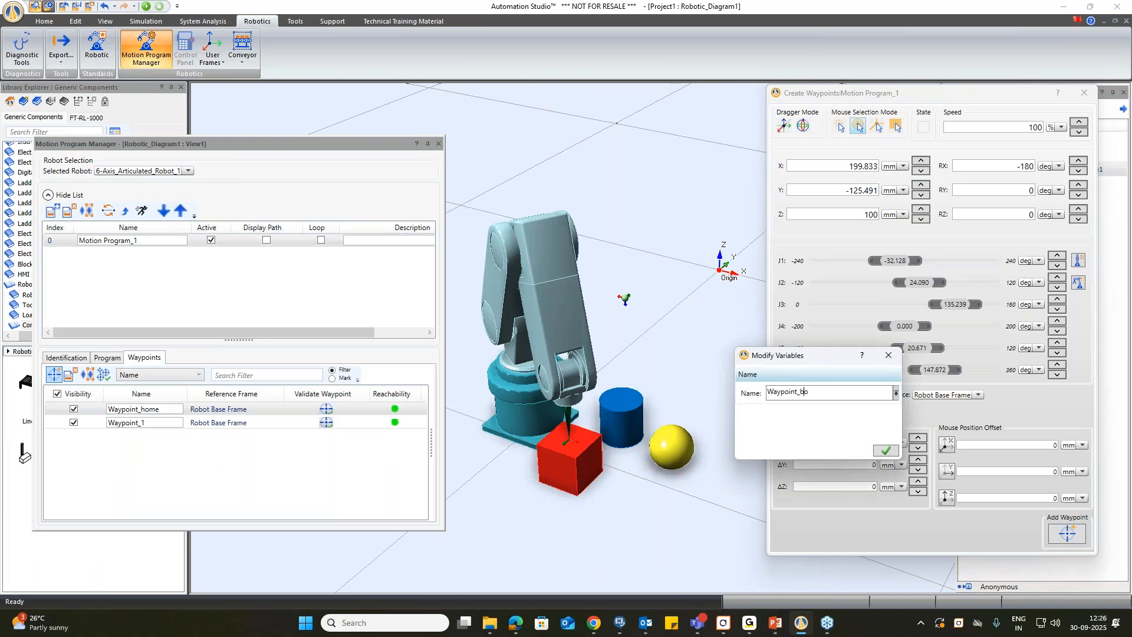
click(892, 450)
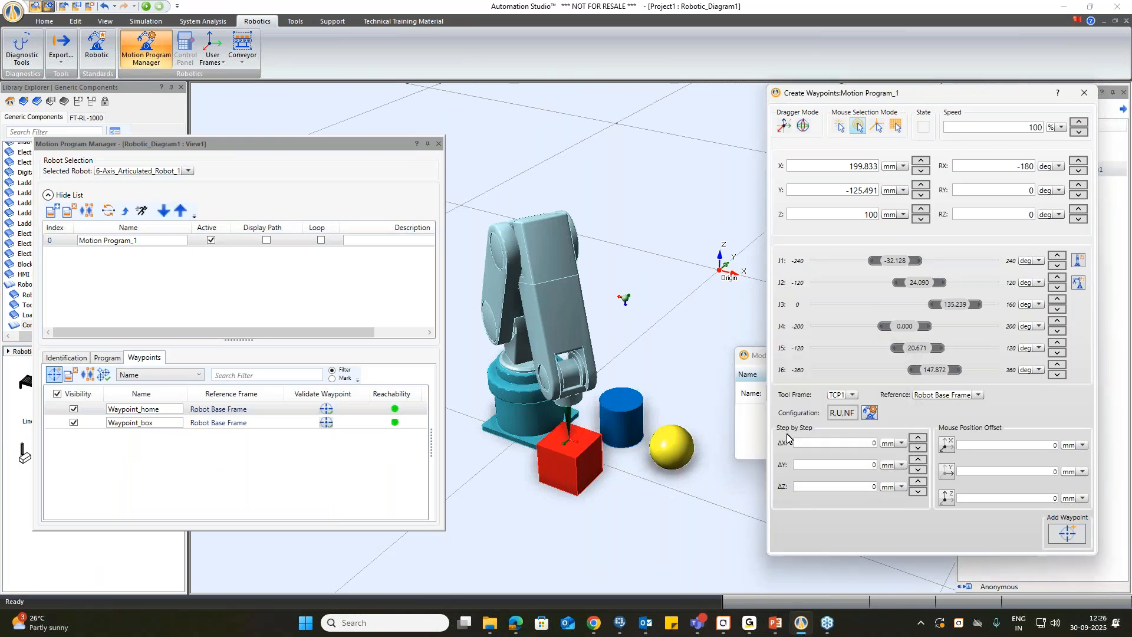
click(620, 398)
click(1068, 533)
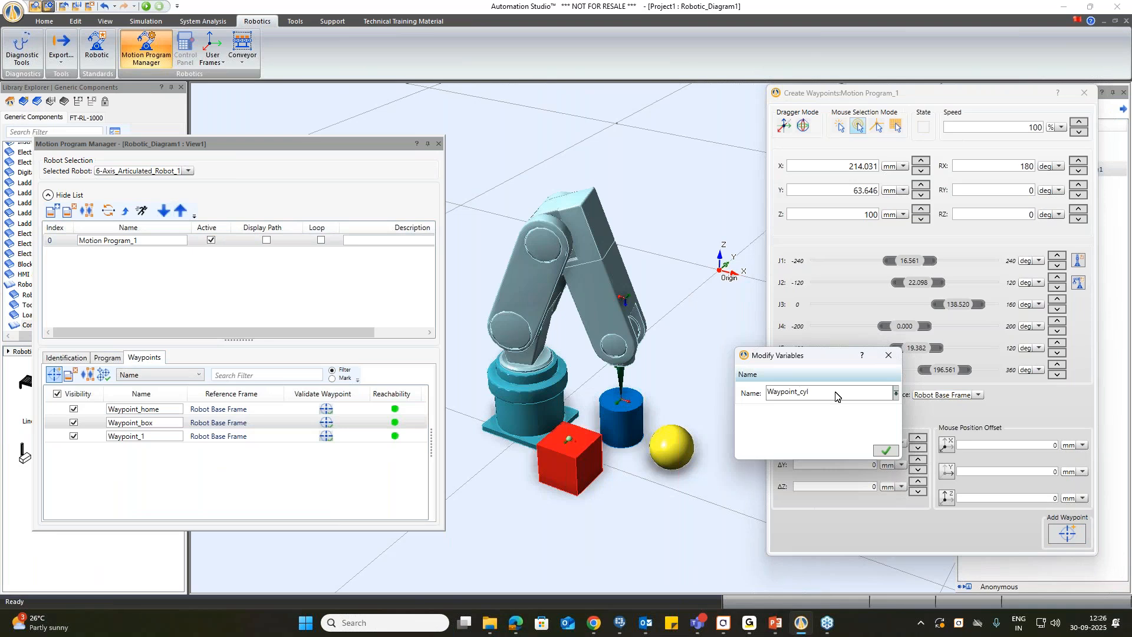
click(887, 451)
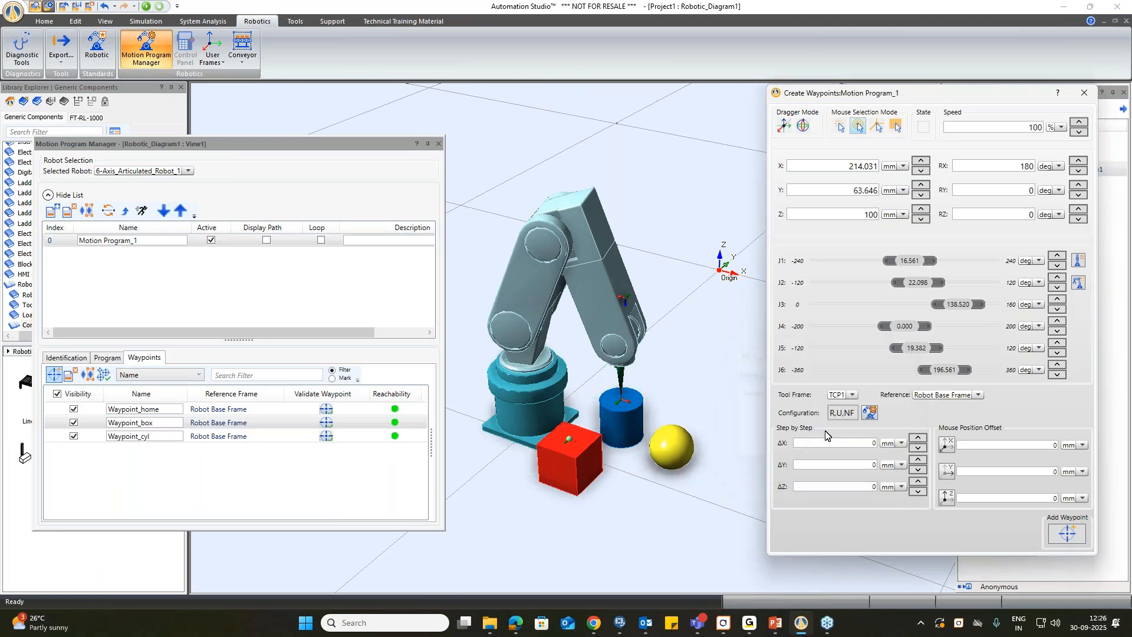
Add a waypoint on the yellow sphere named Waypoint_sphere, return the robot to its home pose and finish waypoint creation.
click(669, 439)
click(1067, 534)
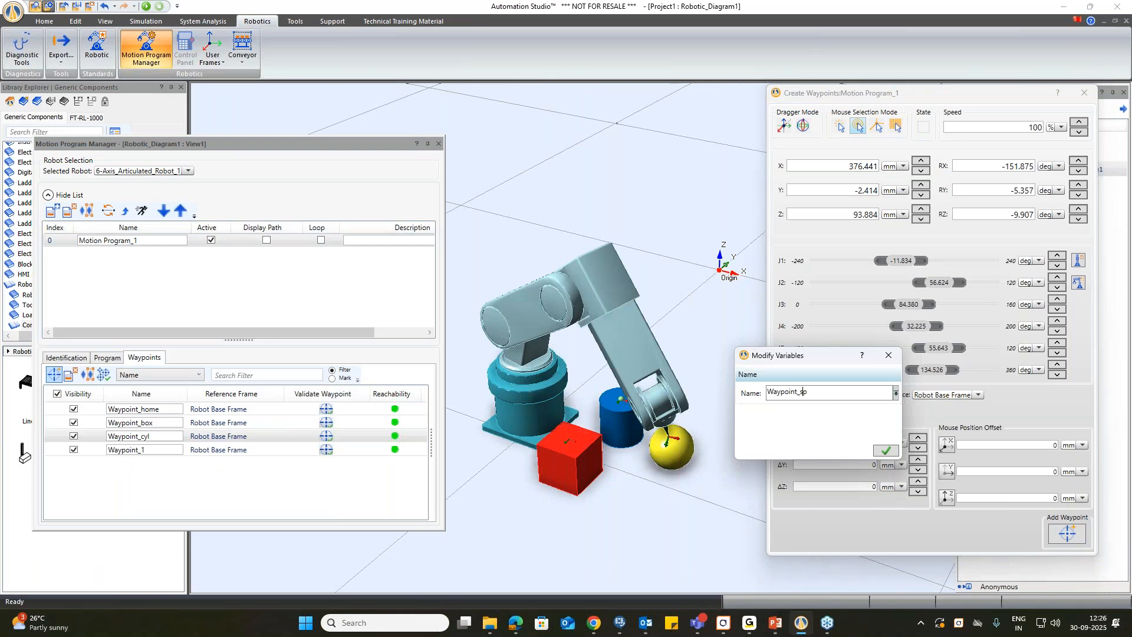
click(887, 451)
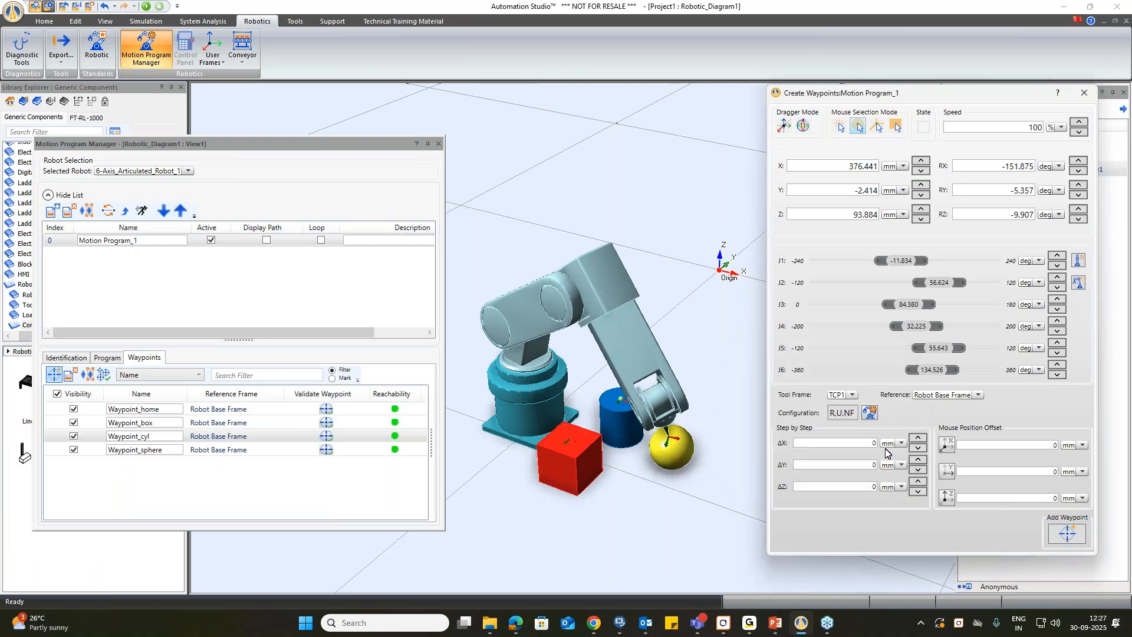
click(1079, 284)
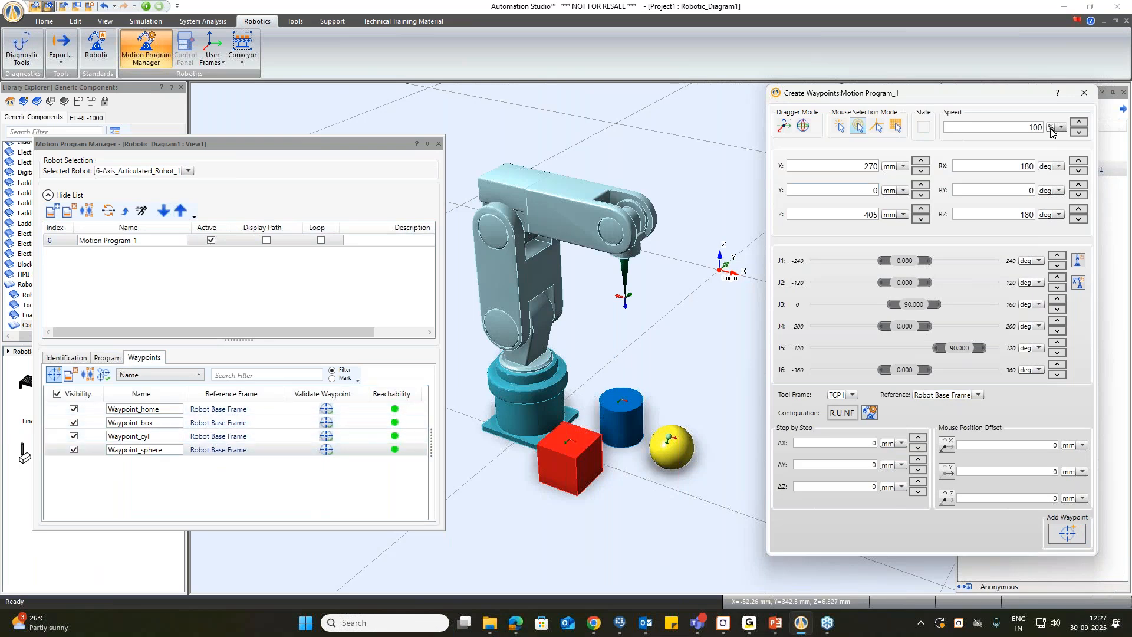
click(1083, 93)
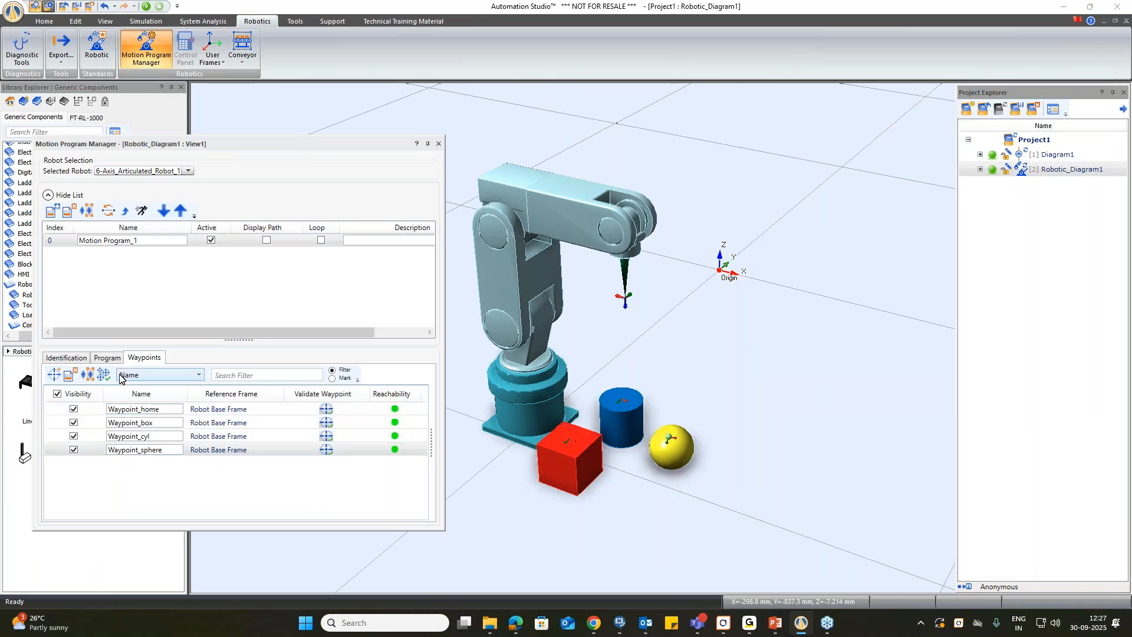
Add Move J instructions targeting Waypoint_box and Waypoint_cyl to the program's main routine.
click(107, 358)
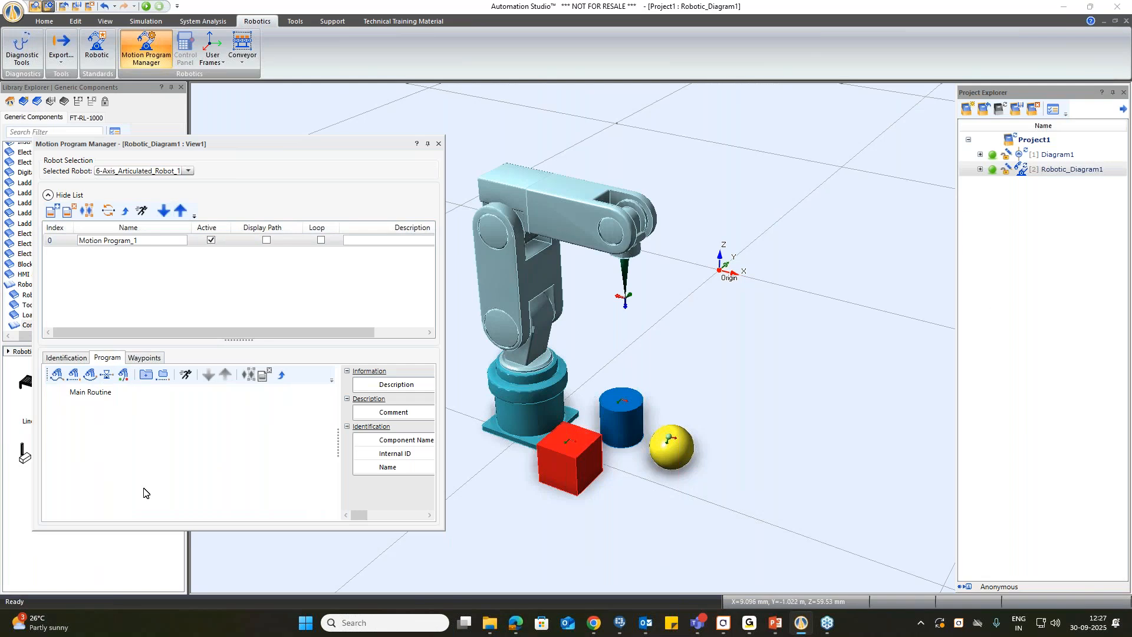
click(56, 378)
click(877, 393)
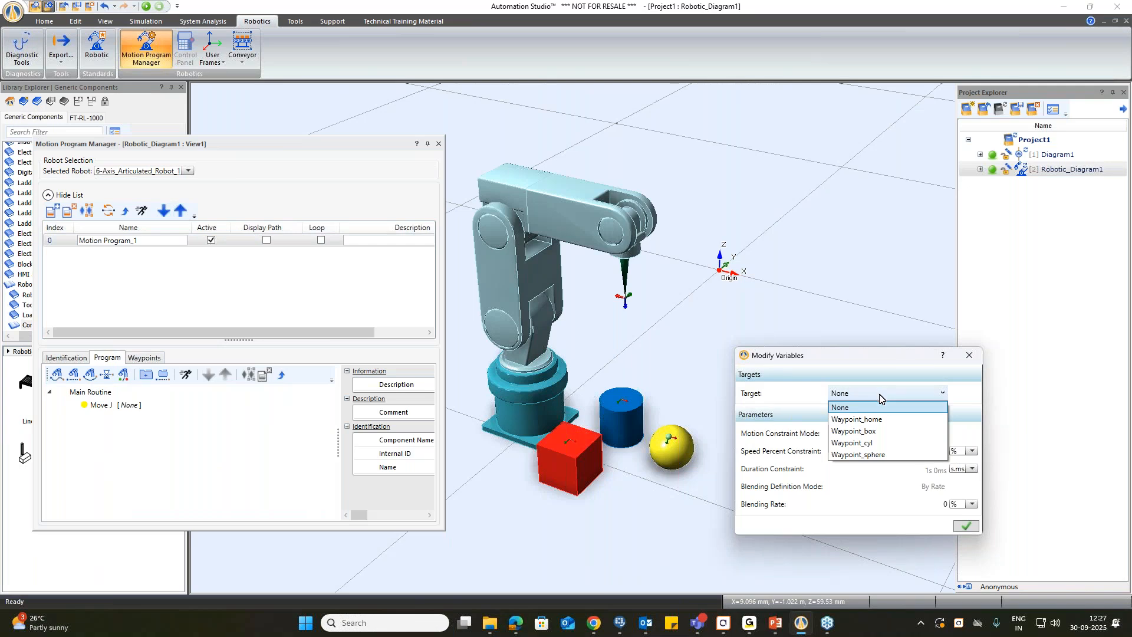
click(879, 431)
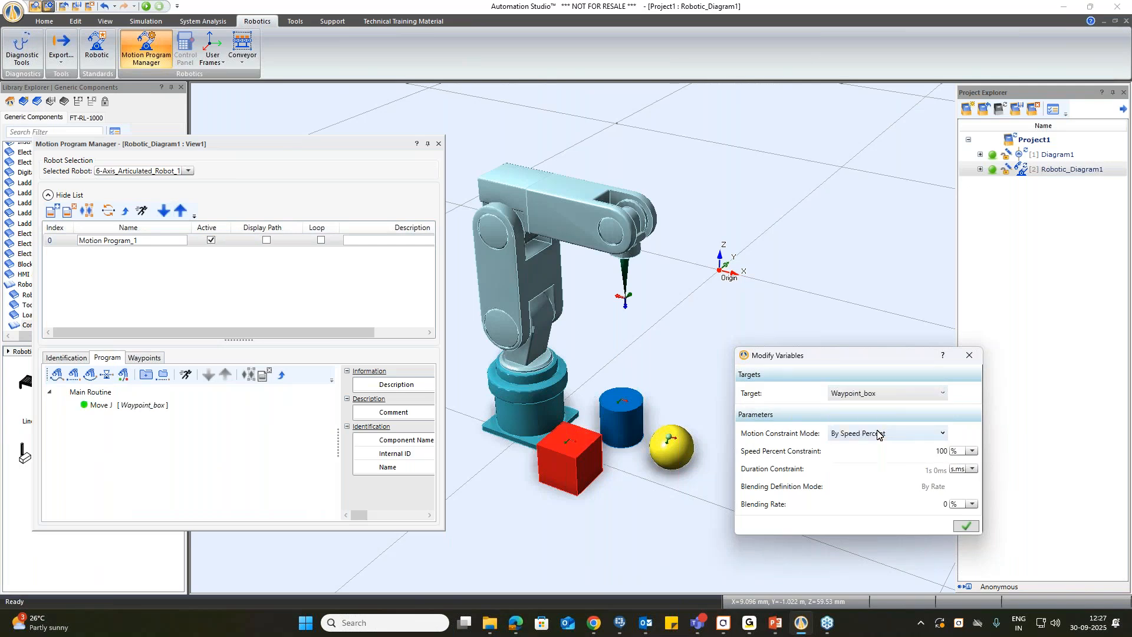
click(964, 530)
click(59, 375)
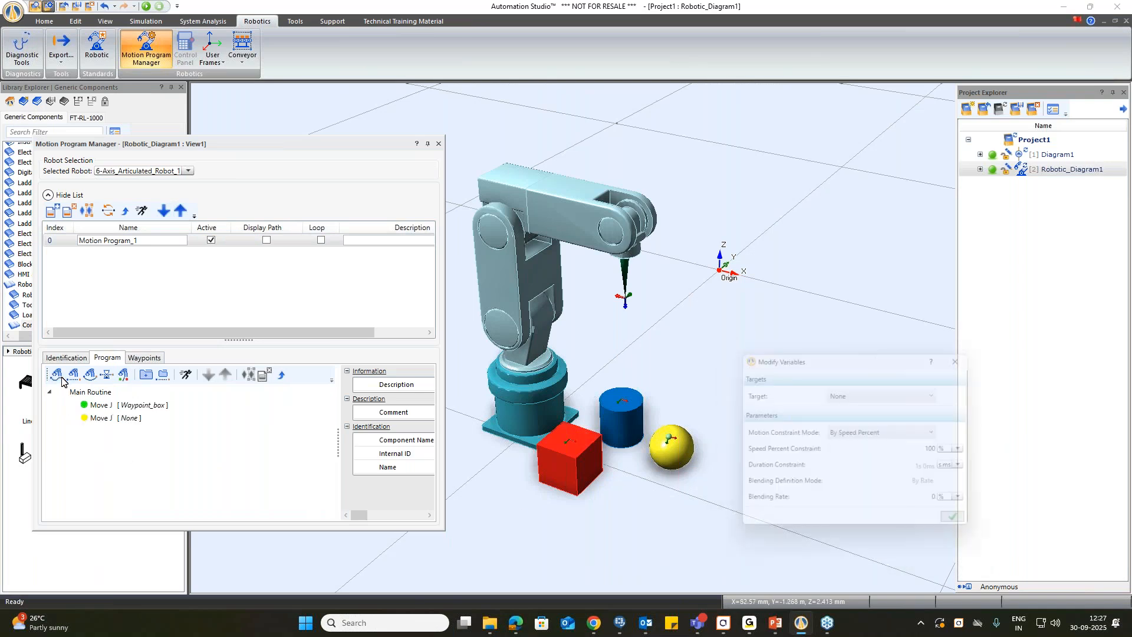
click(882, 392)
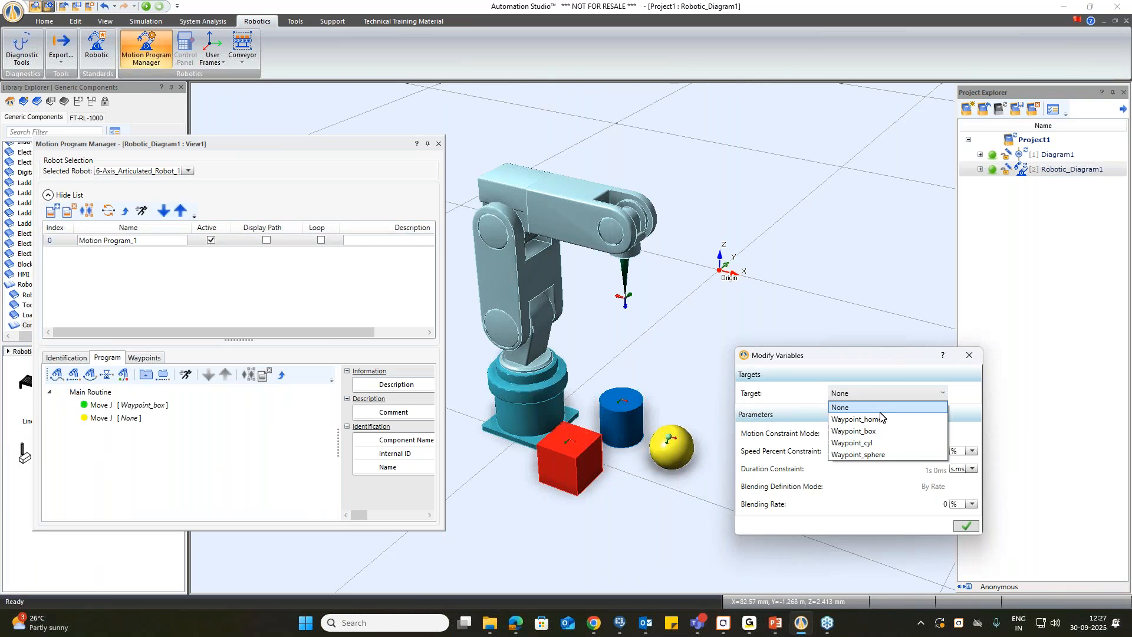
click(875, 443)
click(966, 526)
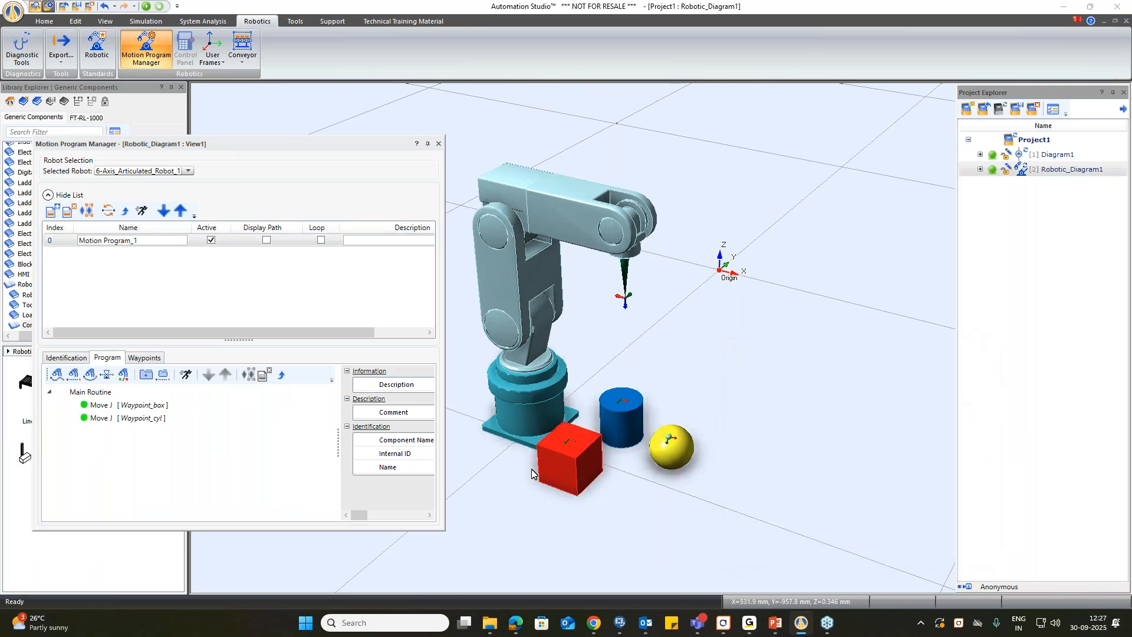
Add Move J instructions targeting Waypoint_sphere and Waypoint_home to the end of the main routine.
click(57, 374)
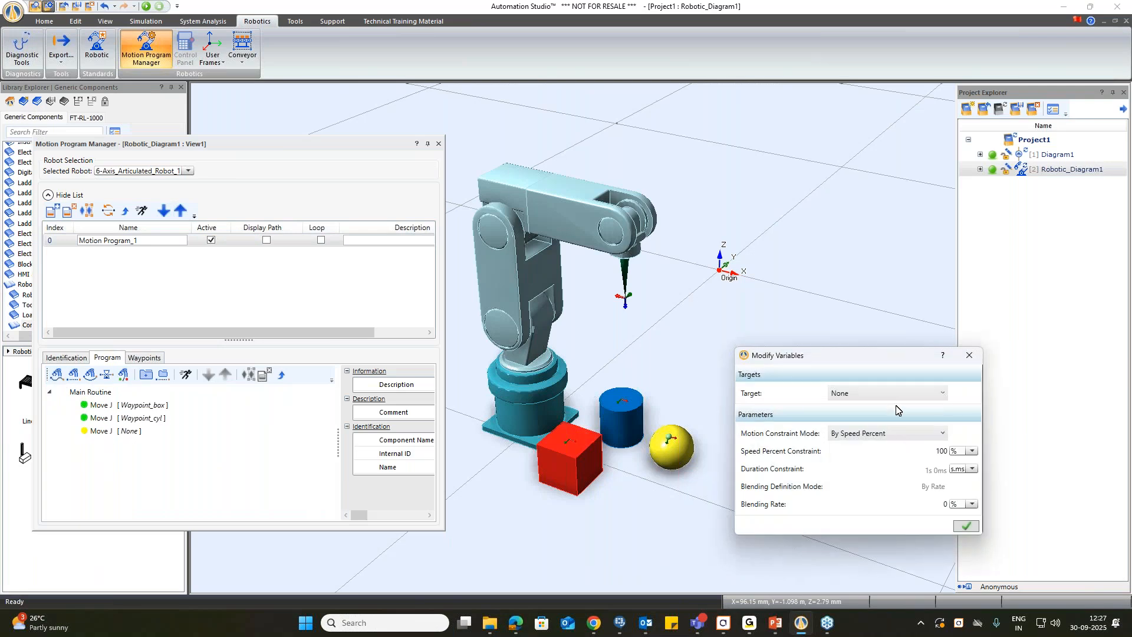
click(898, 395)
click(875, 454)
click(966, 525)
click(57, 375)
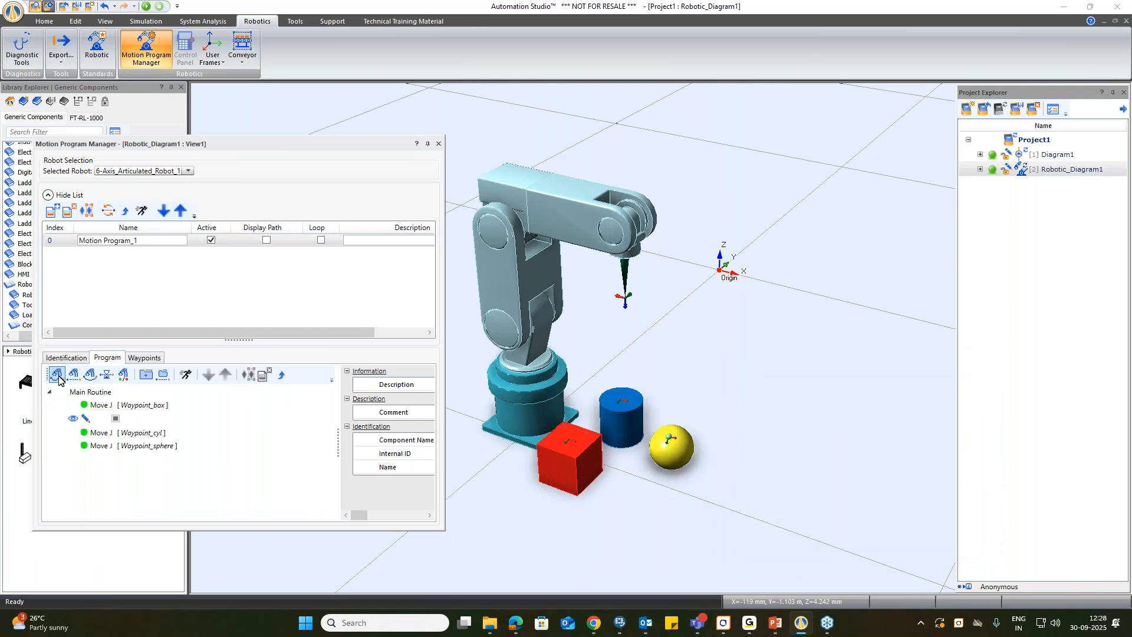
click(851, 394)
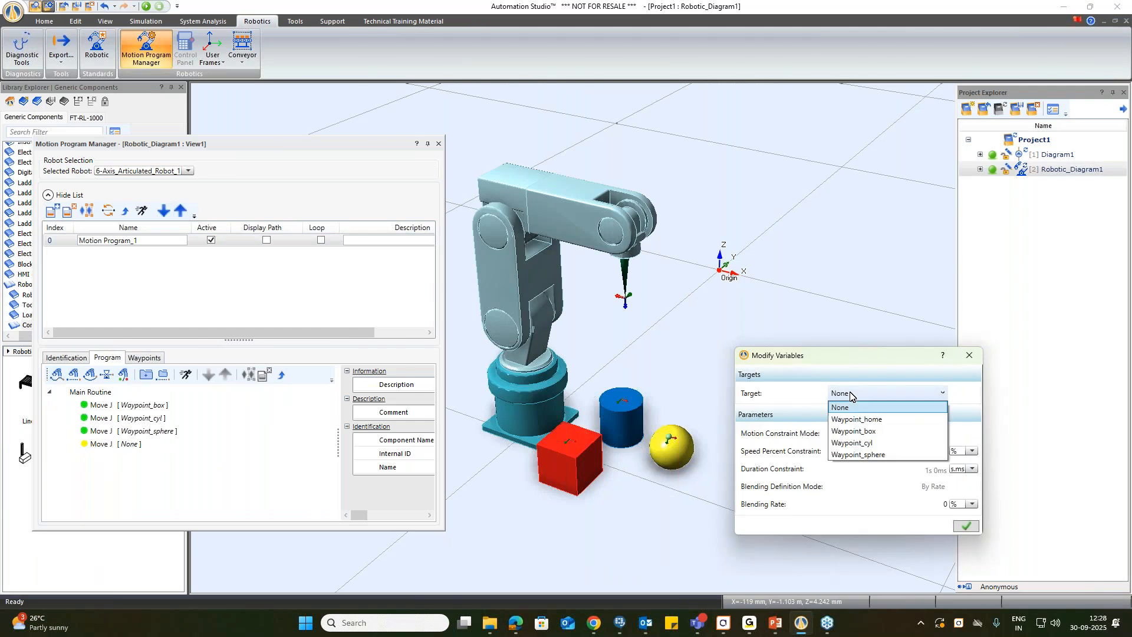
click(866, 419)
click(966, 525)
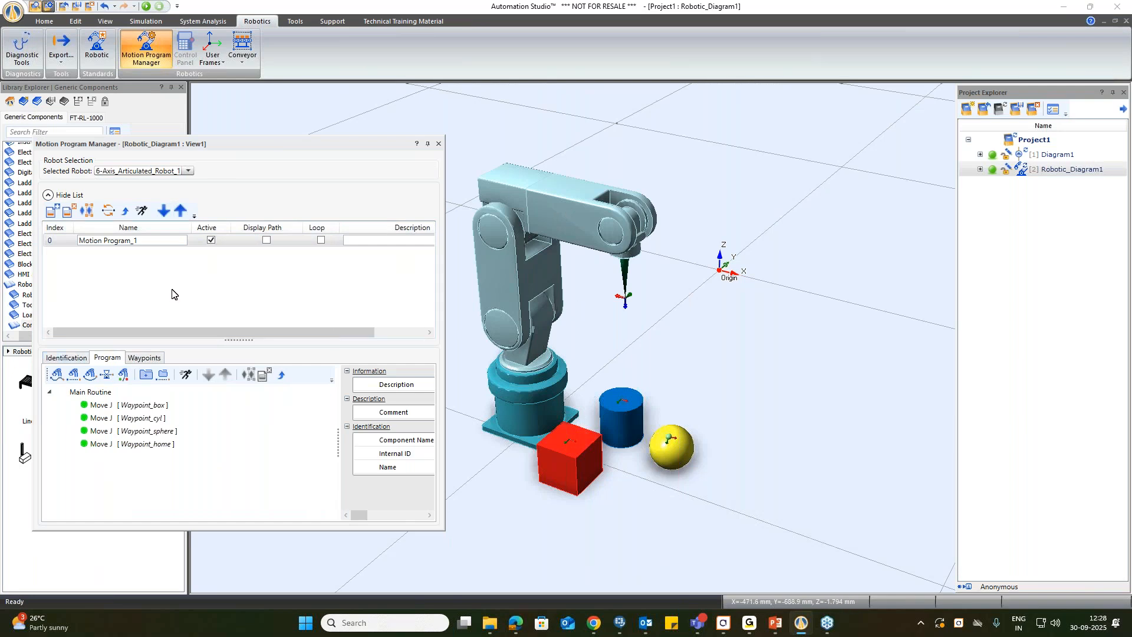
Execute the motion program once at 100% speed and close the execution window.
click(141, 213)
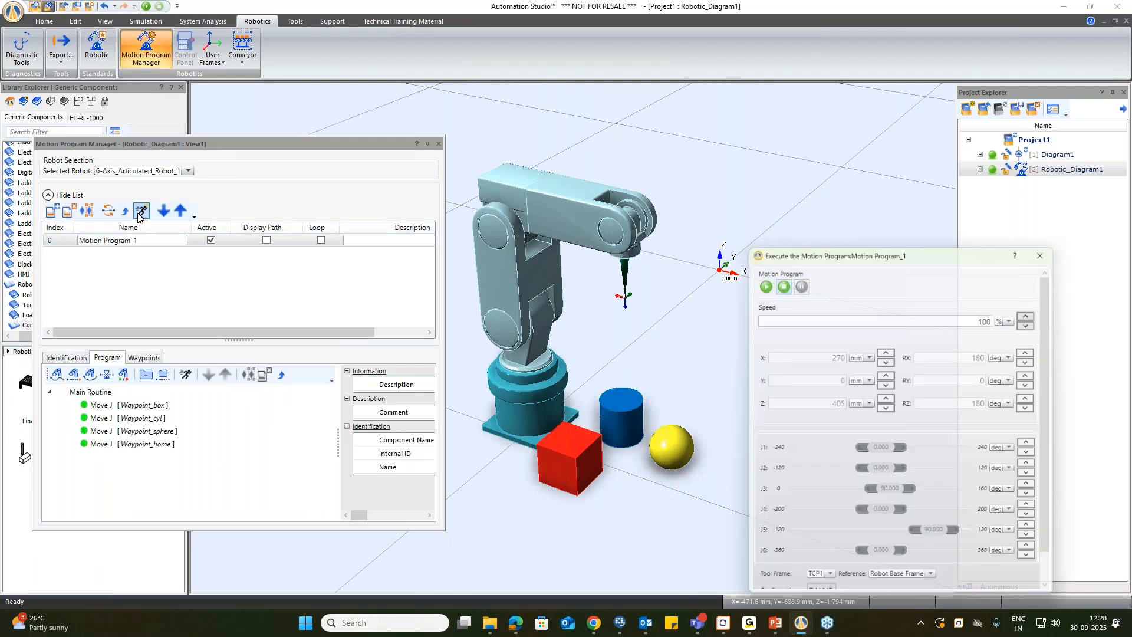
click(761, 279)
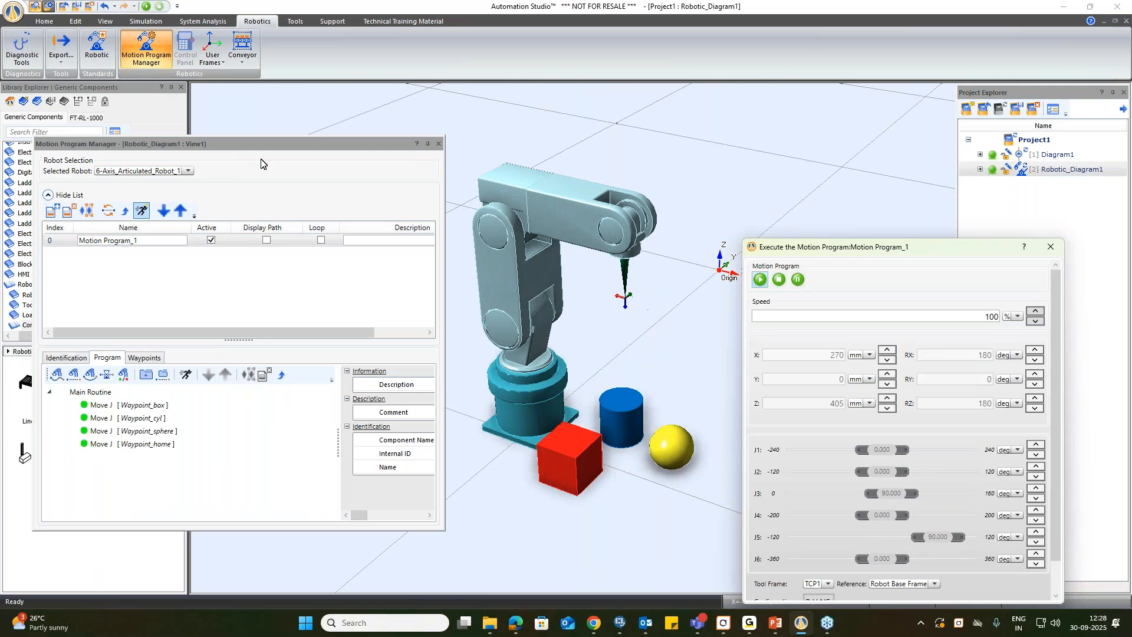
click(270, 245)
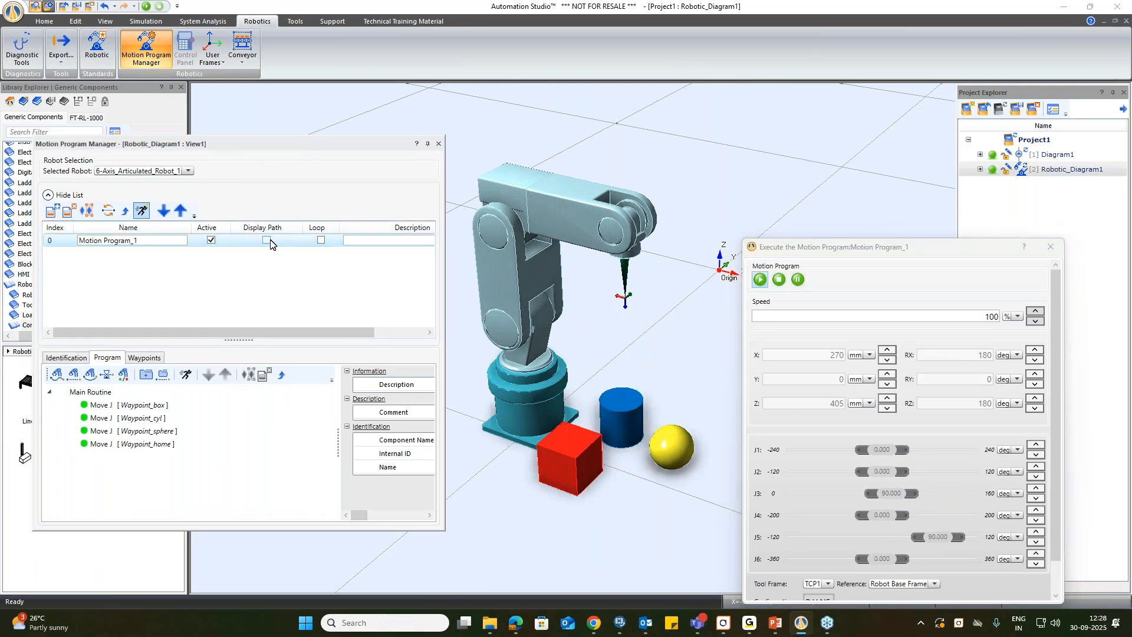
click(1050, 247)
Enable path display and looping for the motion program and refresh it to draw the path.
click(266, 240)
click(321, 241)
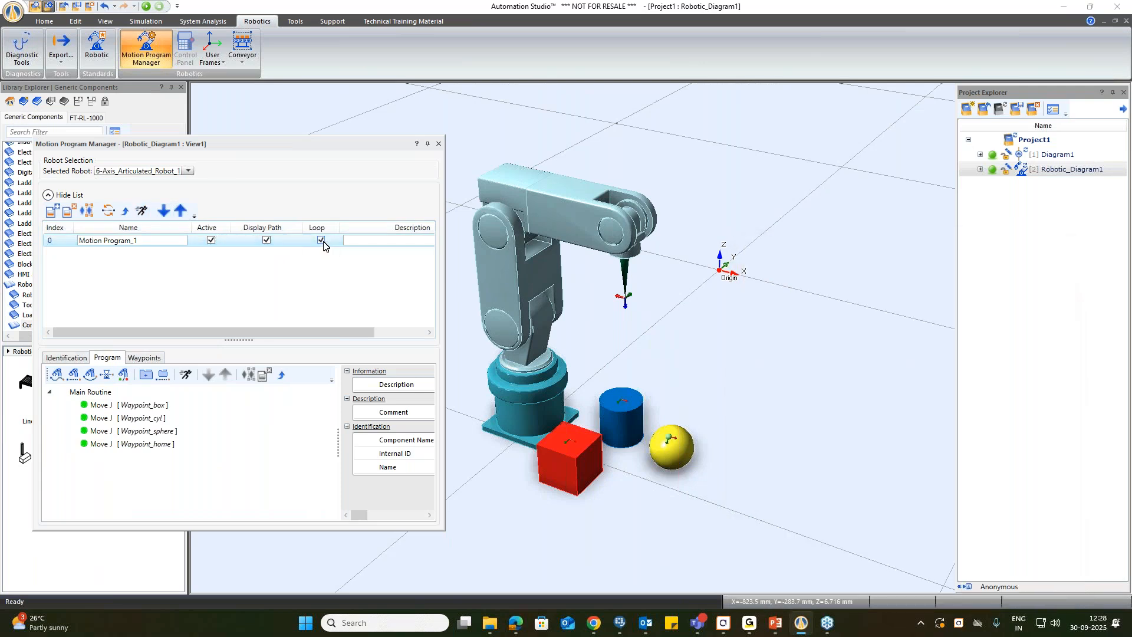
click(112, 213)
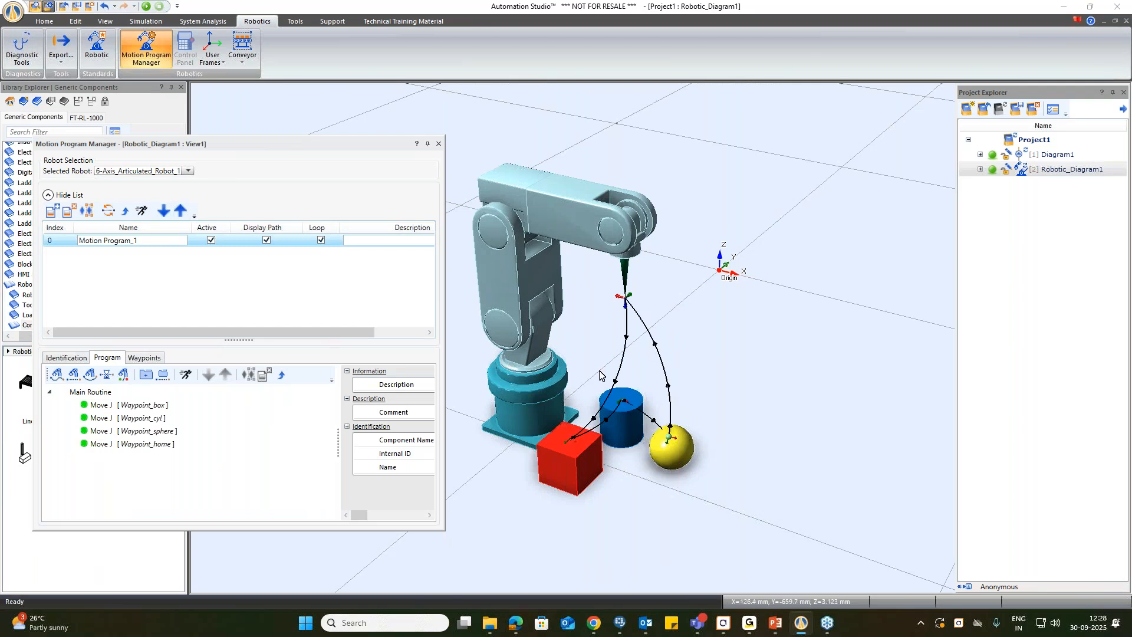
Execute the looping motion program with its path displayed, stop it and close the execution window.
click(141, 210)
click(760, 279)
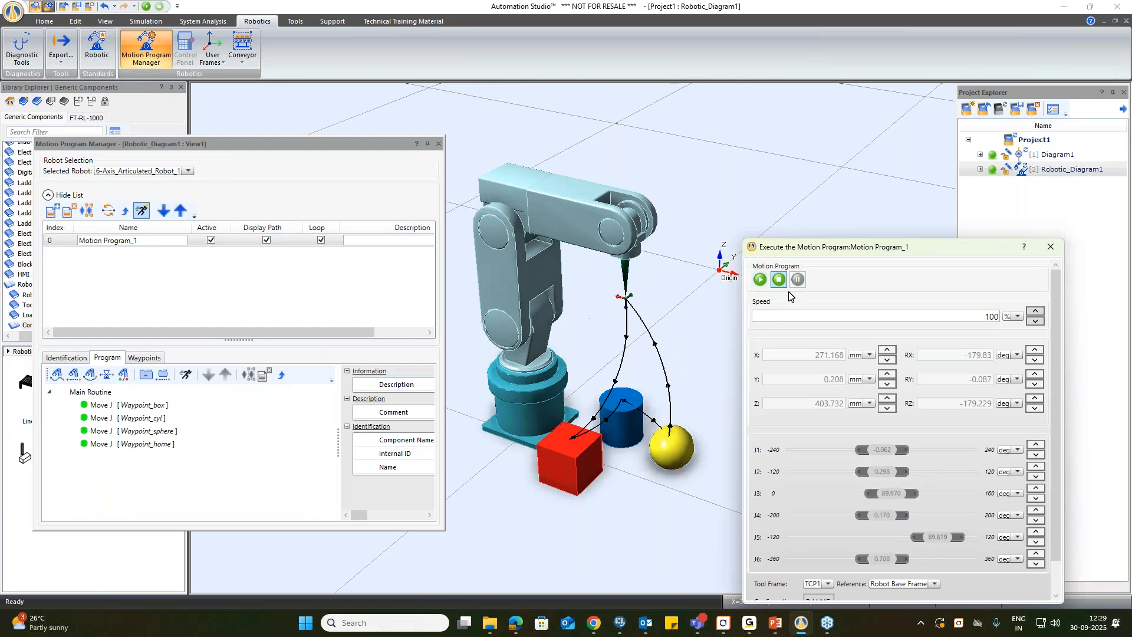
click(1050, 246)
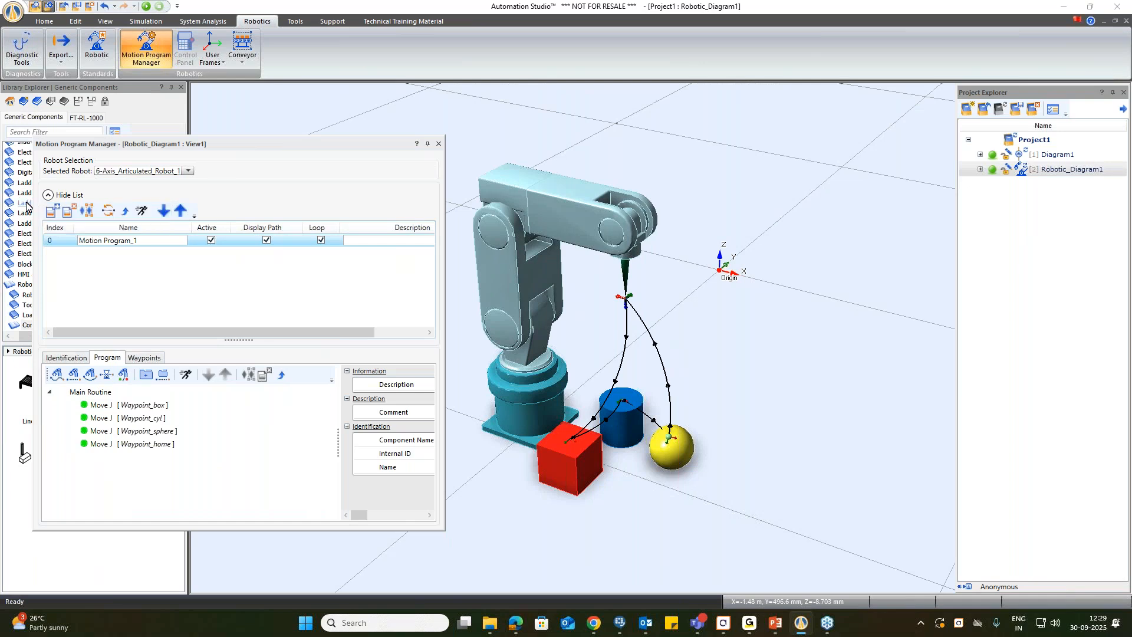
Delete the motion program, close its manager, and remove the red box, blue cylinder and yellow sphere loads.
click(87, 211)
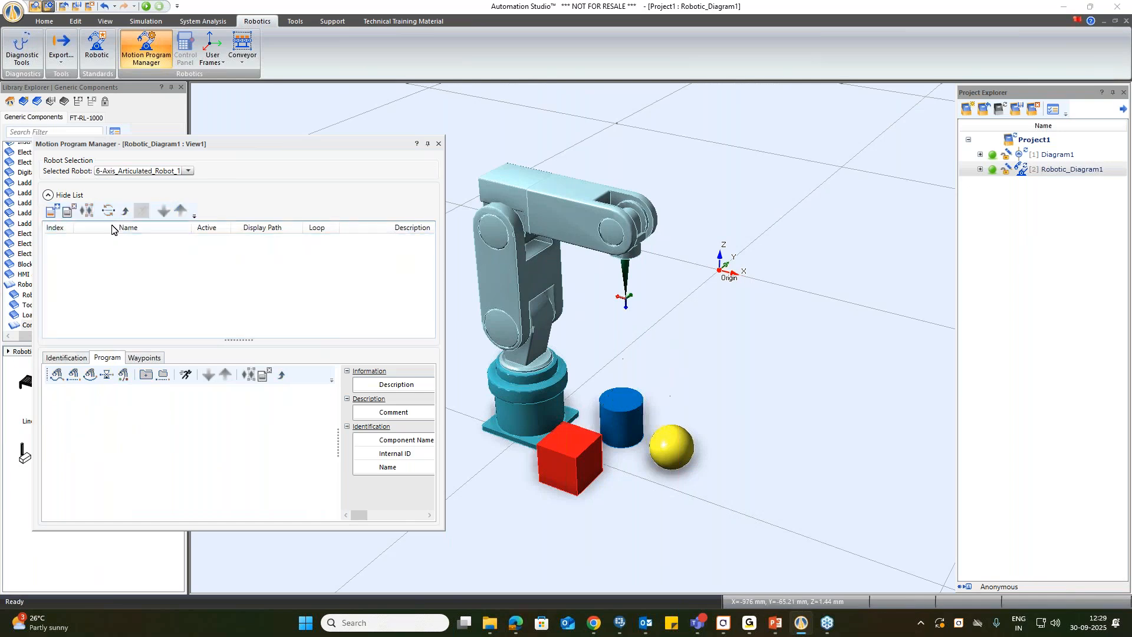
click(438, 144)
click(565, 444)
key(Delete)
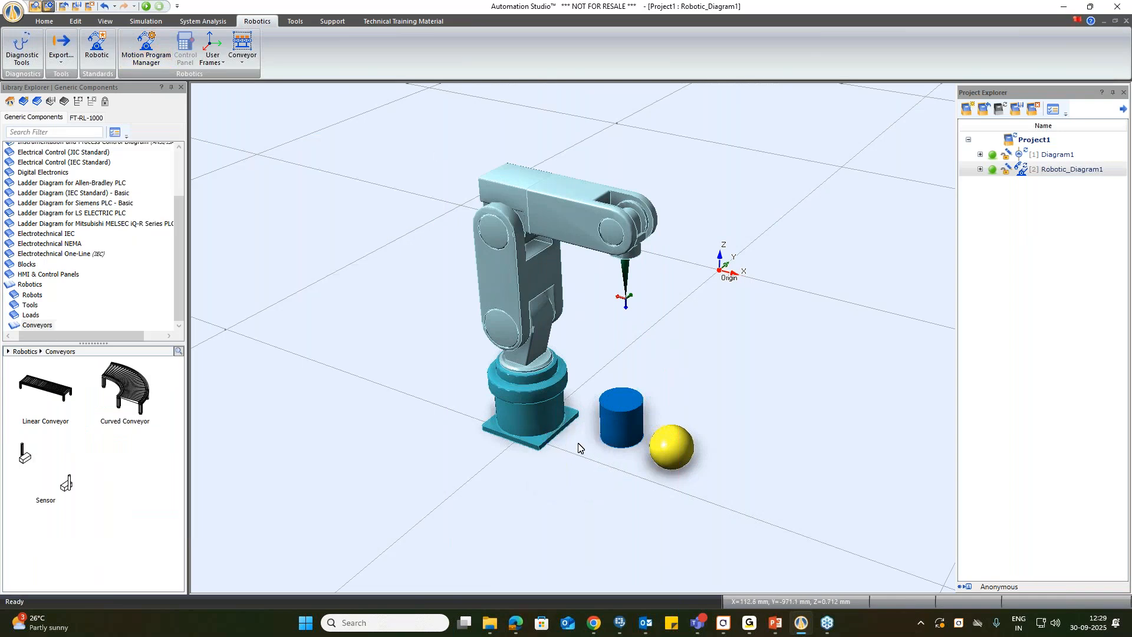
click(614, 416)
key(Delete)
click(671, 447)
key(Delete)
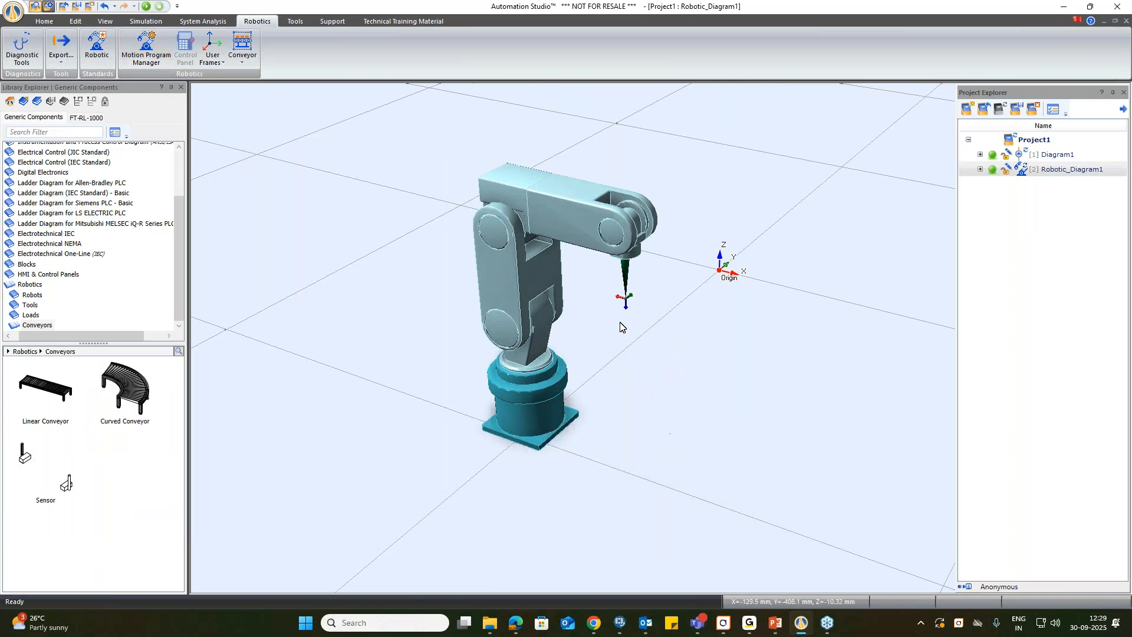
Place a linear conveyor 2000 mm long, 300 mm wide and 300 mm high behind the robot and adjust its position.
drag(55, 398, 583, 354)
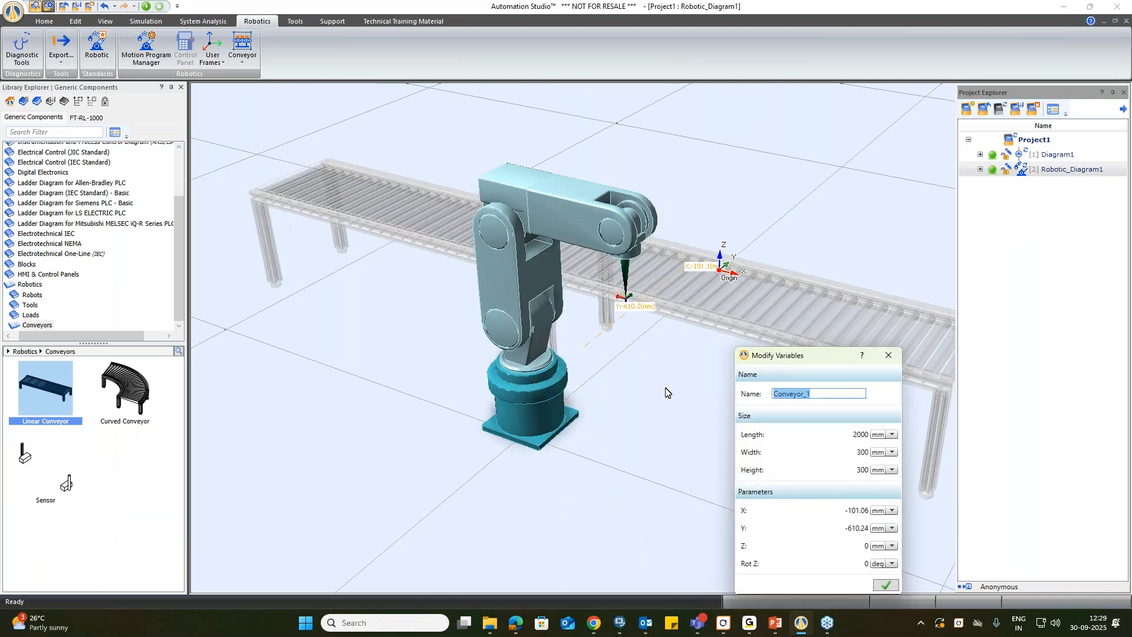
click(886, 585)
drag(709, 463, 728, 576)
click(577, 324)
drag(576, 325, 592, 315)
drag(480, 506, 453, 404)
click(689, 456)
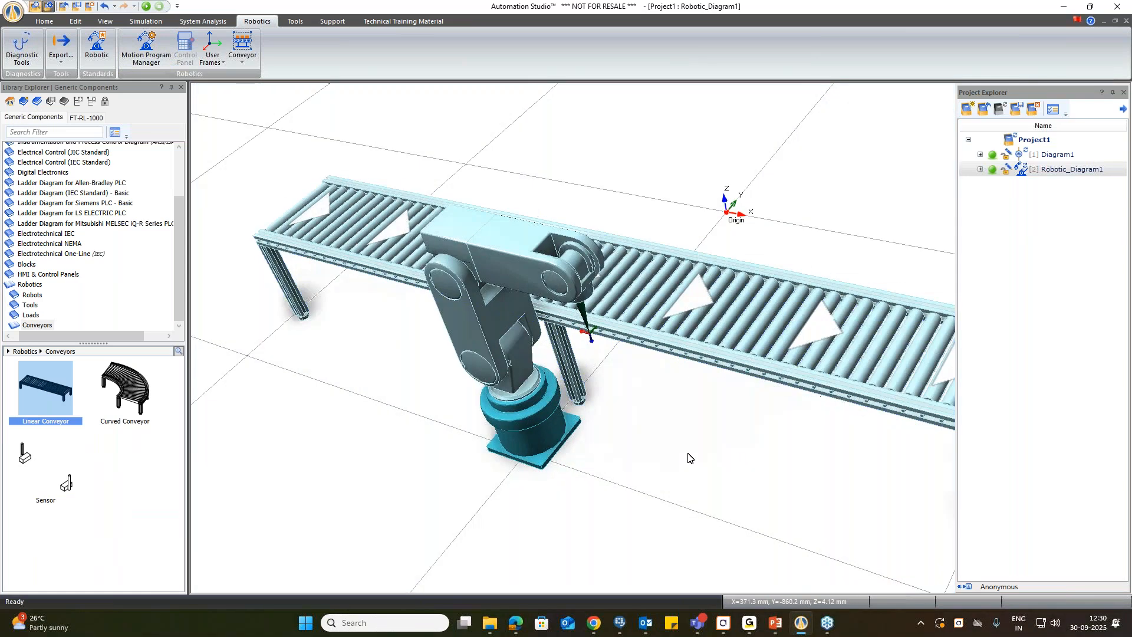
Place a second linear conveyor in front of the robot, parallel to the first one.
scroll(654, 422, down, 2)
mouse_move(421, 492)
mouse_down()
mouse_move(447, 467)
mouse_move(436, 476)
mouse_up()
drag(55, 398, 526, 497)
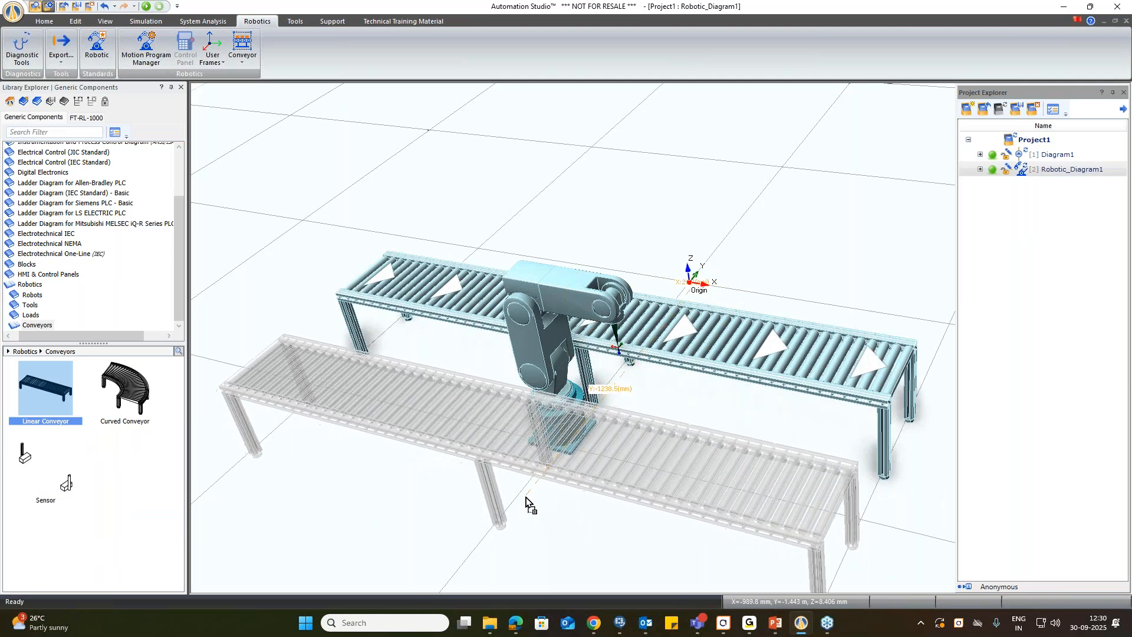
drag(526, 497, 523, 495)
click(884, 585)
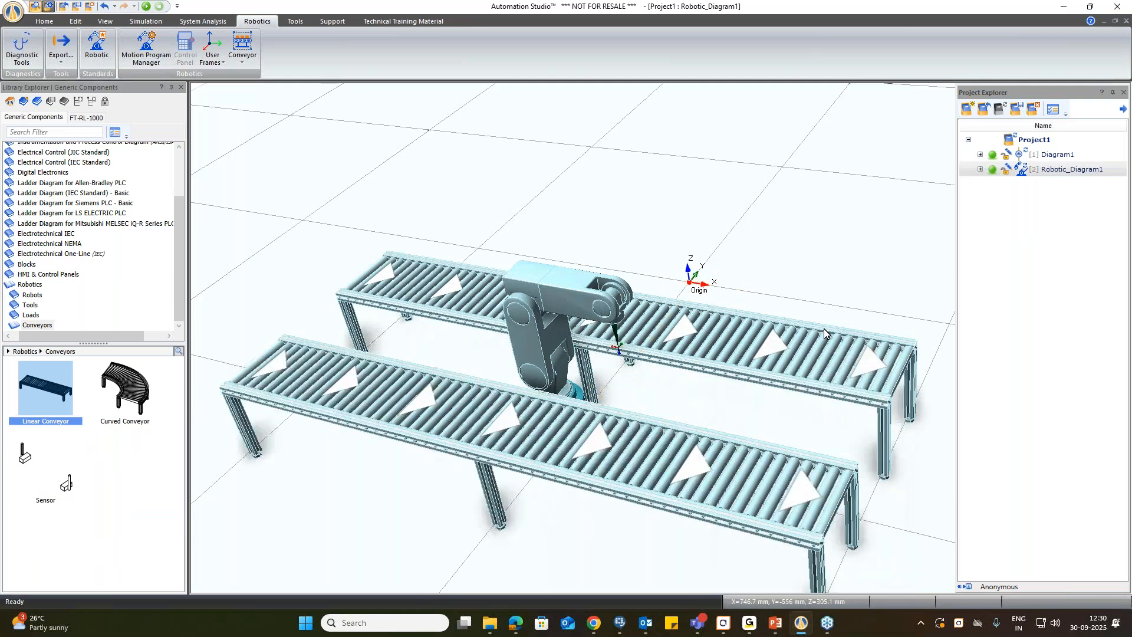
Attach a 90-degree curved conveyor with a Z rotation of -180 degrees to the left end of the front conveyor.
mouse_move(842, 262)
mouse_down()
mouse_move(824, 325)
mouse_move(847, 348)
mouse_move(846, 281)
mouse_move(914, 346)
mouse_move(832, 329)
mouse_move(836, 268)
mouse_up()
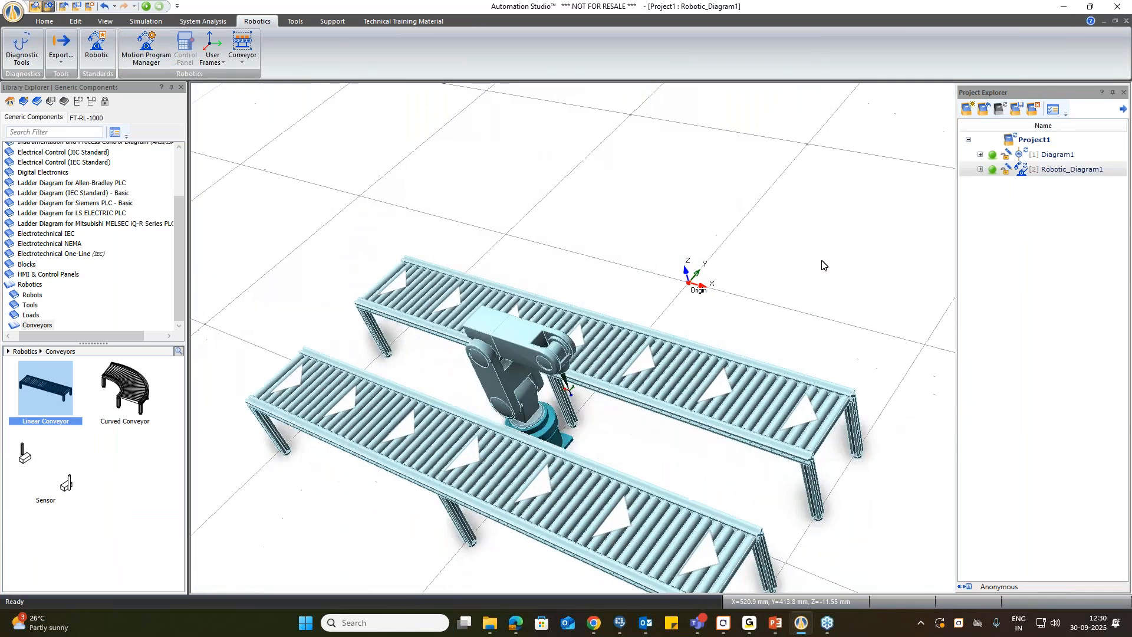
drag(450, 533, 281, 491)
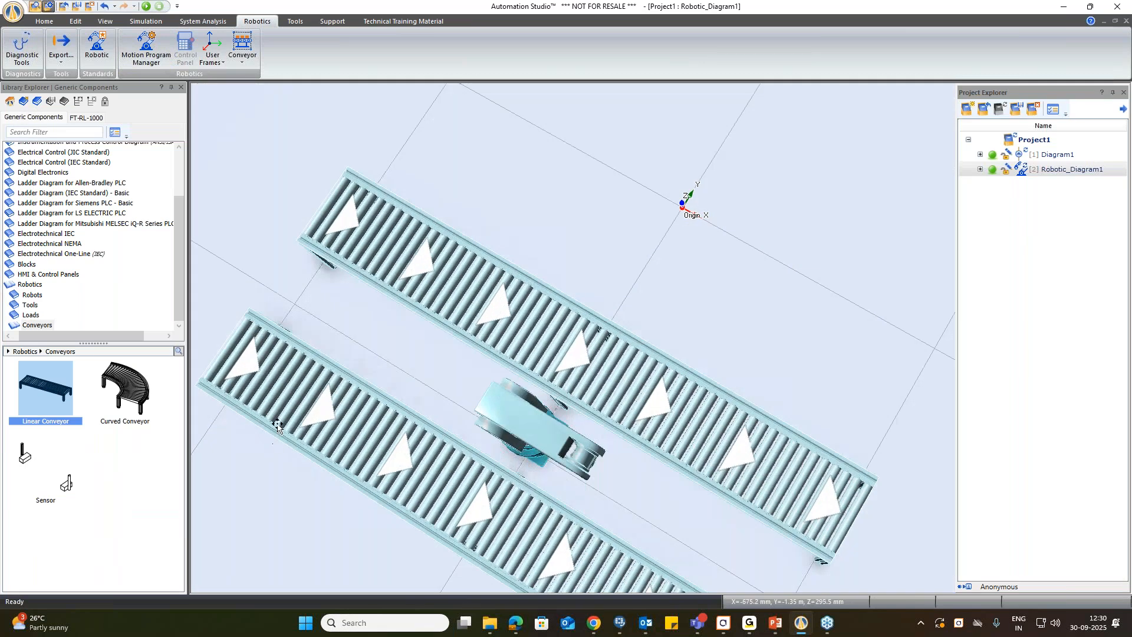
drag(149, 406, 238, 340)
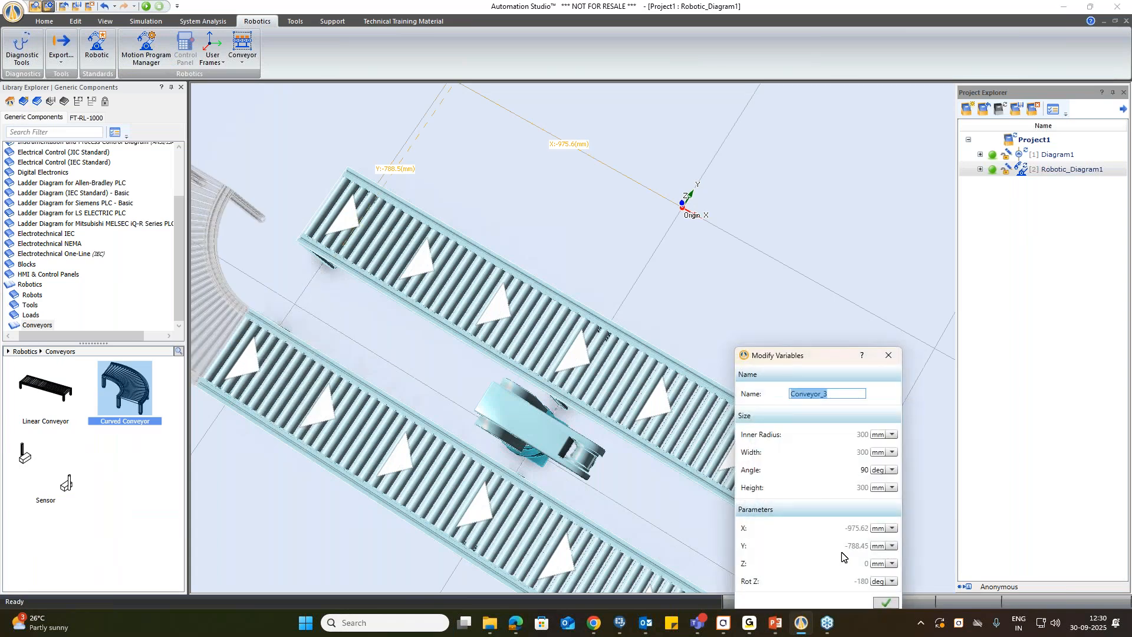
click(880, 602)
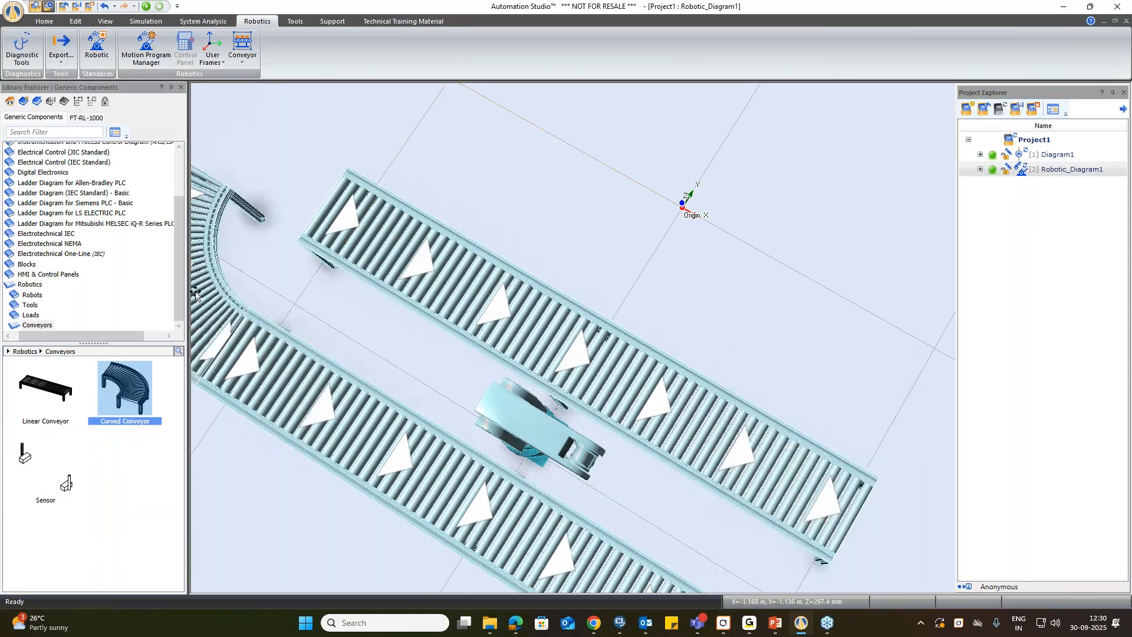
Invert the transport direction of the front linear conveyor in its component properties.
right_click(386, 460)
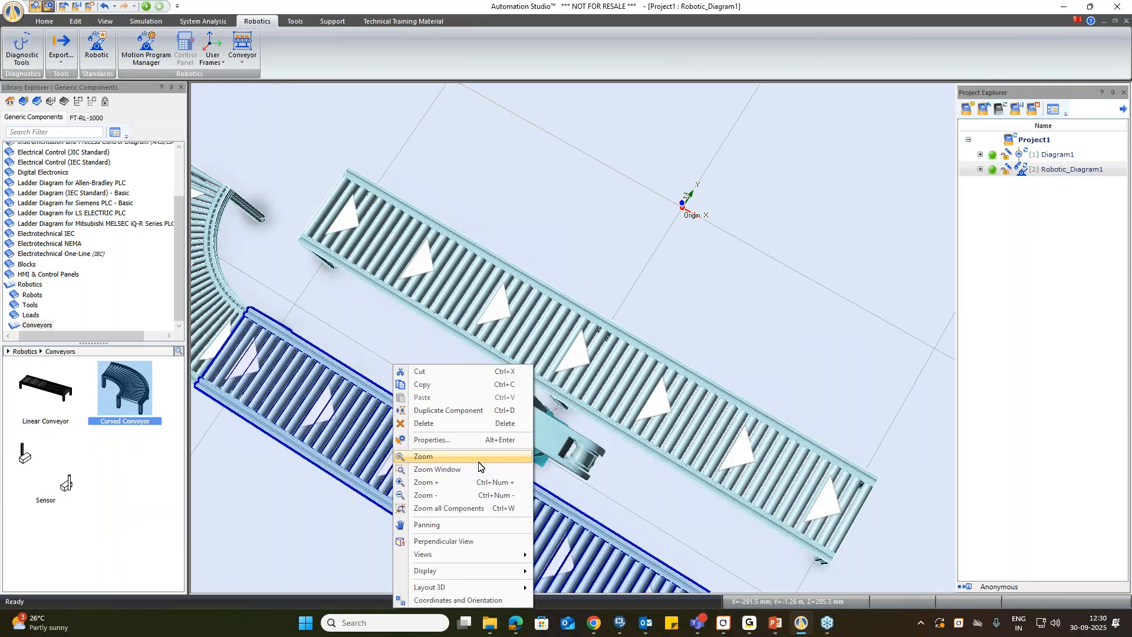
click(432, 440)
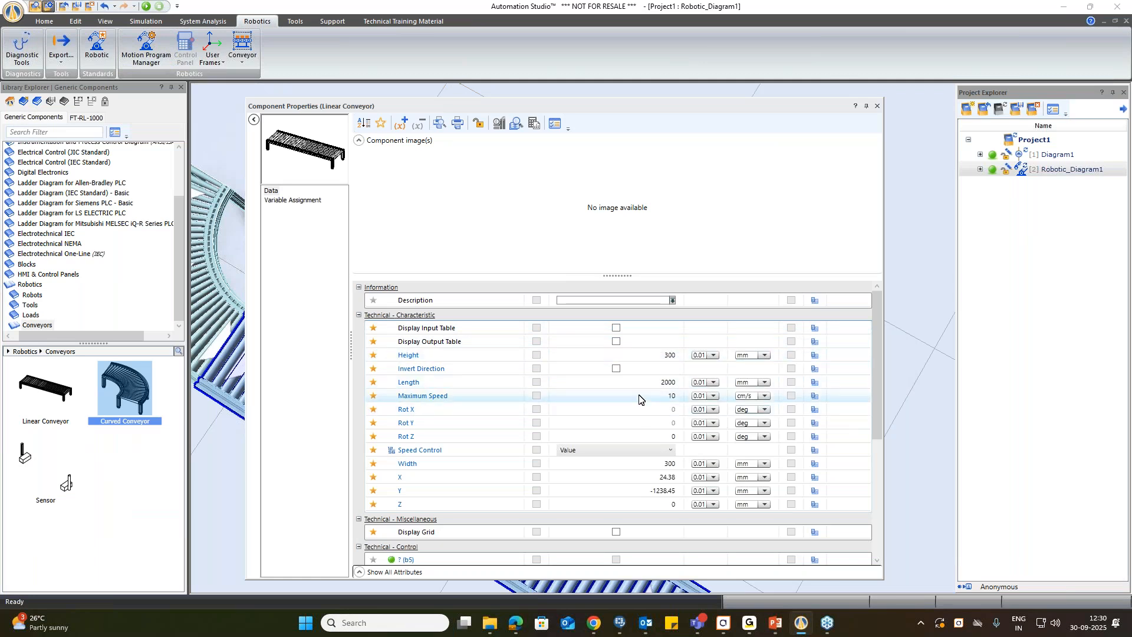
click(616, 369)
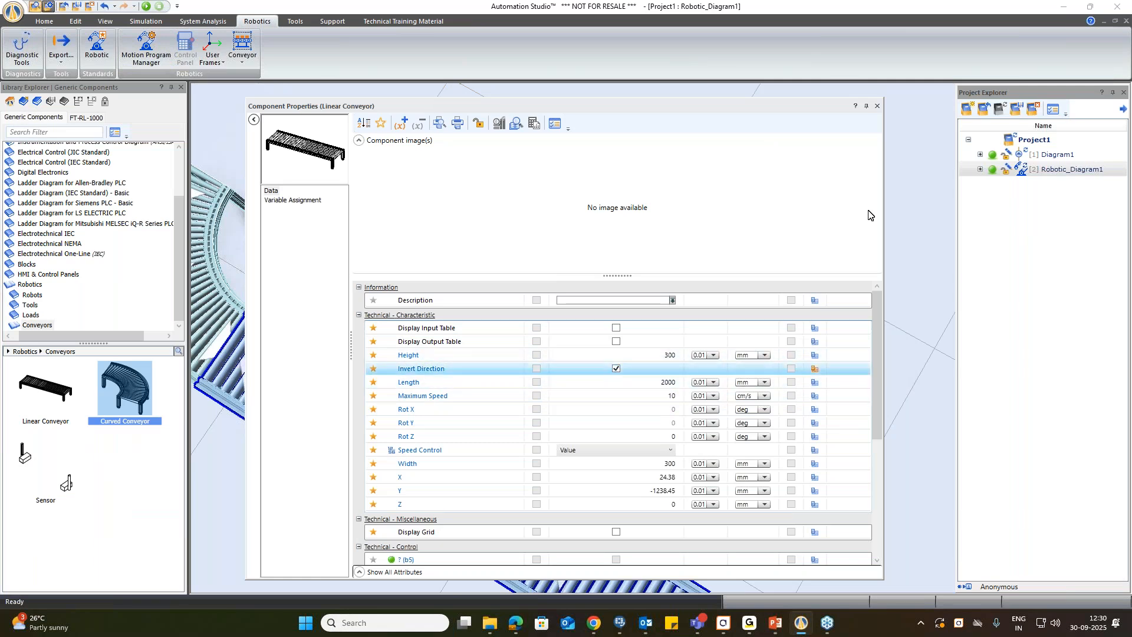
click(877, 106)
Set the curved conveyor's inner radius to 120 mm and rejoin it to the end of the front conveyor.
drag(197, 288, 247, 340)
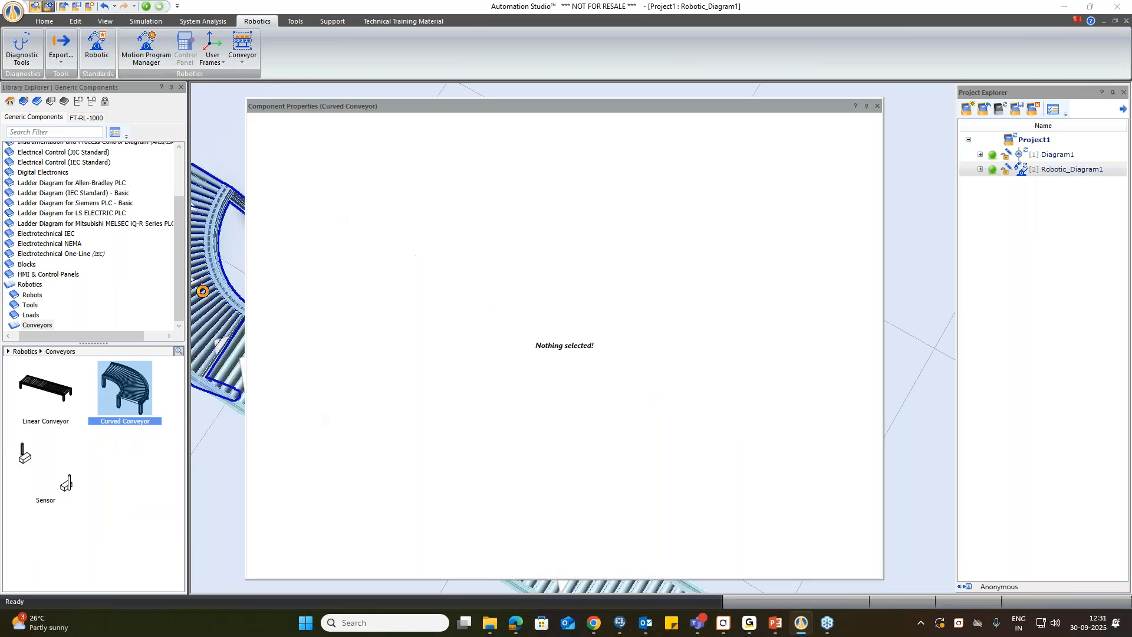
double_click(199, 301)
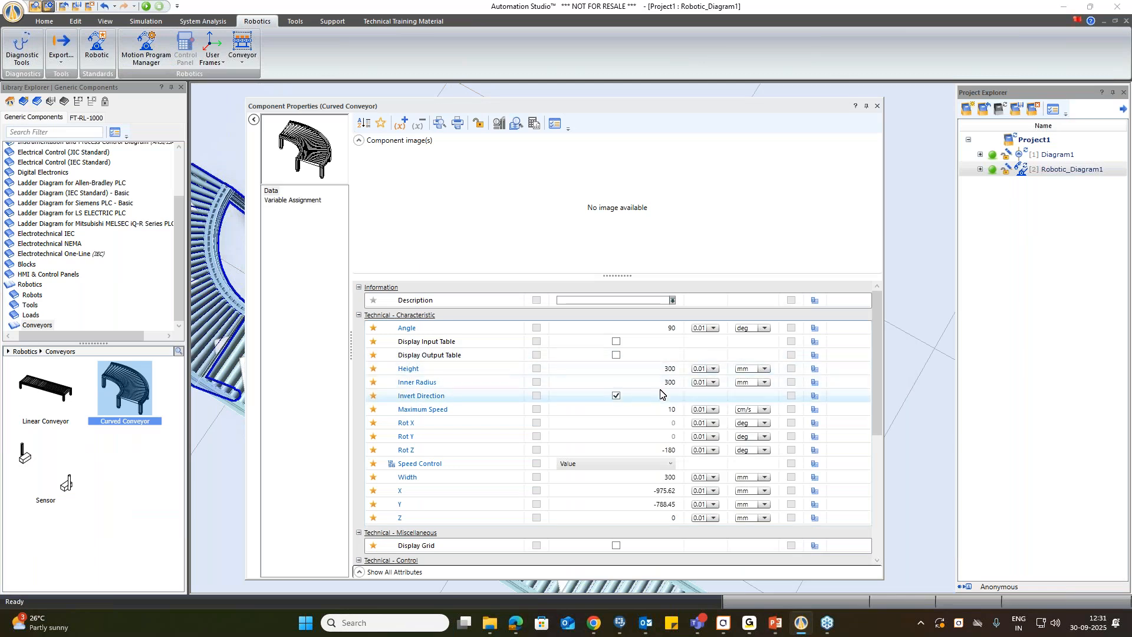
click(660, 386)
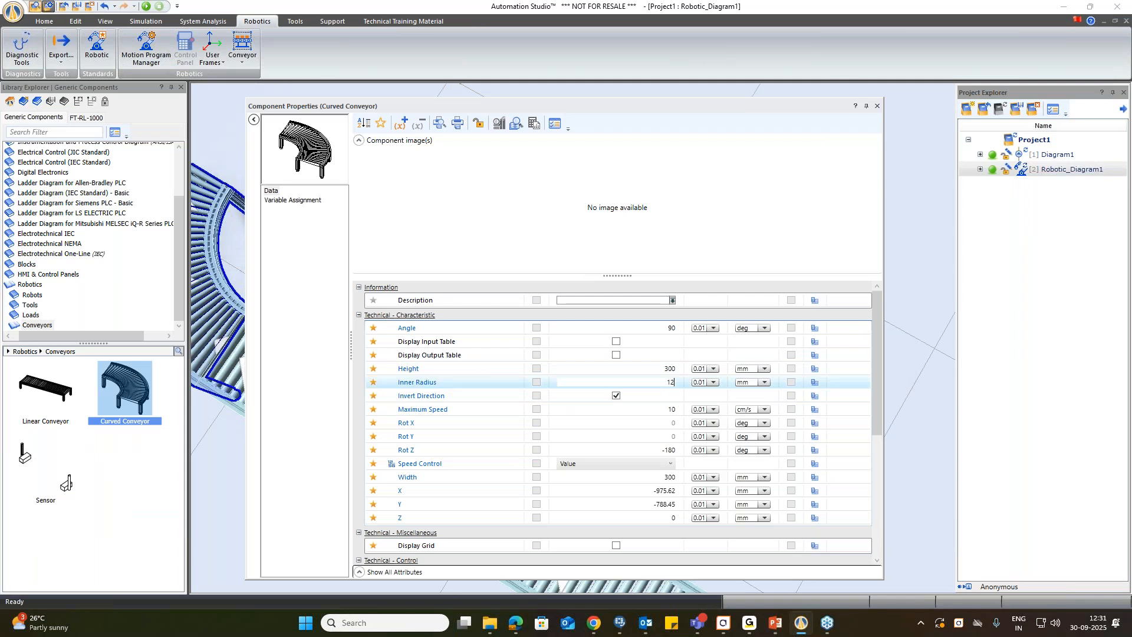
key(Return)
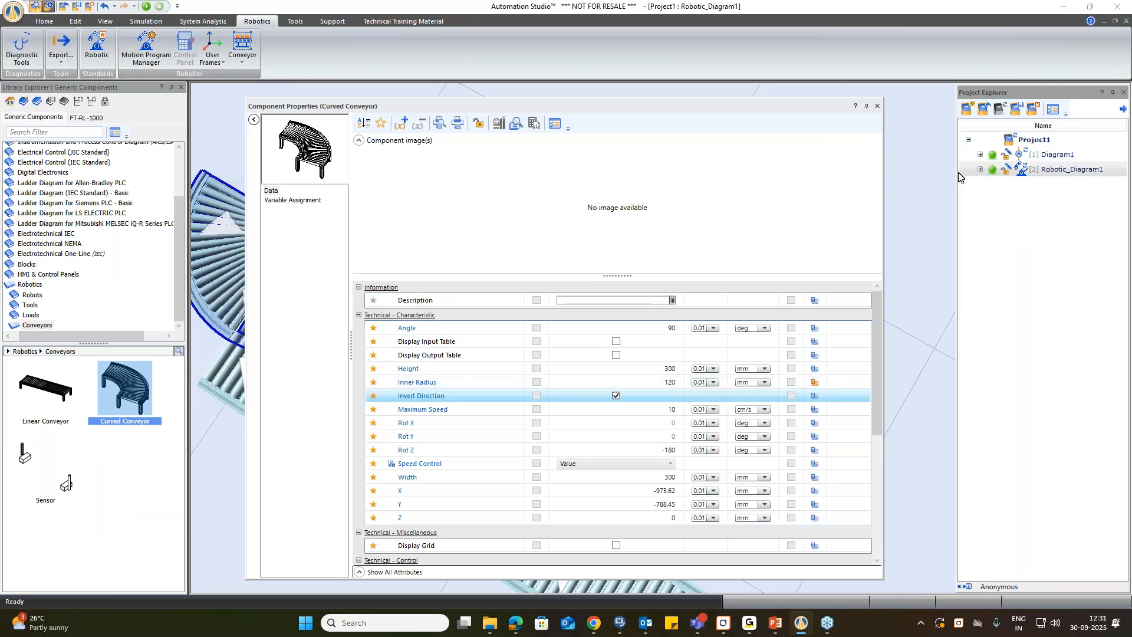
click(877, 105)
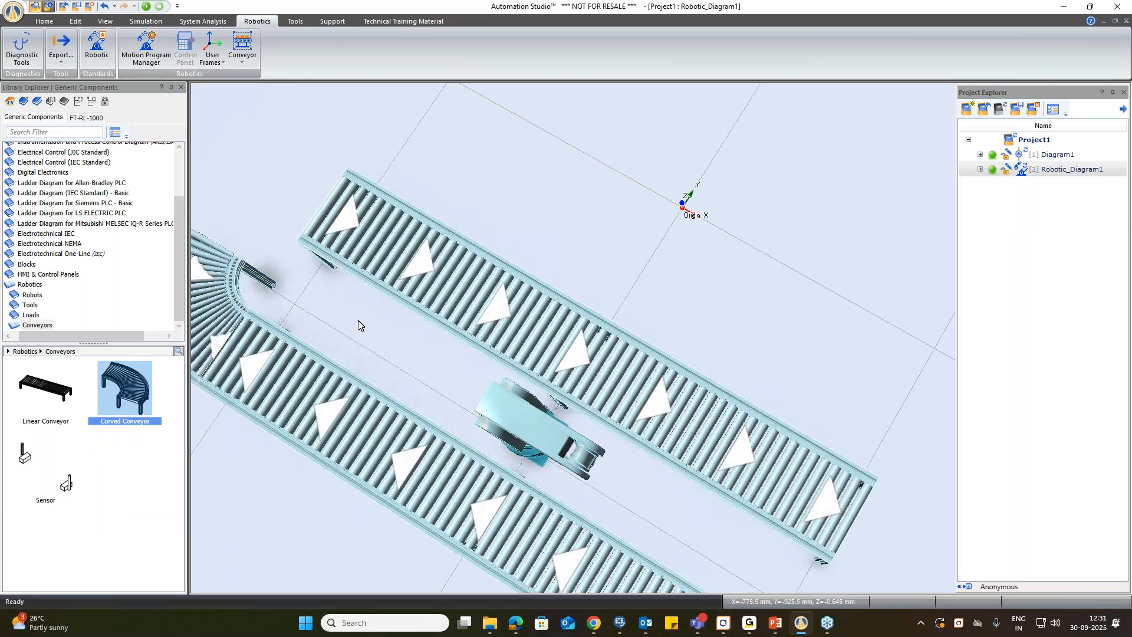
Attach a second 90-degree curved conveyor with a Z rotation of 90 degrees to the left end of the rear conveyor.
scroll(231, 407, down, 3)
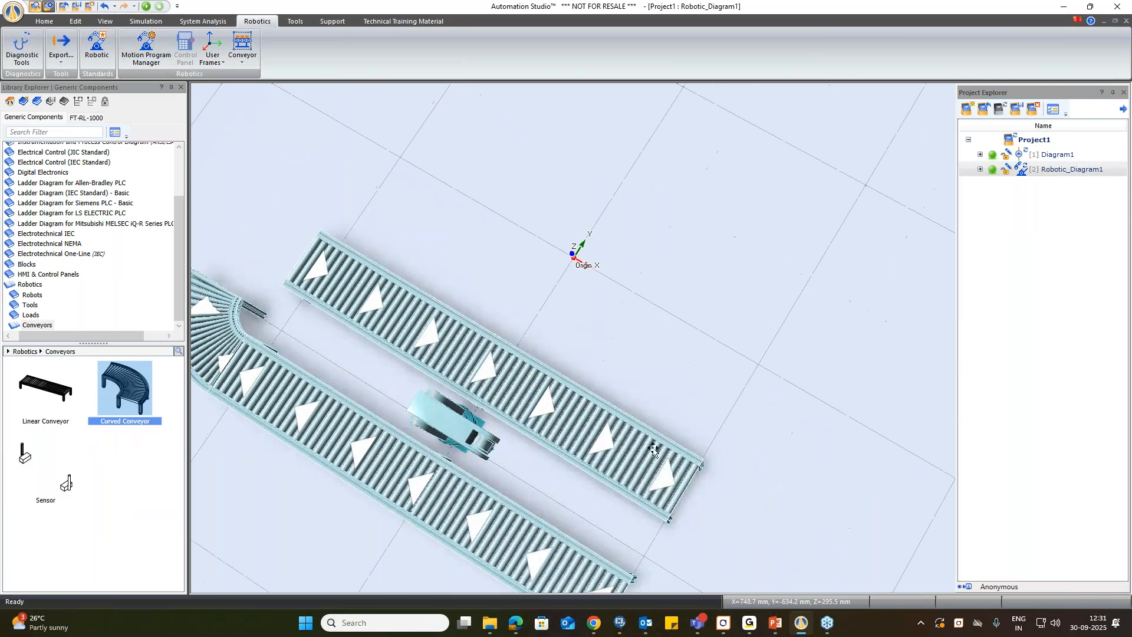
scroll(237, 386, up, 1)
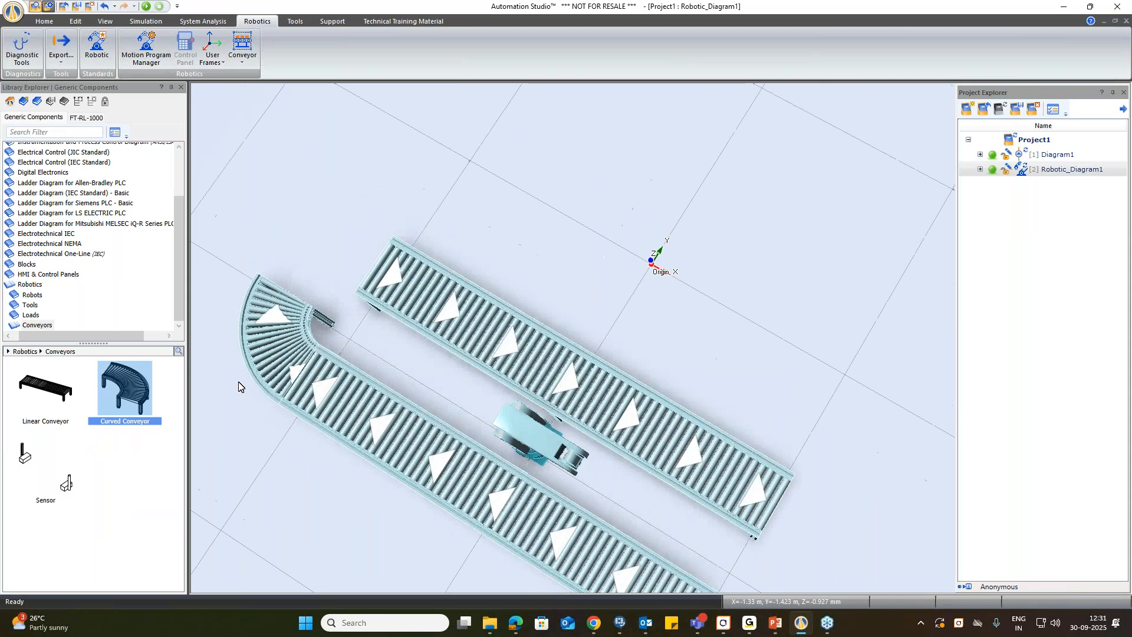
drag(122, 401, 371, 274)
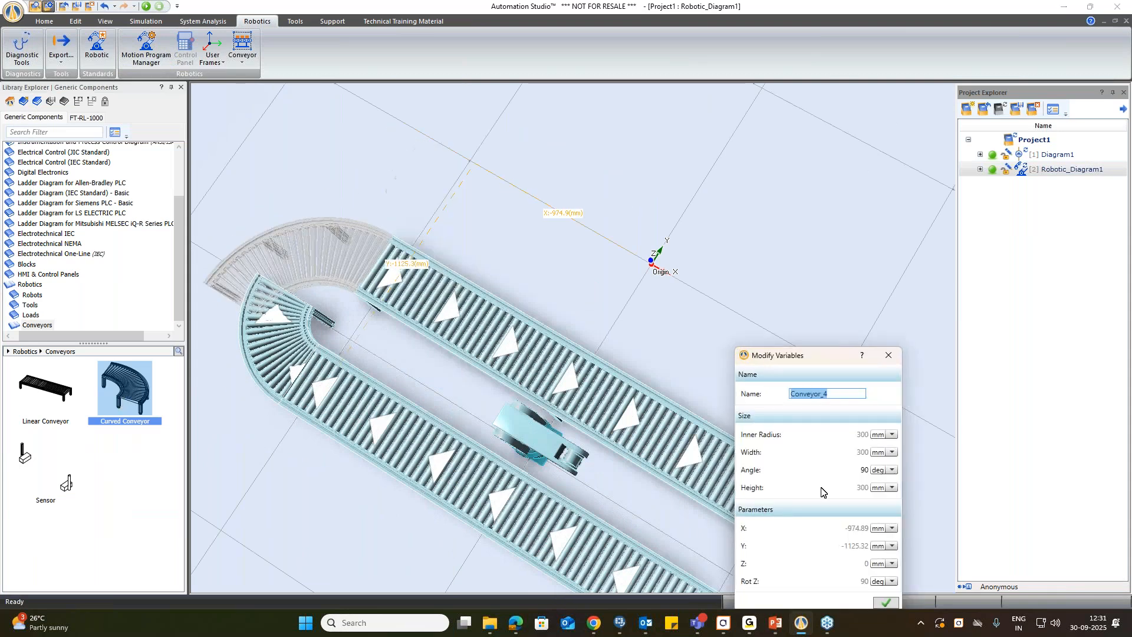
click(888, 605)
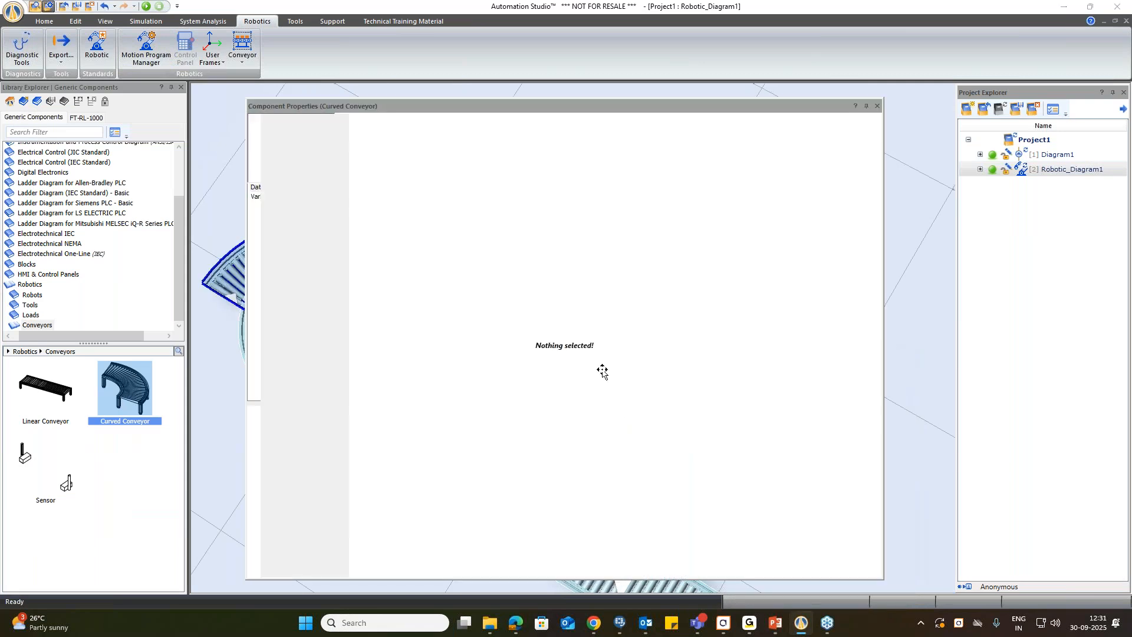
Set the second curved conveyor's inner radius to 120 mm and move it back against the rear conveyor's end.
click(652, 407)
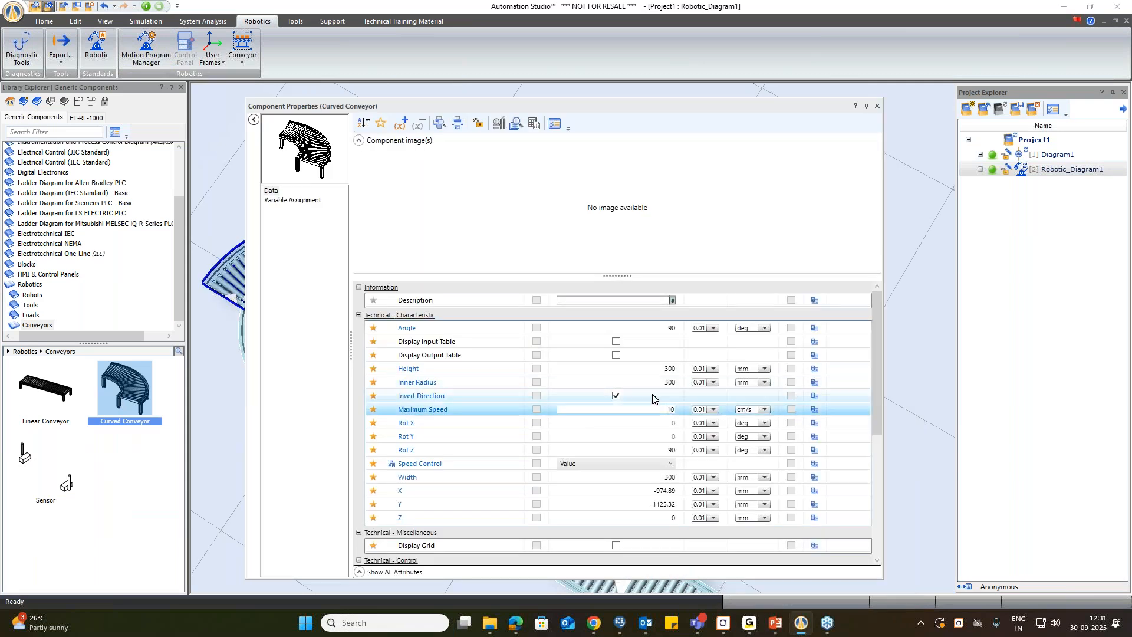
click(652, 383)
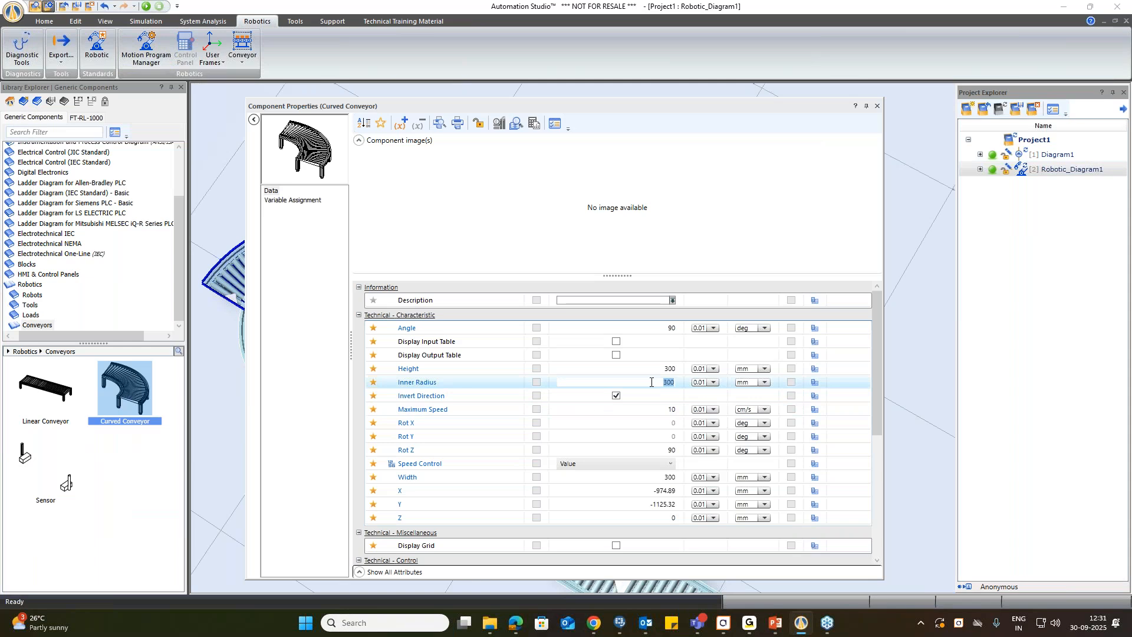
text(120)
key(Return)
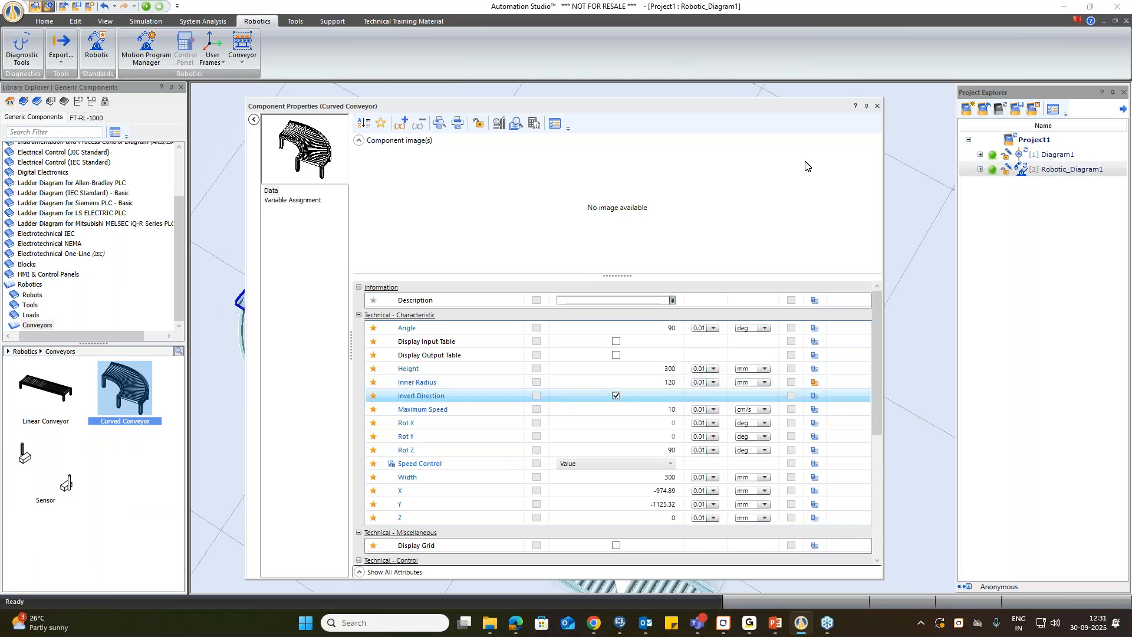
click(877, 107)
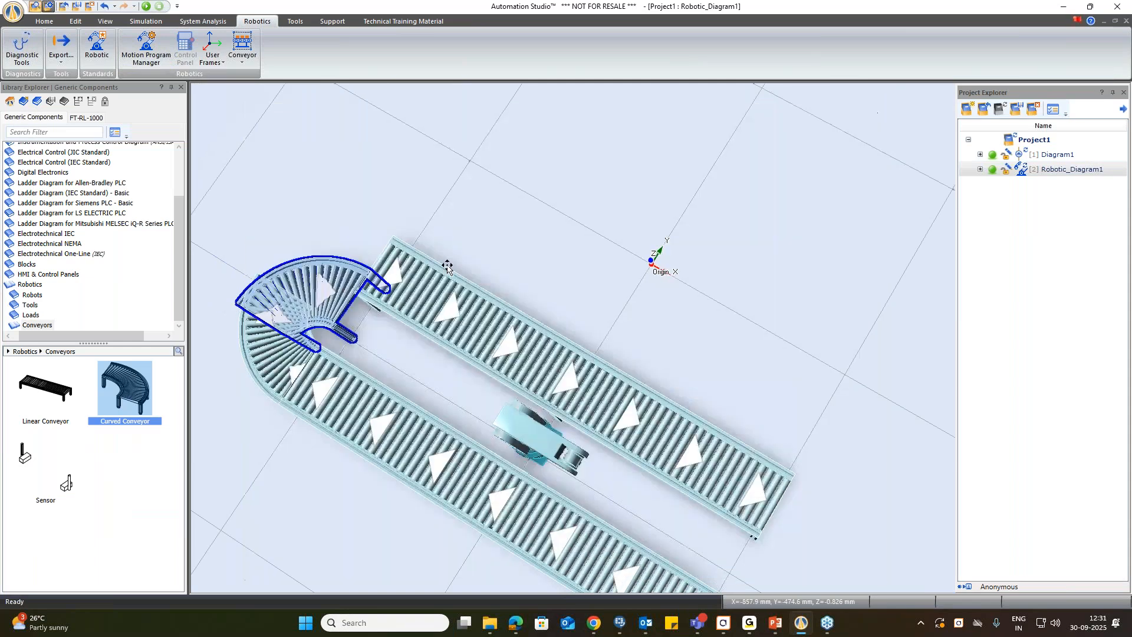
mouse_move(334, 304)
mouse_down()
mouse_move(361, 250)
mouse_move(371, 278)
mouse_move(333, 284)
mouse_up()
Set the inner radius of the curved conveyor joined to the rear conveyor to 125 mm.
double_click(327, 287)
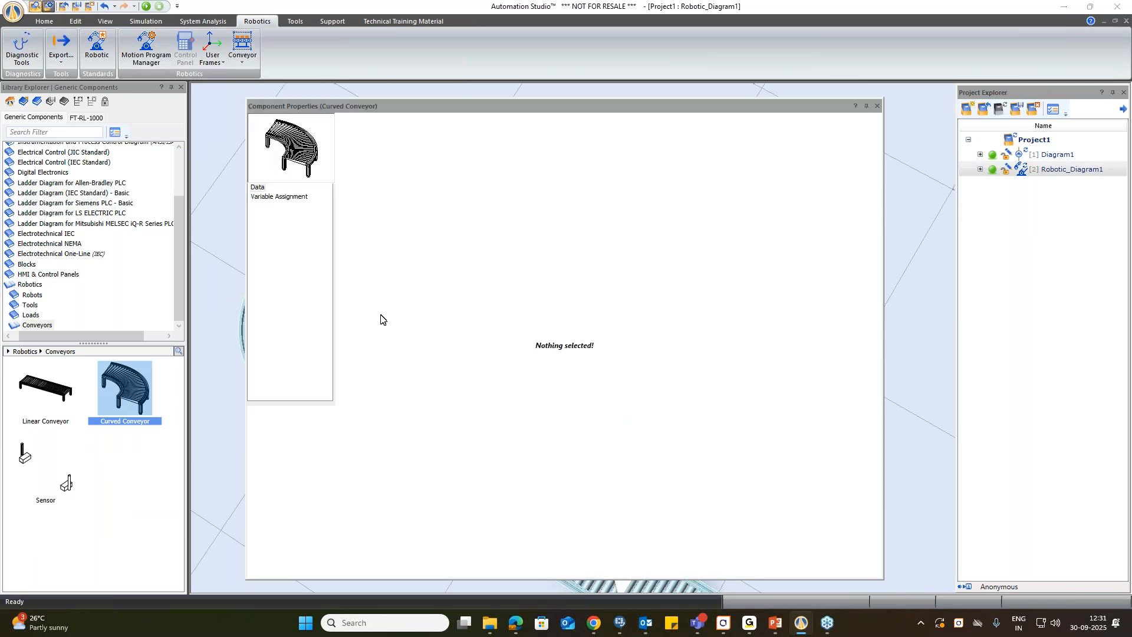
click(660, 389)
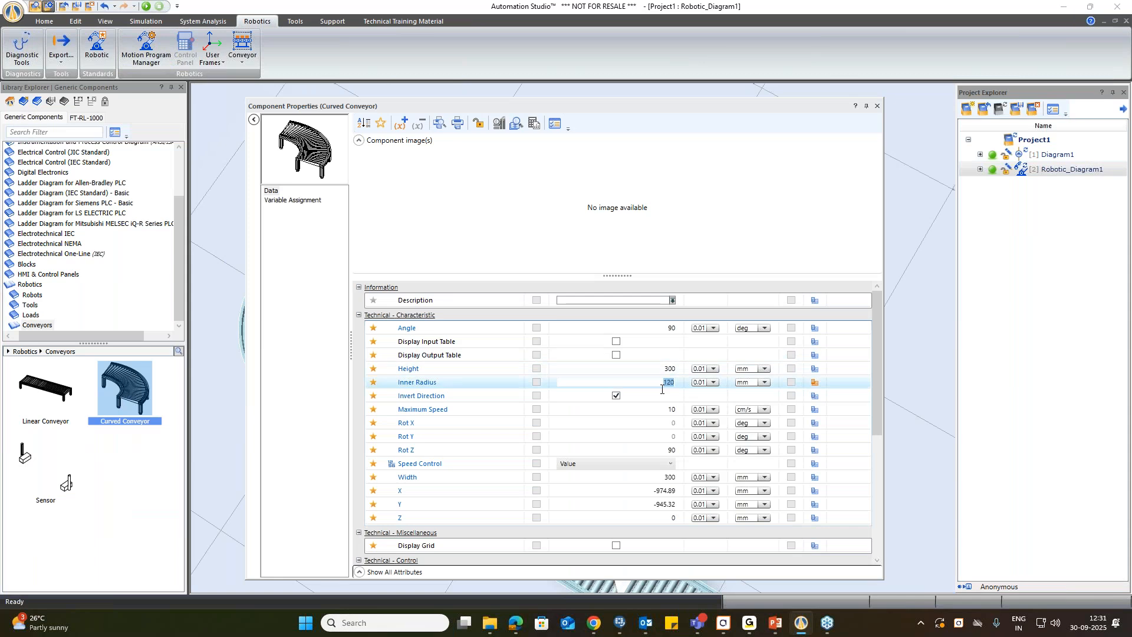
key(Return)
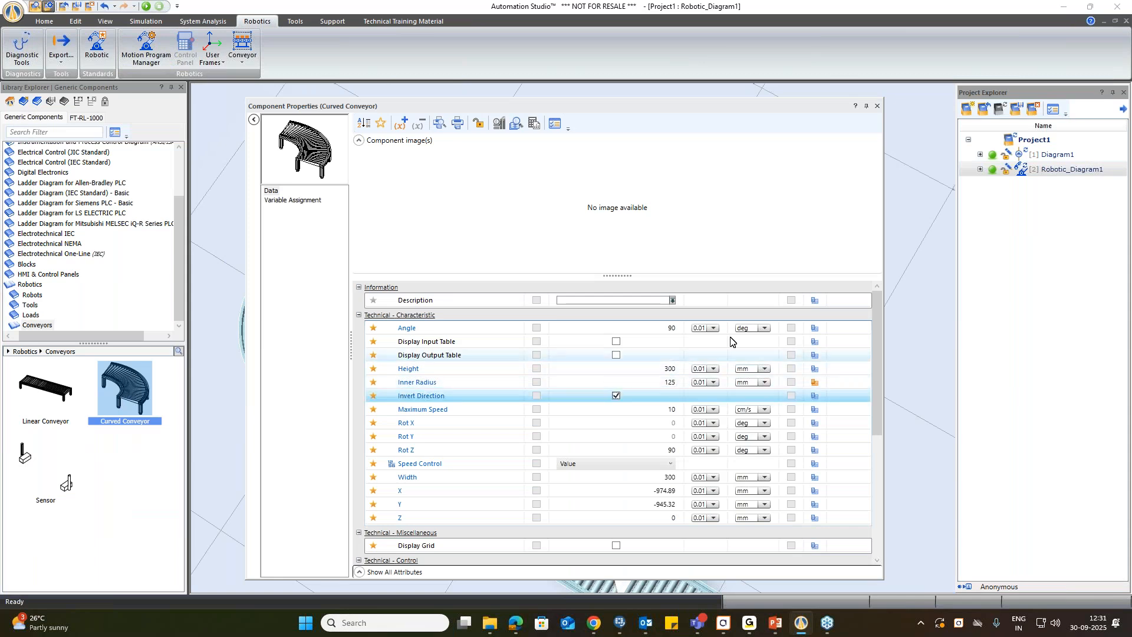
click(879, 107)
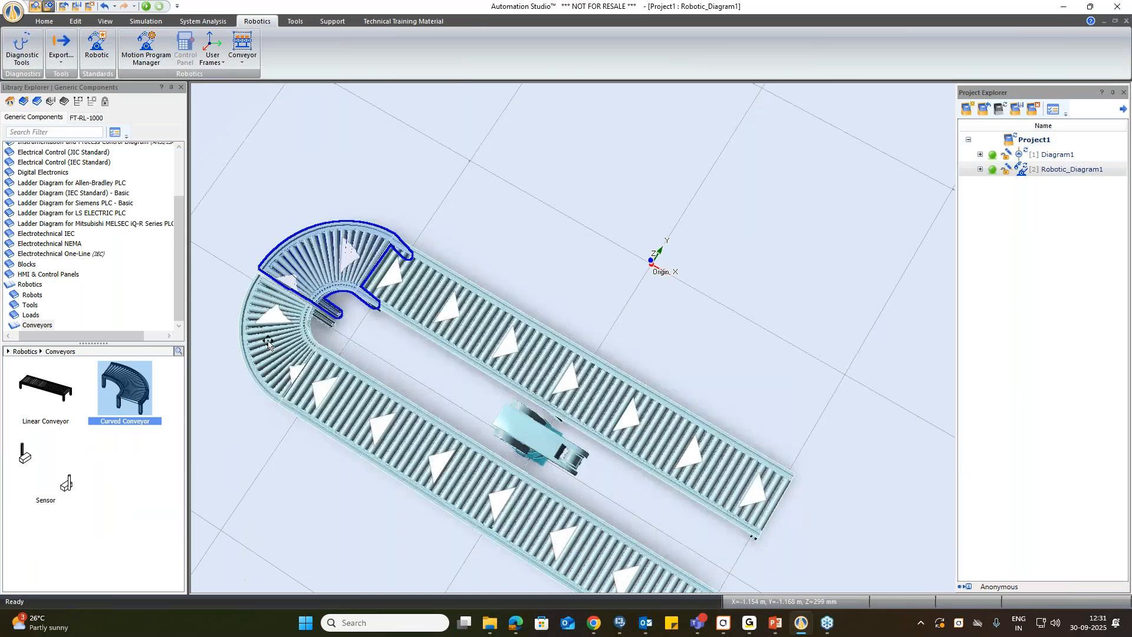
Set the inner radius of the curved conveyor joined to the front conveyor to 125 mm.
double_click(268, 343)
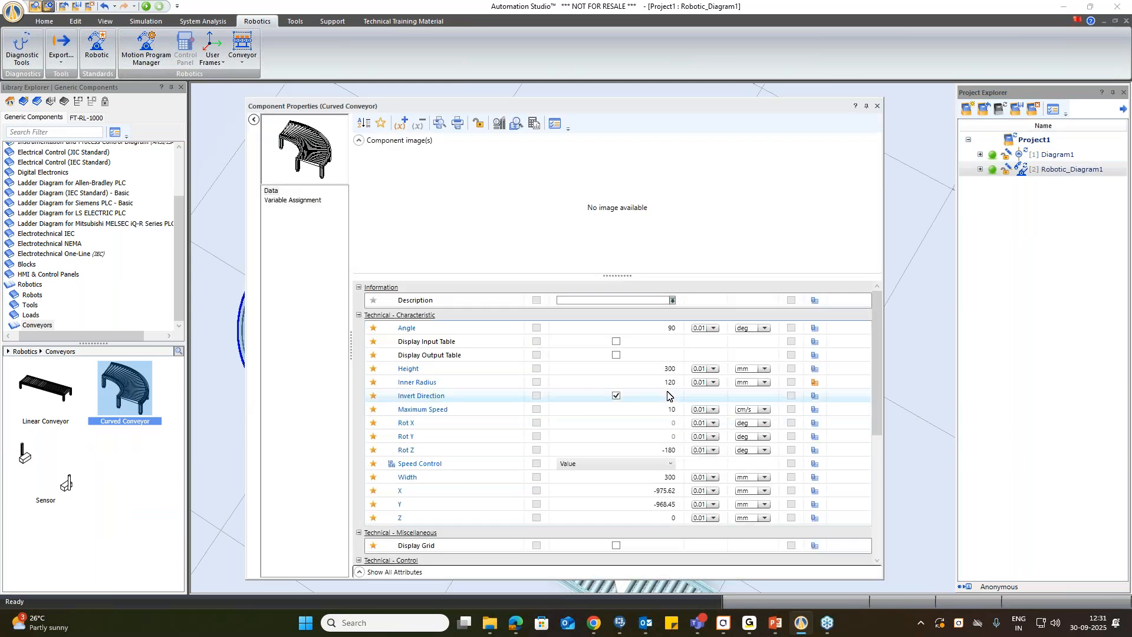
click(668, 386)
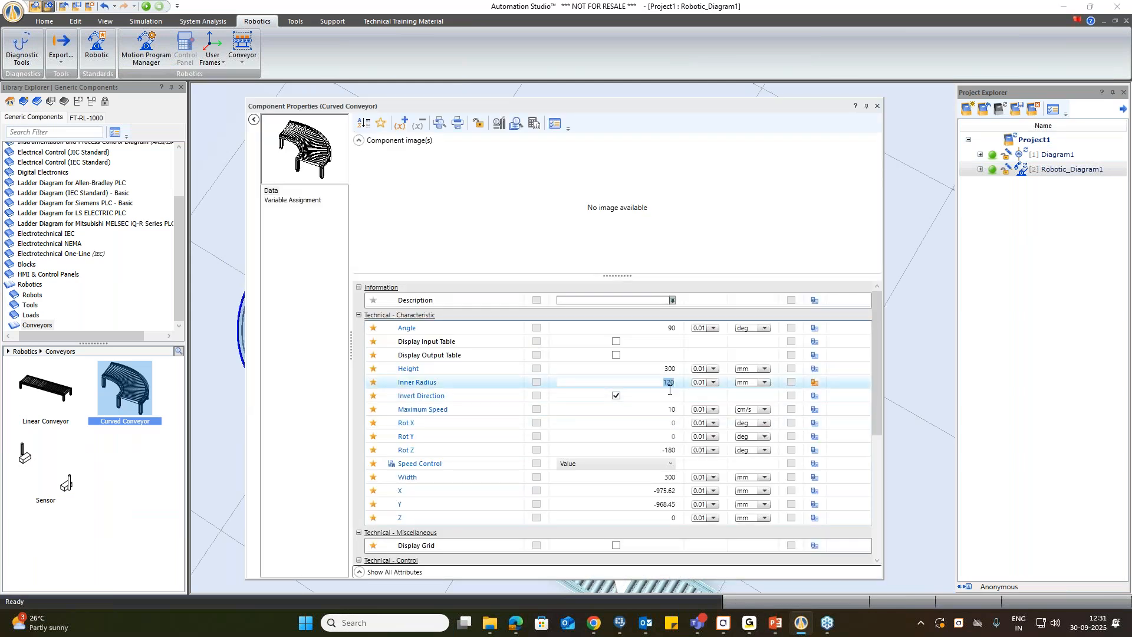
text(125)
key(Return)
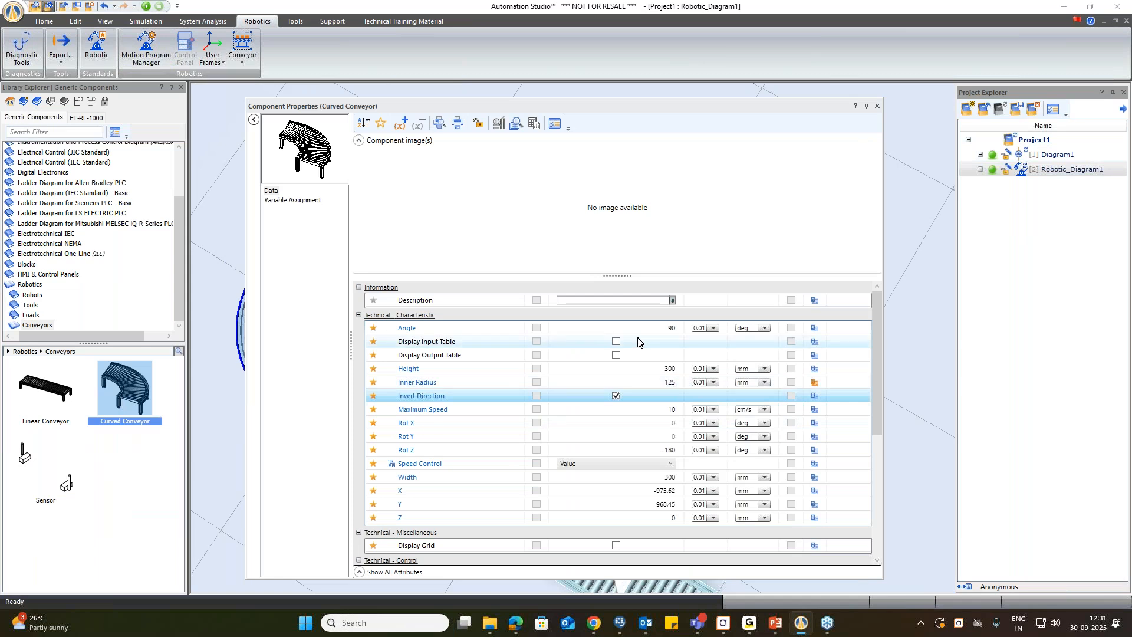
click(878, 109)
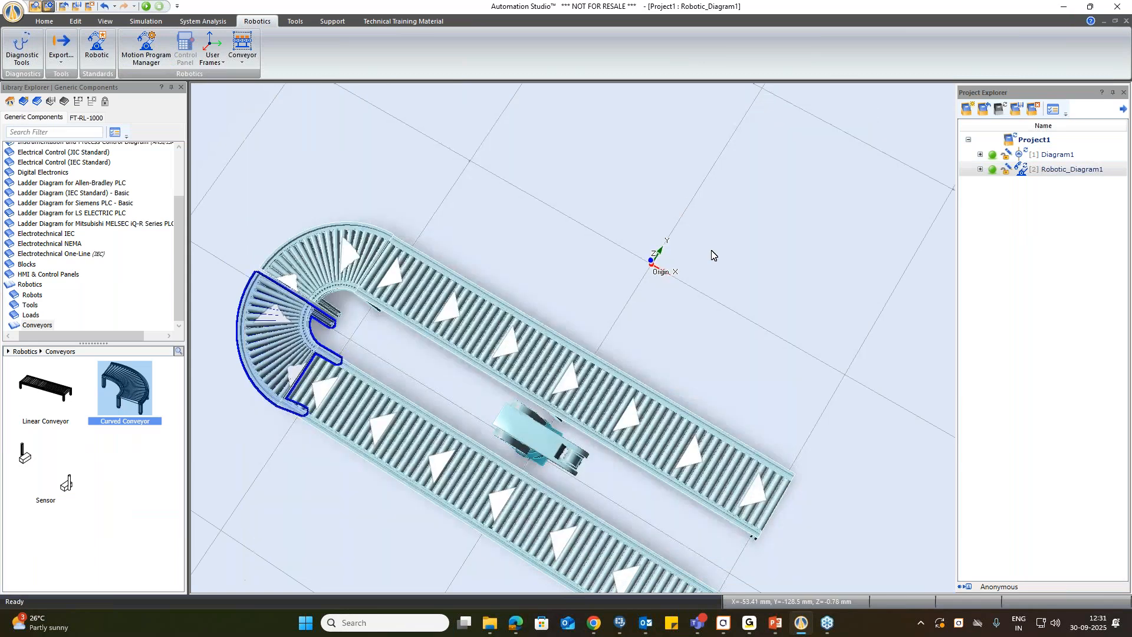
Move both curved conveyors against the ends of the front and rear linear conveyors so the U-shaped line closes.
drag(295, 348, 354, 318)
drag(353, 273, 404, 298)
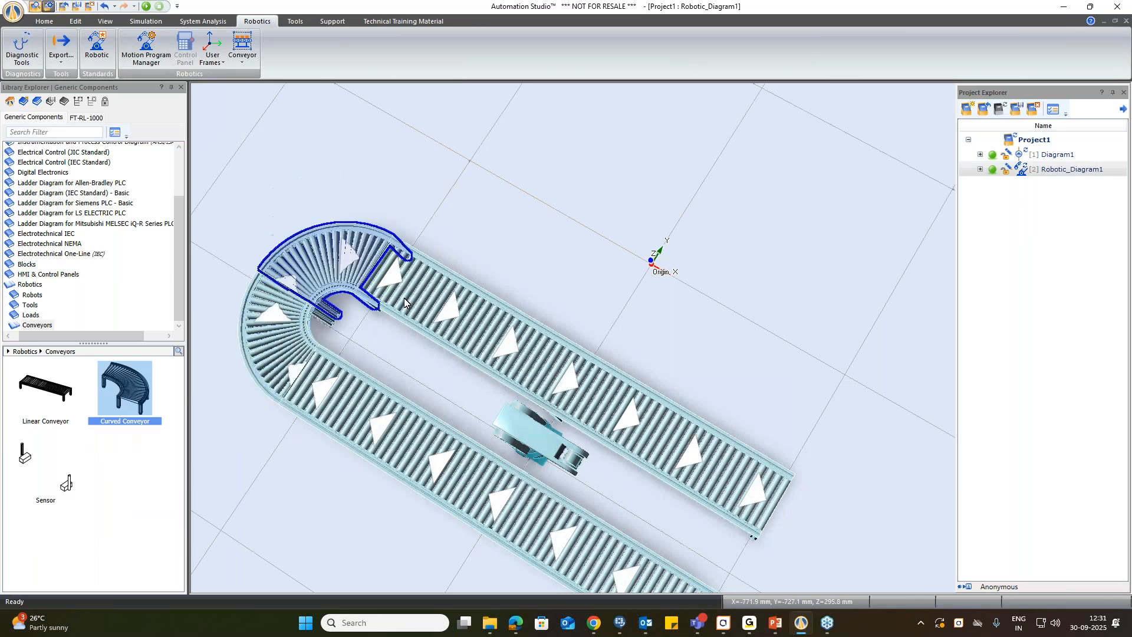
click(462, 249)
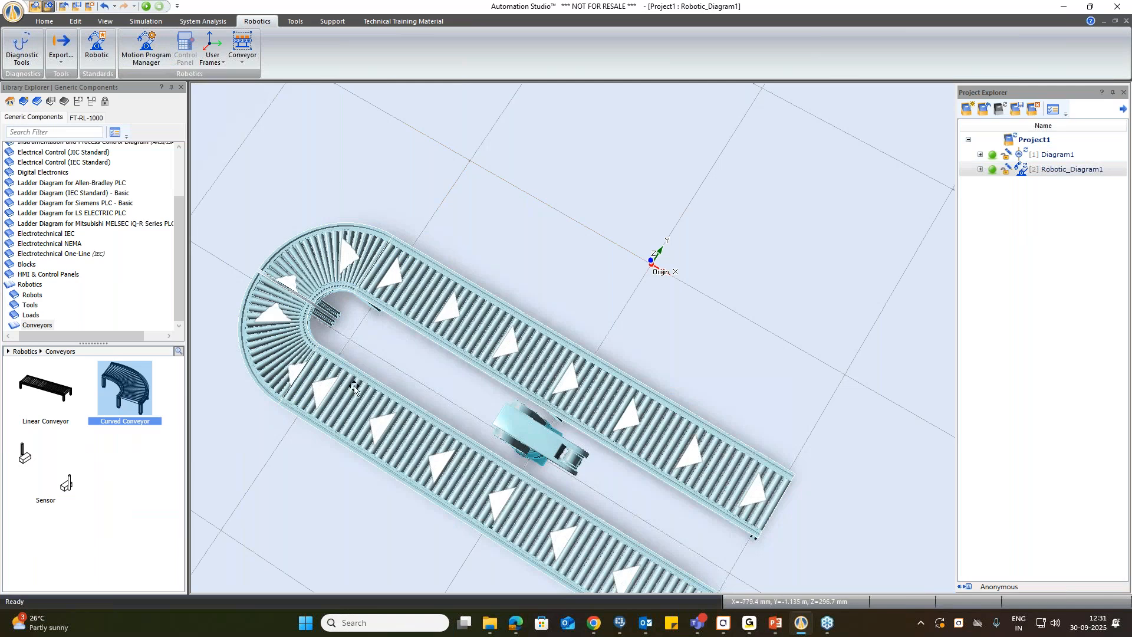
click(383, 447)
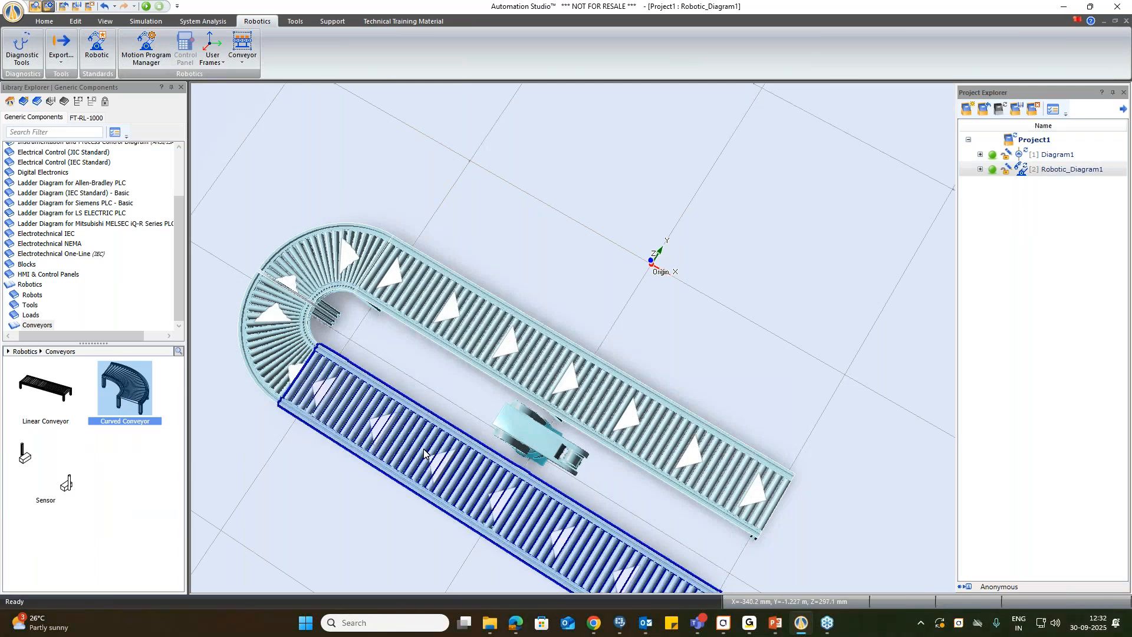
Place a conveyor sensor on the rear linear conveyor beside the robot, at a linear position of about -163 mm.
scroll(389, 543, down, 1)
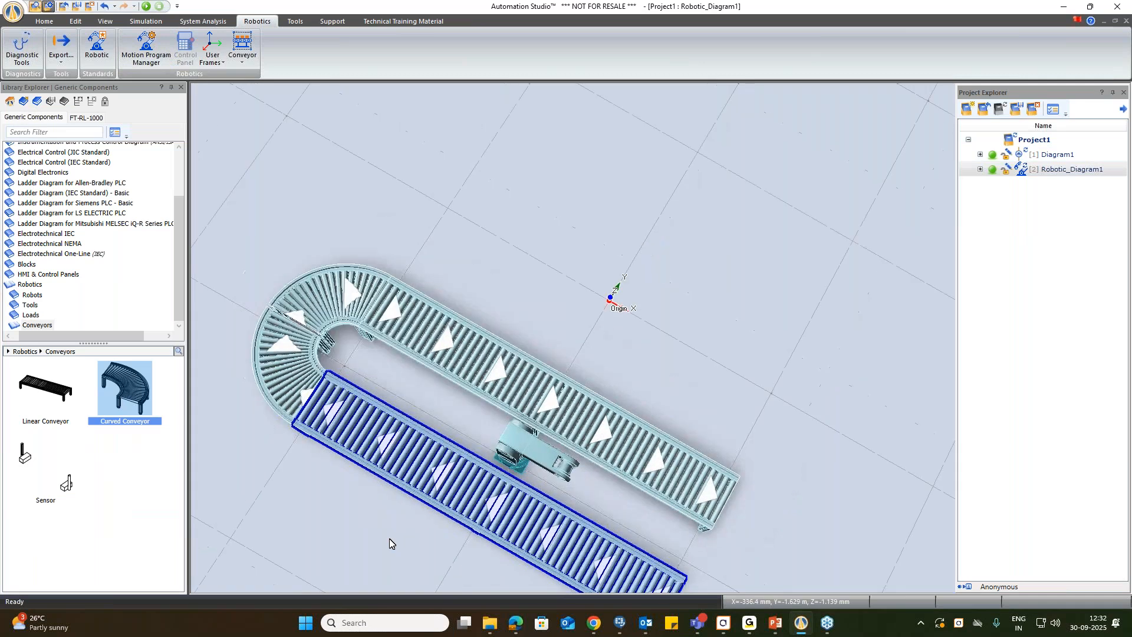
scroll(389, 543, up, 3)
drag(506, 451, 557, 470)
click(427, 530)
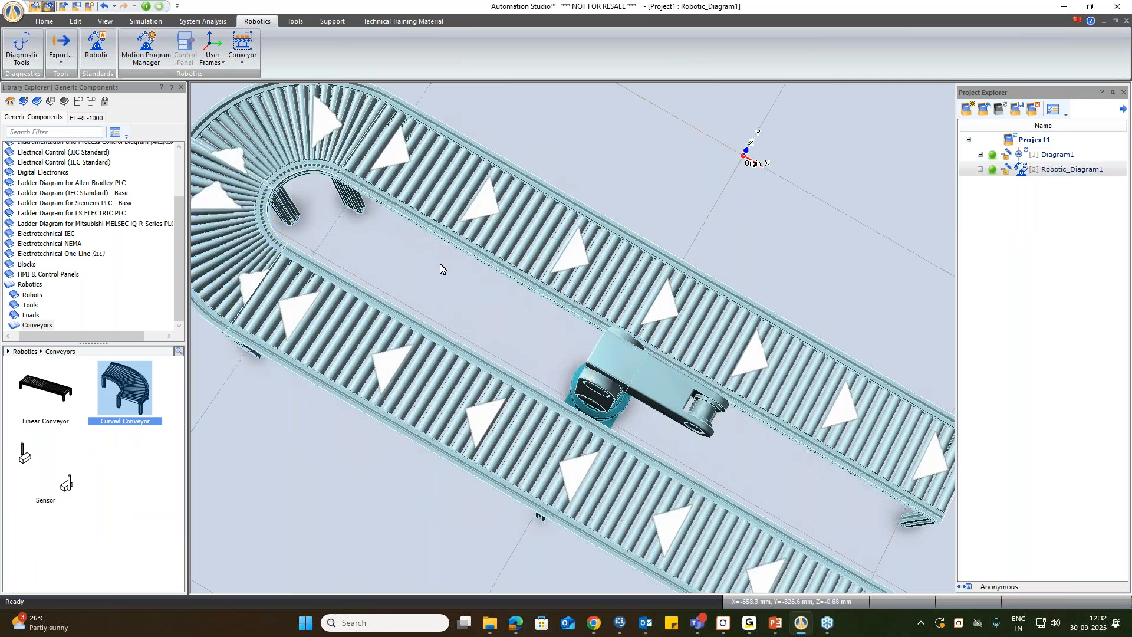
scroll(439, 269, down, 2)
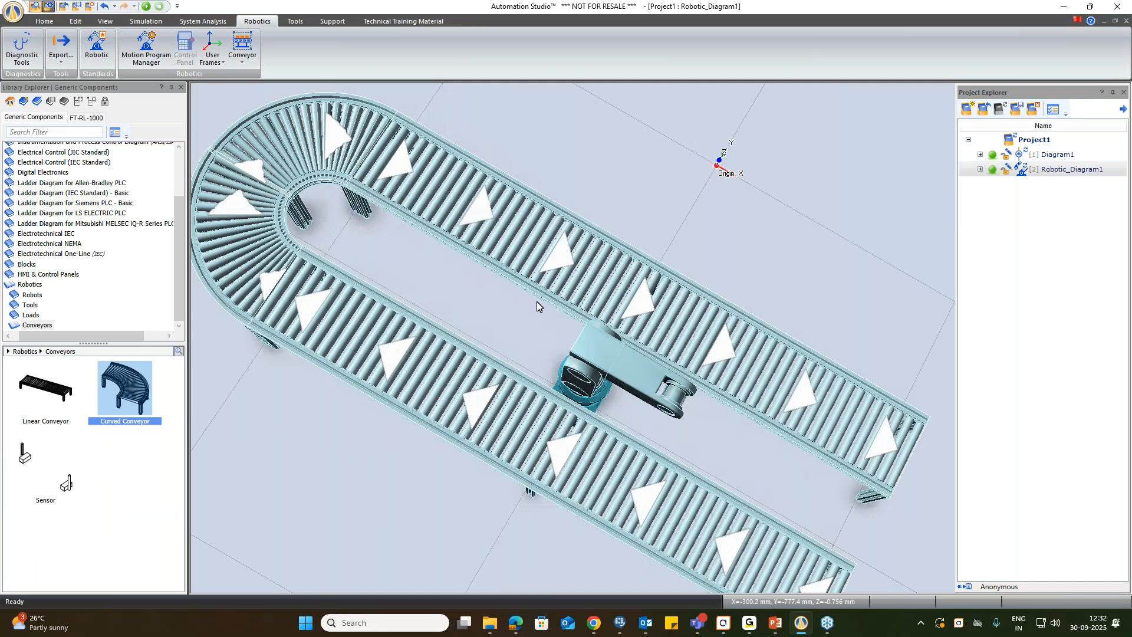
drag(62, 495, 578, 314)
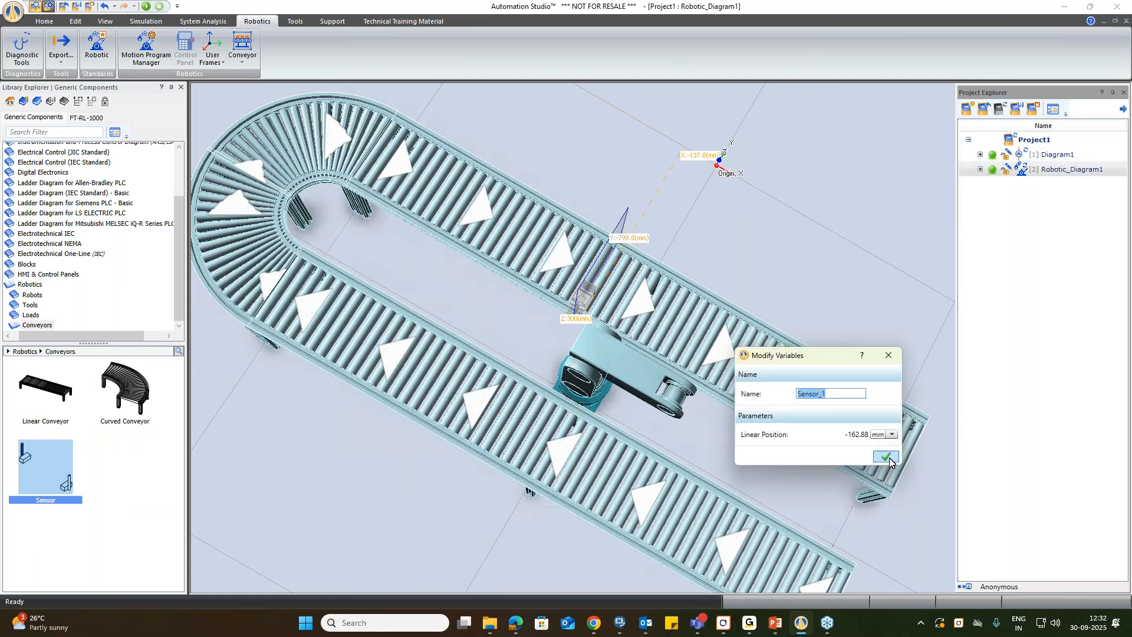
click(886, 457)
drag(517, 530, 458, 470)
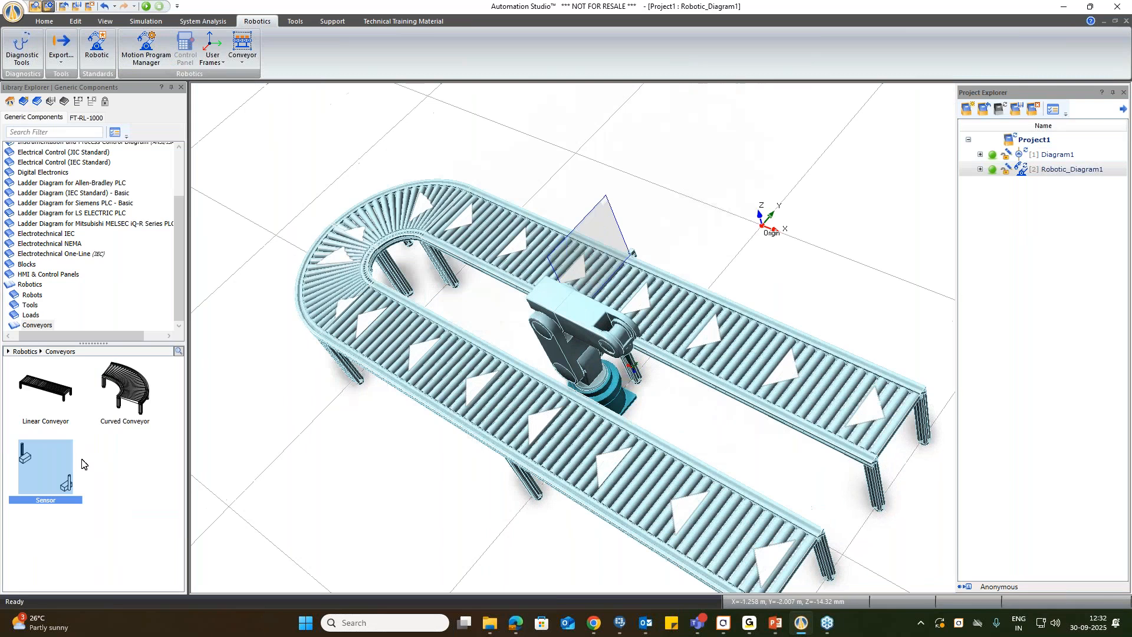
Place a prismatic load on the rear conveyor next to the sensor.
click(30, 305)
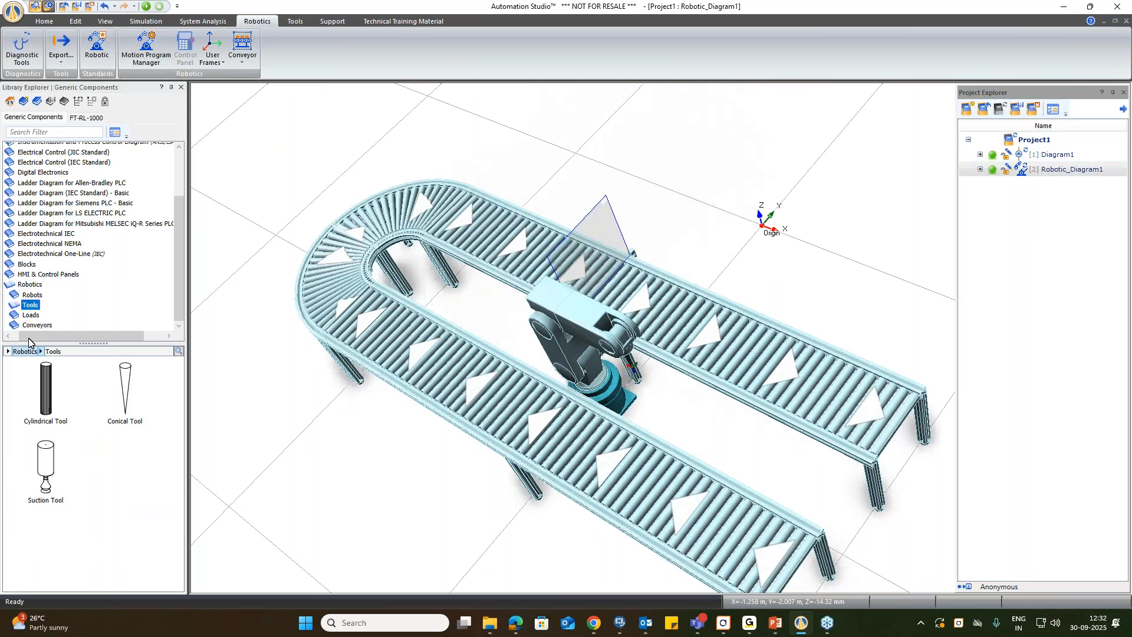
click(30, 315)
drag(46, 389, 628, 308)
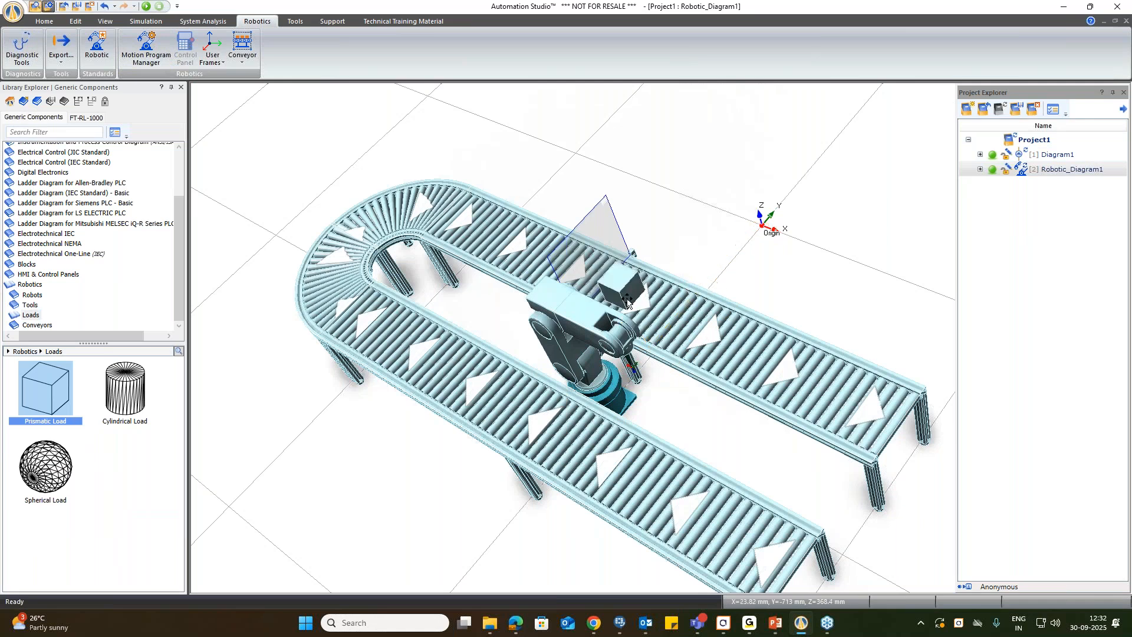
click(628, 308)
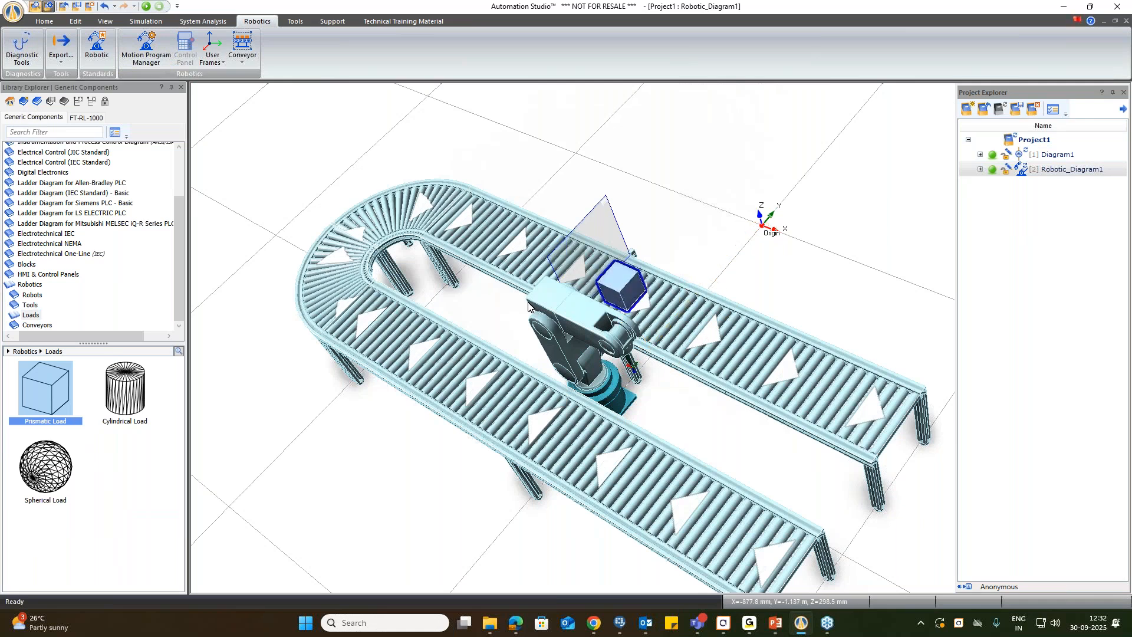
Colour the prismatic load red and place a second prismatic load on the front conveyor beside the robot.
click(75, 21)
click(124, 36)
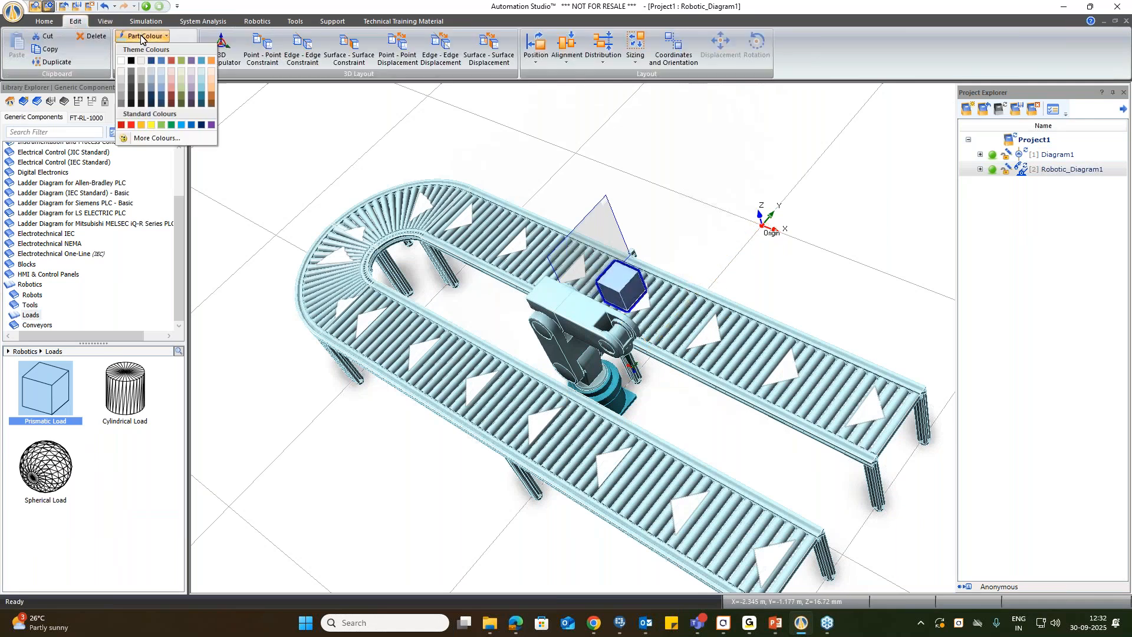
click(131, 125)
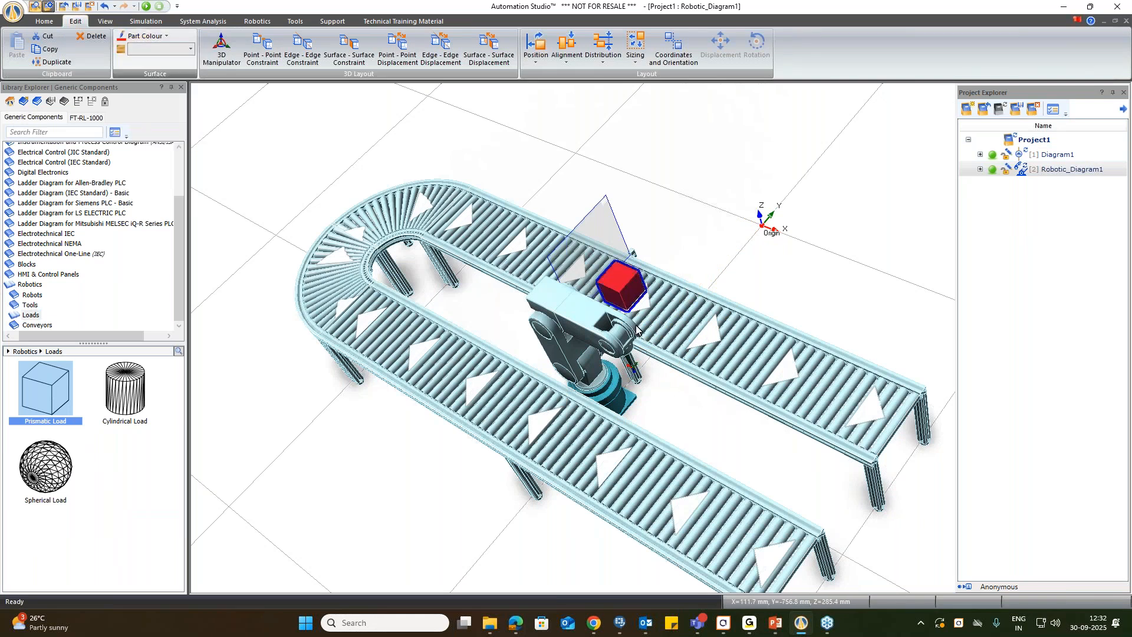
drag(52, 403, 545, 425)
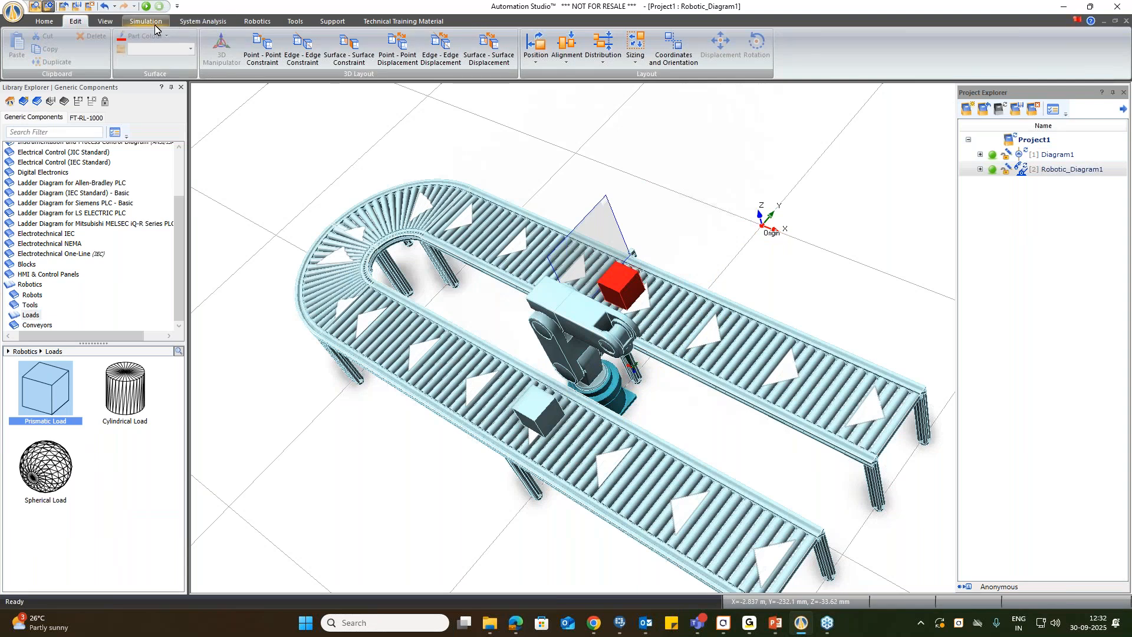
Create a new motion program for the 6-axis articulated robot.
click(257, 21)
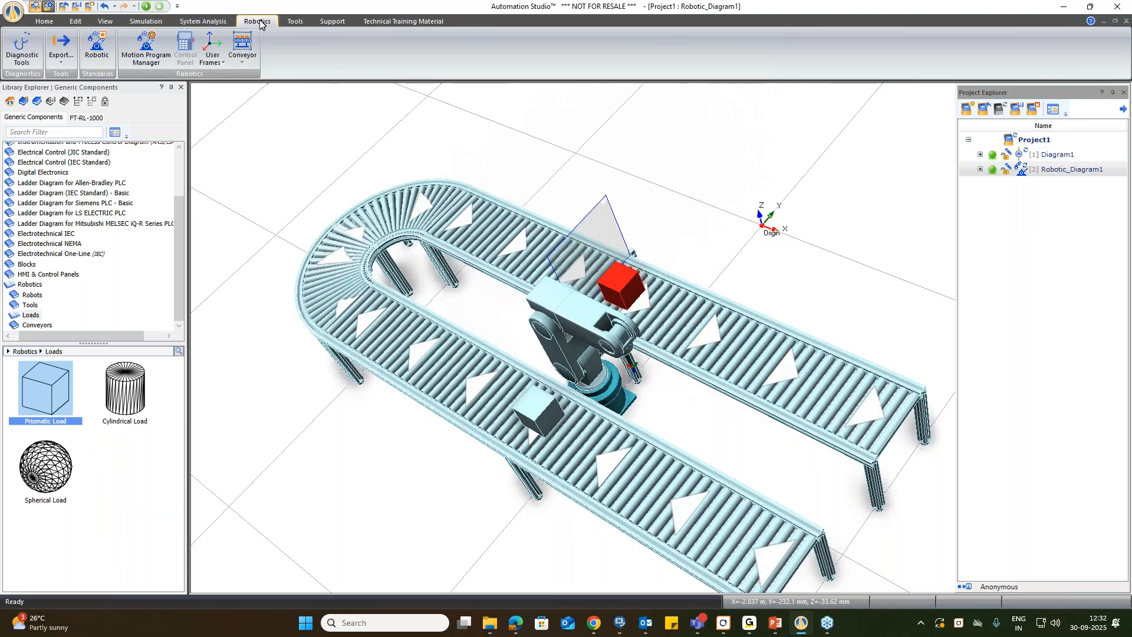
click(143, 59)
click(51, 210)
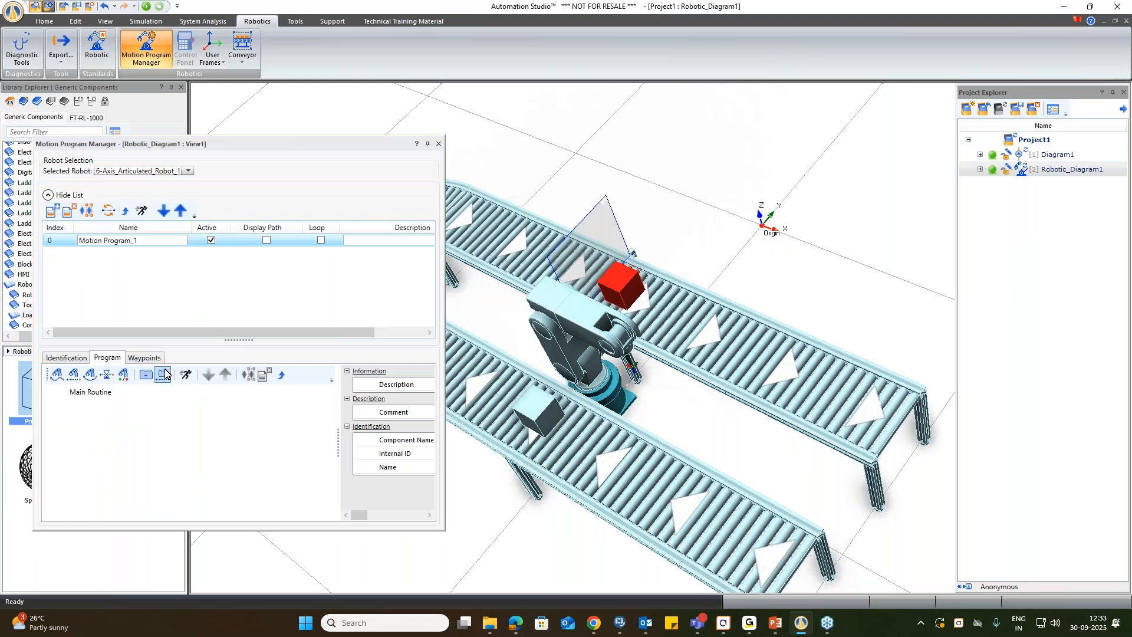
Add a waypoint at the robot's current pose and name it Waypoint_home.
click(146, 360)
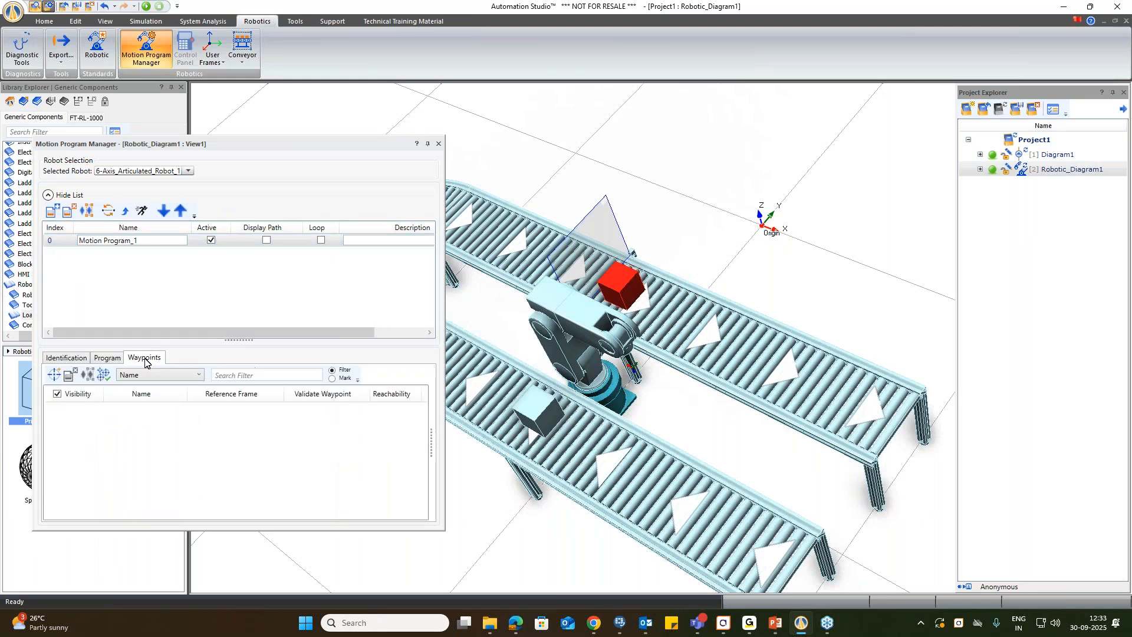
click(54, 375)
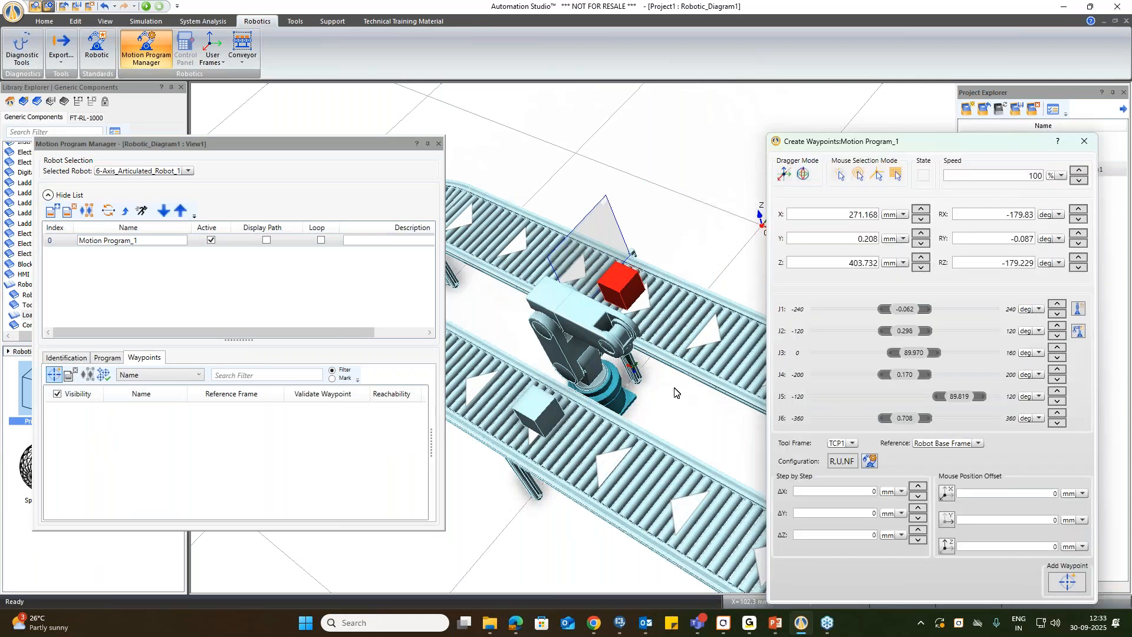
click(1067, 583)
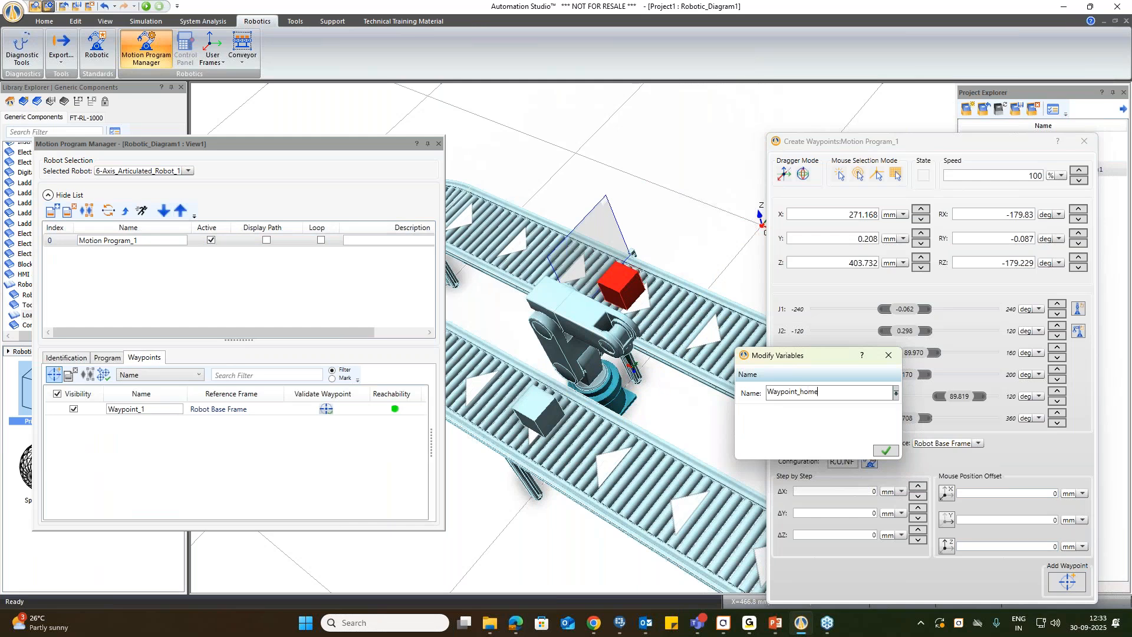
text(home)
click(886, 450)
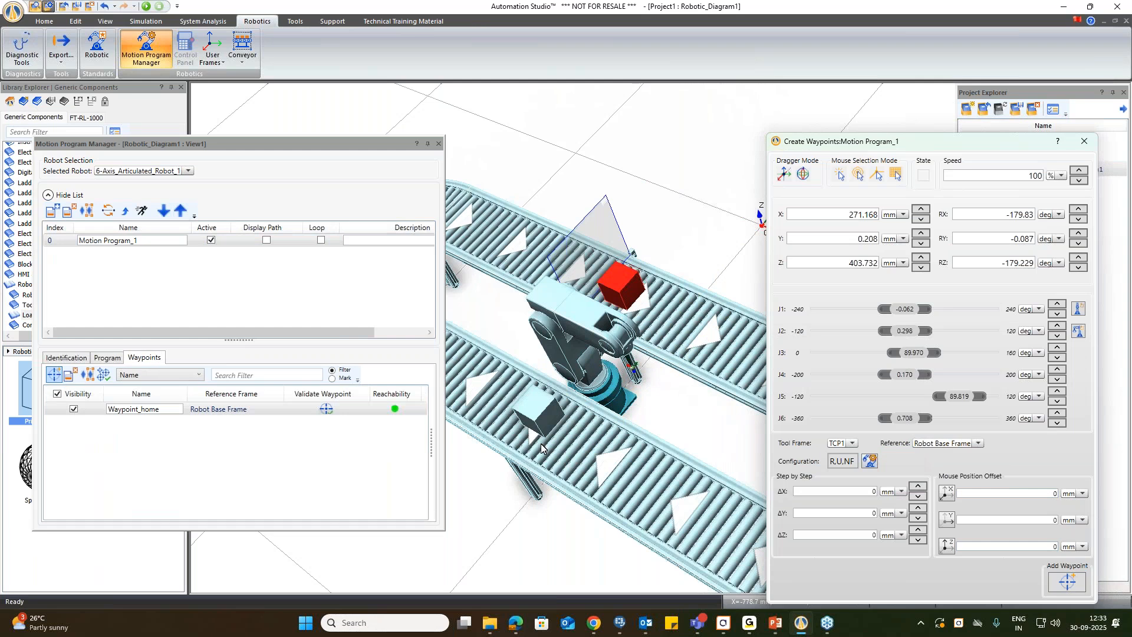
Add a waypoint on the top face of the red load and name it Waypoint_box pick.
click(842, 174)
click(853, 175)
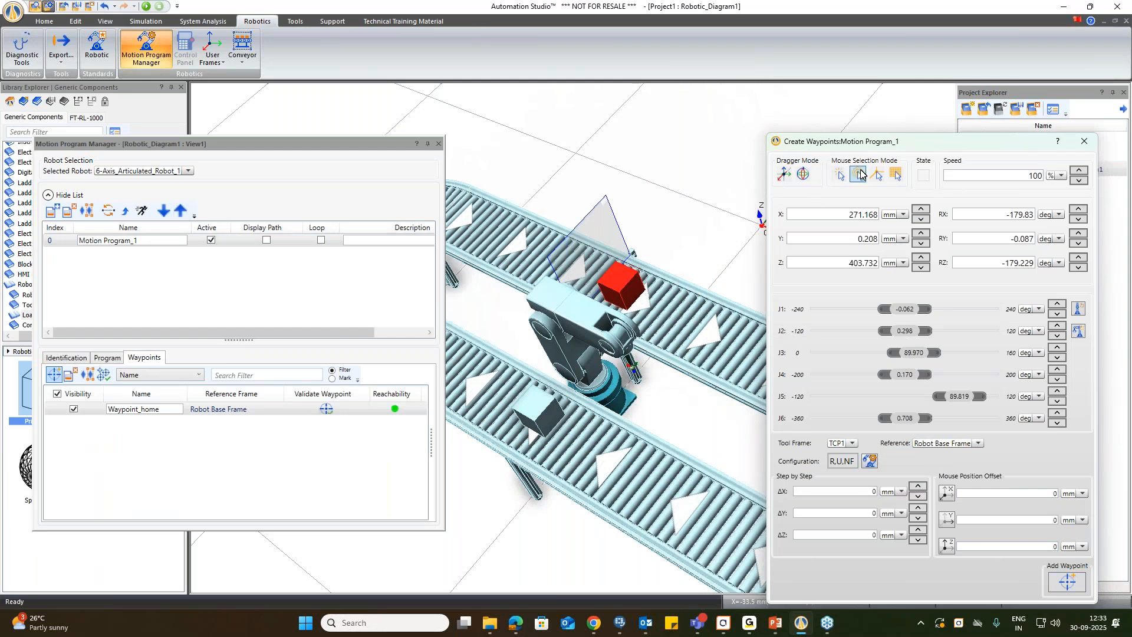
click(616, 283)
click(1068, 586)
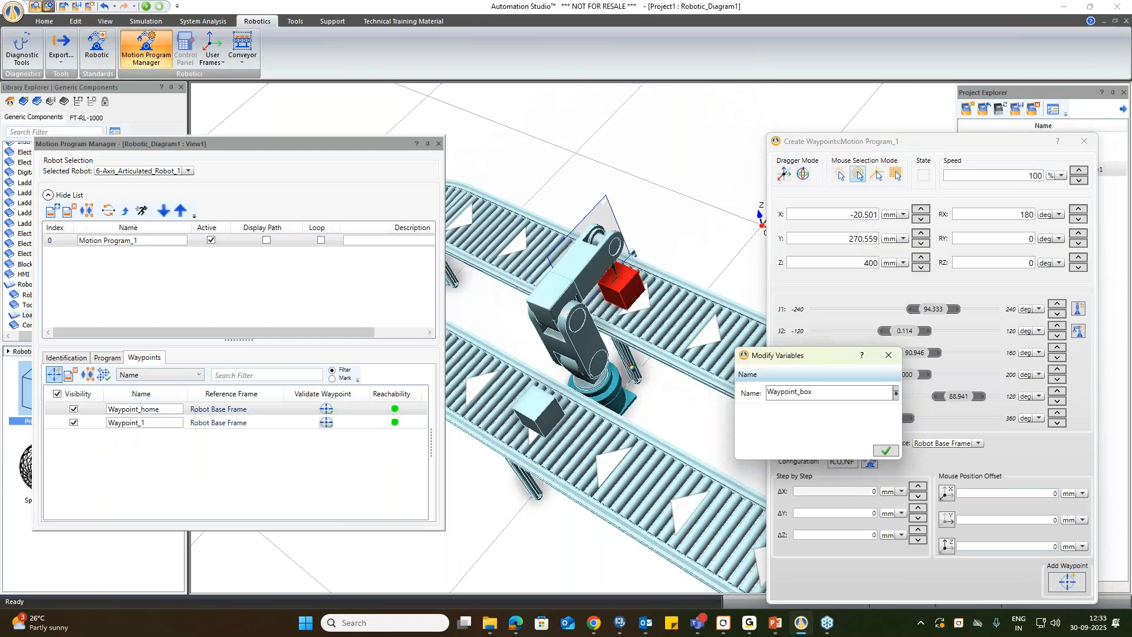
text(box pick)
click(886, 450)
Add a waypoint on the top face of the front conveyor's load and name it Waypoint_box place.
click(526, 406)
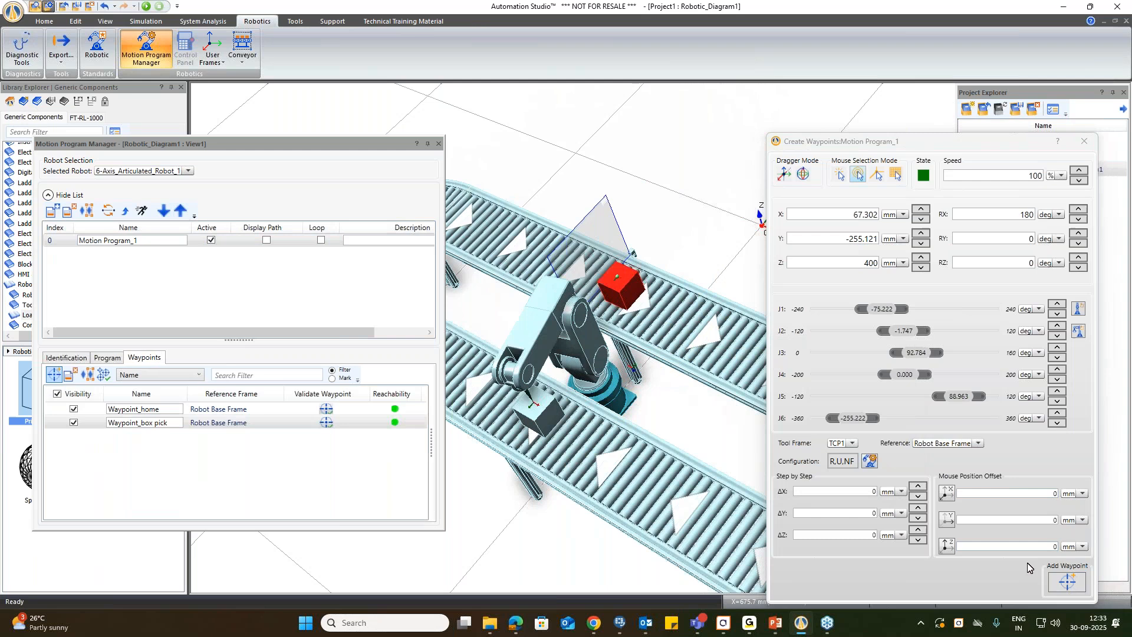
click(1068, 583)
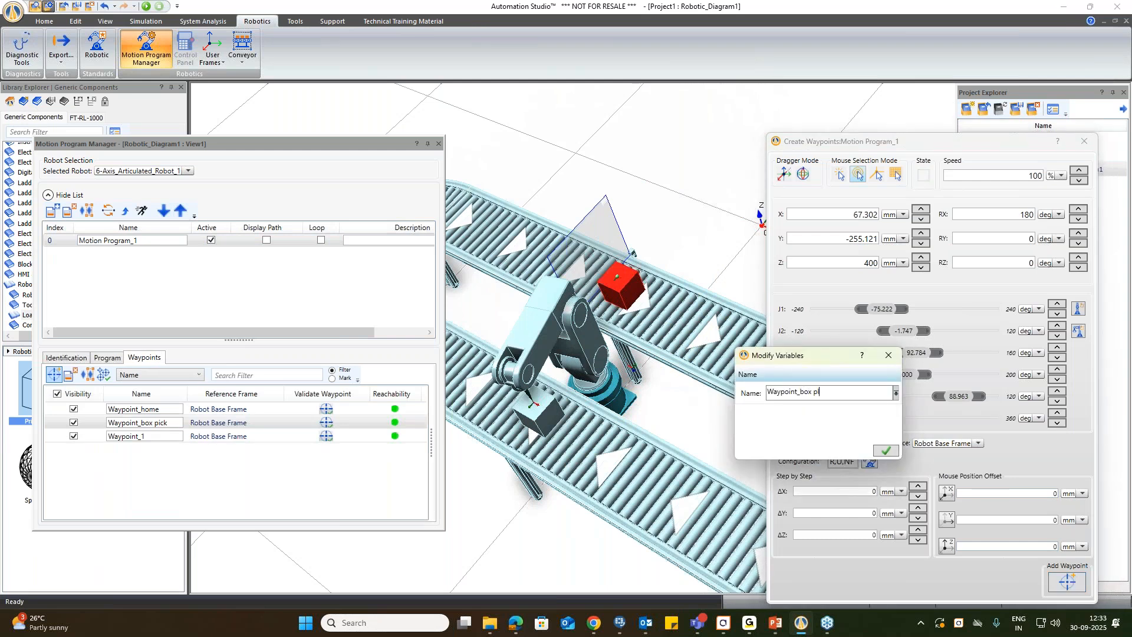
click(885, 450)
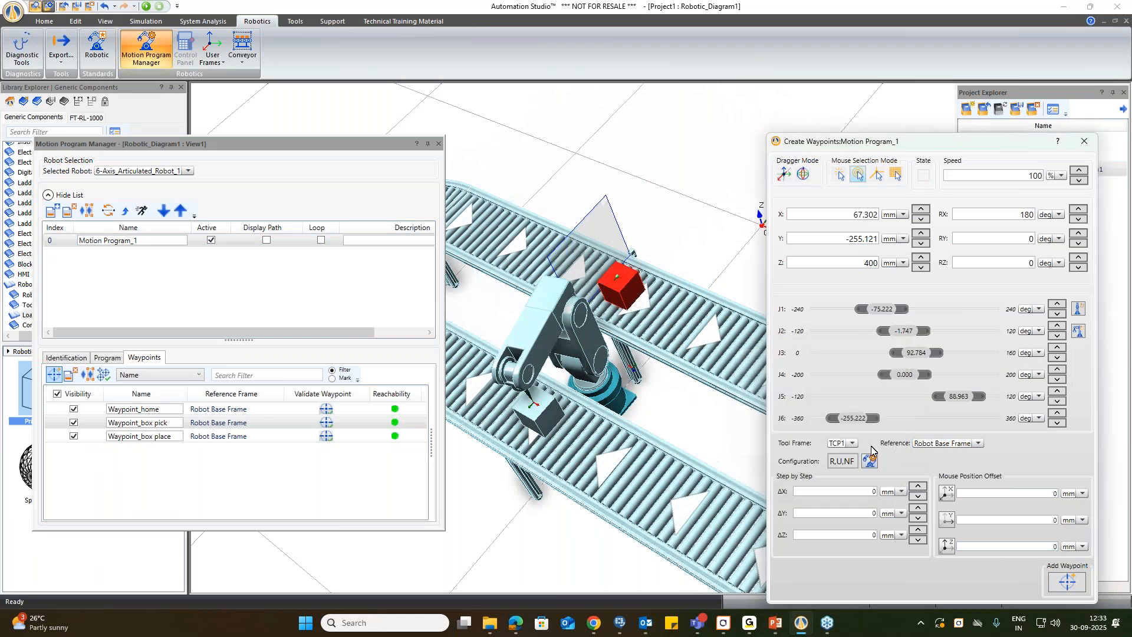
Return the robot to its home pose and finish creating waypoints.
click(1078, 333)
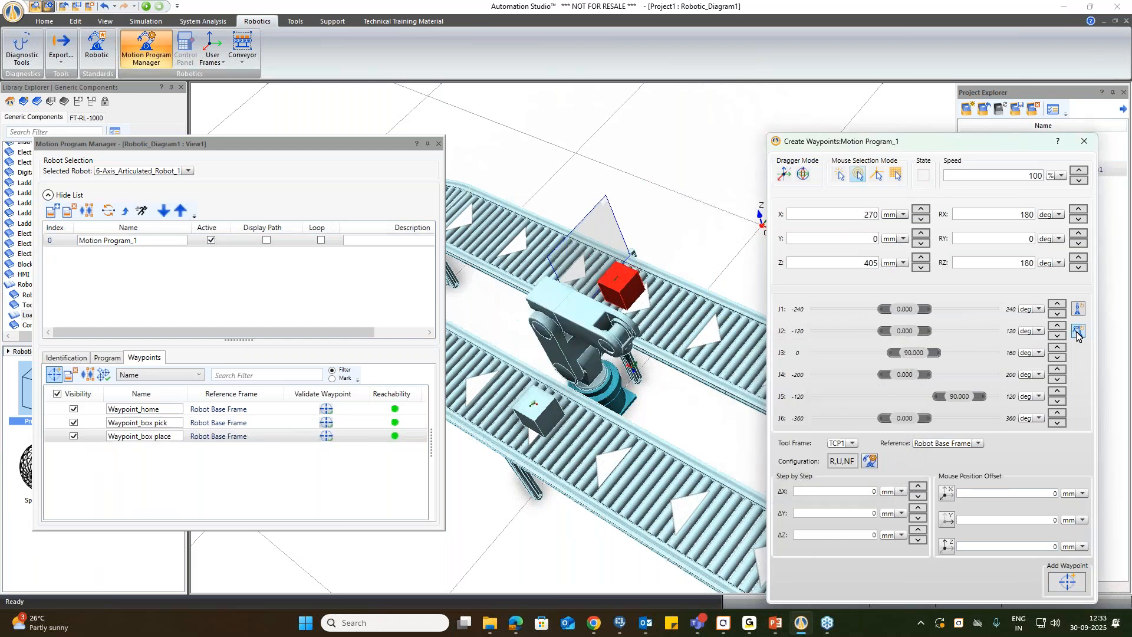
click(541, 414)
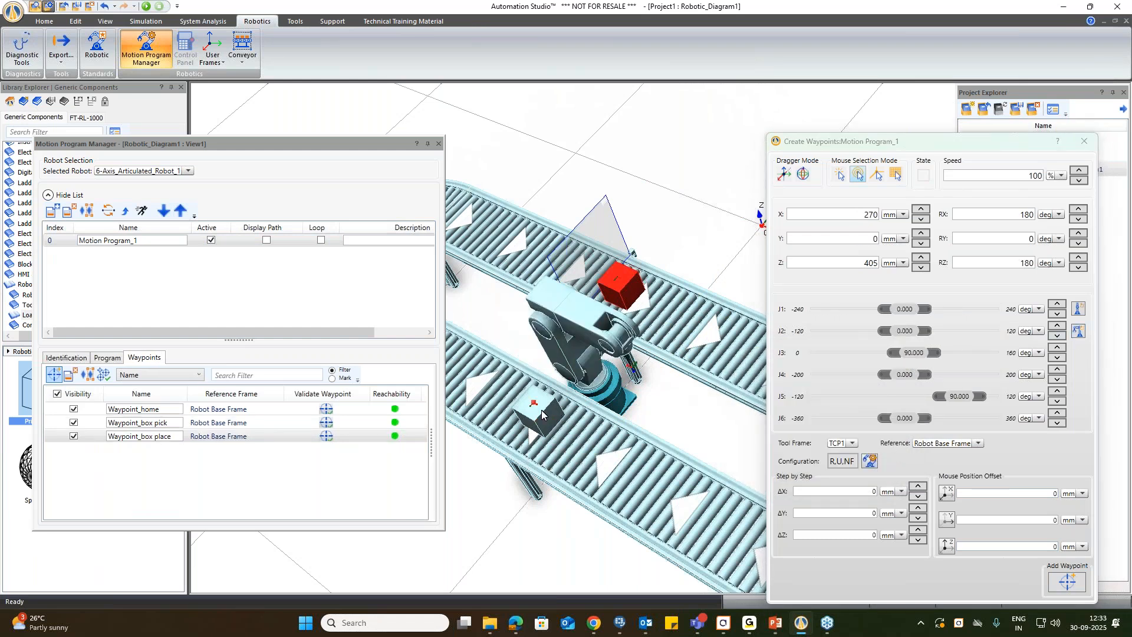
click(1078, 333)
click(1086, 142)
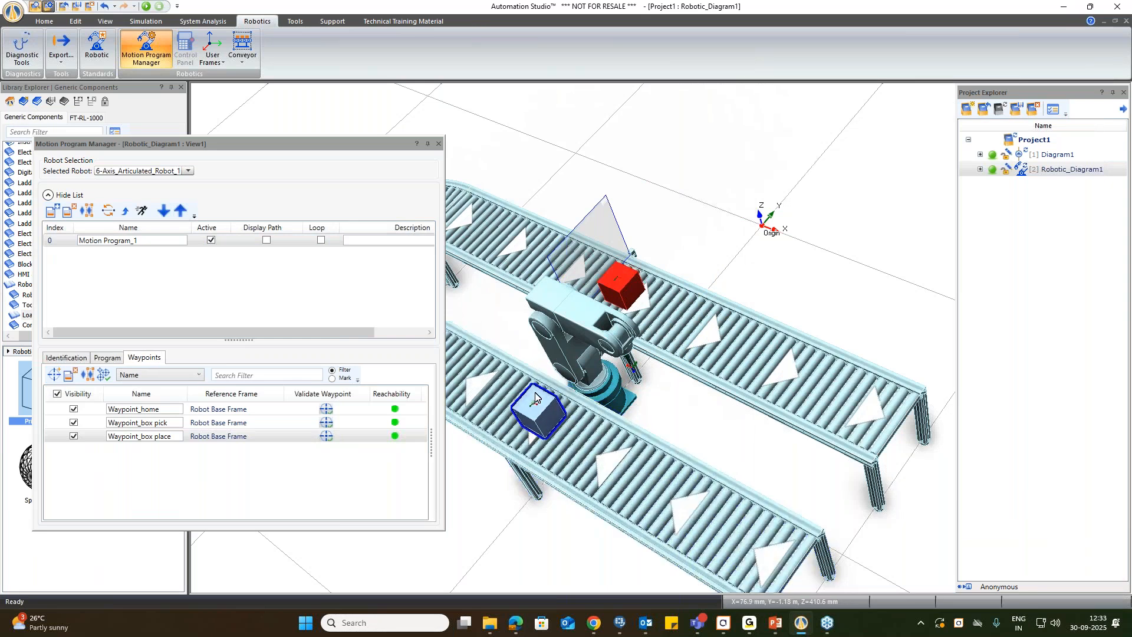
Delete the load from the front conveyor and move the red load along the rear conveyor towards the curved end.
key(Delete)
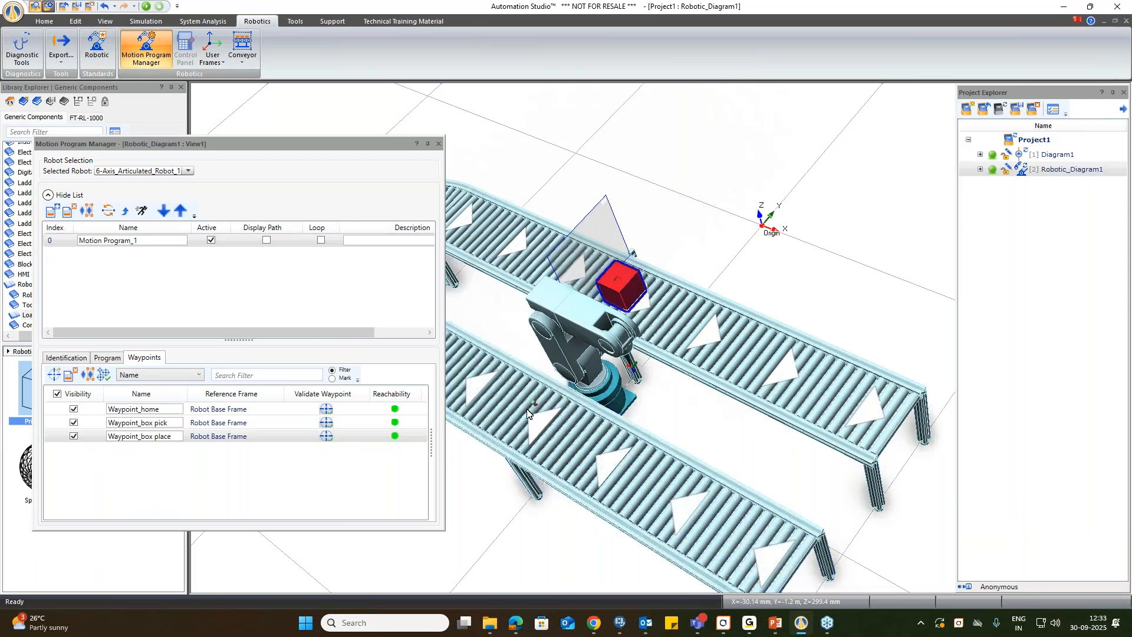
drag(620, 283, 570, 269)
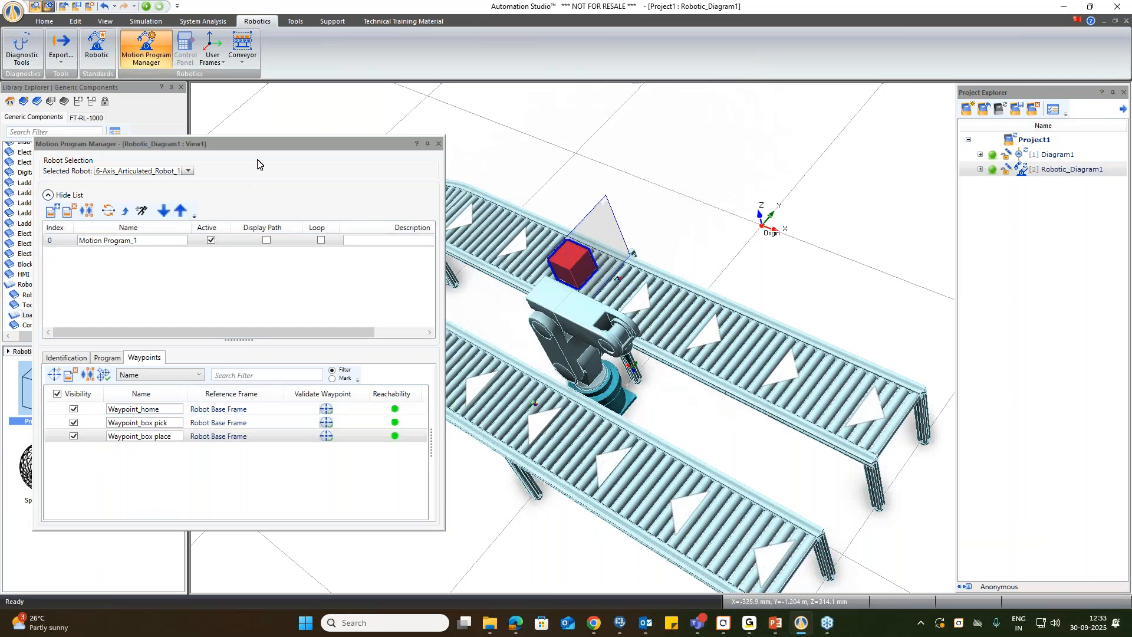
Place one cylindrical load on the rear conveyor at the pick waypoint and another on the front conveyor at the place waypoint.
drag(275, 143, 380, 259)
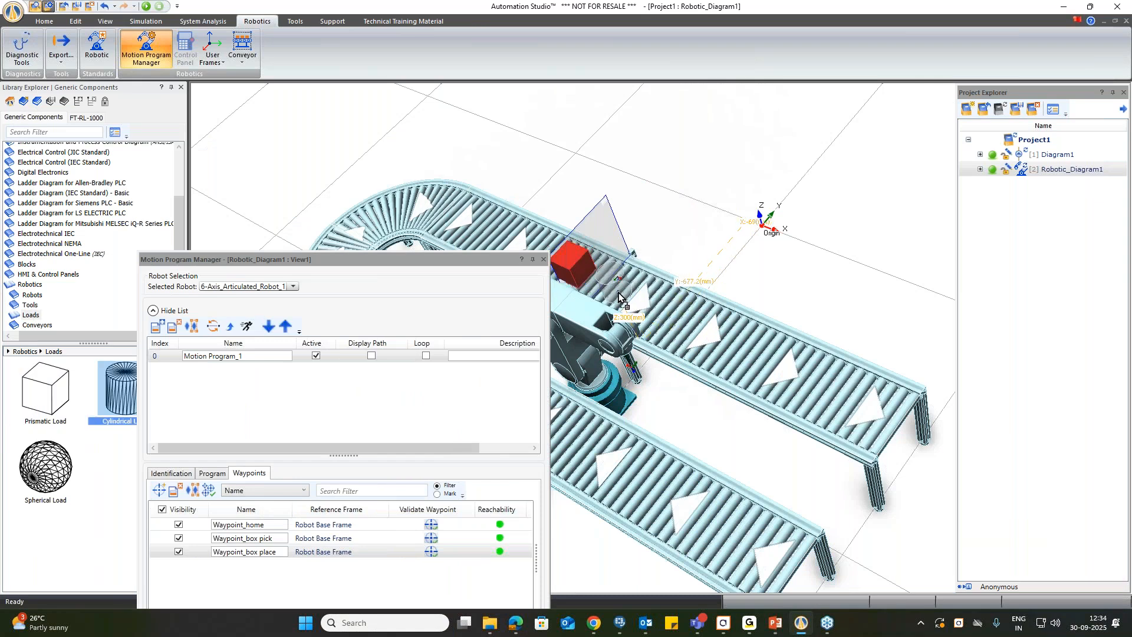
click(620, 298)
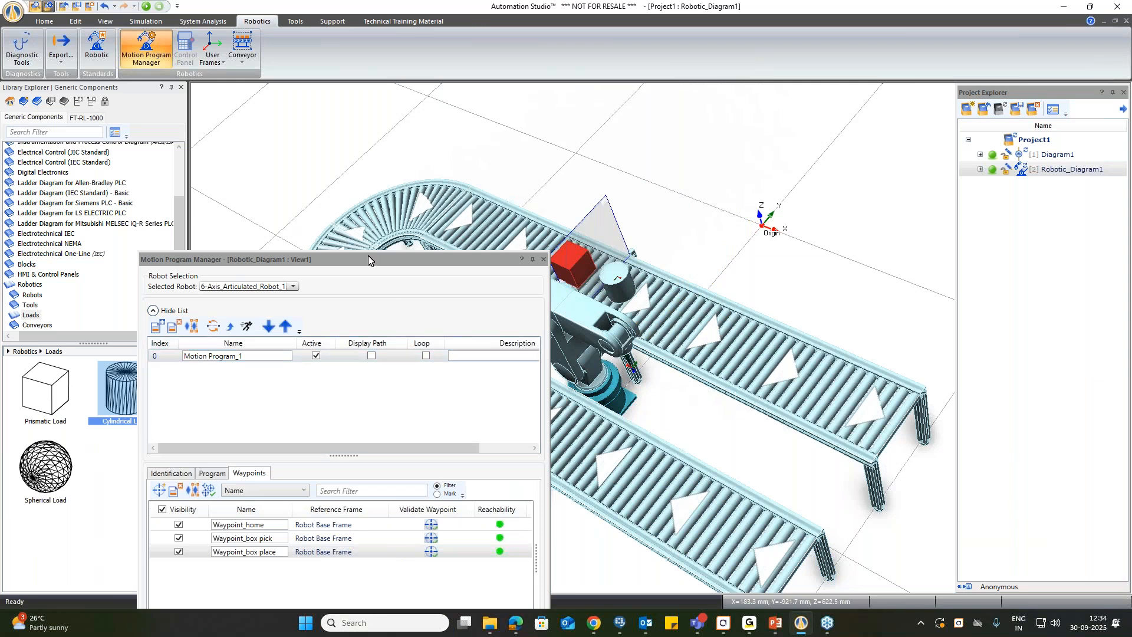
drag(367, 265, 839, 171)
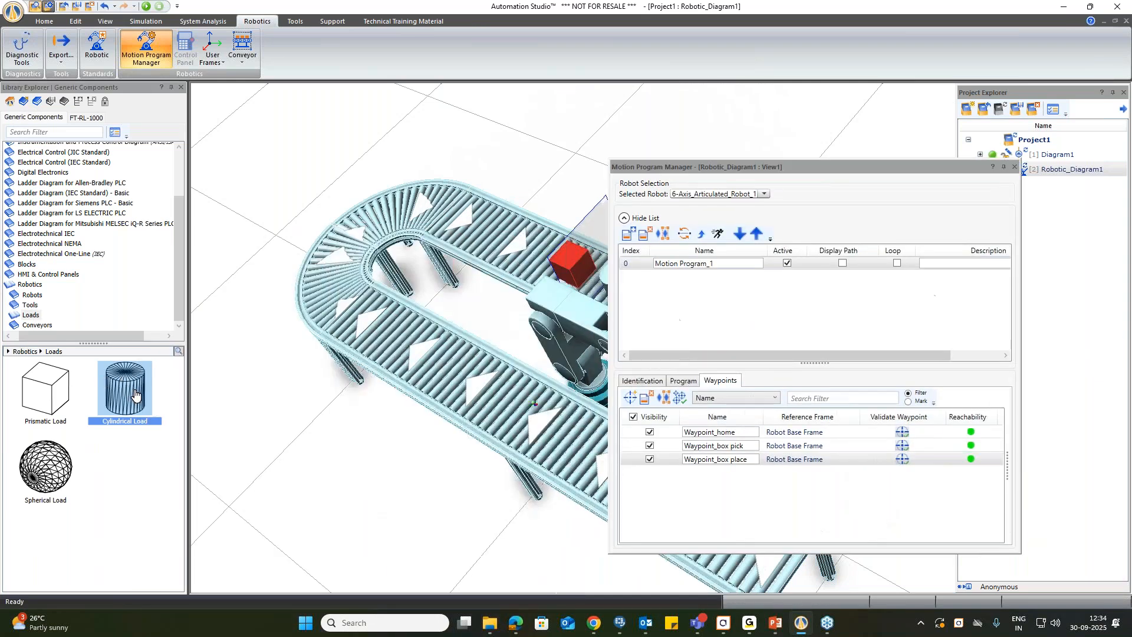
click(545, 422)
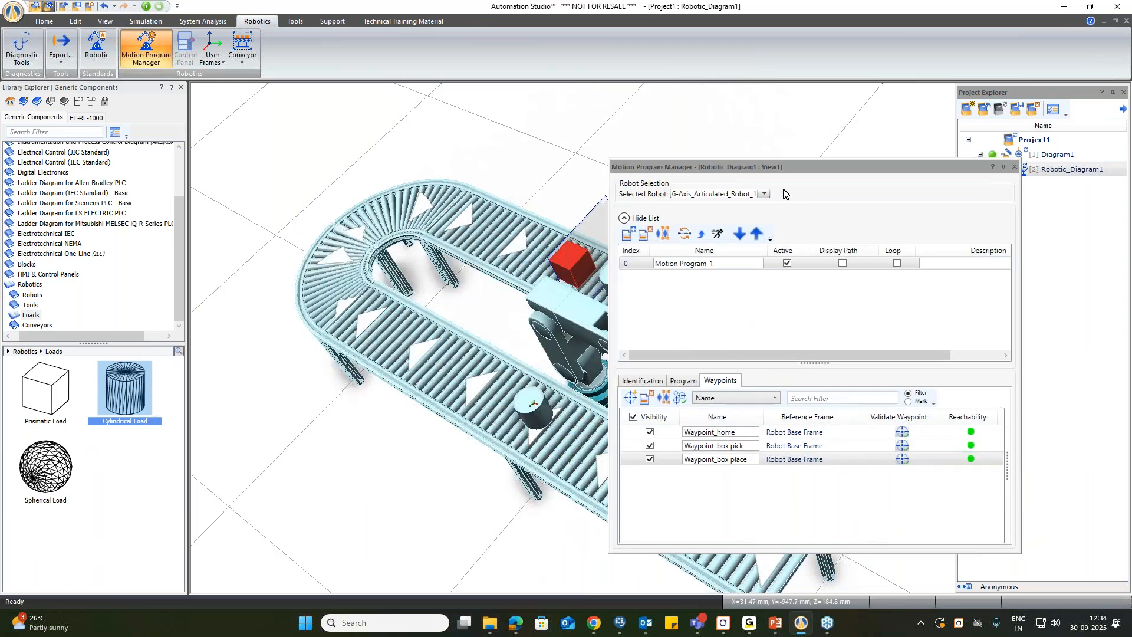
drag(792, 175, 240, 167)
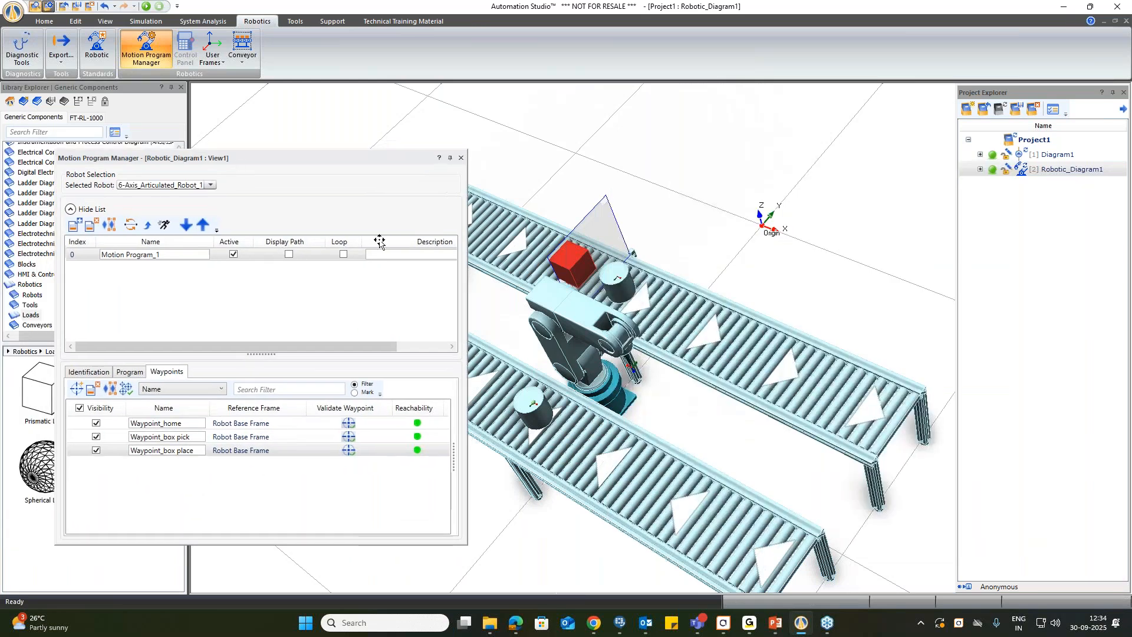
Colour the cylindrical load on the rear conveyor green.
click(601, 277)
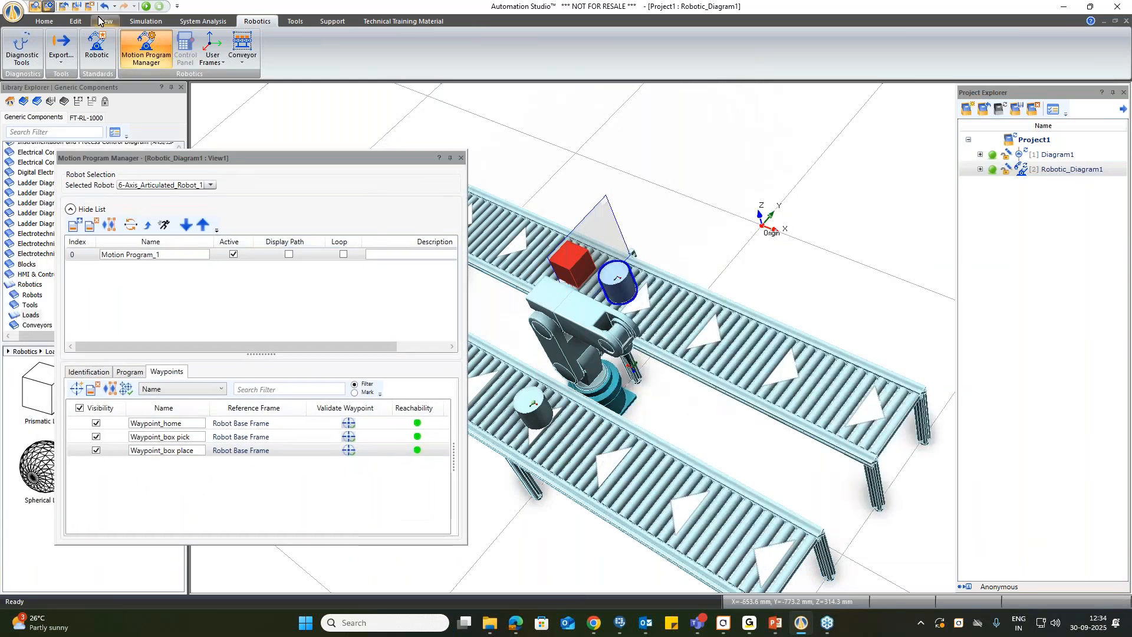
click(74, 24)
click(129, 37)
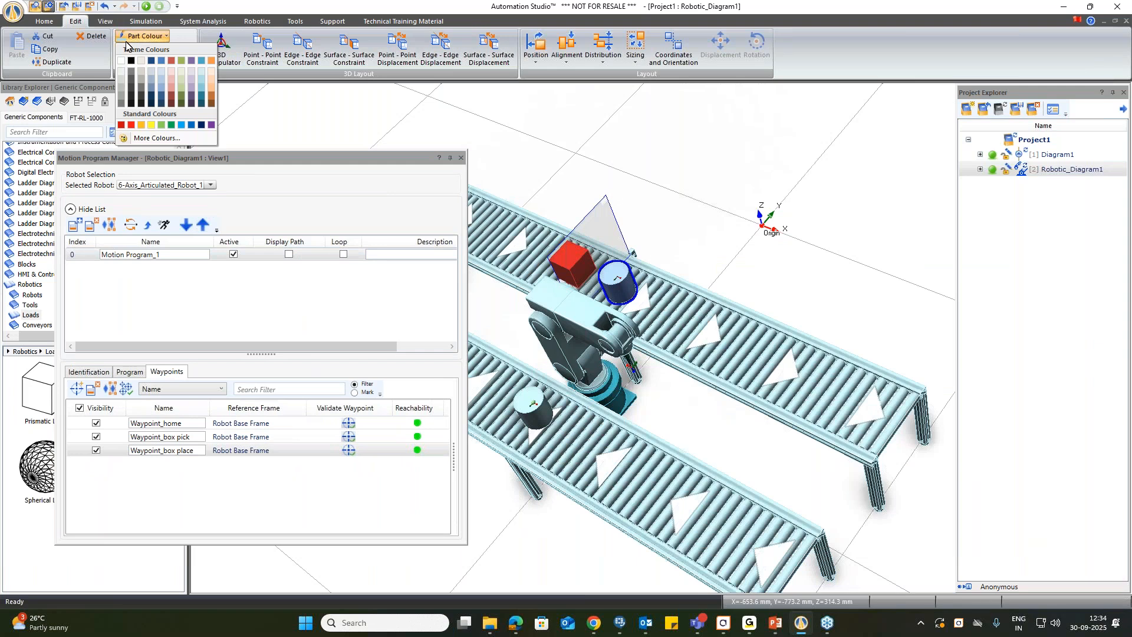
click(171, 124)
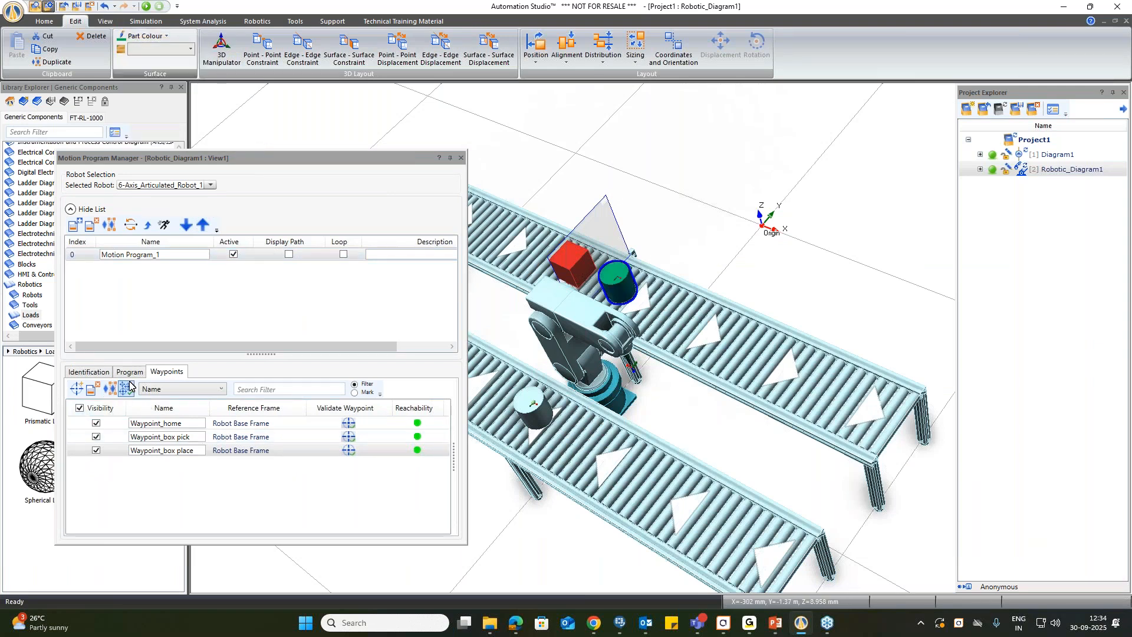
Add a waypoint at the centre of the green cylindrical load's top face and name it Waypoint_cyl pick.
click(76, 388)
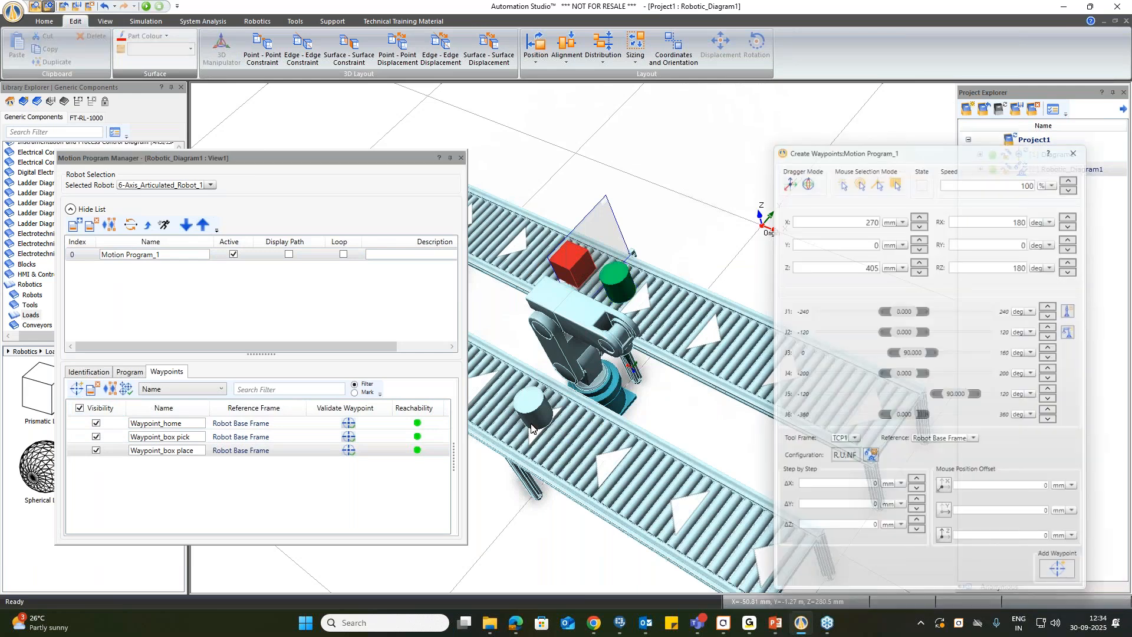
click(858, 174)
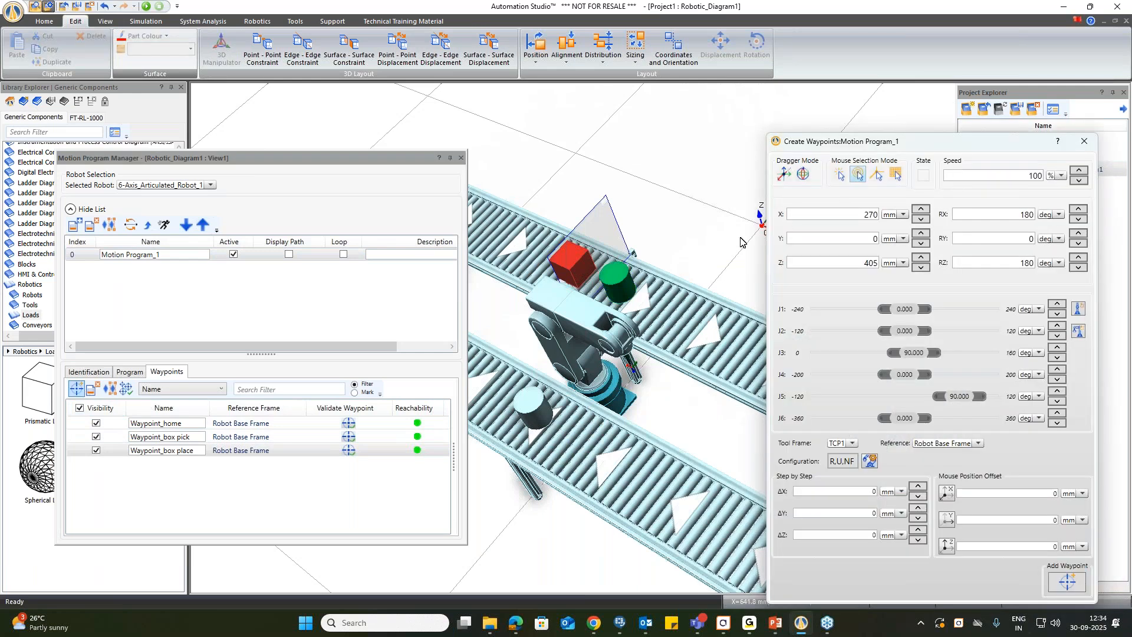
click(614, 274)
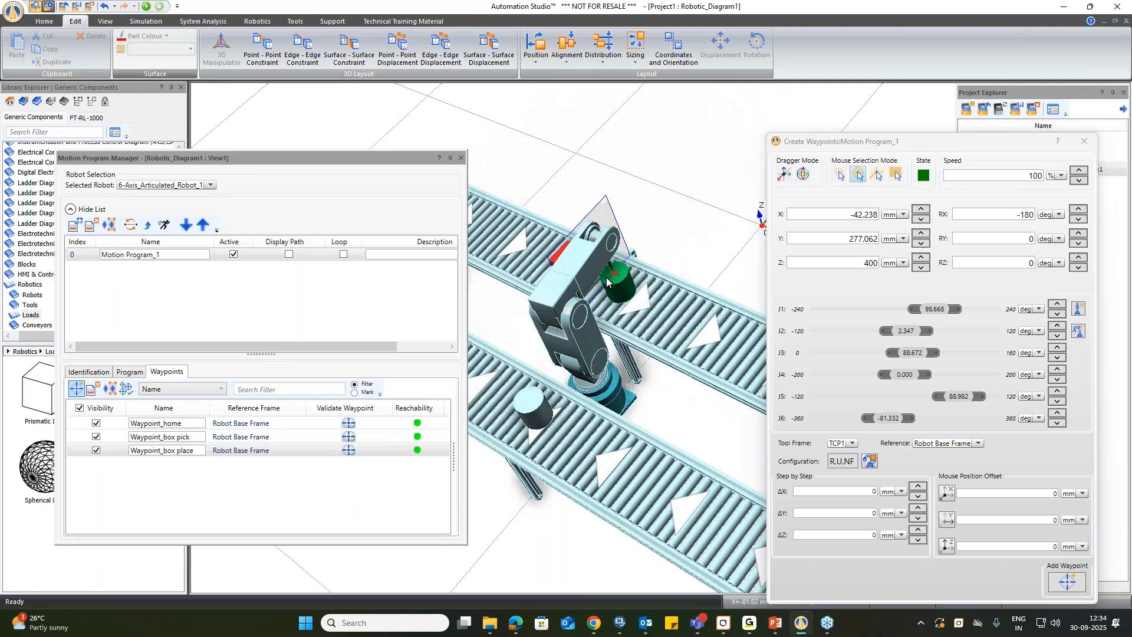
click(1056, 589)
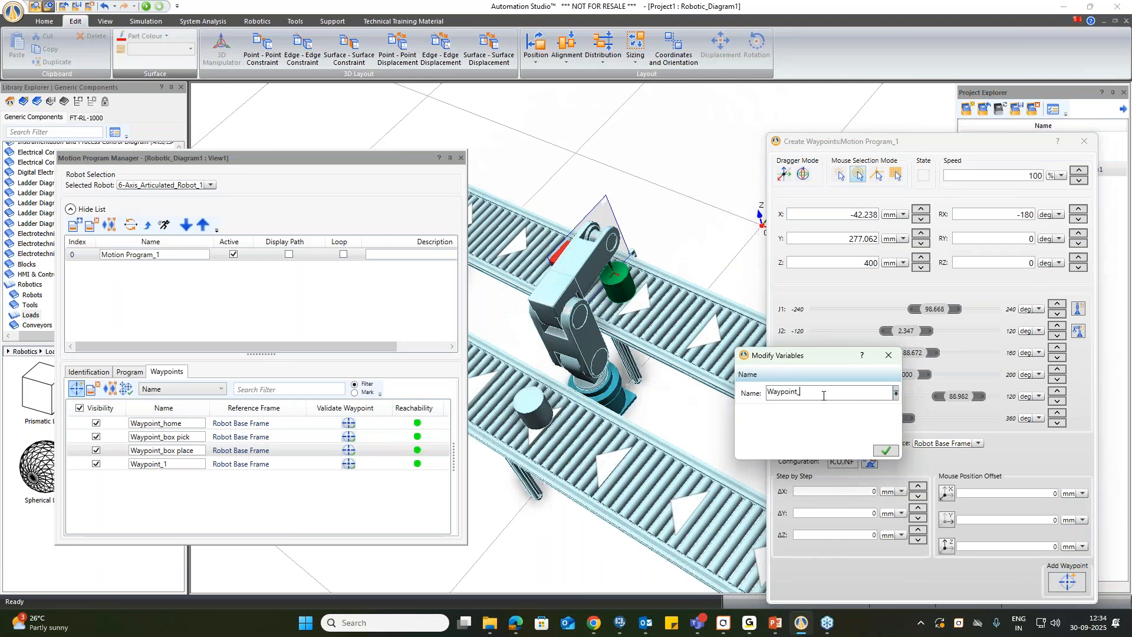
text(cyl pick)
click(886, 450)
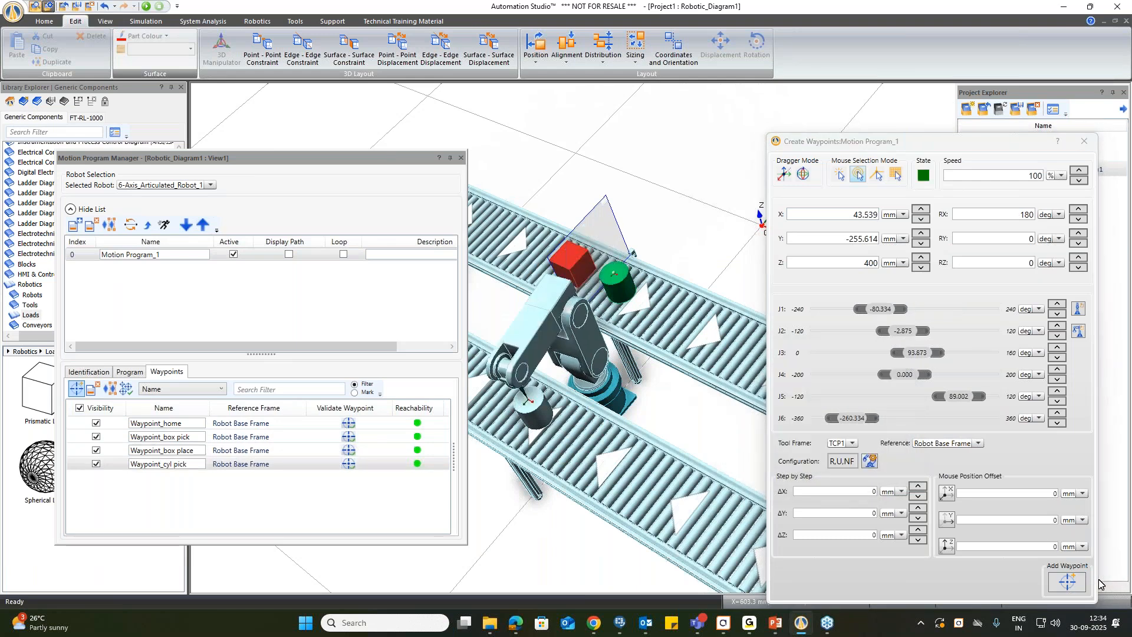
Add a waypoint on the front cylinder's top face named Waypoint_cyl place, and finish waypoint creation with the robot back in its home pose.
click(1067, 582)
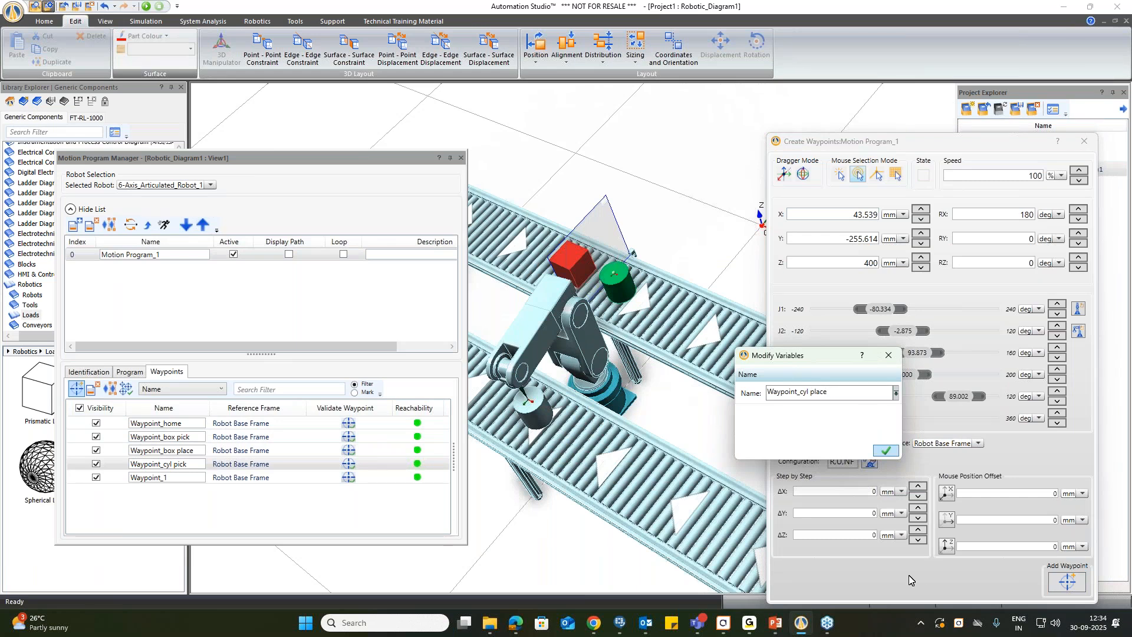
key(Return)
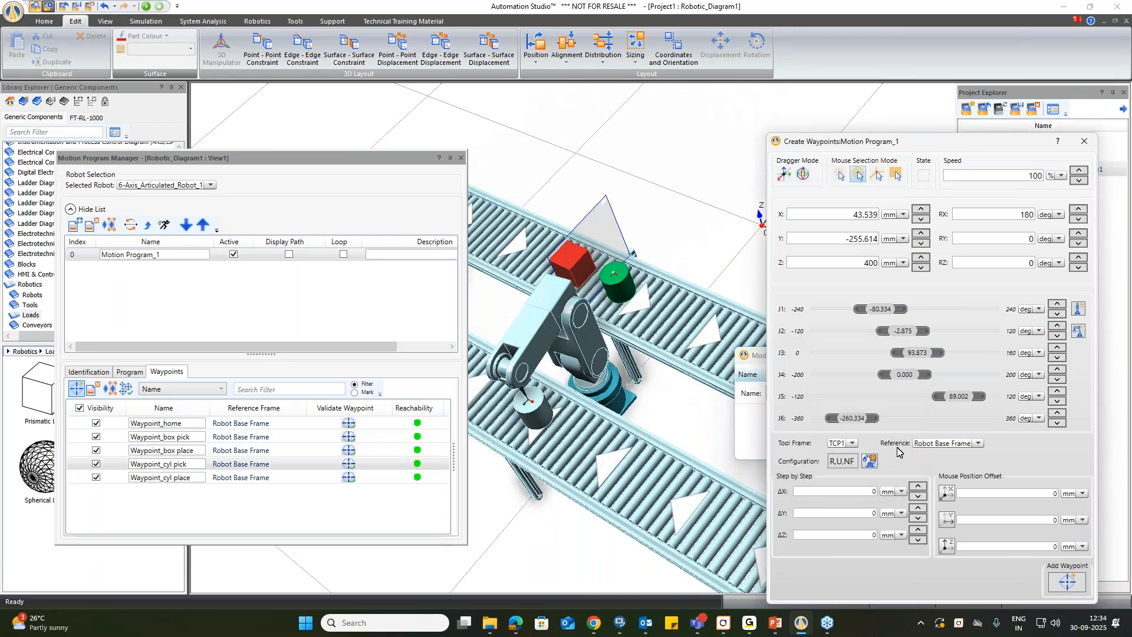
click(1076, 333)
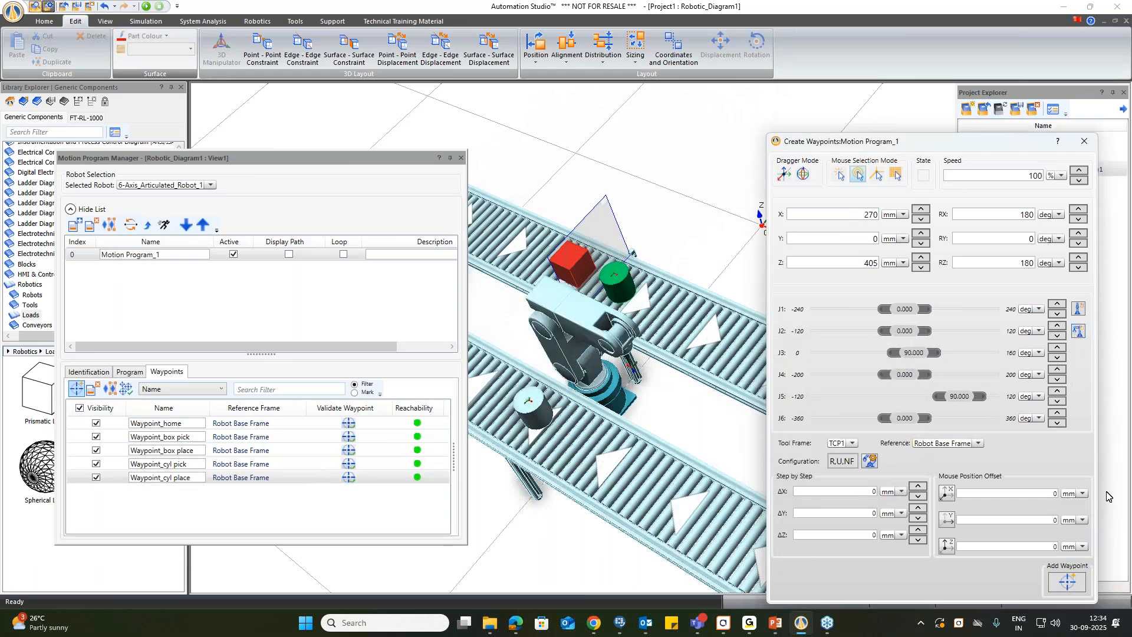
click(1084, 141)
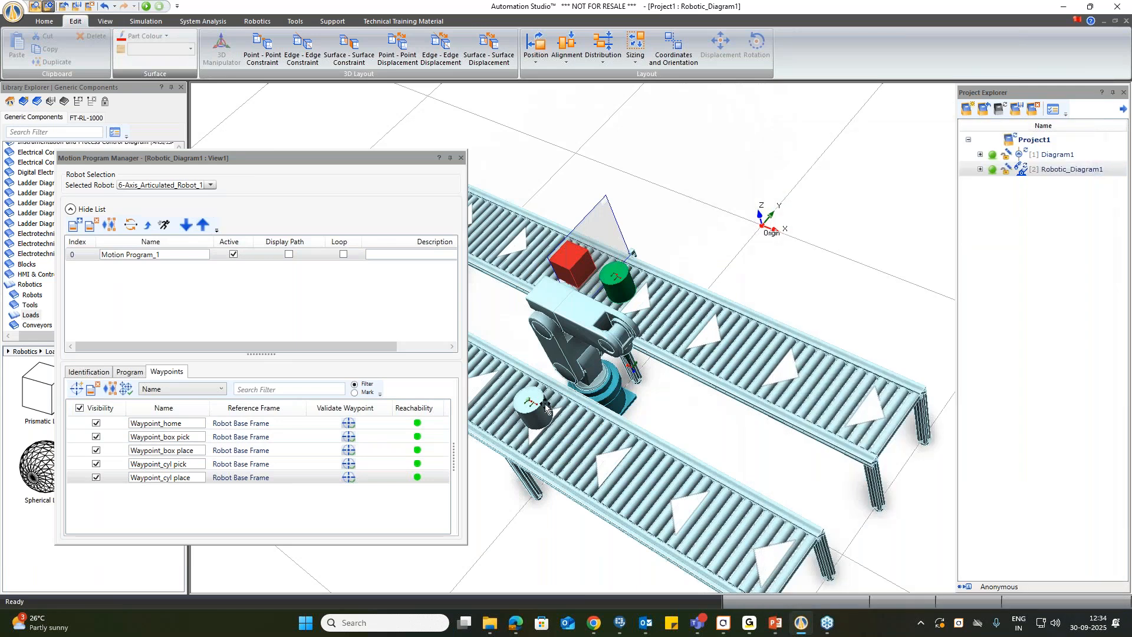
Delete the cylindrical load from the front conveyor and move the green one along the rear conveyor to the start of the curve.
click(538, 406)
click(762, 427)
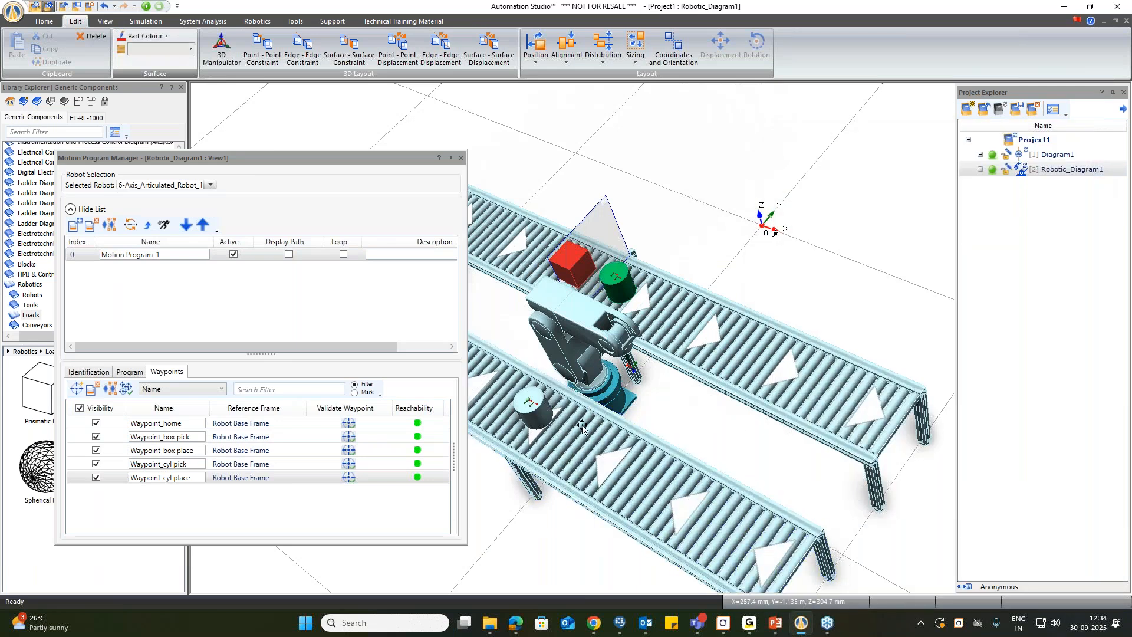
click(526, 406)
drag(524, 405, 463, 200)
Close the Motion Program Manager to uncover the whole conveyor line.
drag(387, 163, 376, 258)
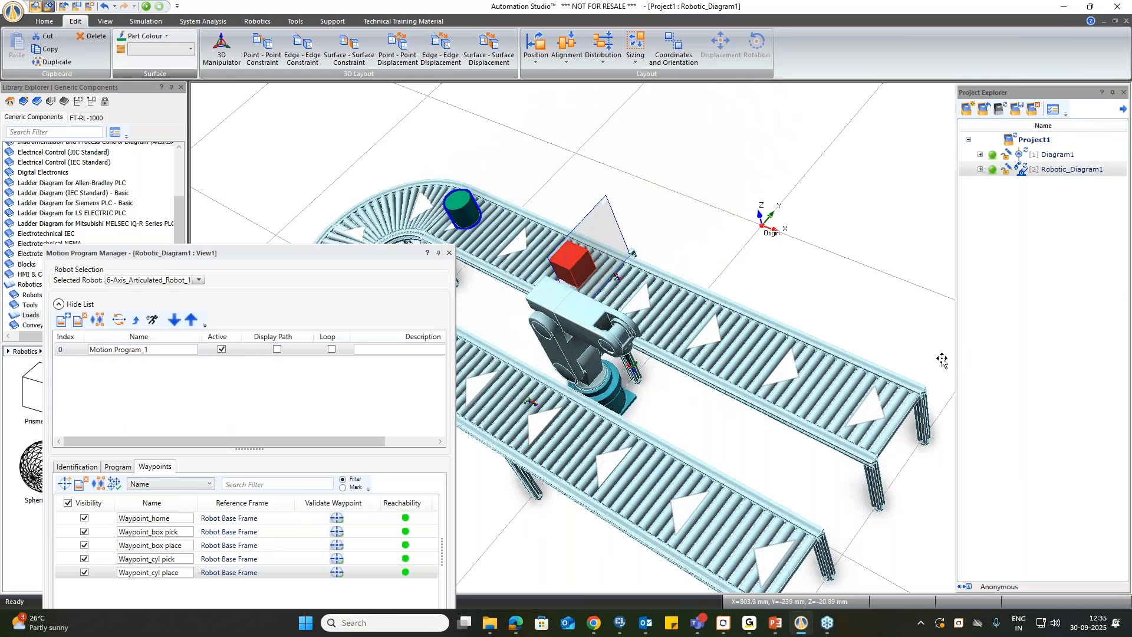
click(449, 253)
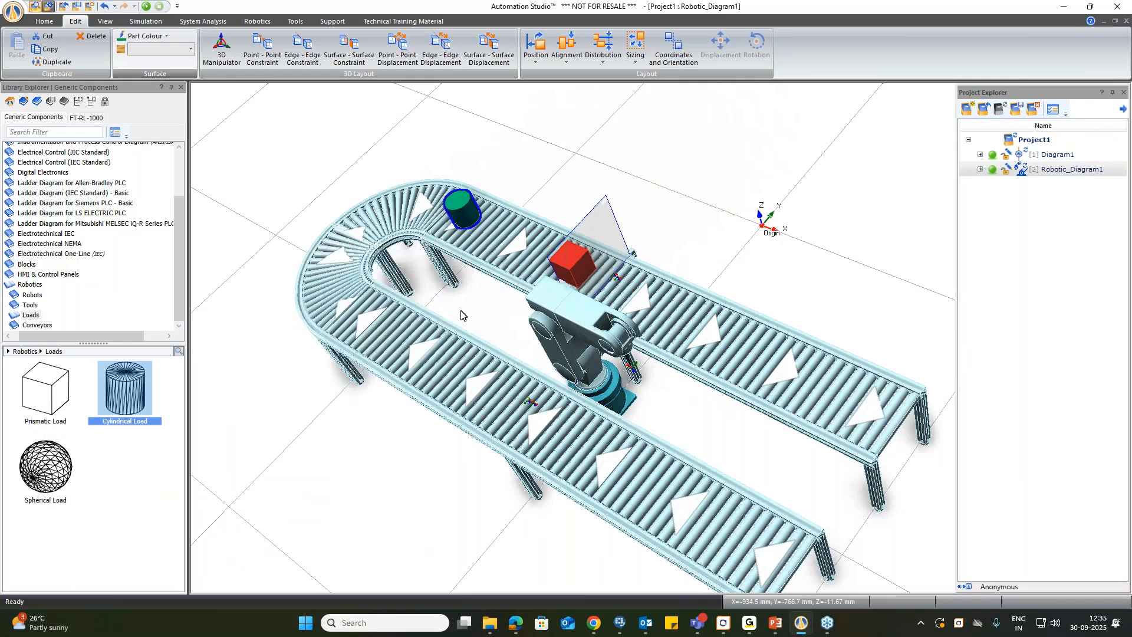
Create a new ladder diagram in Project1 from the Mitsubishi.lad template.
drag(442, 454, 439, 411)
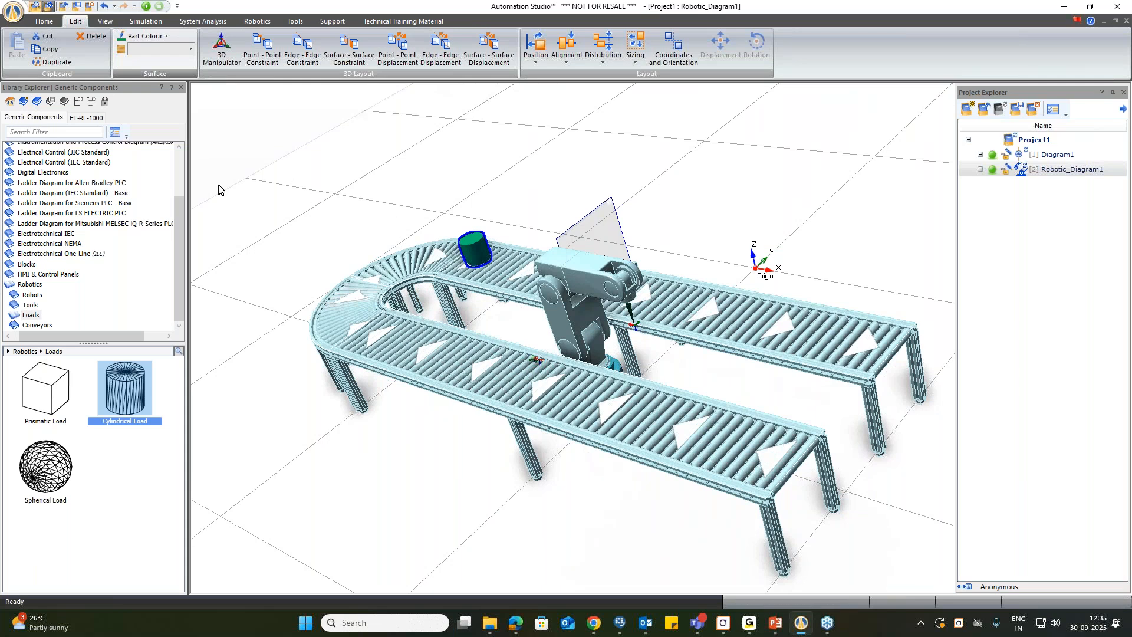
right_click(1018, 141)
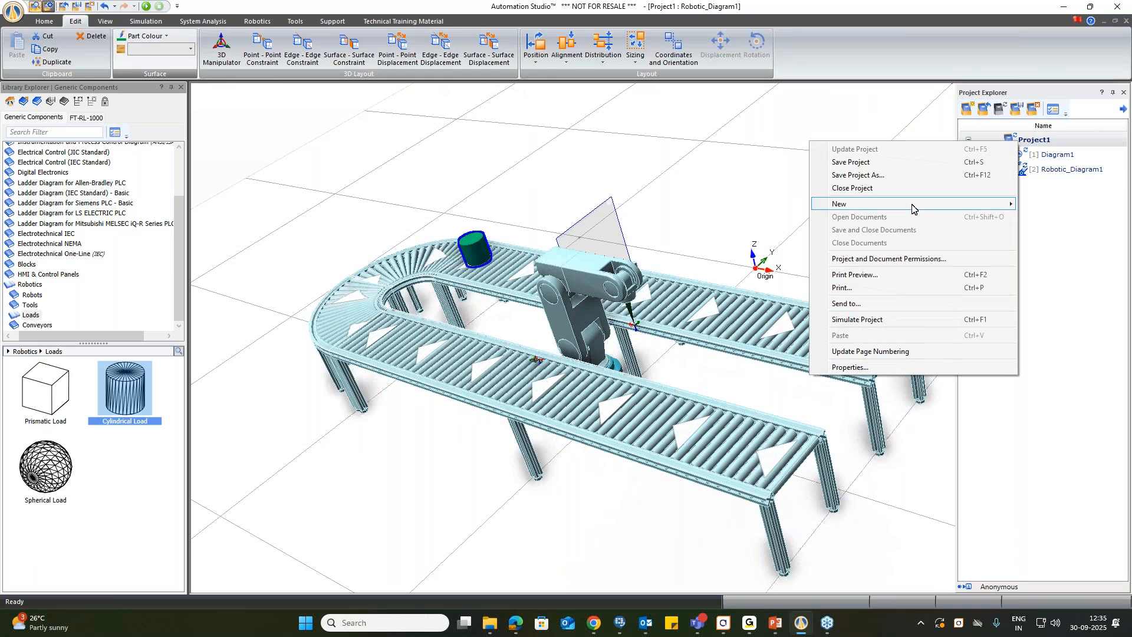
mouse_move(843, 207)
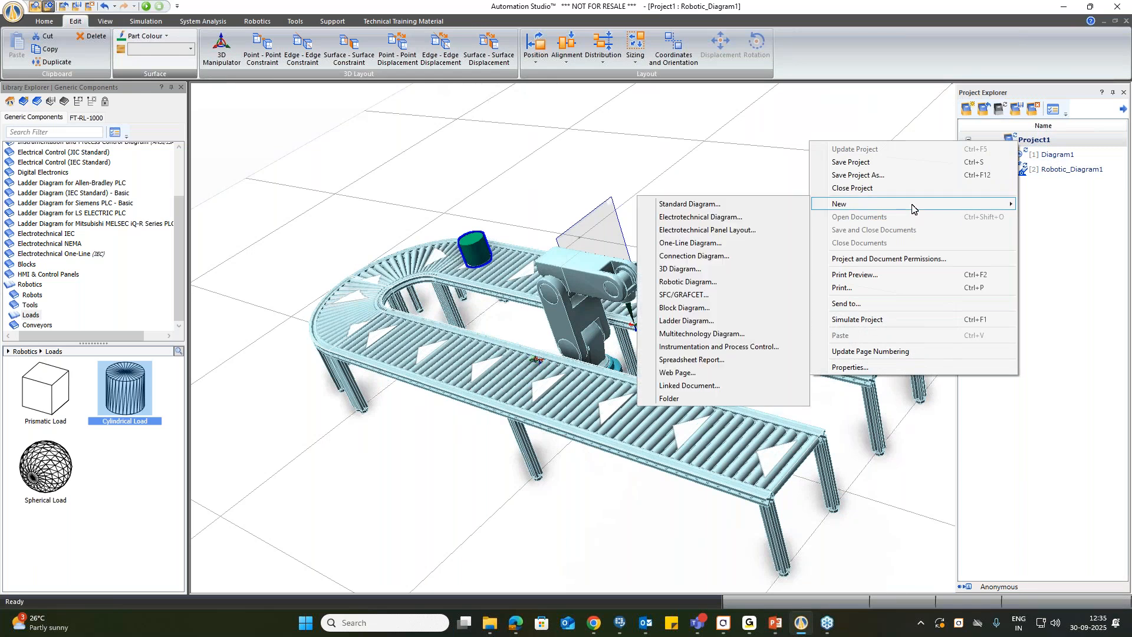
click(693, 320)
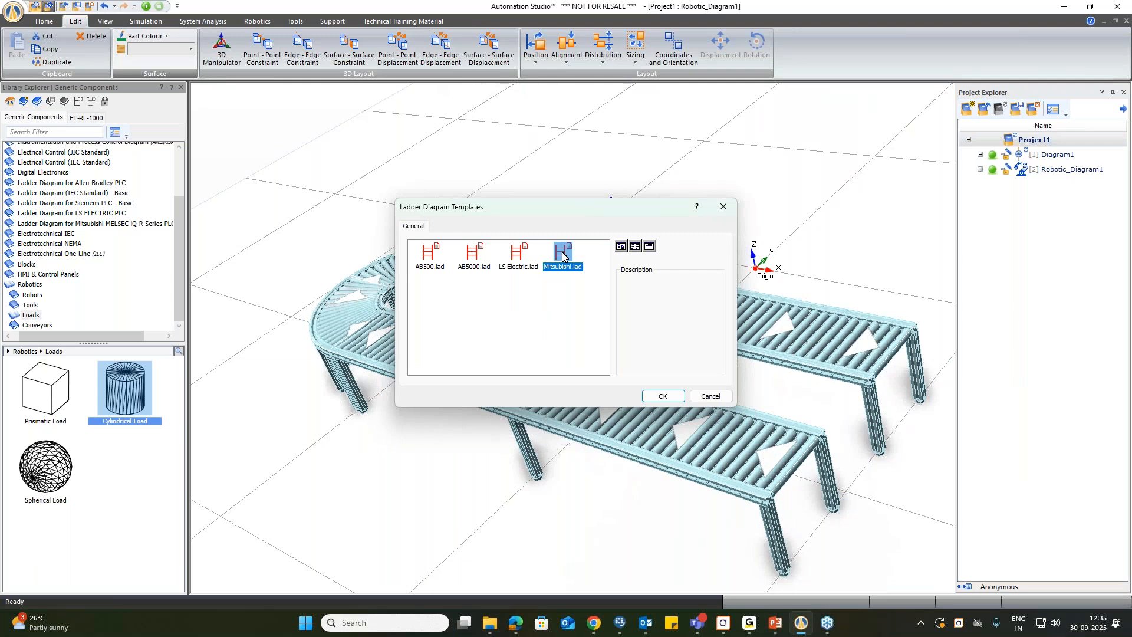
click(659, 396)
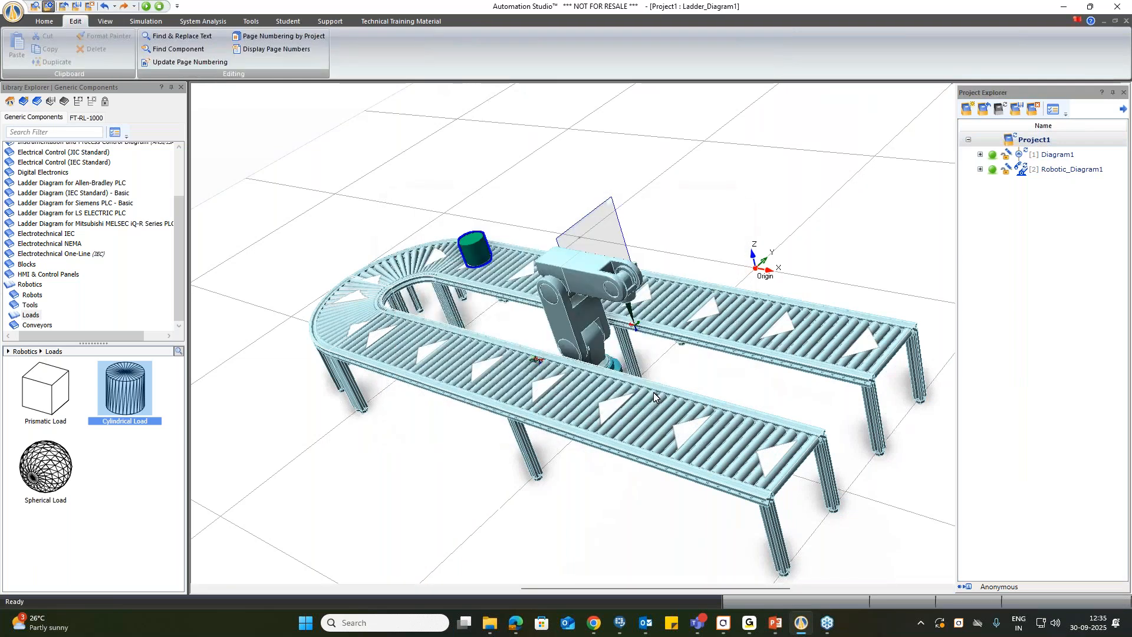
mouse_move(626, 589)
mouse_down()
mouse_move(658, 588)
mouse_move(636, 585)
mouse_up()
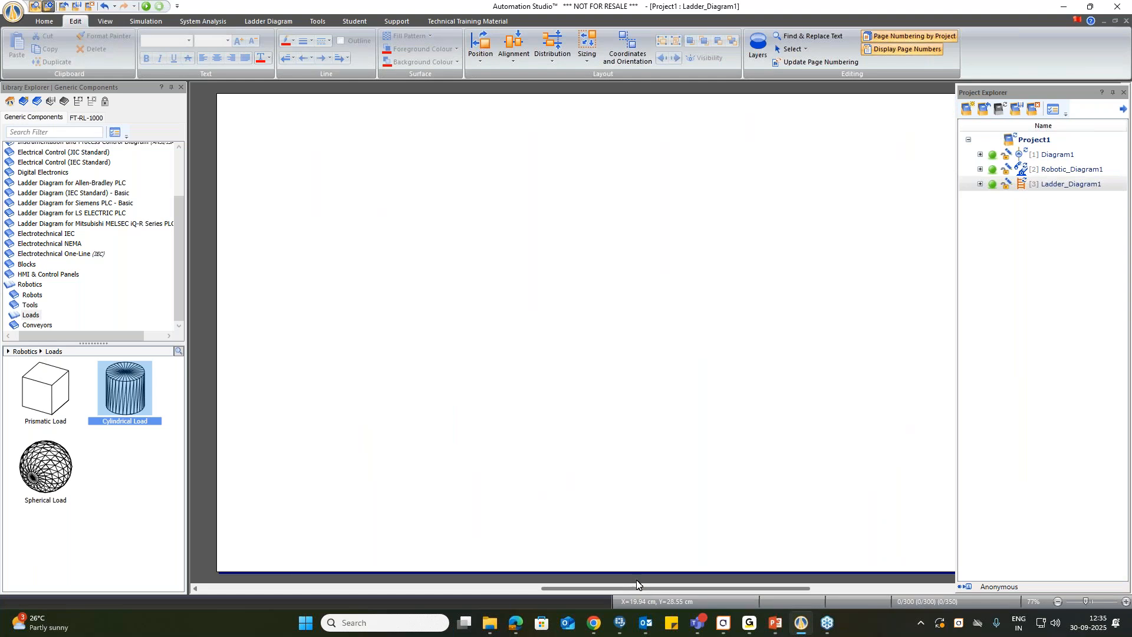
Tile the open documents vertically and close the Diagram1 window.
click(113, 22)
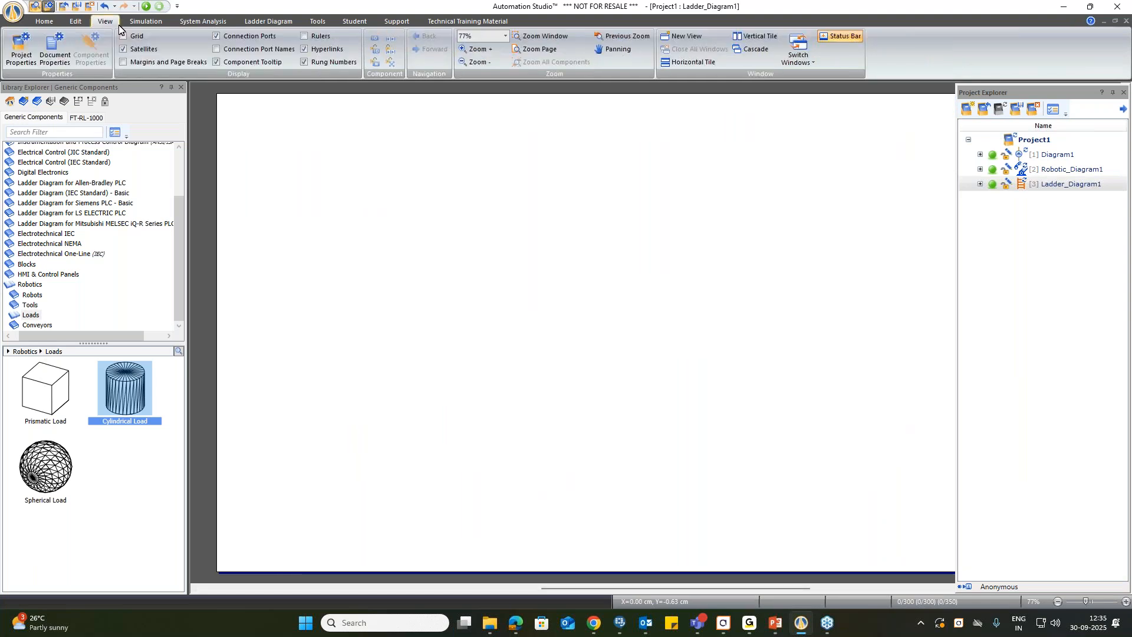
click(752, 37)
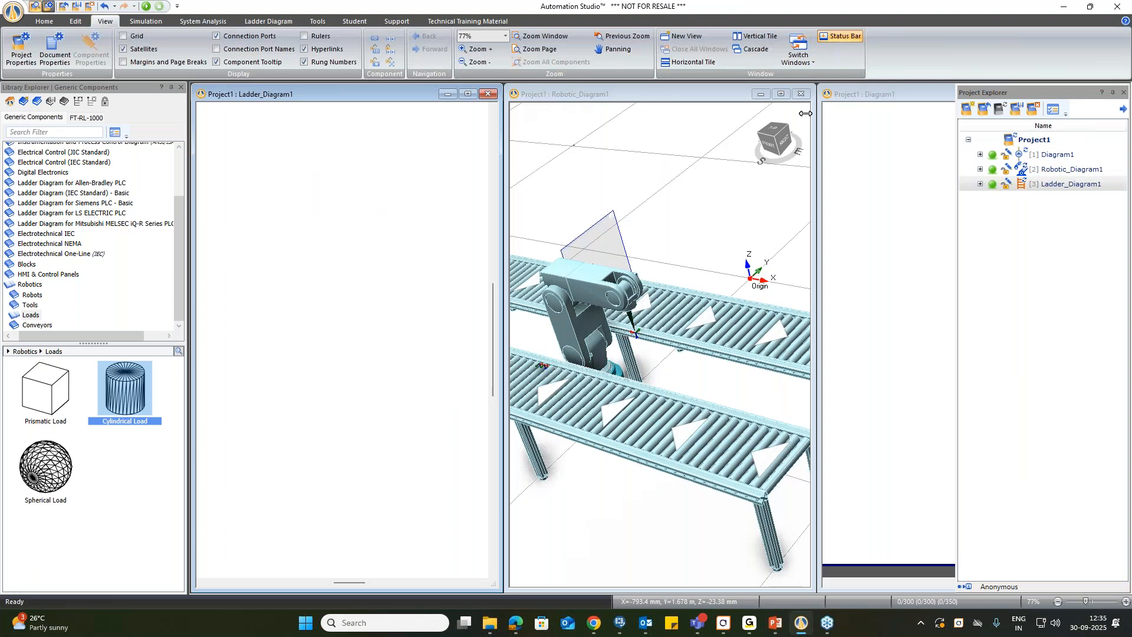
double_click(868, 95)
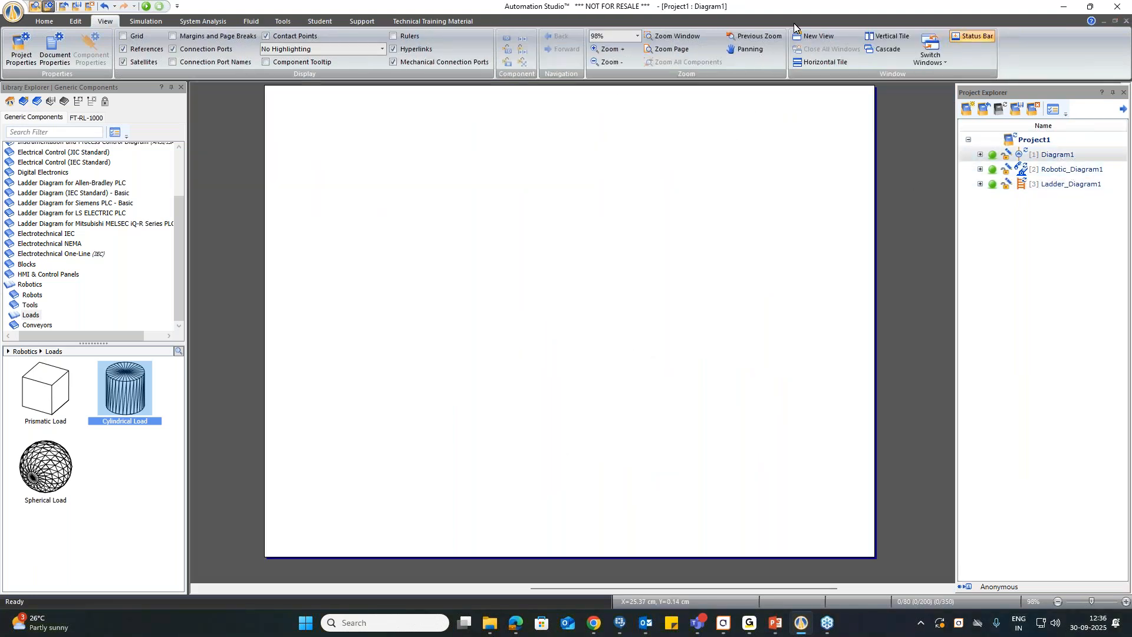
click(887, 36)
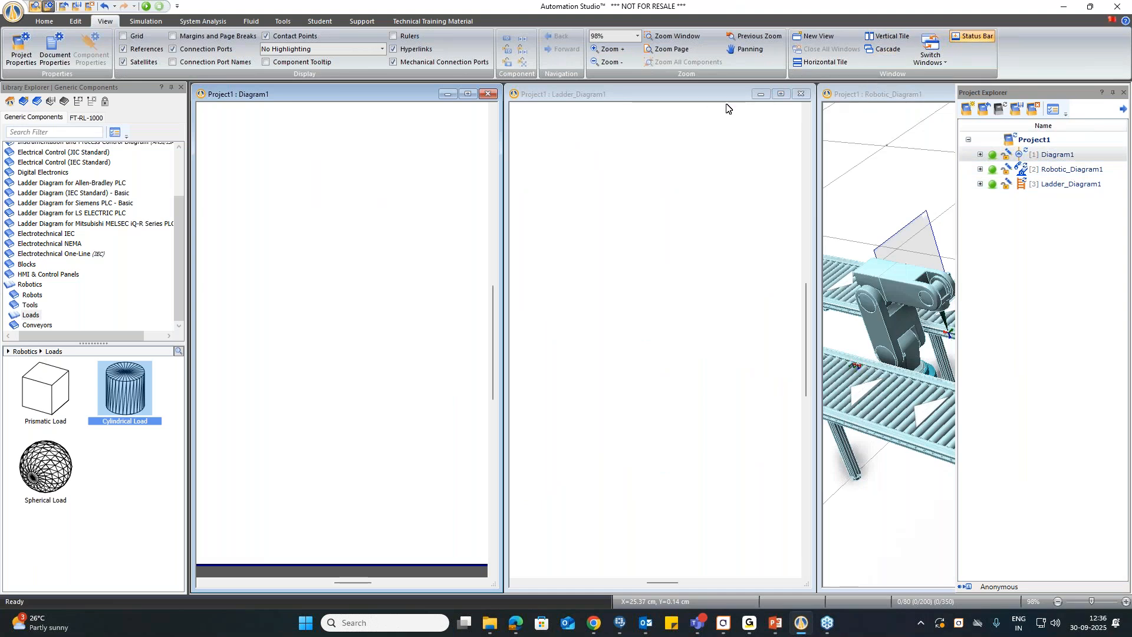
click(490, 95)
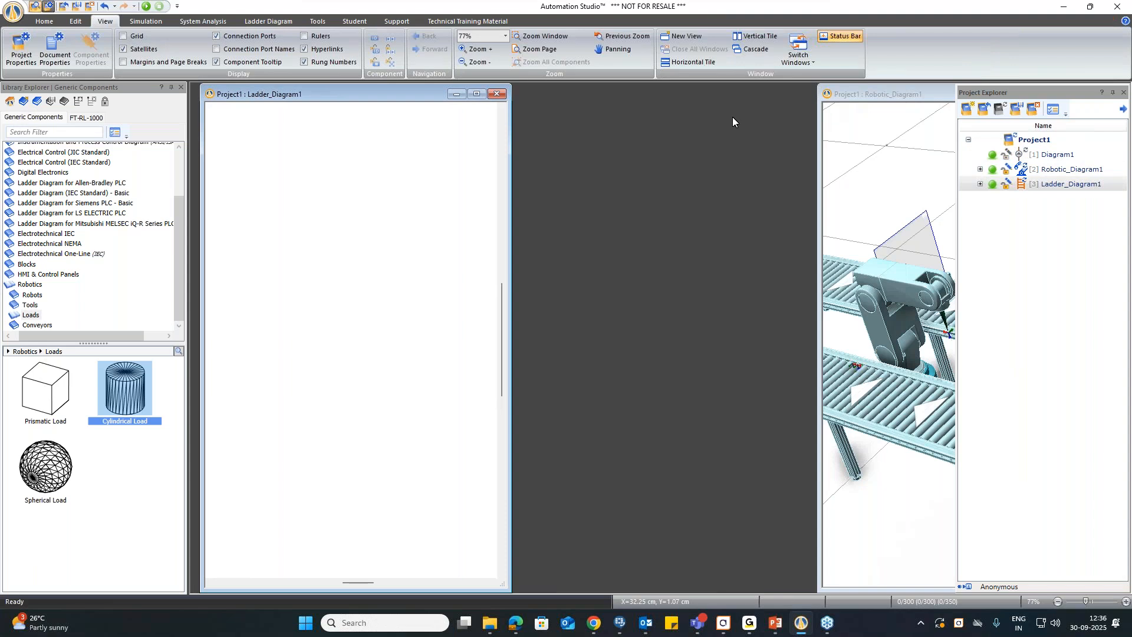
Place the Robotic_Diagram1 window beside the ladder diagram and widen it to fill the free workspace.
click(852, 95)
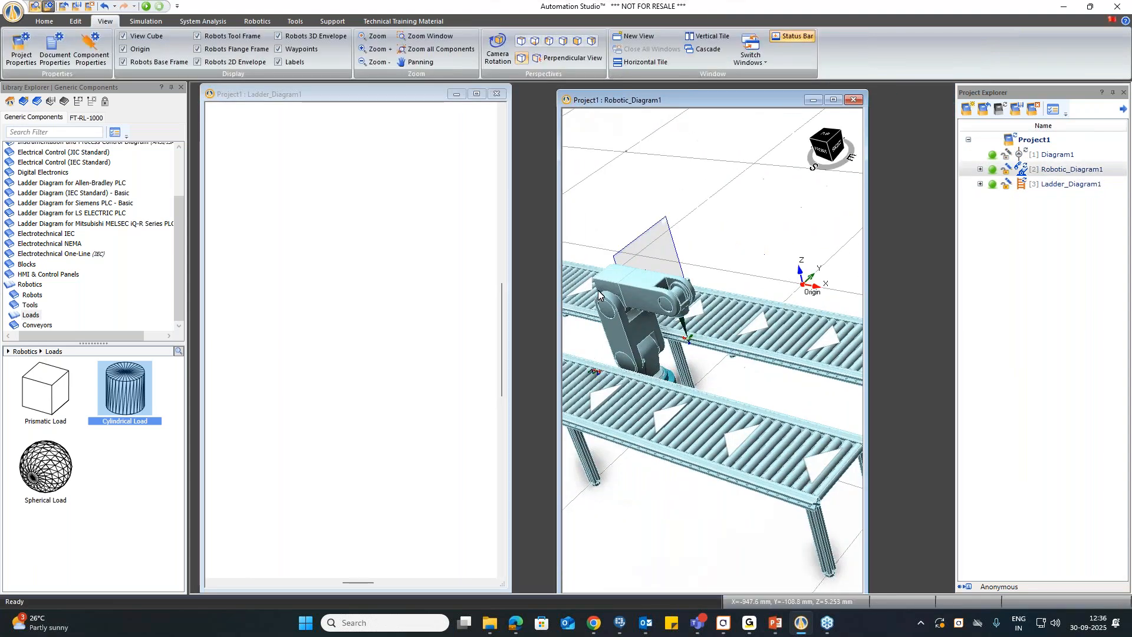
drag(559, 306, 514, 308)
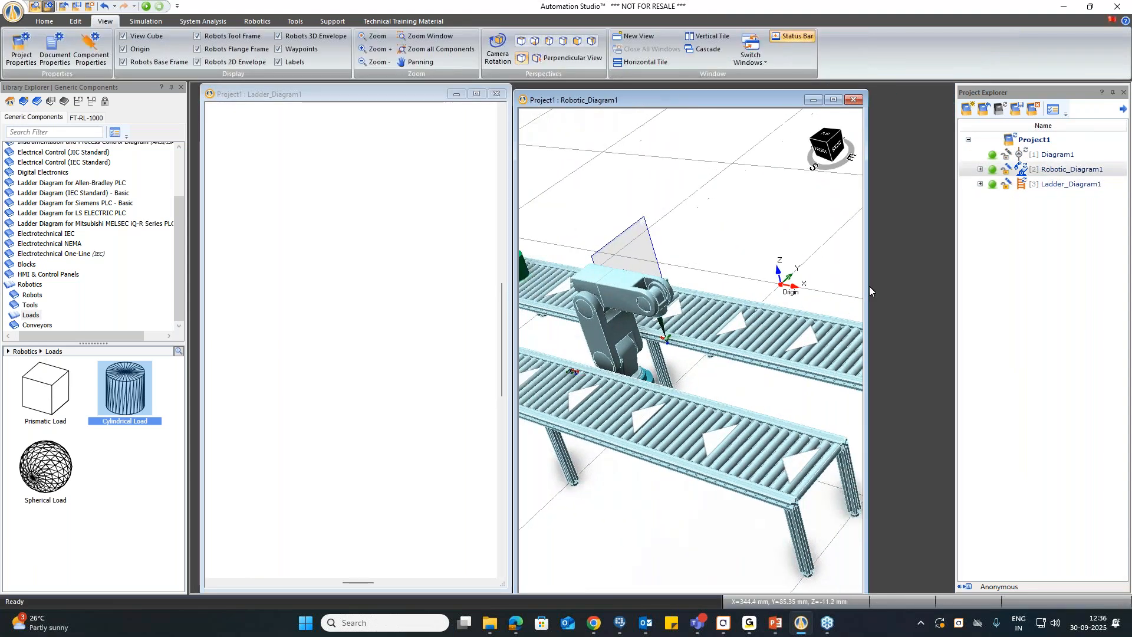
drag(872, 289, 956, 289)
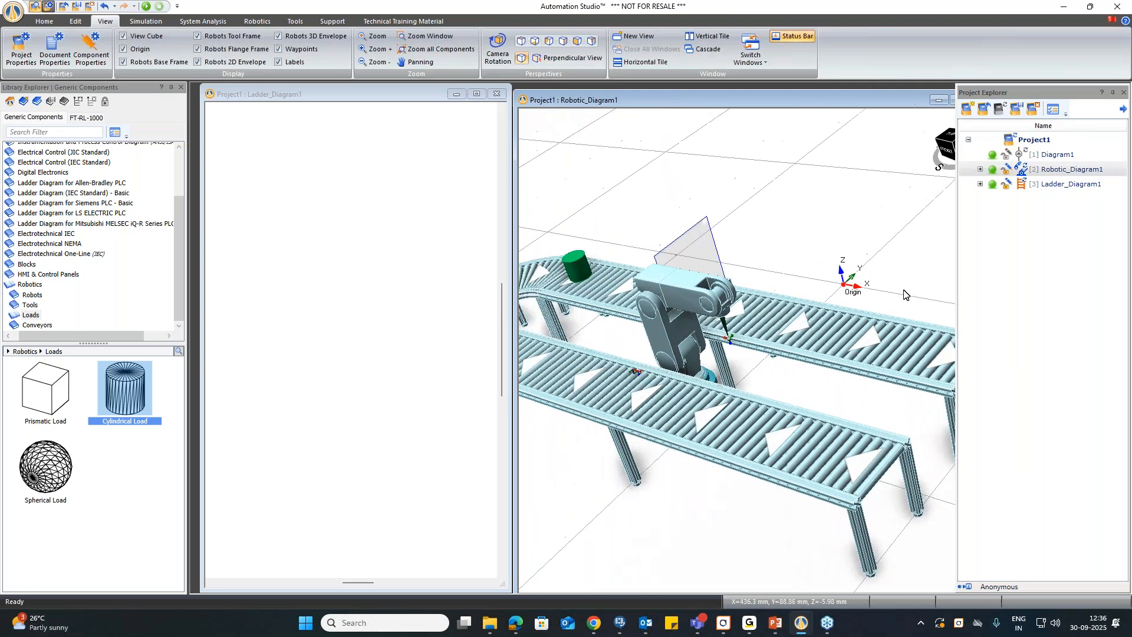
right_click(782, 214)
click(827, 356)
scroll(662, 281, up, 4)
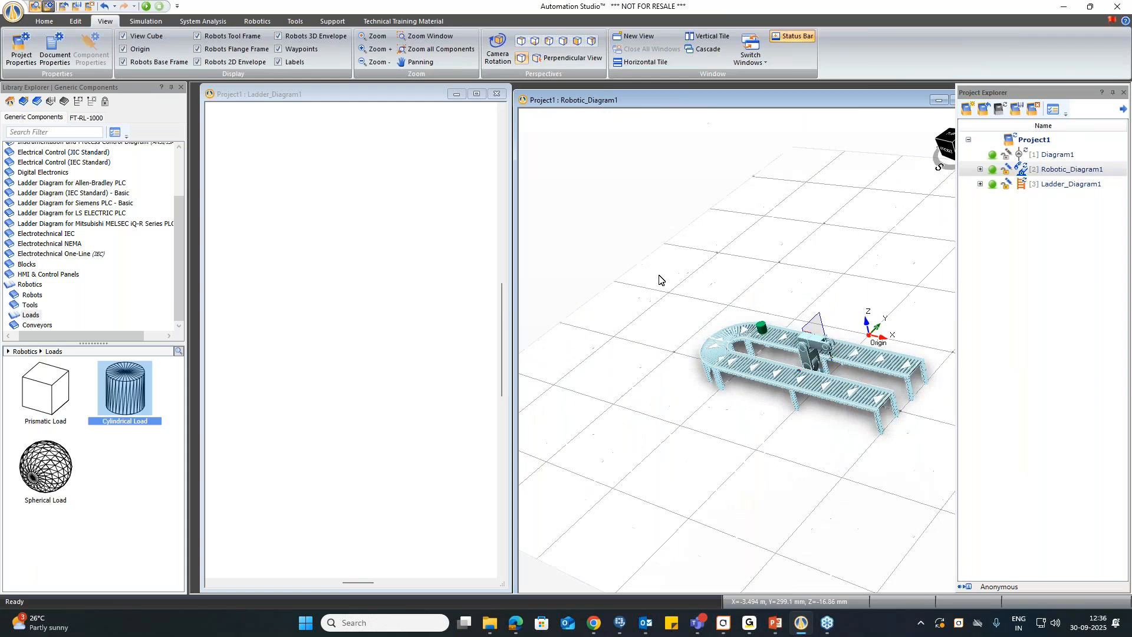
scroll(896, 357, up, 3)
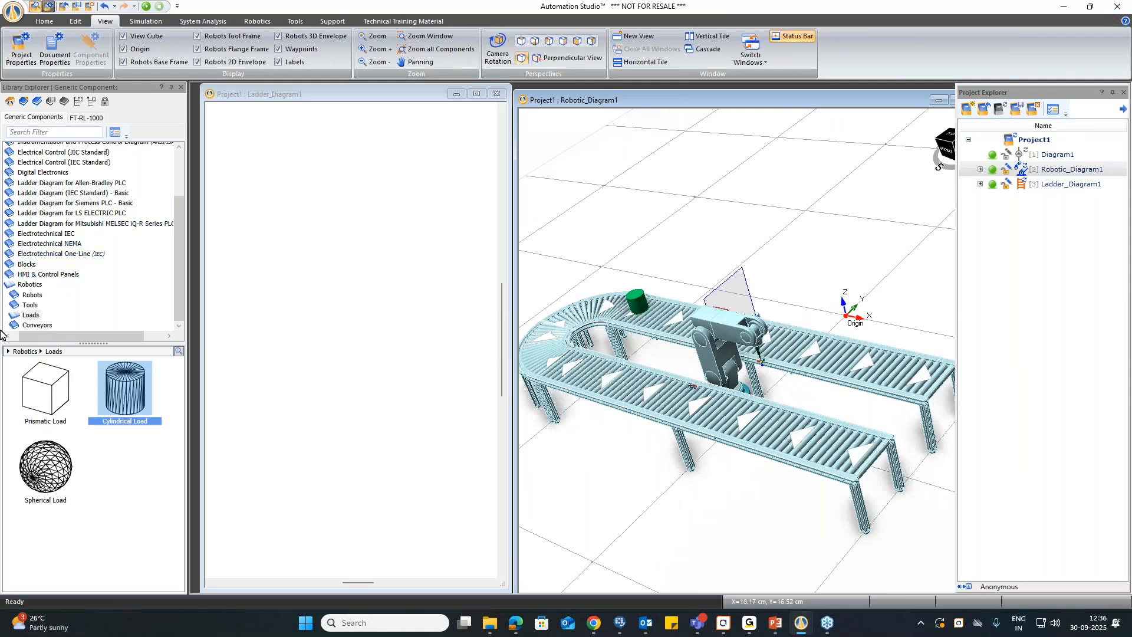
Add a Mitsubishi MELSEC iQ-R power rail to the ladder diagram and a round momentary push-button above it with the alias START.
click(84, 224)
drag(81, 408, 350, 273)
click(49, 274)
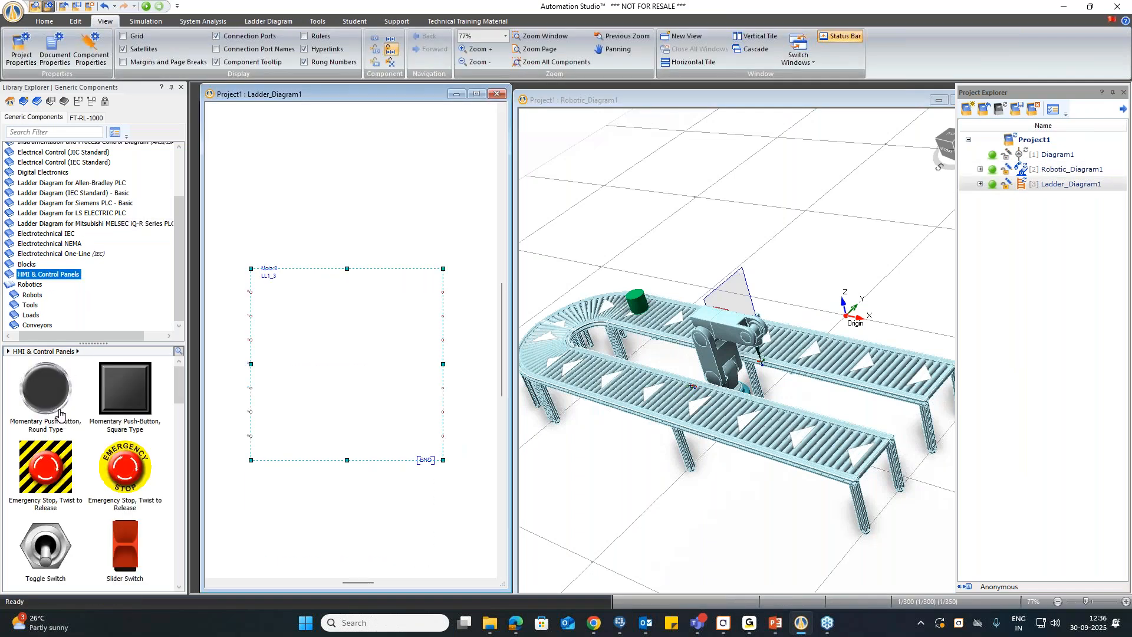
drag(59, 413, 347, 215)
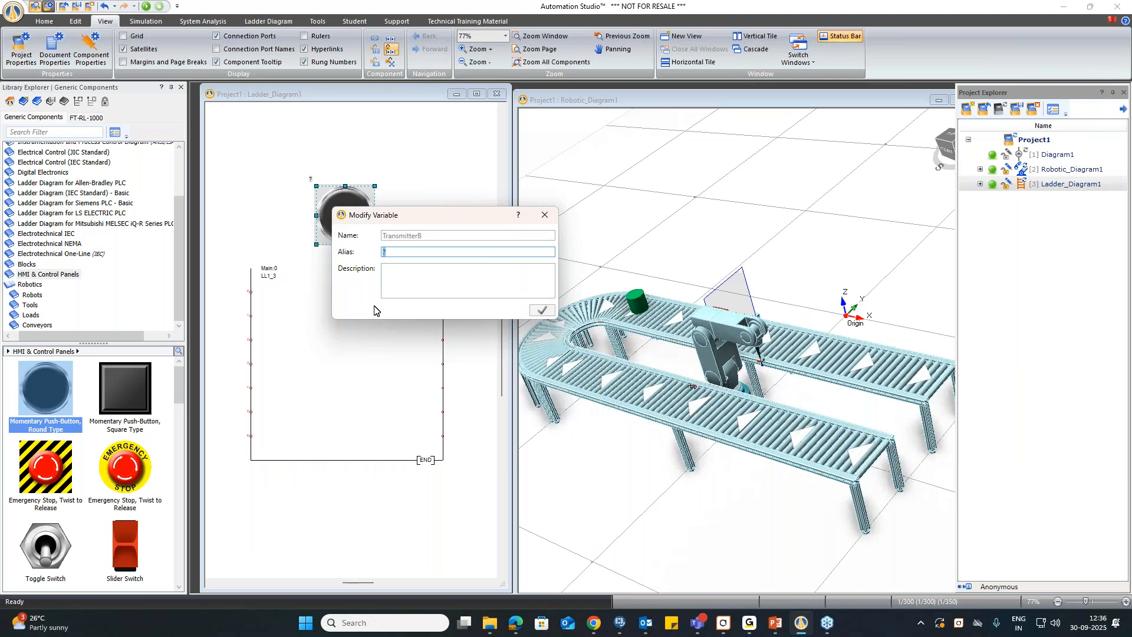
text(START)
click(547, 316)
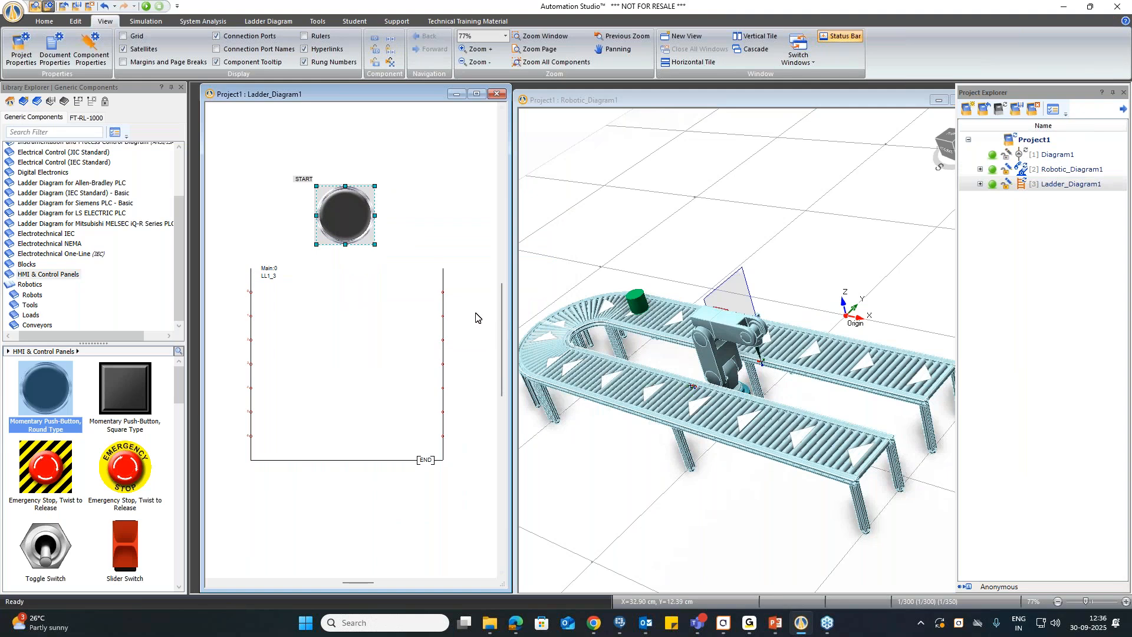
Place an LD contact and an OUT coil on the first rung, leaving both without assigned variables.
click(111, 224)
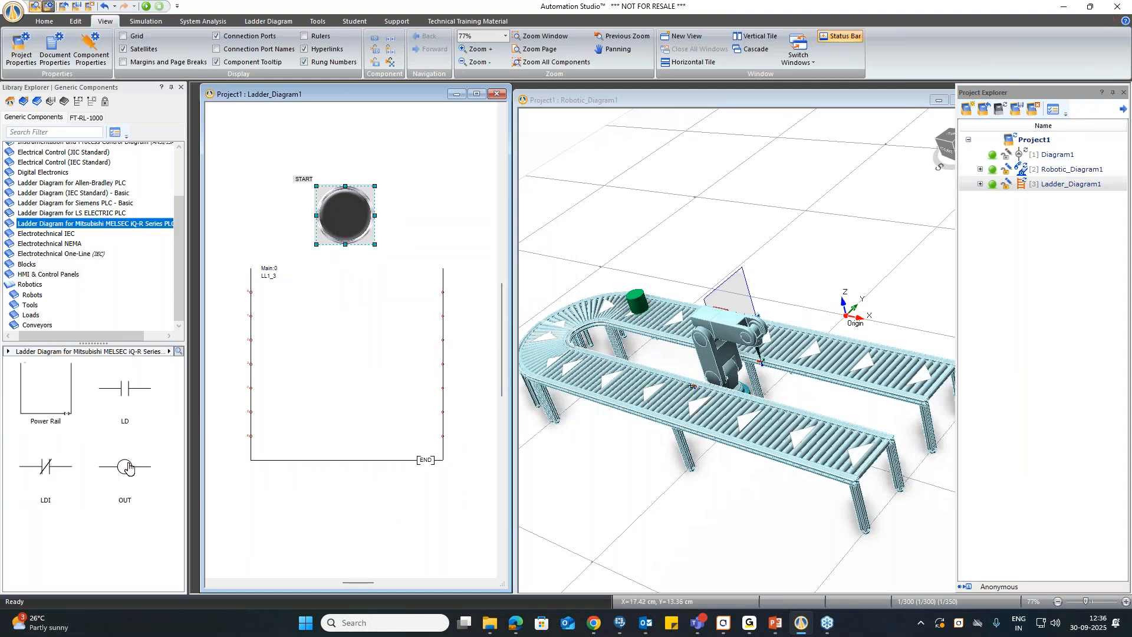
drag(121, 401, 266, 298)
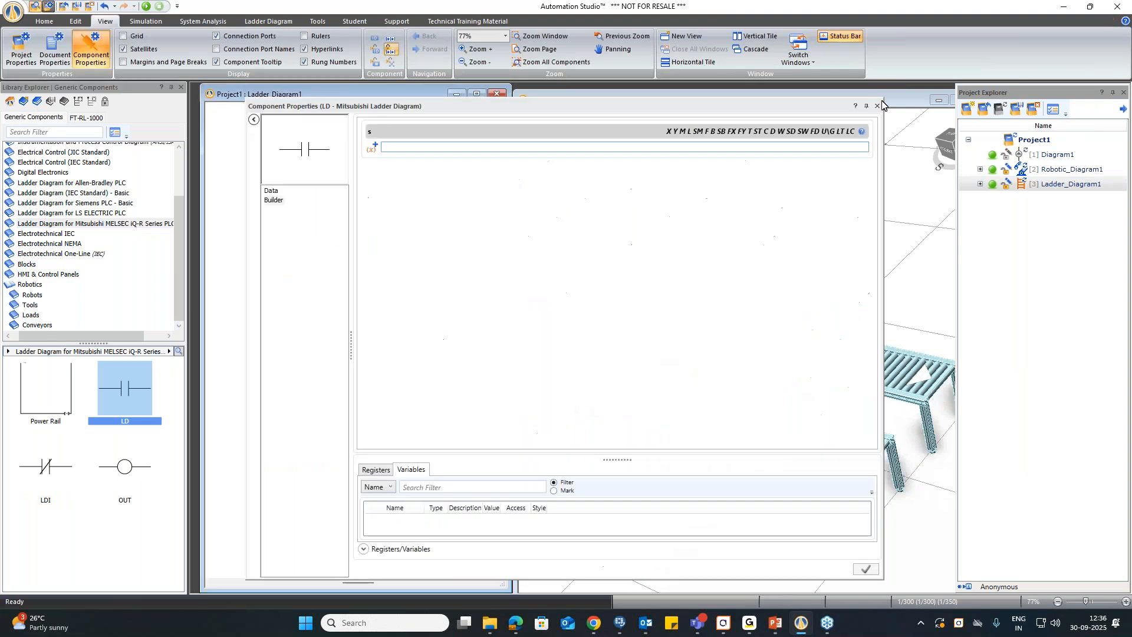
click(878, 107)
drag(135, 472, 425, 288)
click(877, 107)
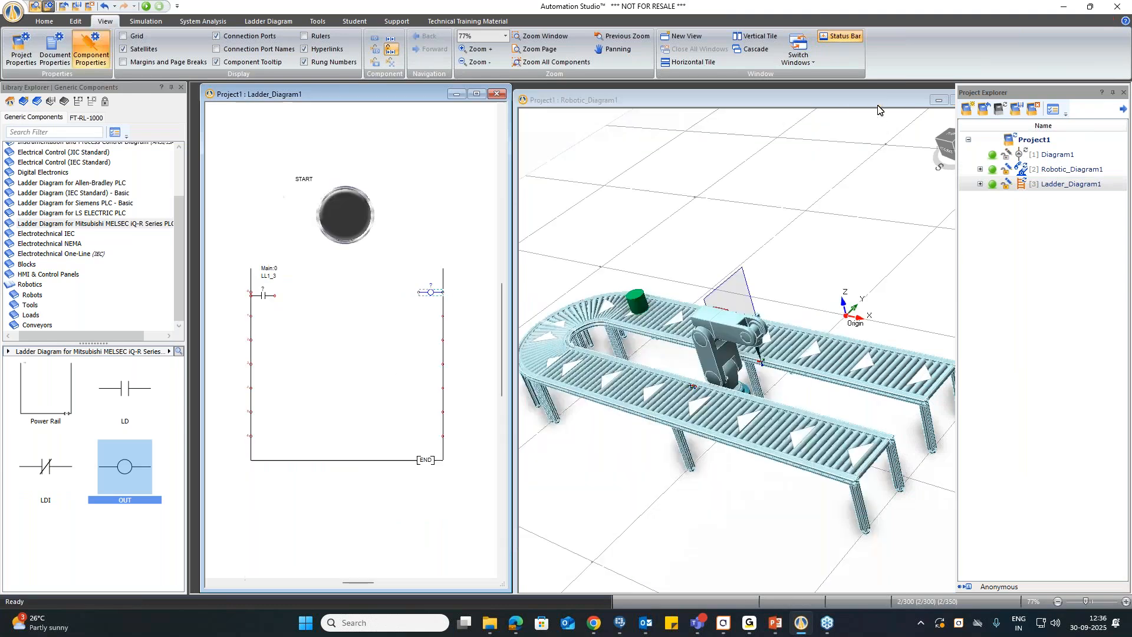
Place an unassigned LD contact and OUT coil on the second rung of the power rail.
right_click(427, 190)
click(475, 288)
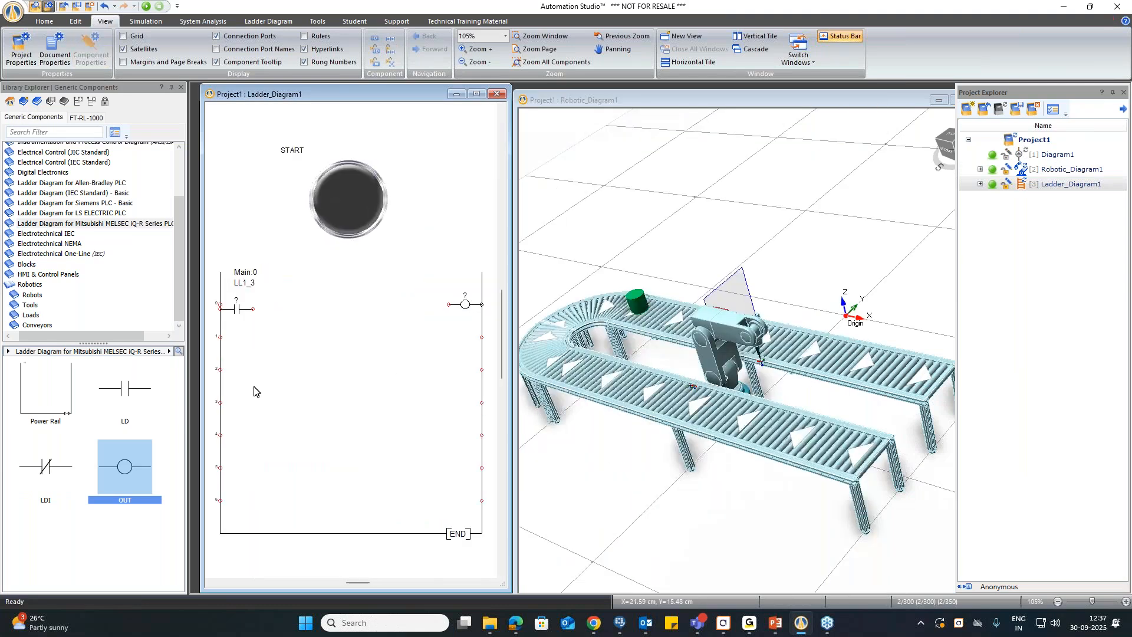
drag(124, 388, 224, 367)
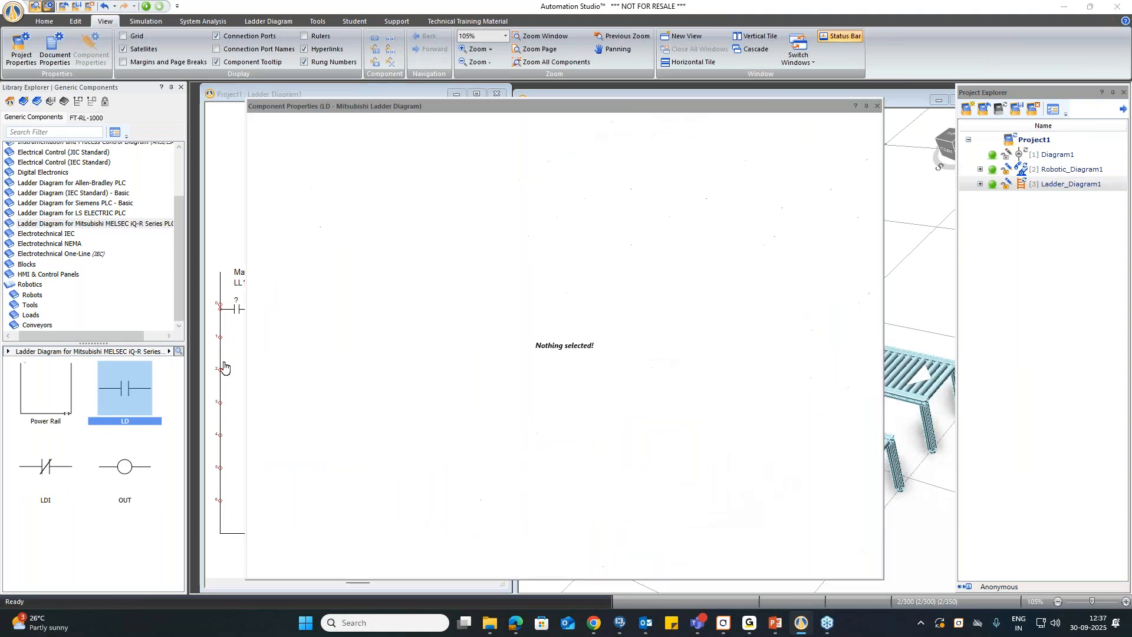
click(877, 106)
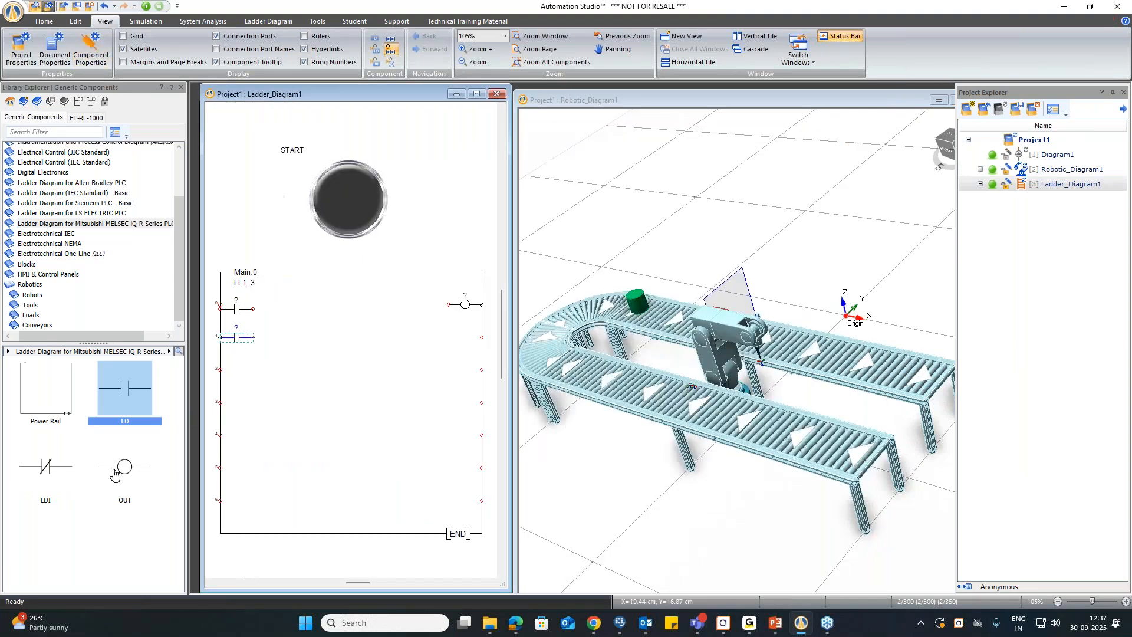
drag(115, 472, 464, 334)
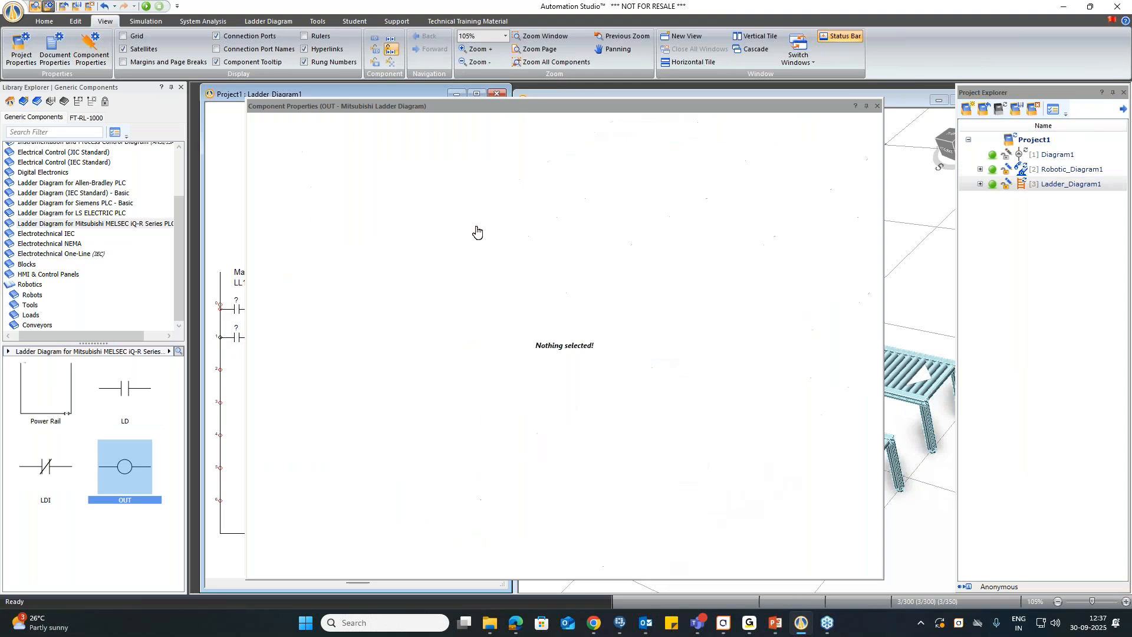
click(878, 107)
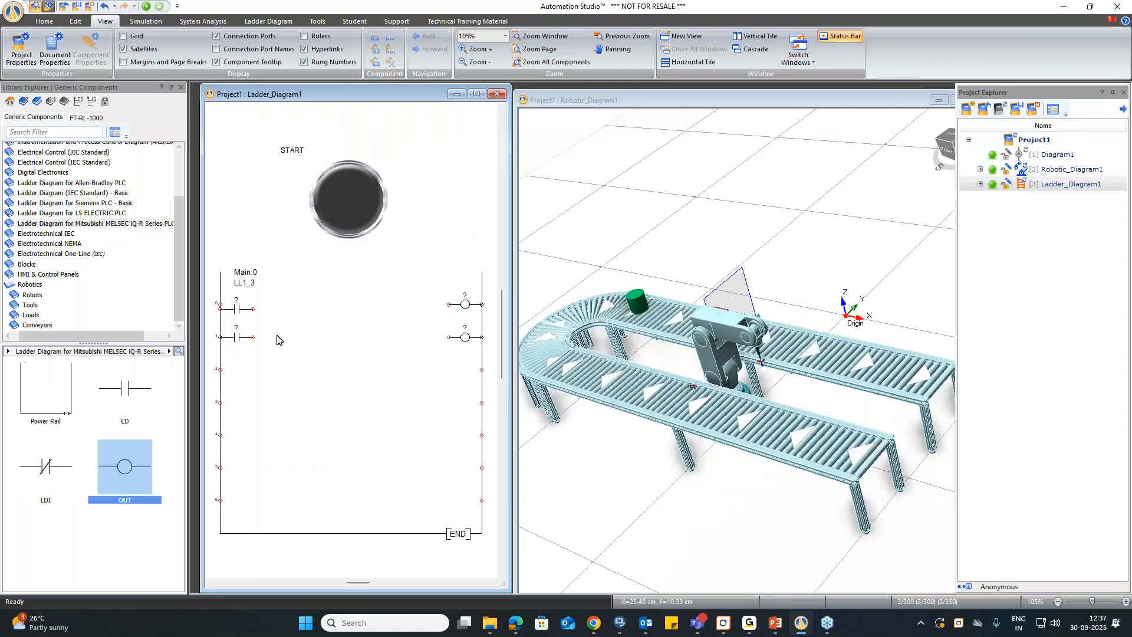
Wire the contact to the coil on both rungs, nudging the first contact up into line with its coil.
drag(253, 308, 449, 305)
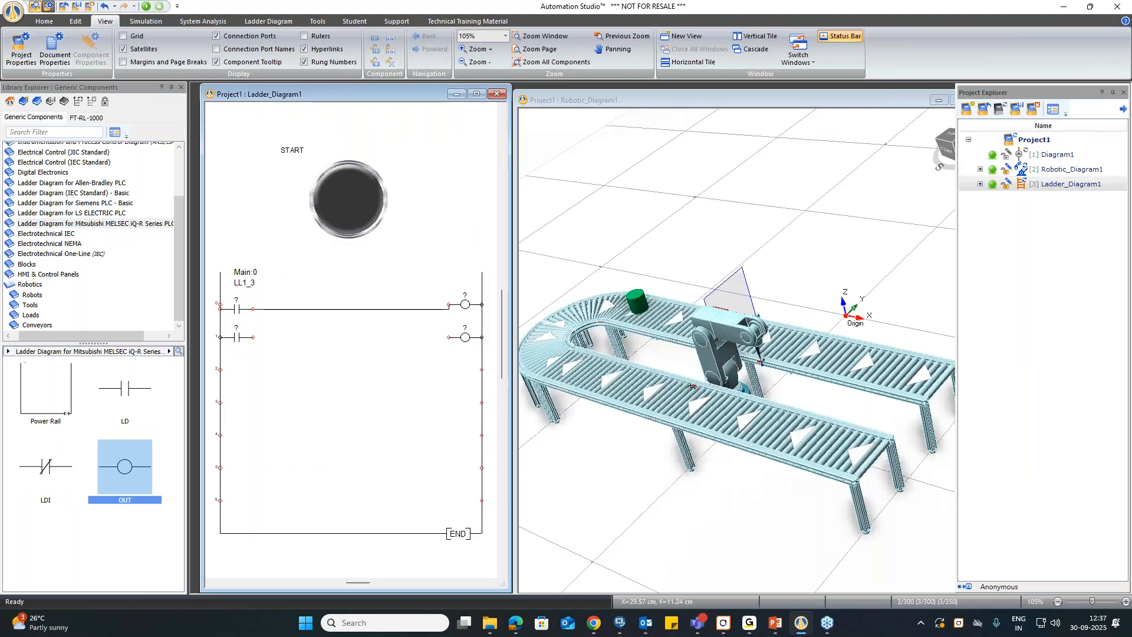
click(244, 310)
key(Up)
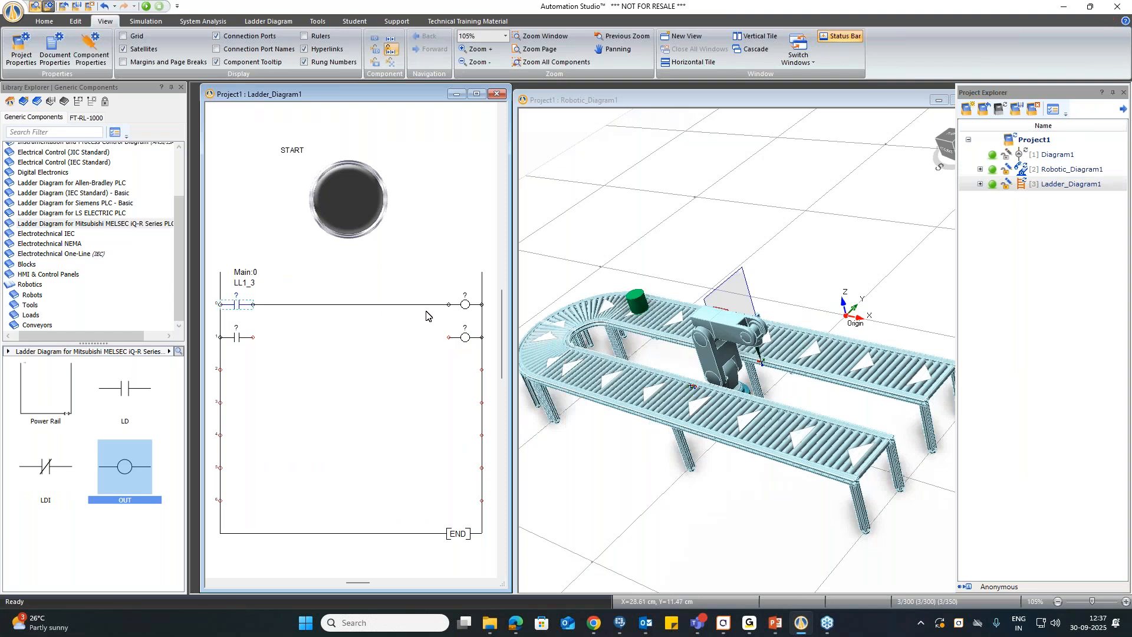
drag(448, 337, 253, 337)
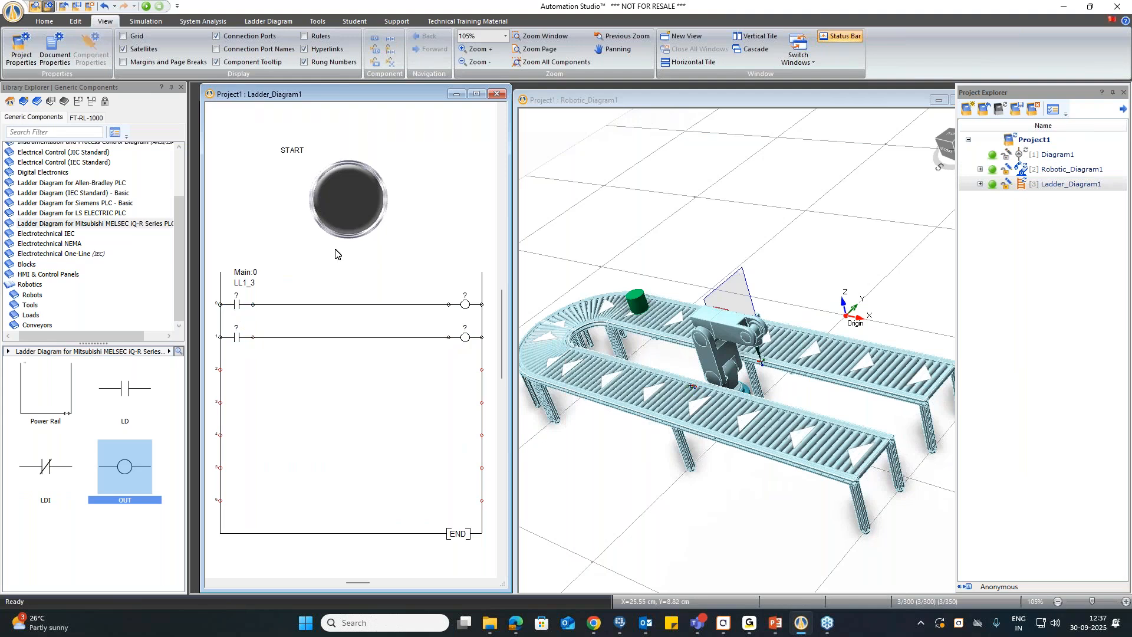
drag(202, 259, 193, 259)
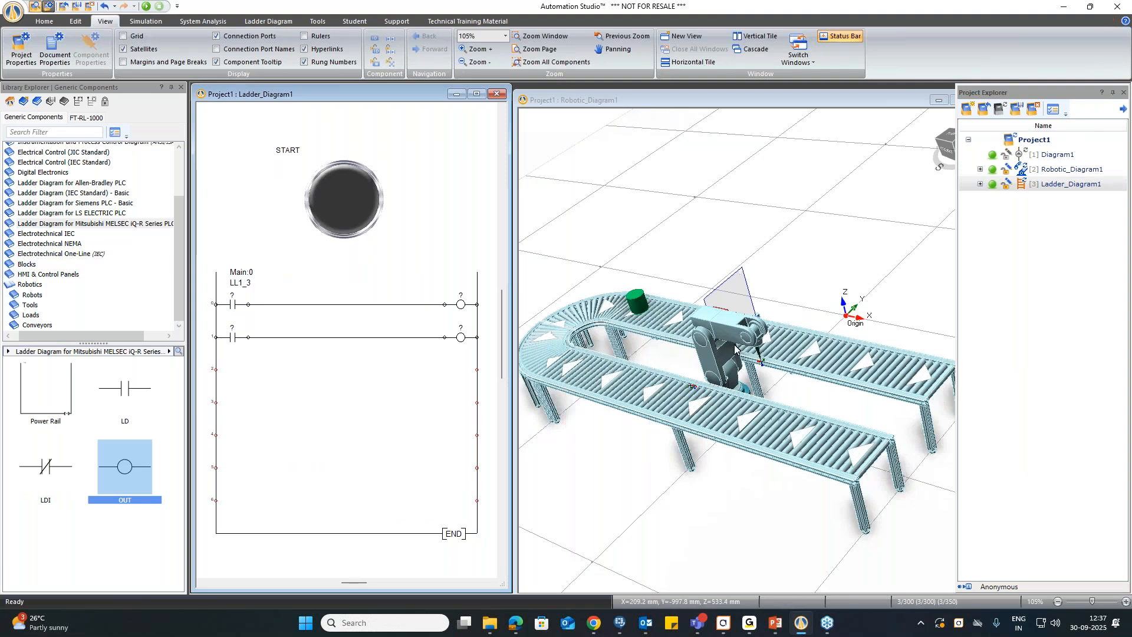
Open the Motion Program Manager for the 6-axis articulated robot and show the program routine of Motion_Program_1.
click(712, 356)
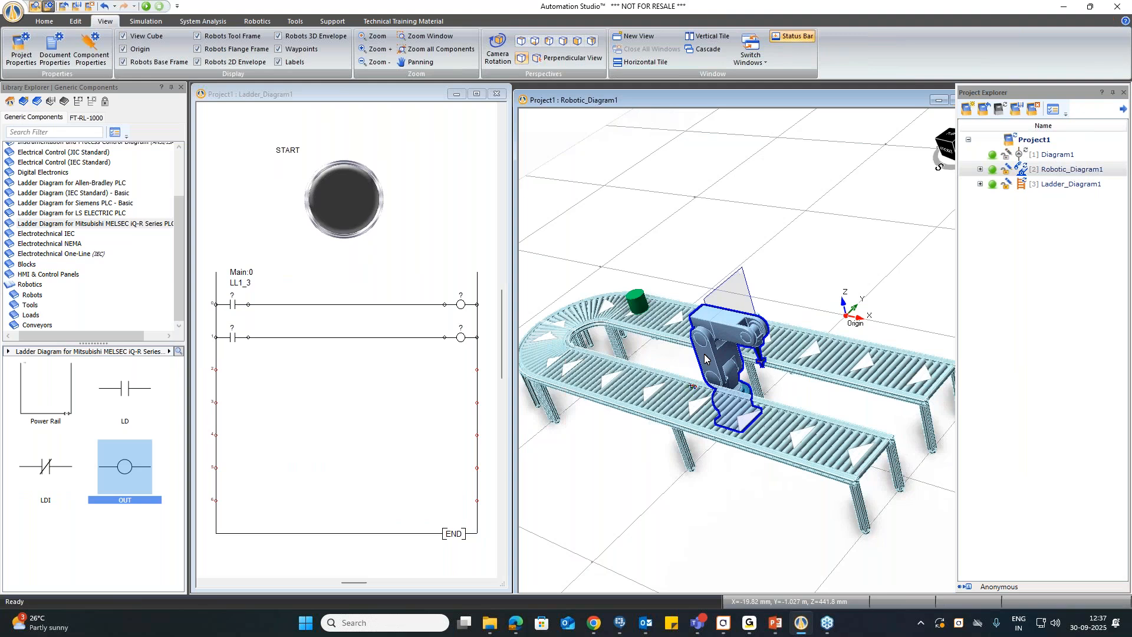
click(257, 21)
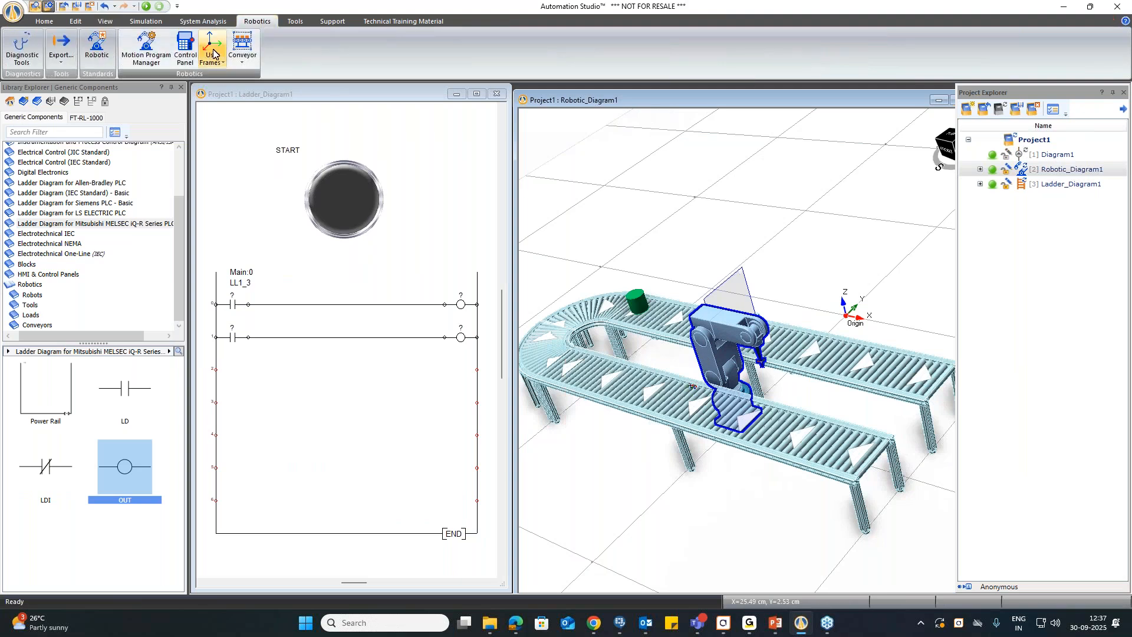
click(165, 59)
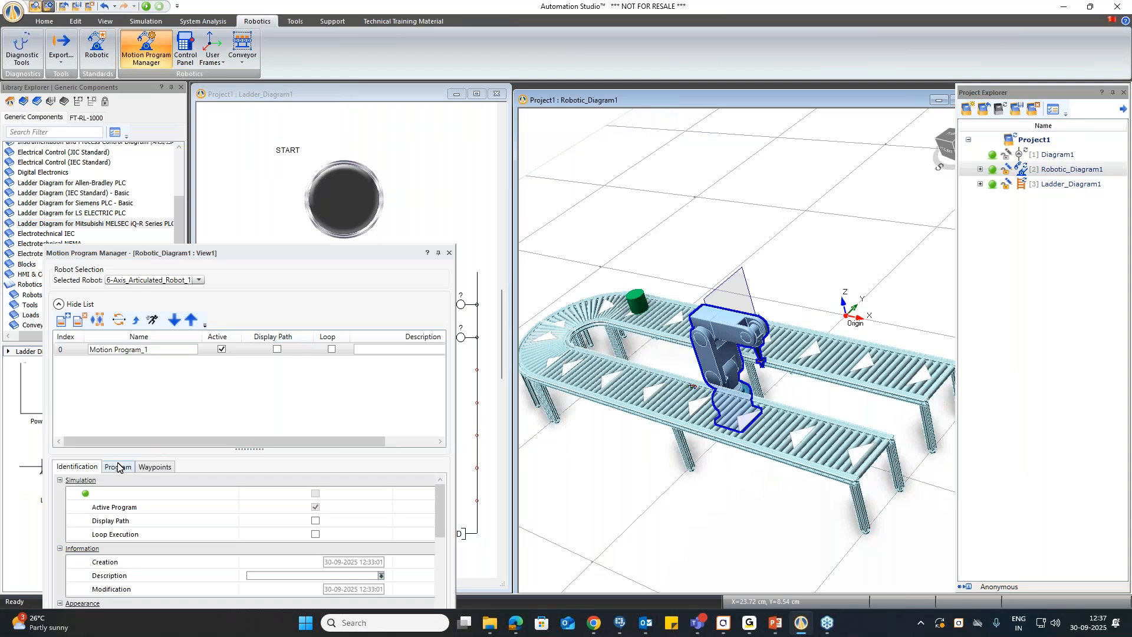
click(118, 466)
drag(313, 254, 377, 105)
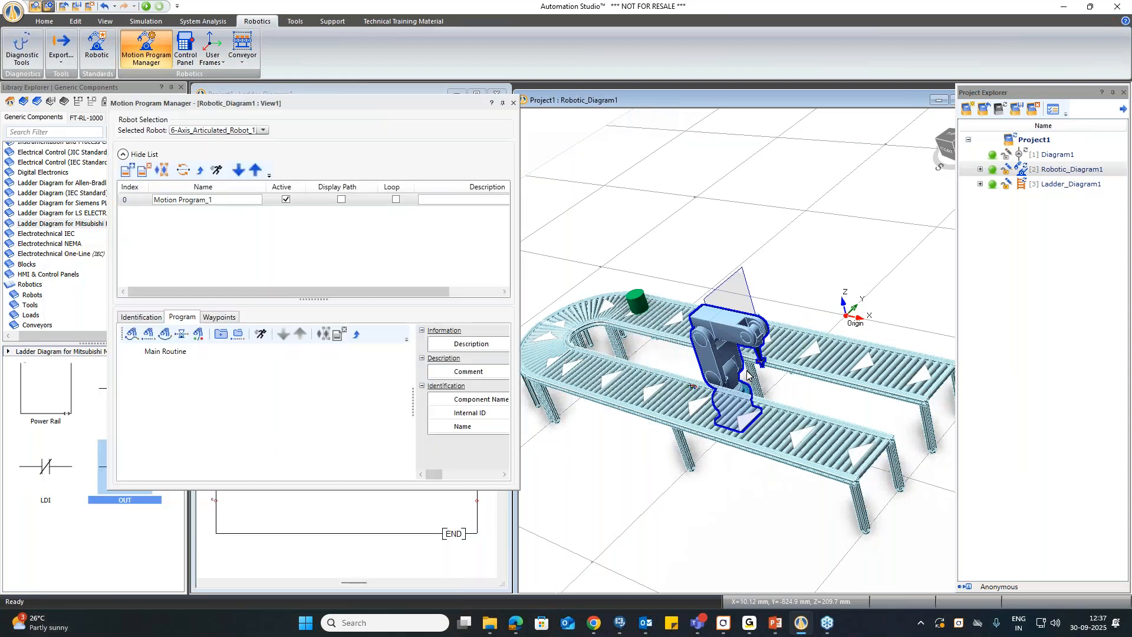
Start the main routine with a Move L to Waypoint_box pick, followed by a digital output instruction turning port 0 ON.
click(219, 317)
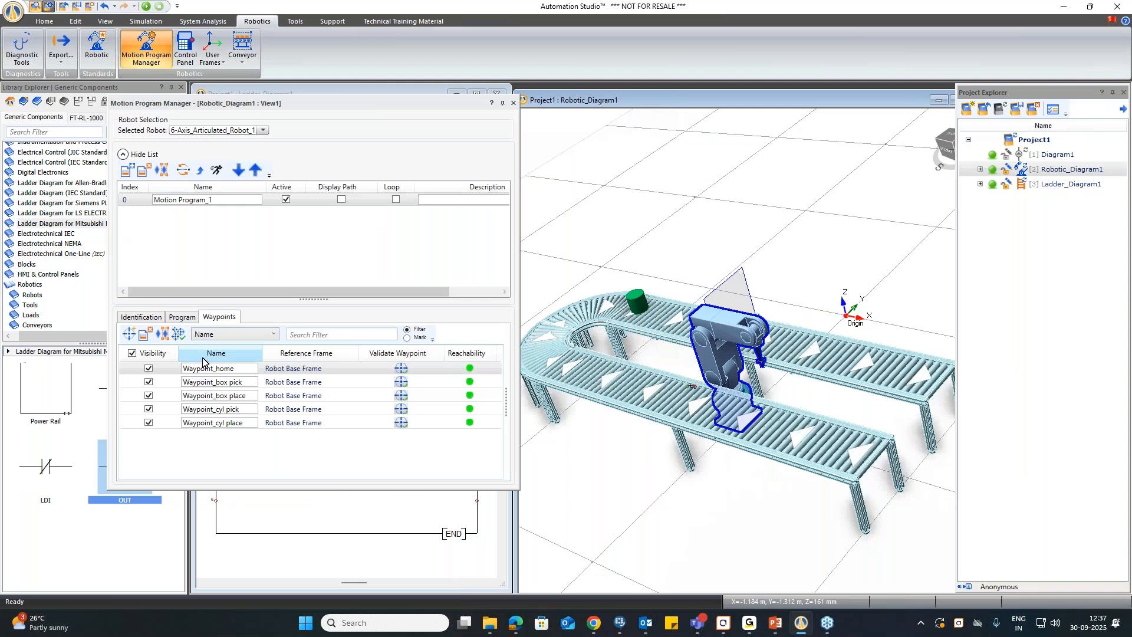
click(182, 318)
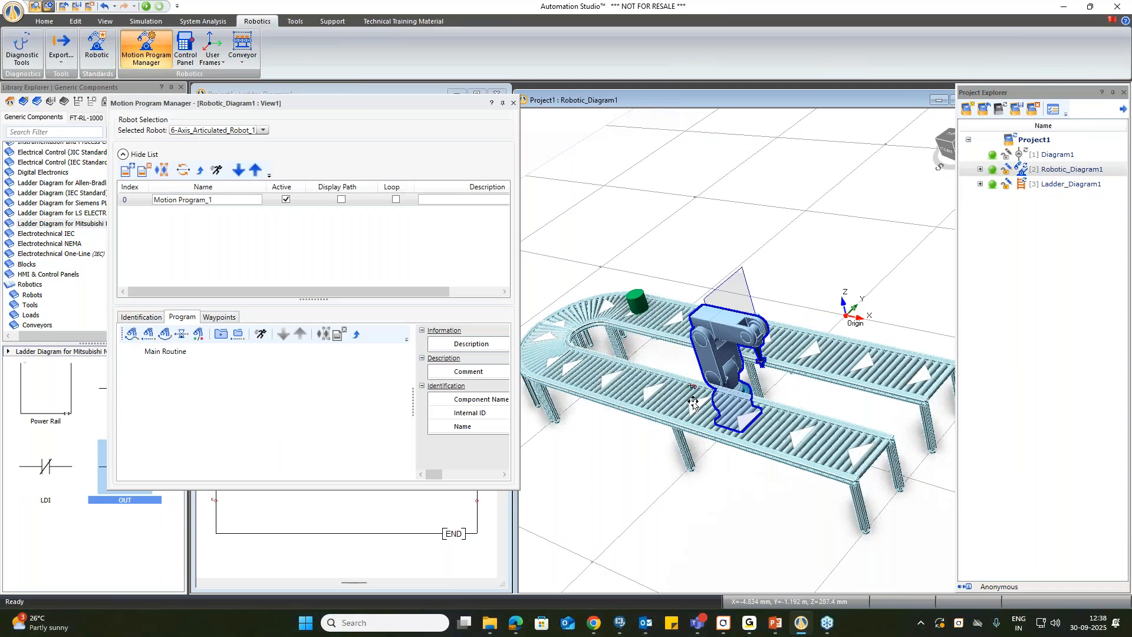
click(148, 335)
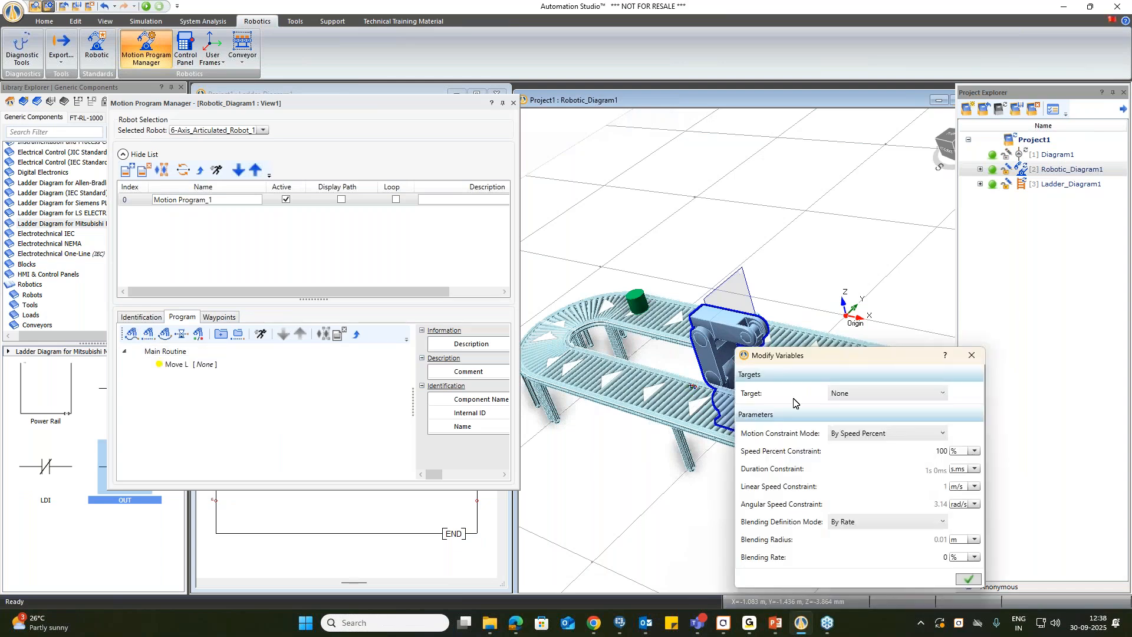
click(878, 394)
click(864, 431)
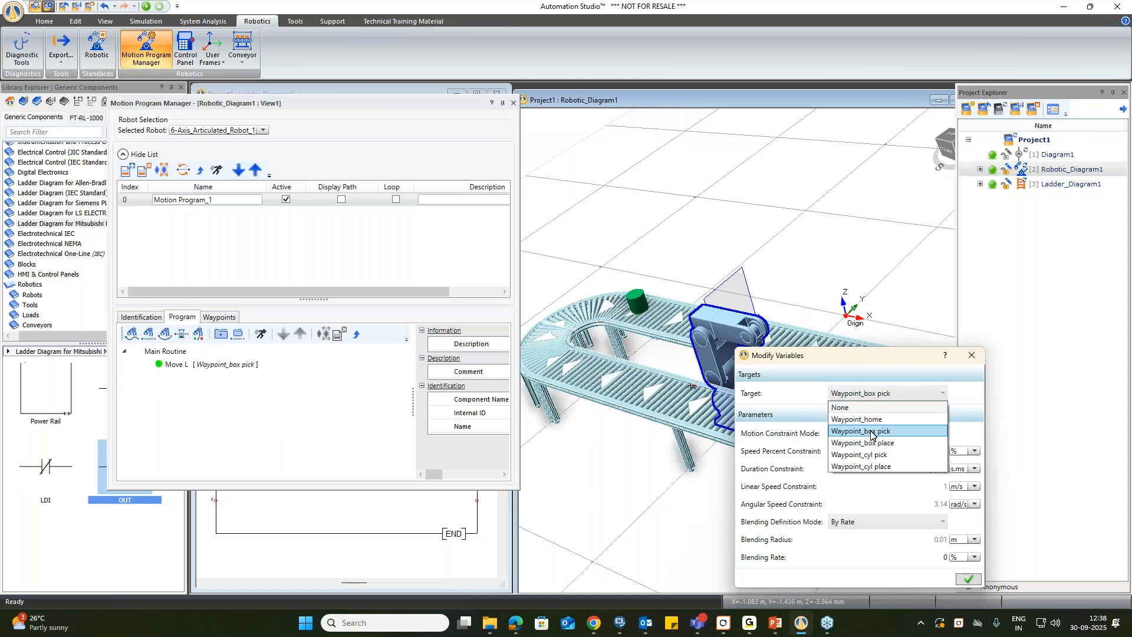
click(969, 579)
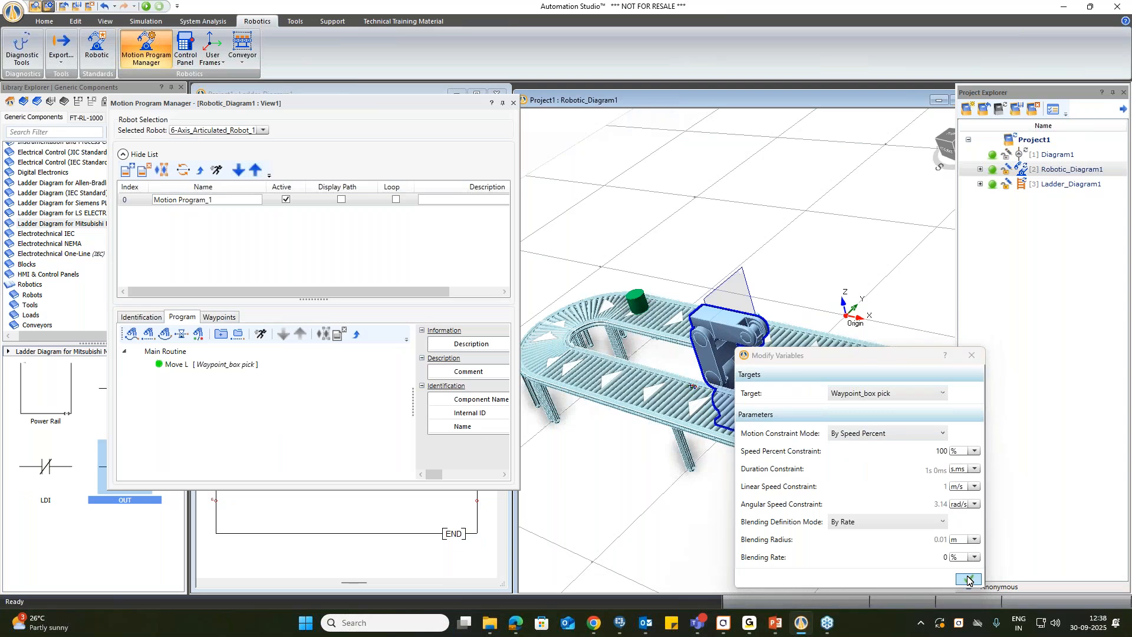
click(212, 367)
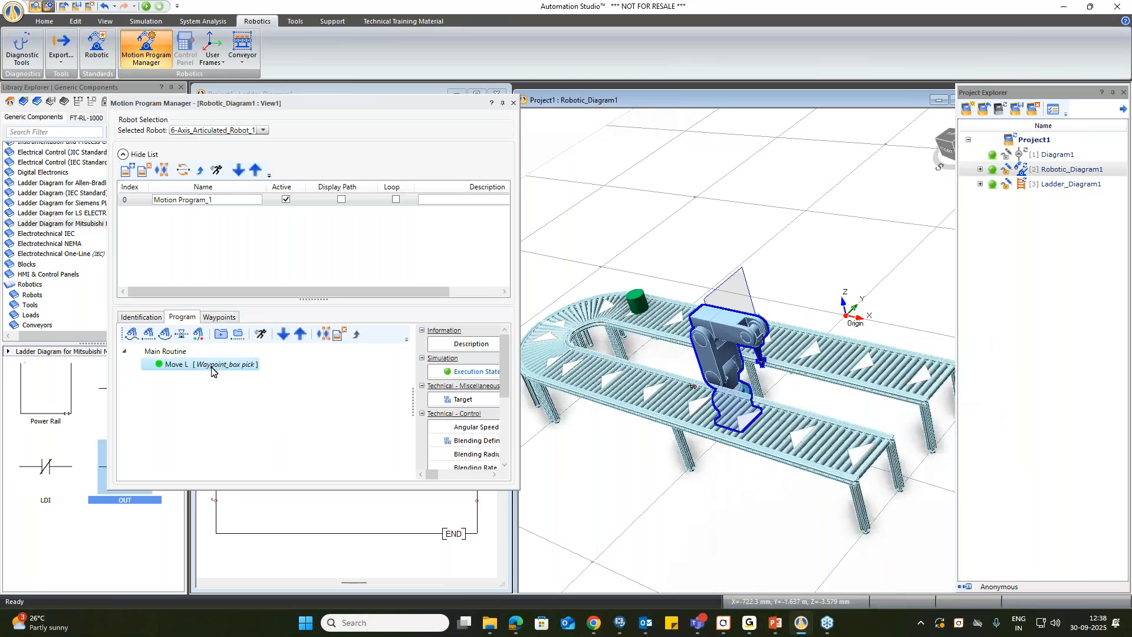
click(199, 336)
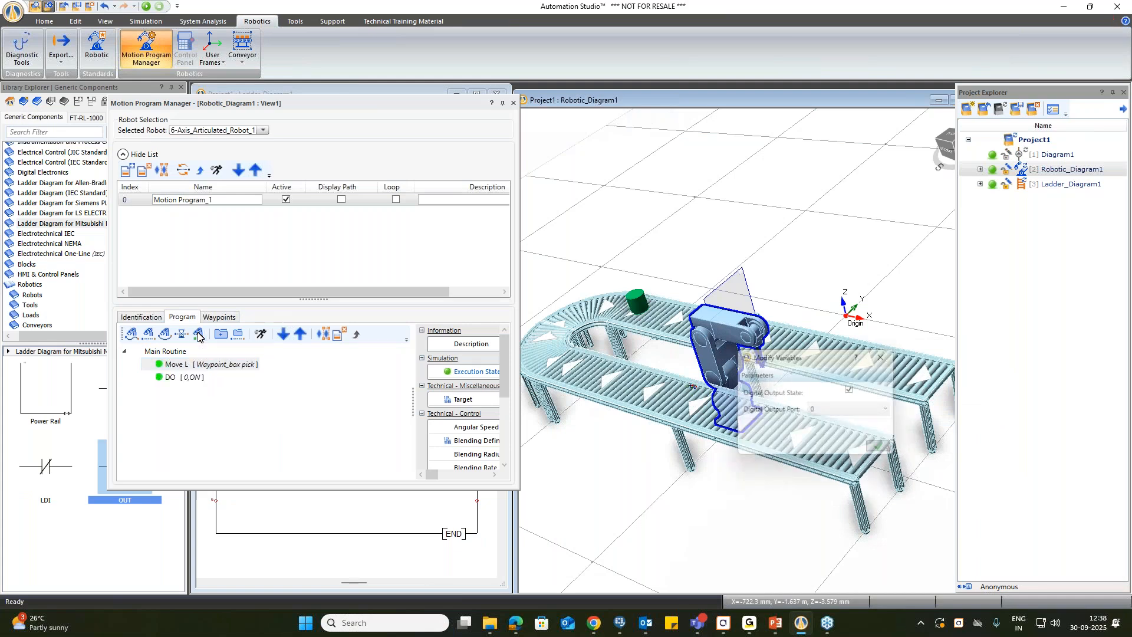
click(887, 451)
Add a Move L to Waypoint_home after the box-pick digital output instruction.
click(180, 378)
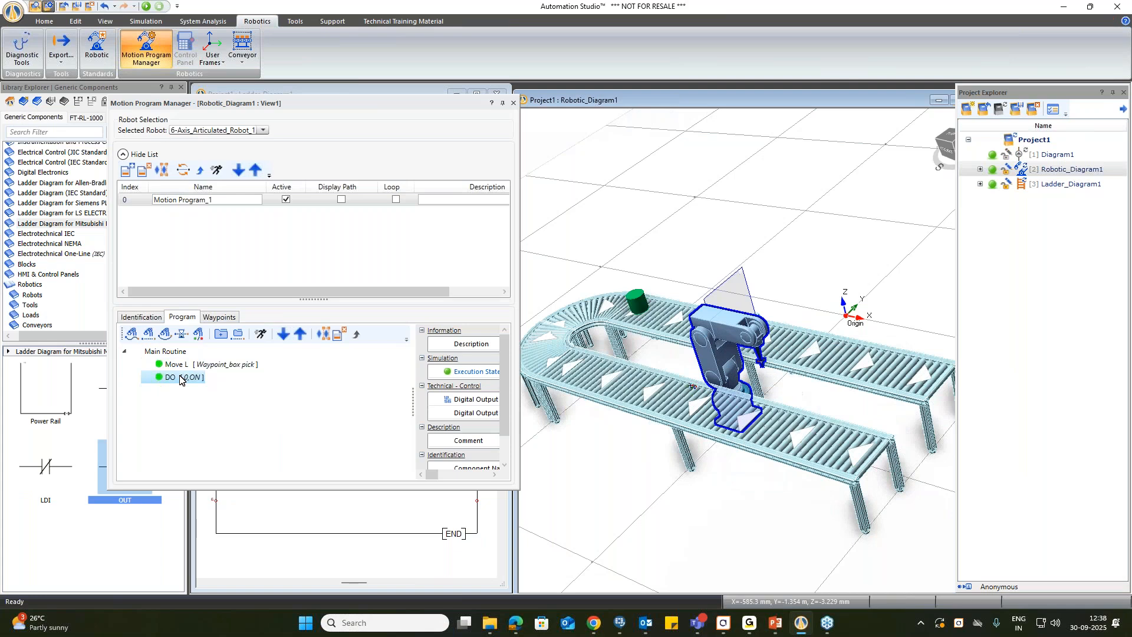
click(148, 334)
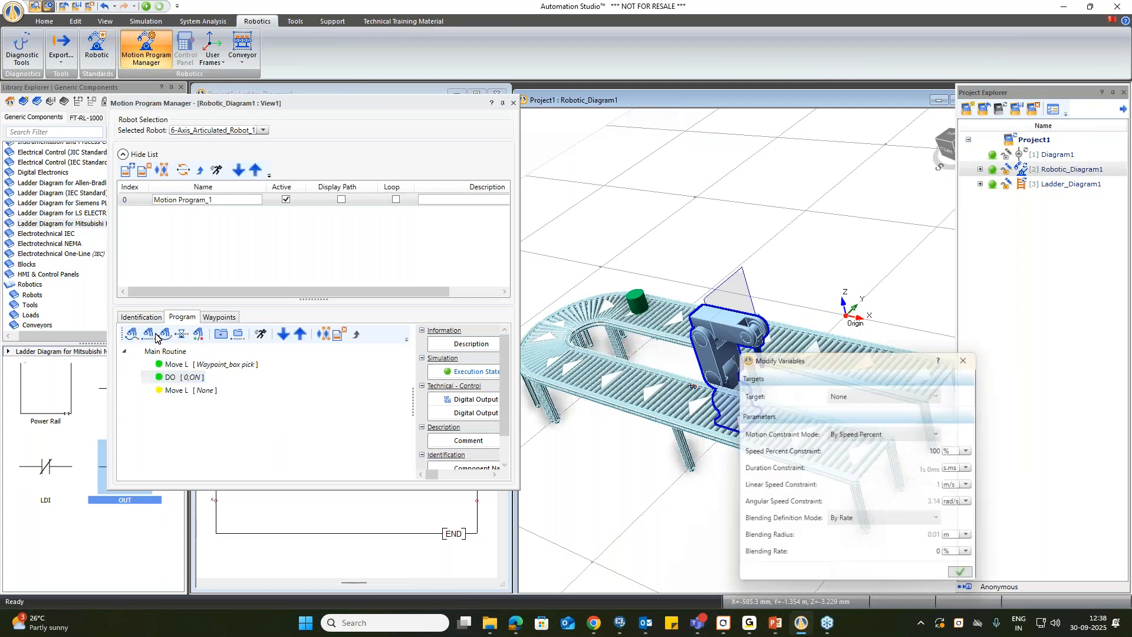
click(864, 398)
click(876, 416)
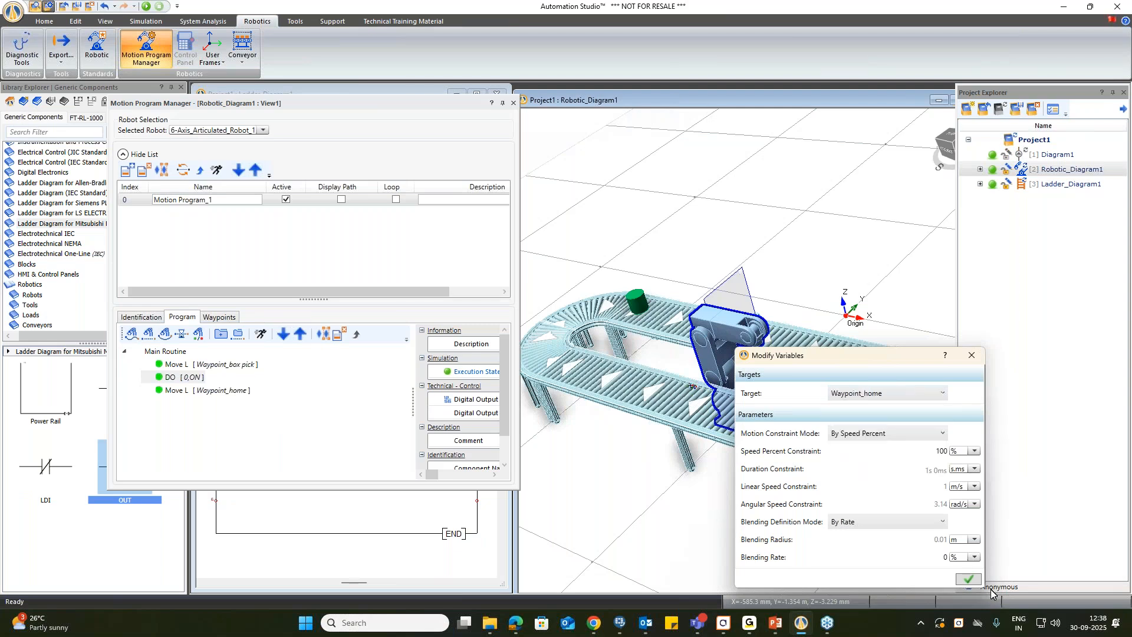
click(967, 579)
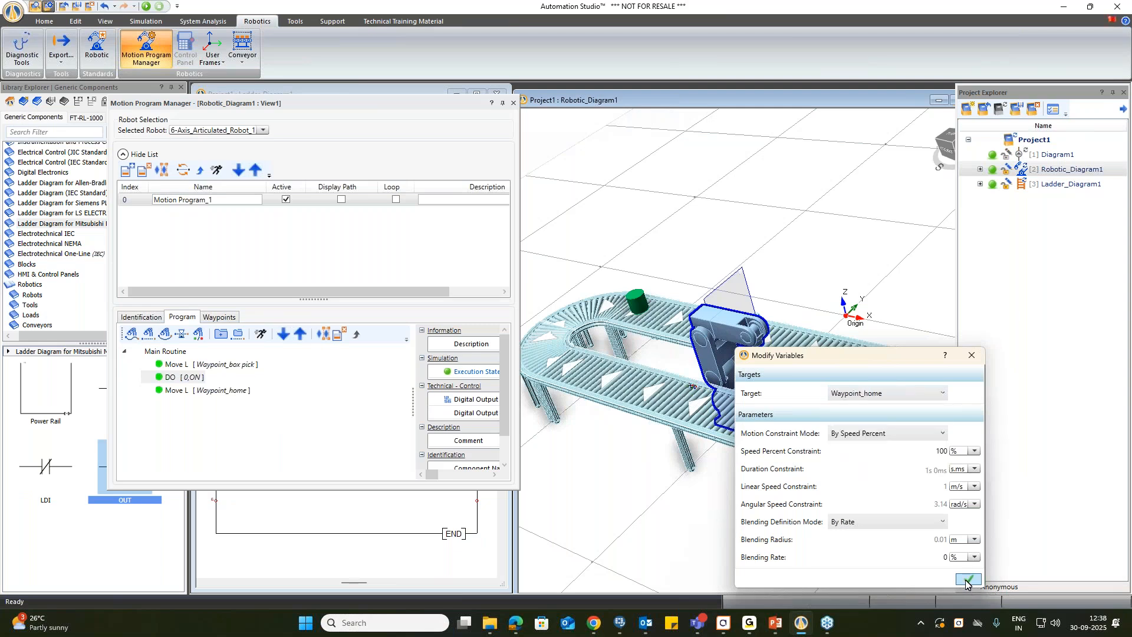
Append a Move L to Waypoint_box place and a digital output instruction that turns port 0 OFF.
click(196, 390)
click(148, 334)
click(874, 395)
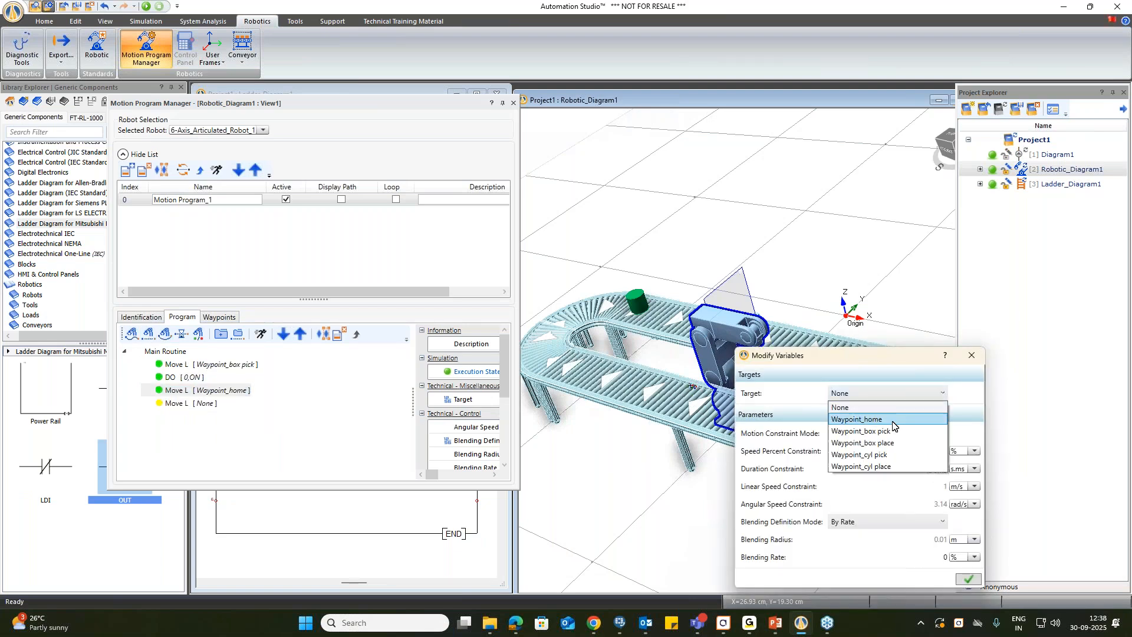
click(893, 443)
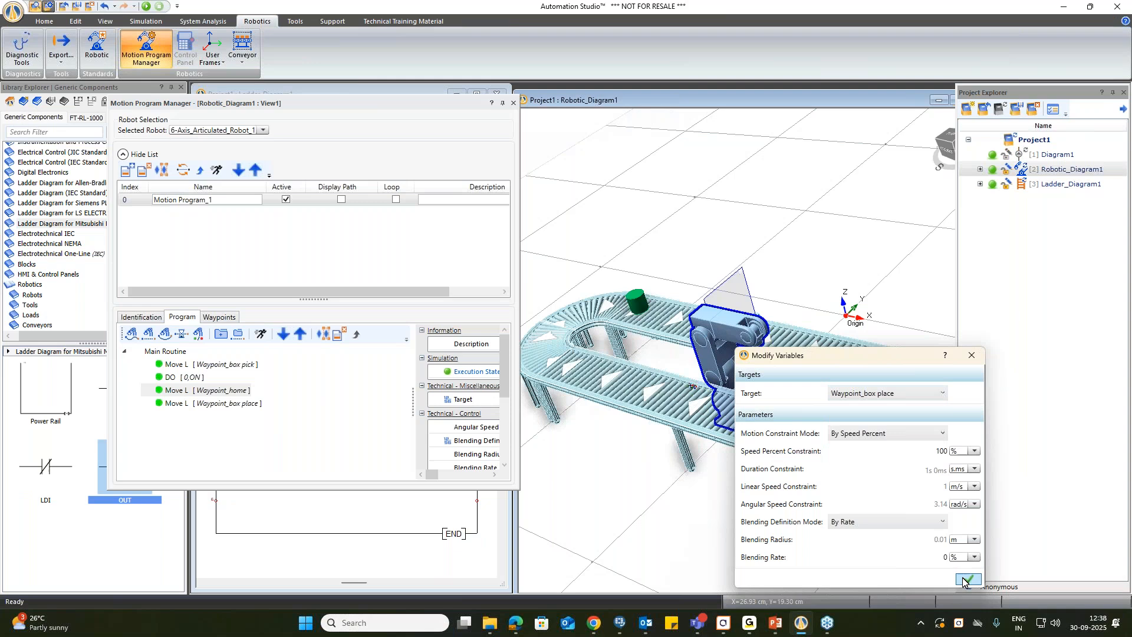
click(968, 579)
click(206, 404)
click(199, 333)
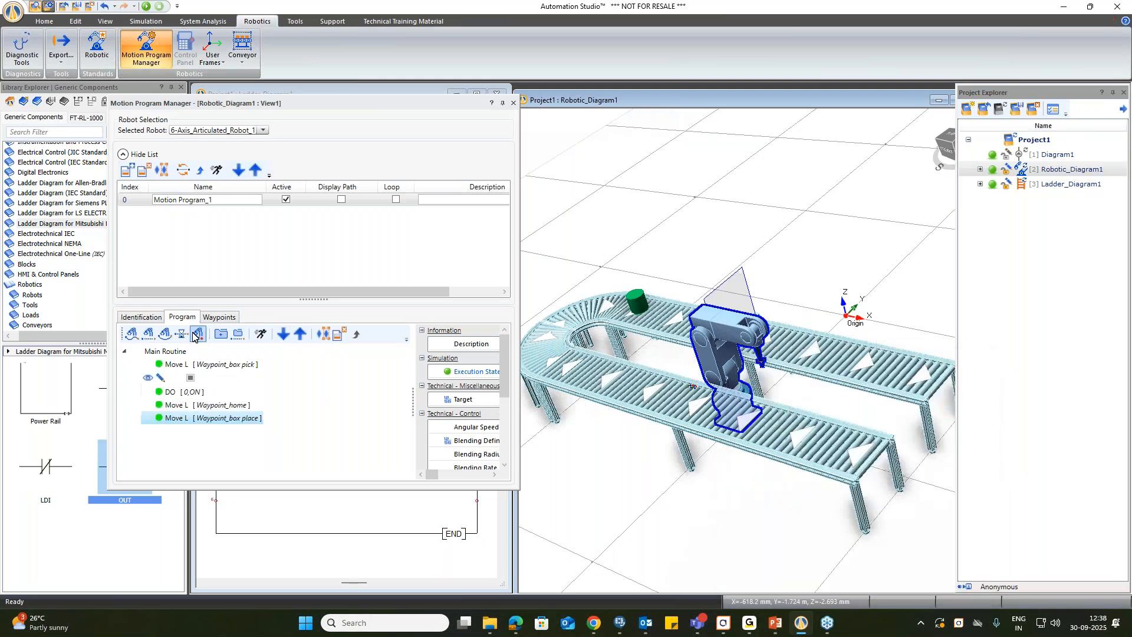
click(854, 389)
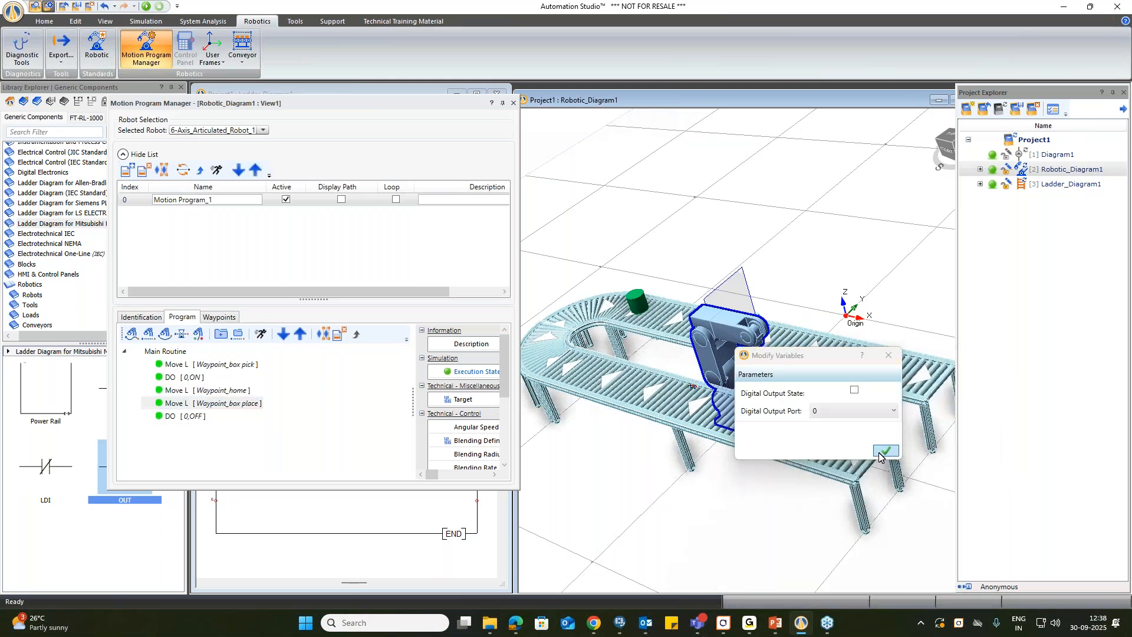
click(884, 451)
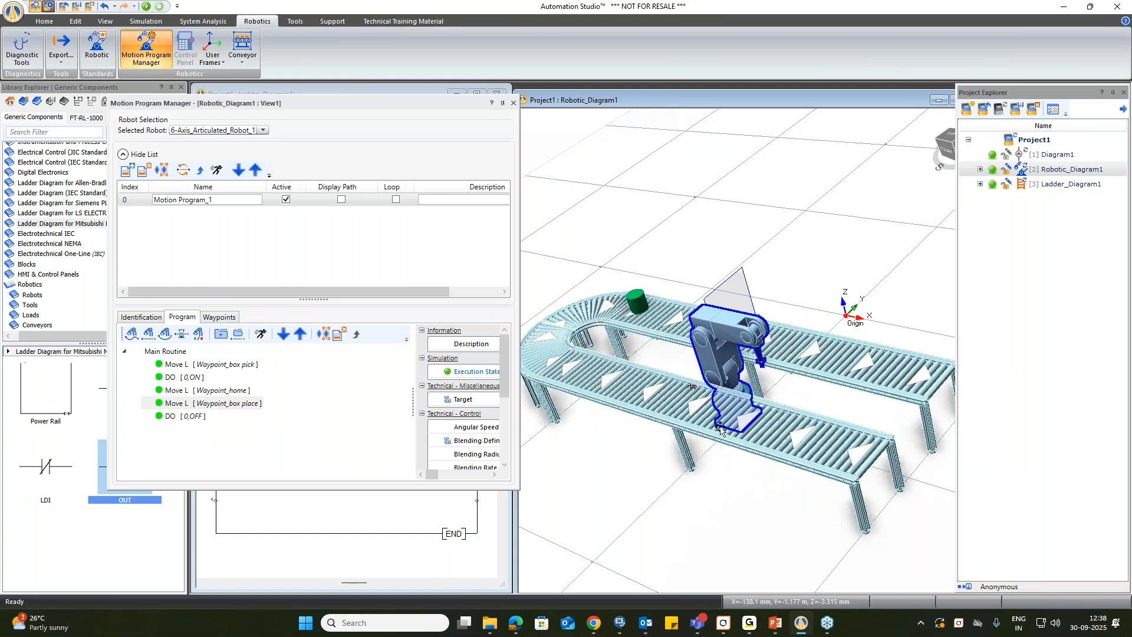
Add a Move L back to Waypoint_home after the instruction that releases the box.
click(178, 417)
click(148, 334)
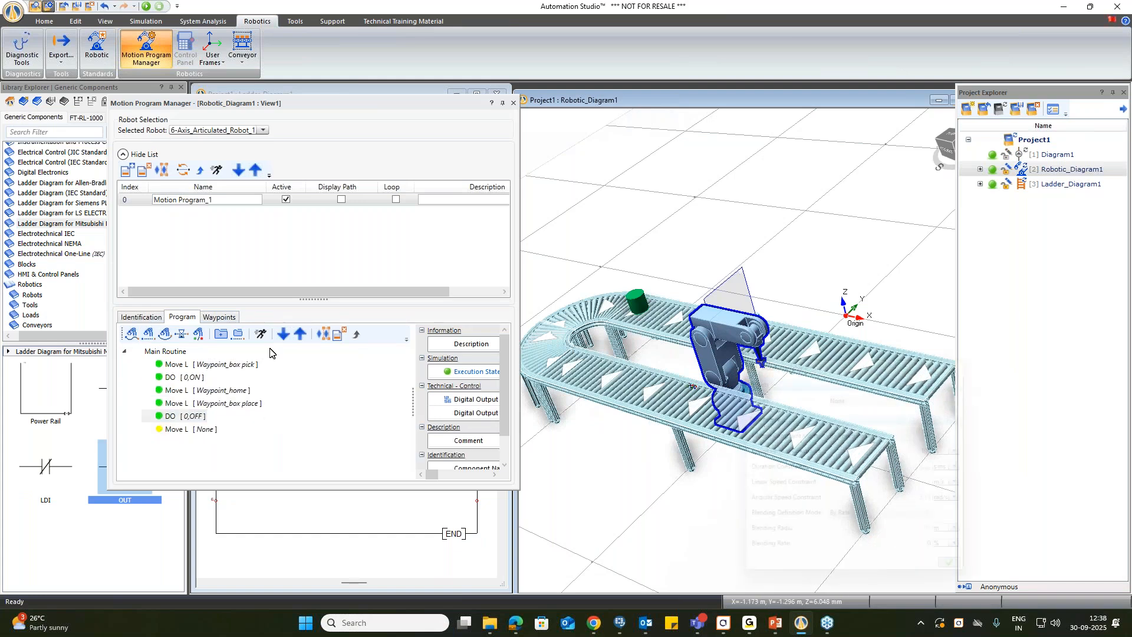
click(846, 393)
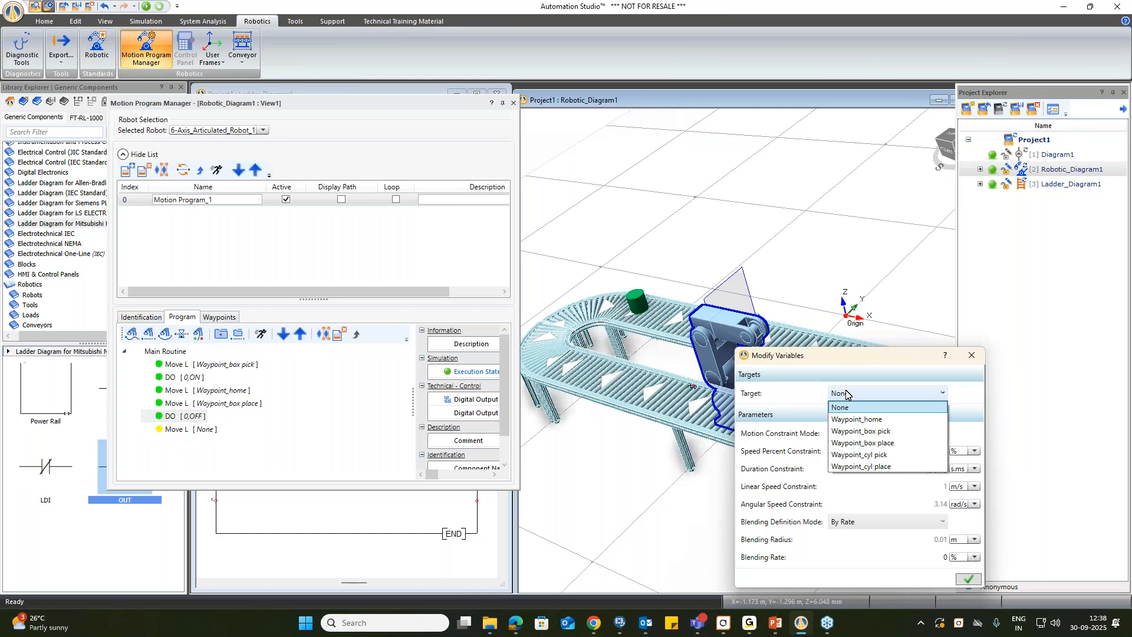
click(874, 420)
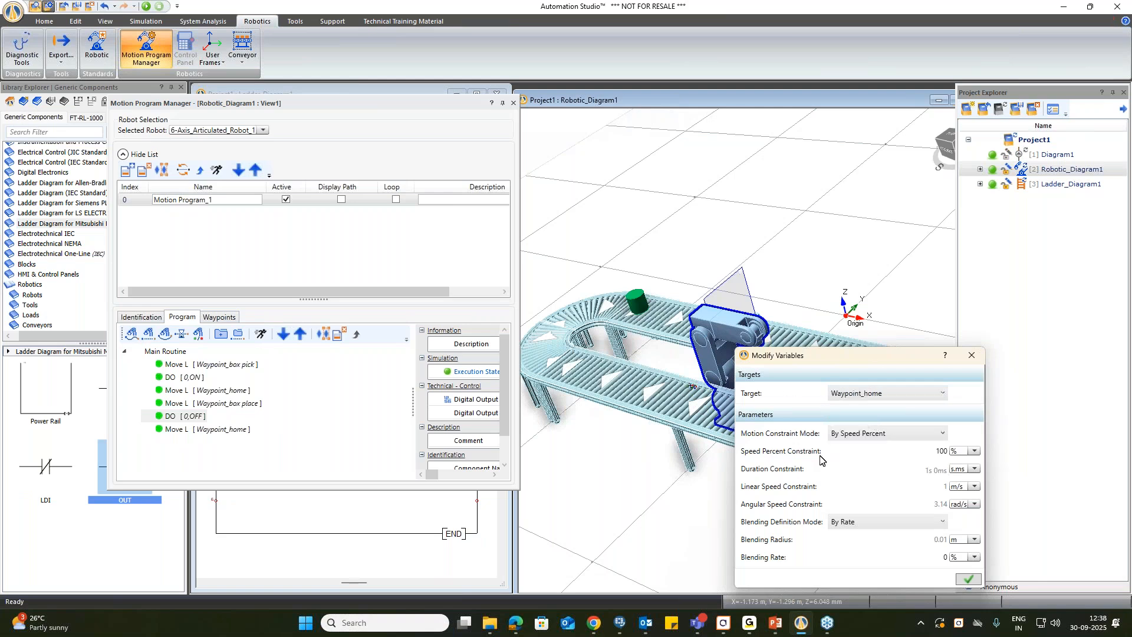
click(969, 579)
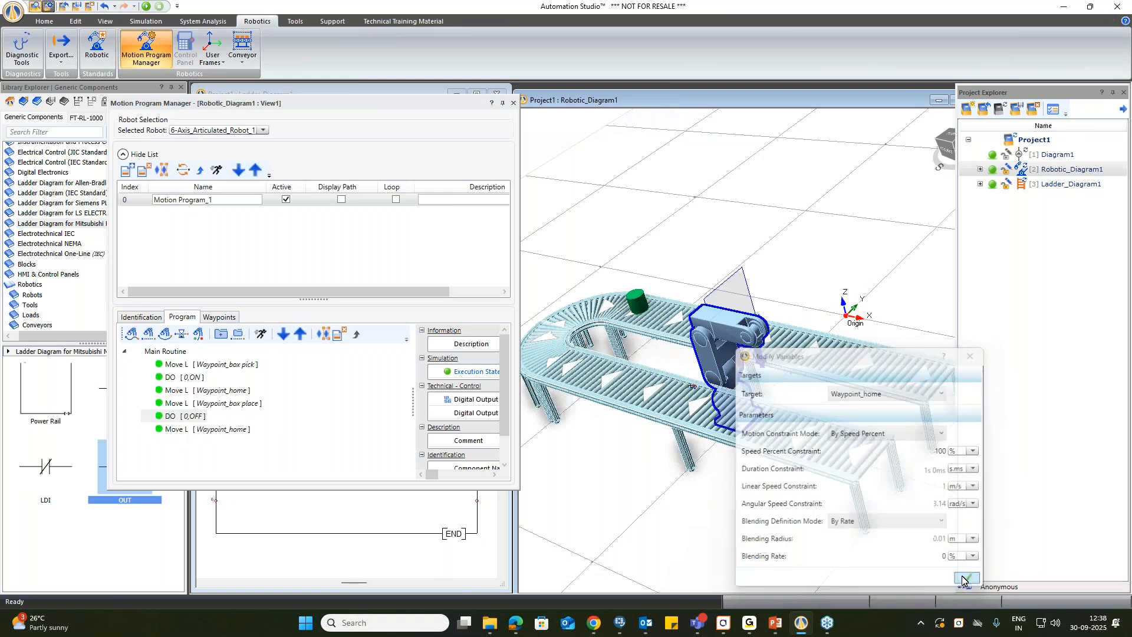
Append a Move L to Waypoint_cyl pick and a digital output instruction that turns port 0 ON.
click(202, 433)
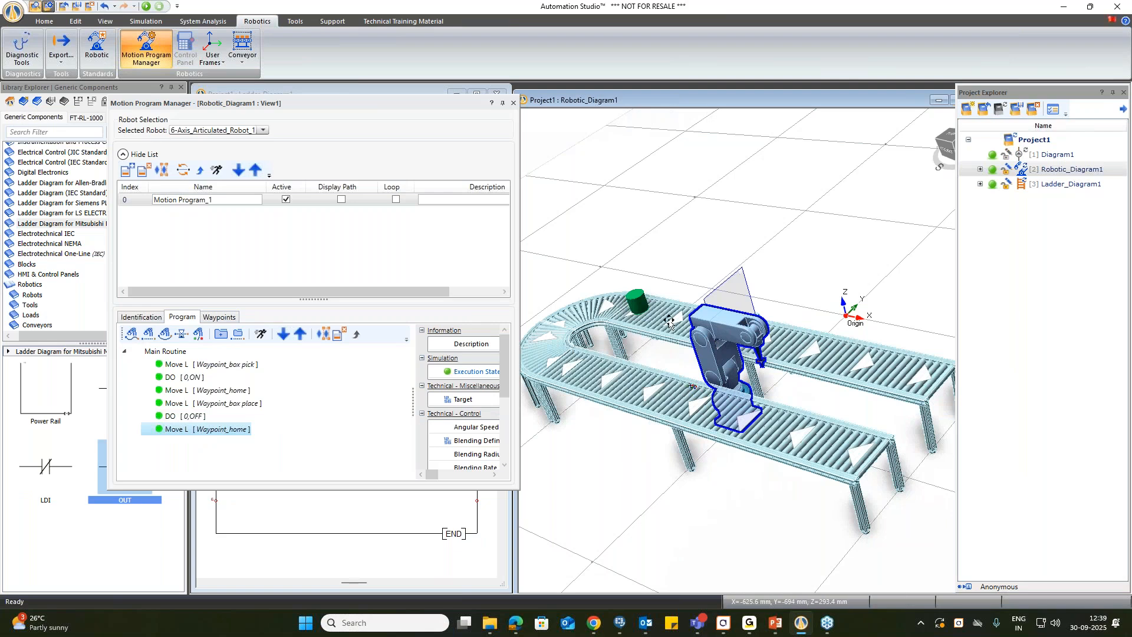
click(149, 335)
click(887, 394)
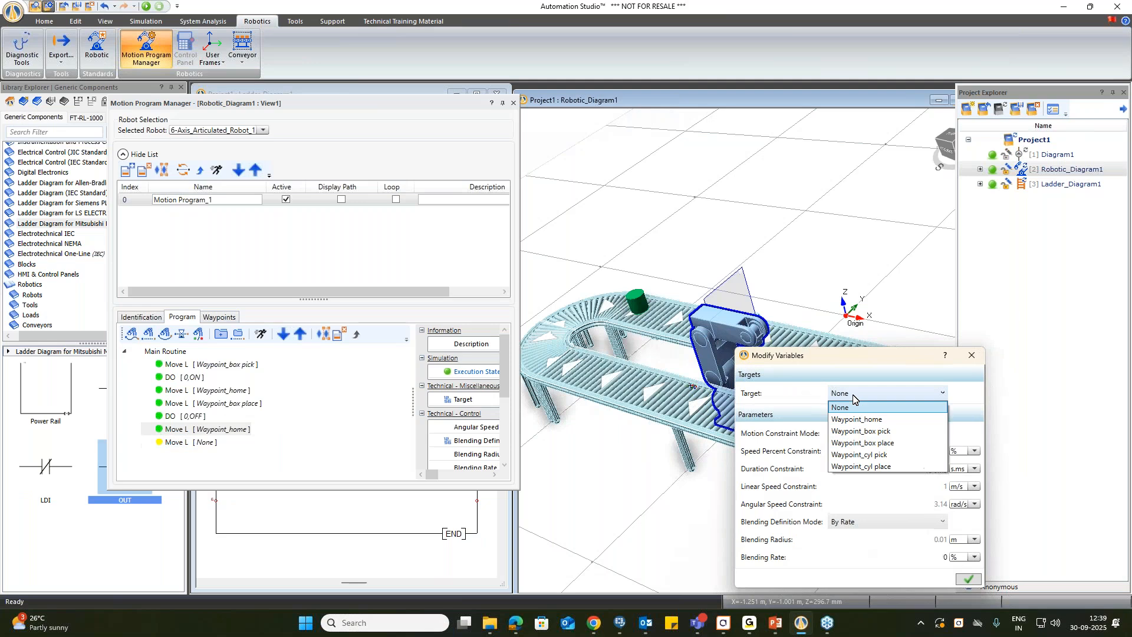
click(878, 455)
click(965, 582)
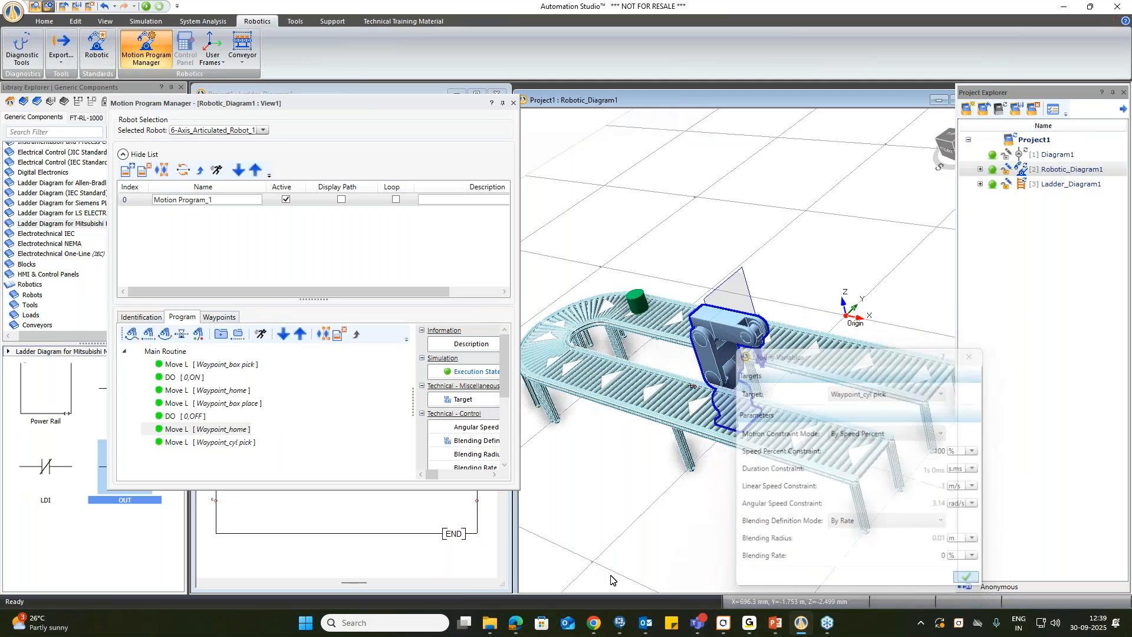
click(194, 442)
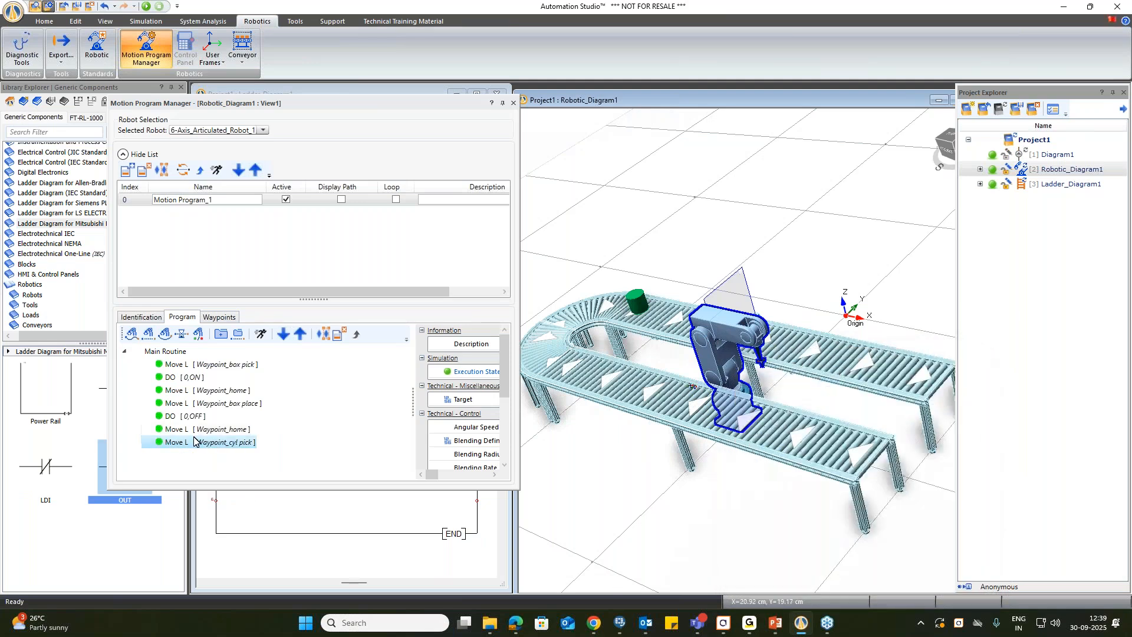
click(198, 333)
click(885, 450)
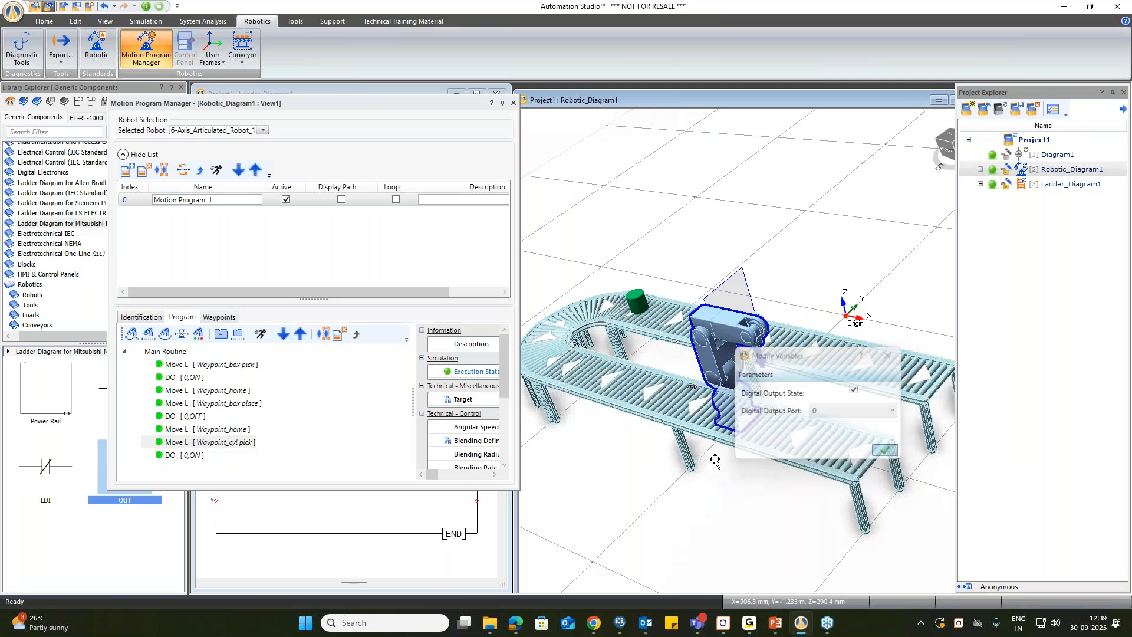
Add a Move L to Waypoint_home after the cylinder-pick digital output instruction.
click(187, 456)
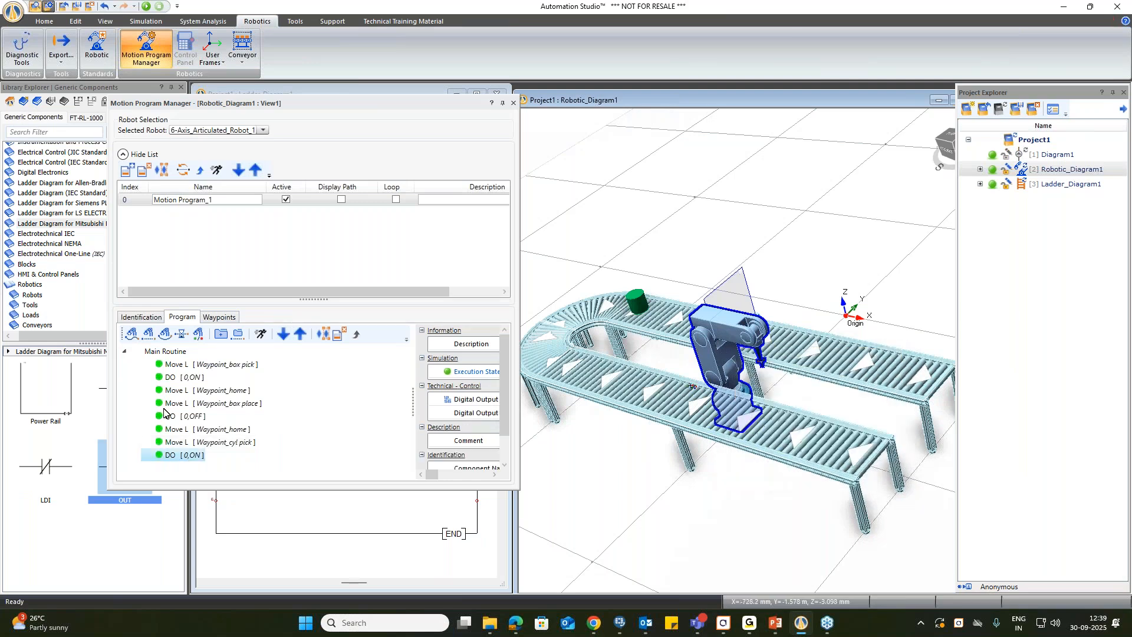
click(149, 334)
click(884, 394)
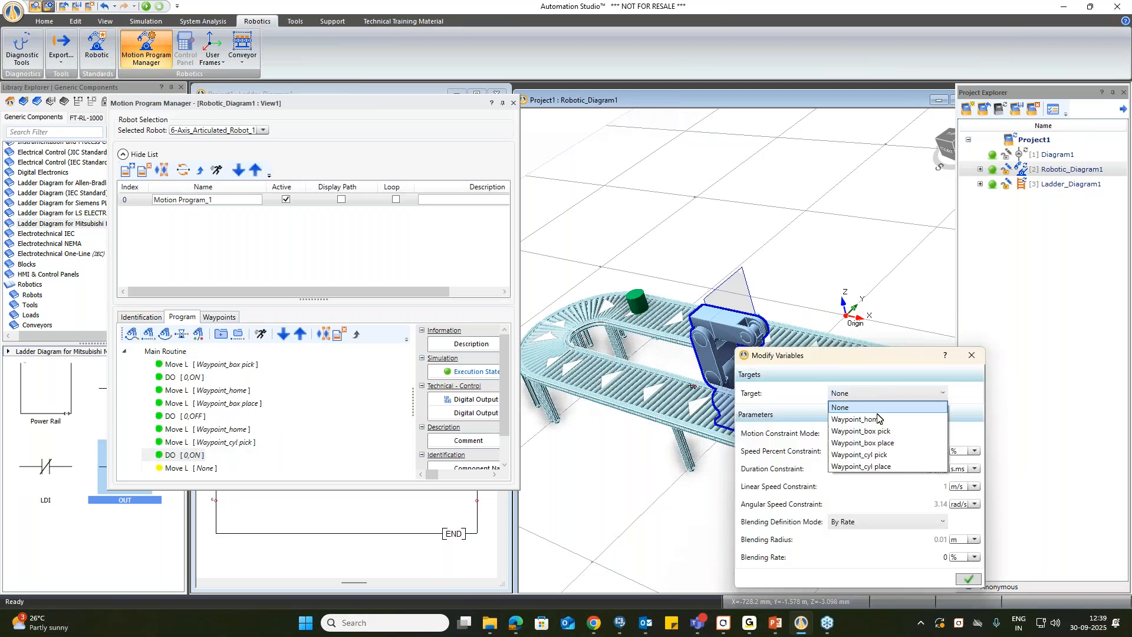
click(861, 419)
click(968, 580)
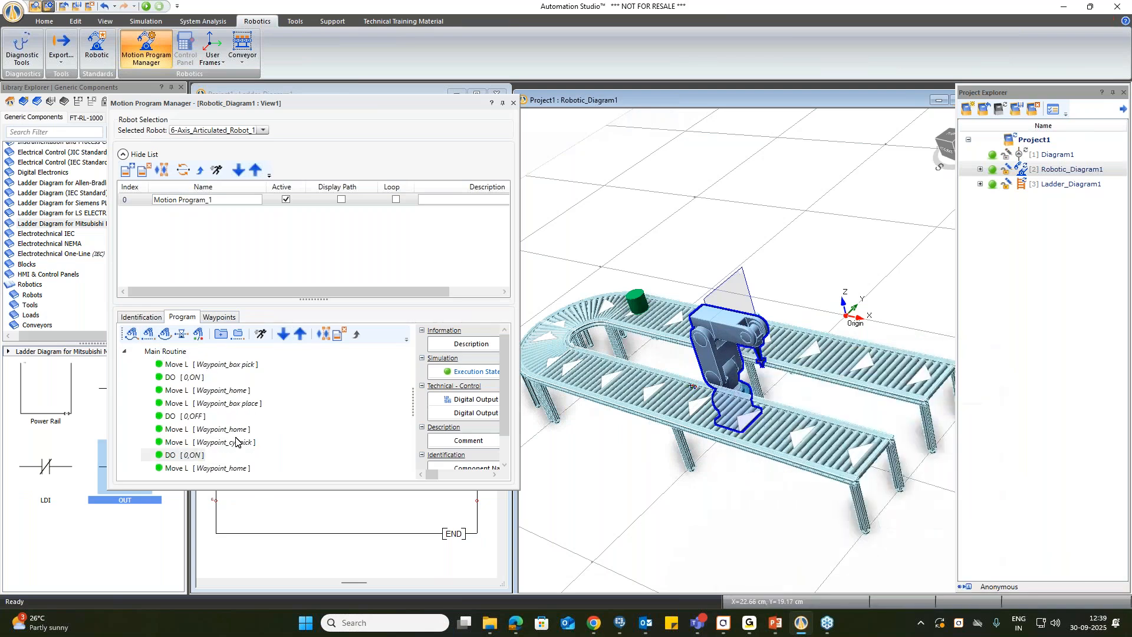
Append a Move L to Waypoint_cyl place and a digital output instruction that turns port 0 OFF.
click(188, 469)
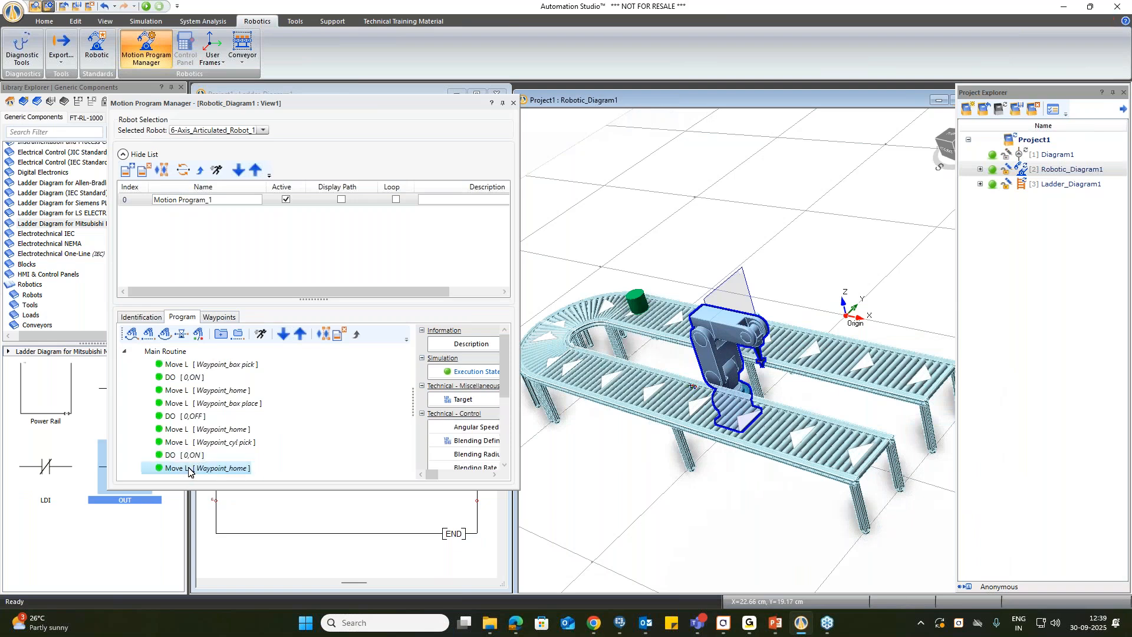
click(148, 333)
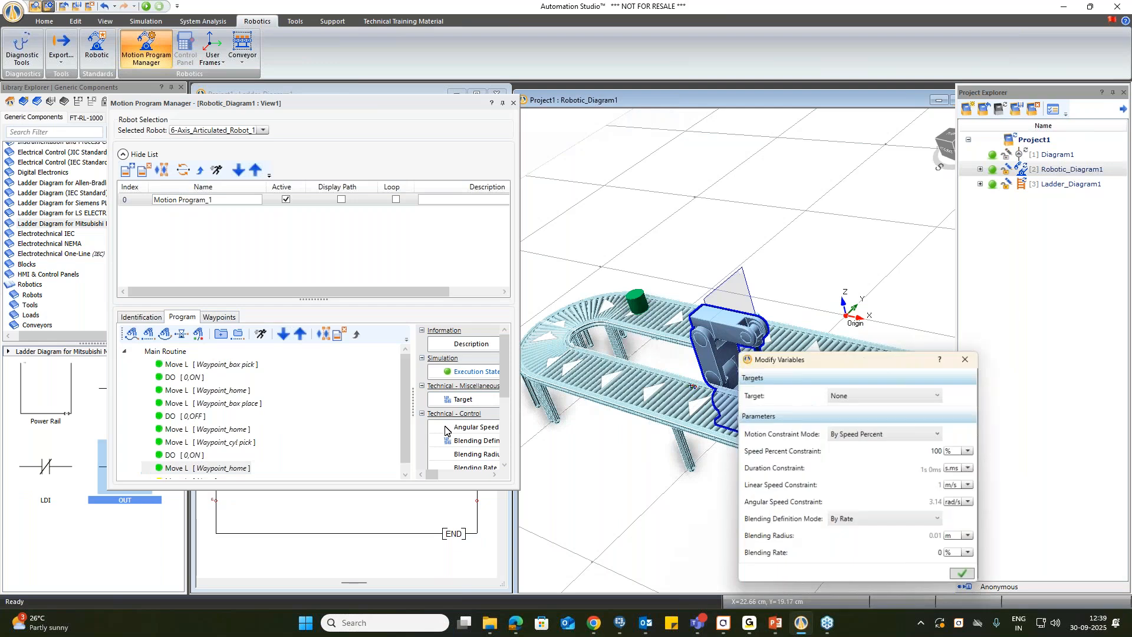
click(896, 400)
click(878, 470)
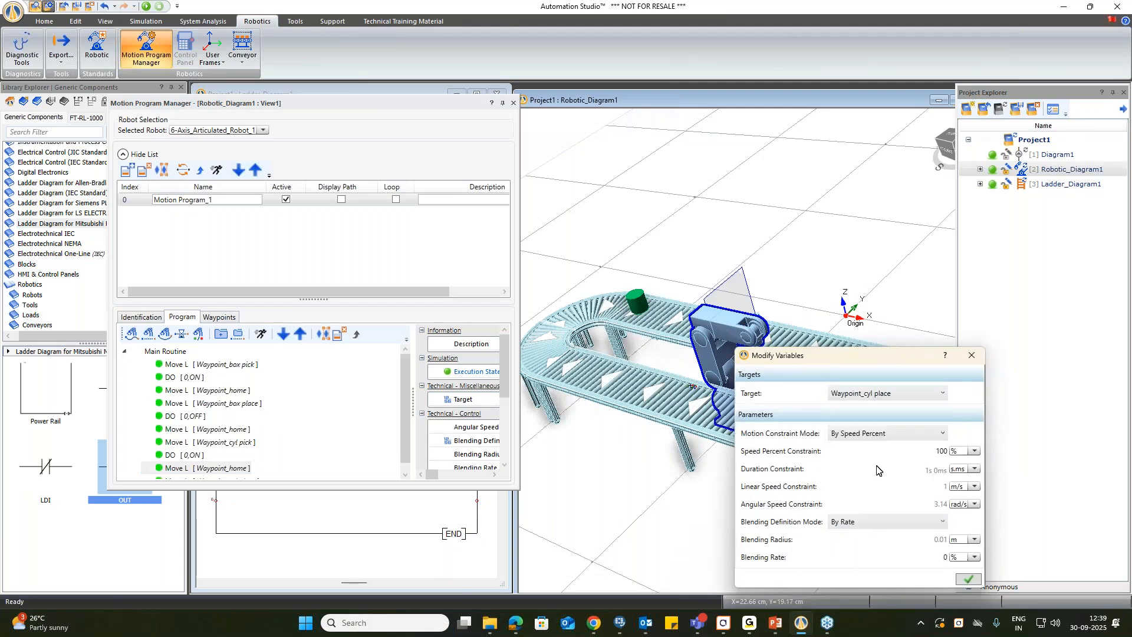
click(964, 578)
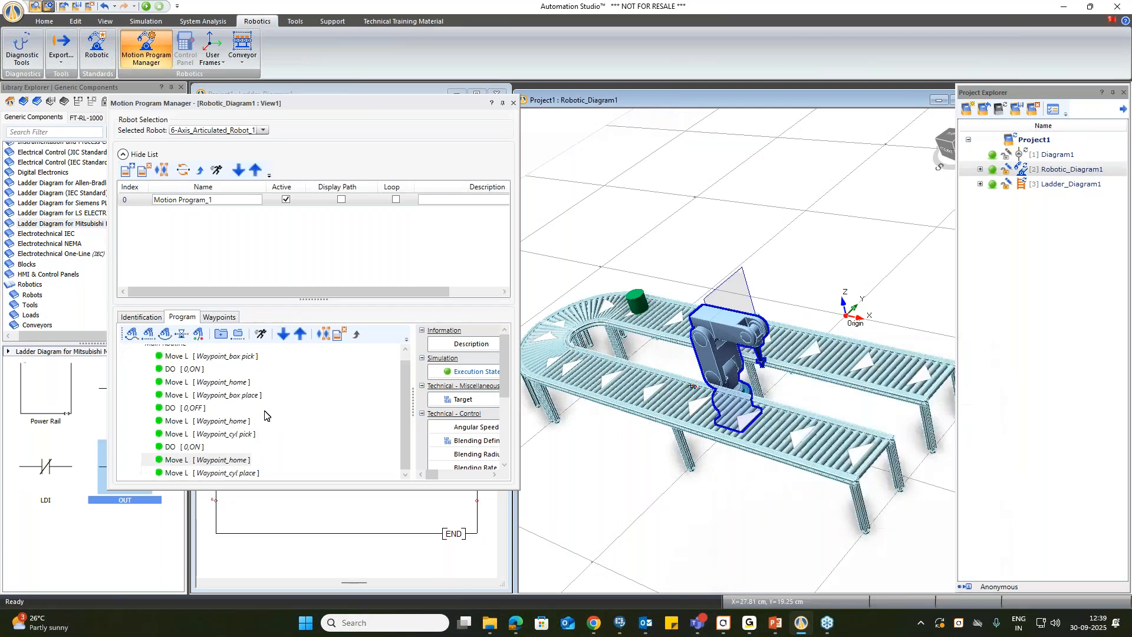
click(201, 475)
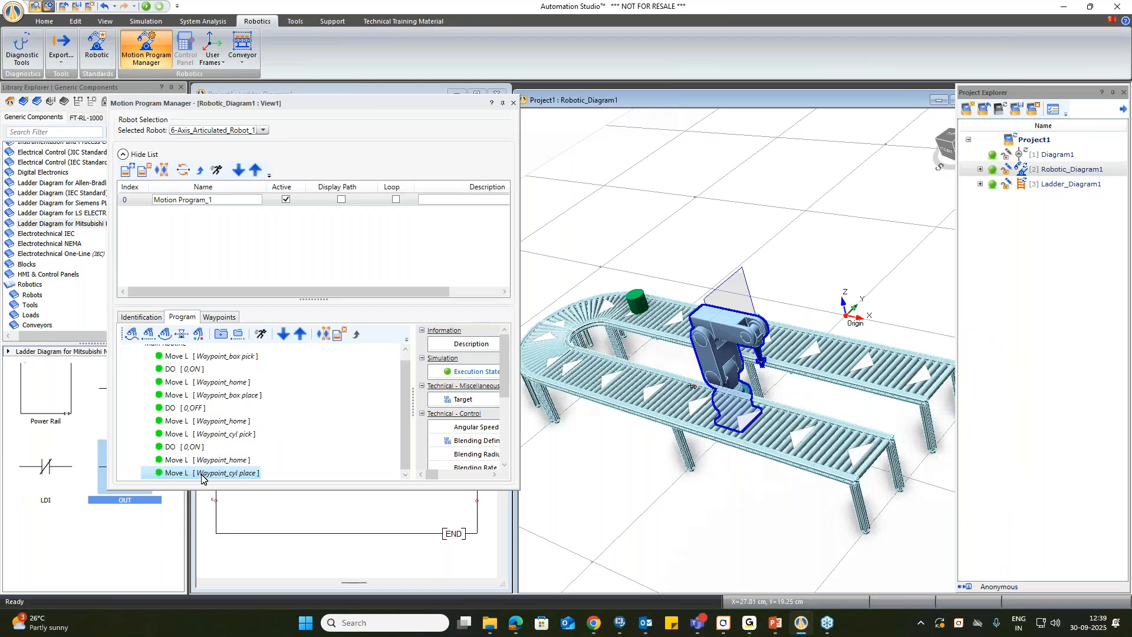
click(199, 334)
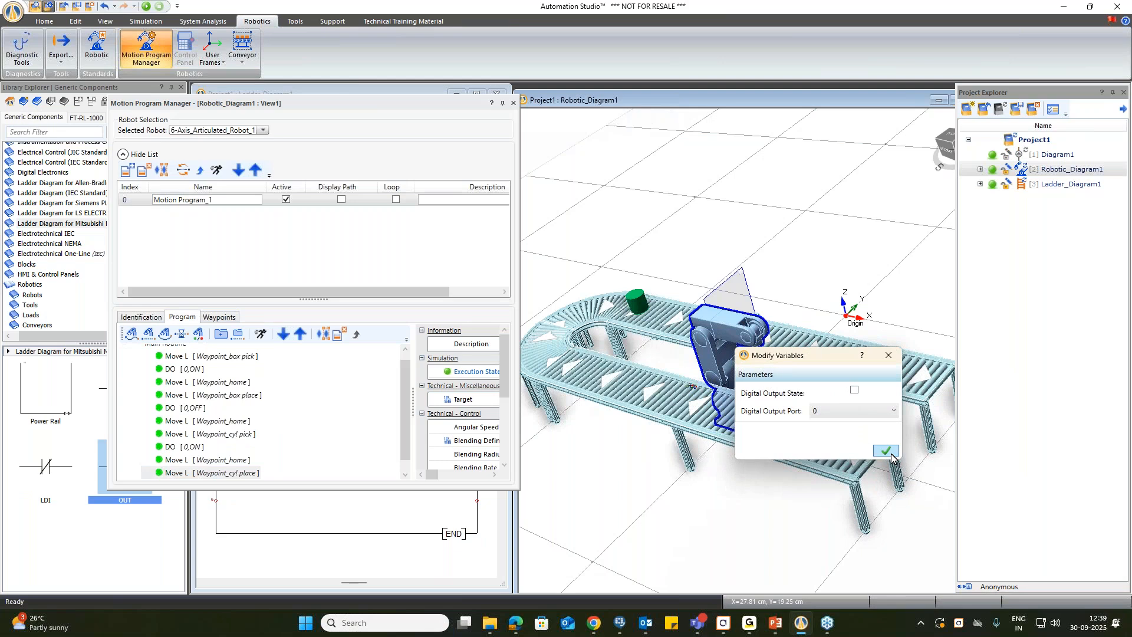
click(886, 450)
click(201, 472)
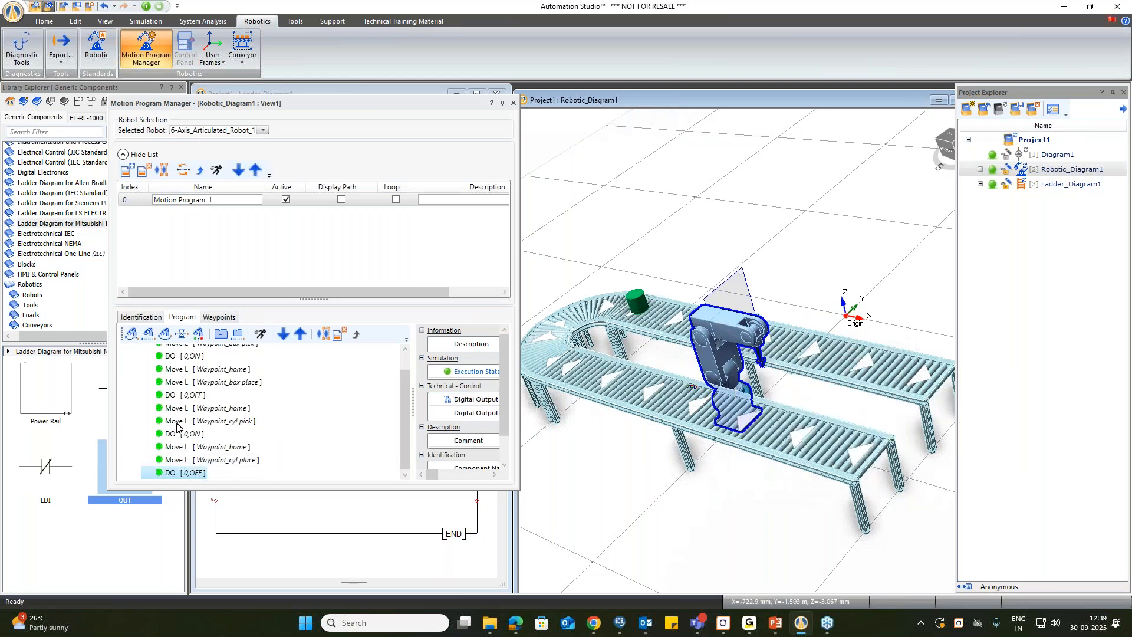
Append a Move L to Waypoint_home after the instruction that releases the cylinder, review the main routine, and close the Motion Program Manager.
click(148, 334)
click(884, 393)
click(862, 418)
click(967, 579)
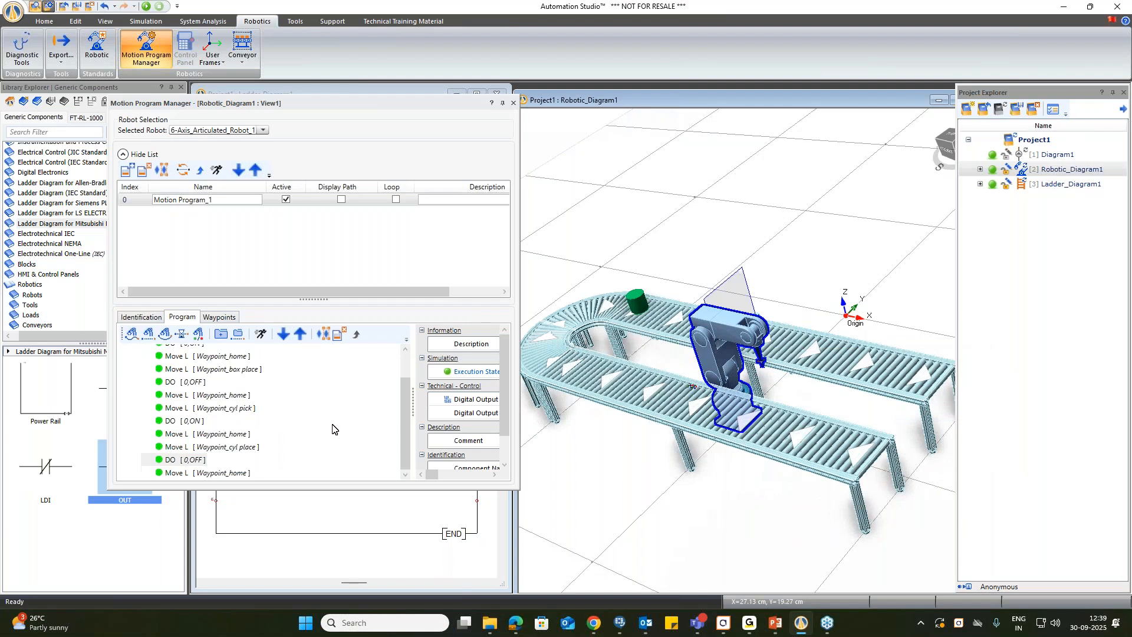
scroll(332, 429, up, 1)
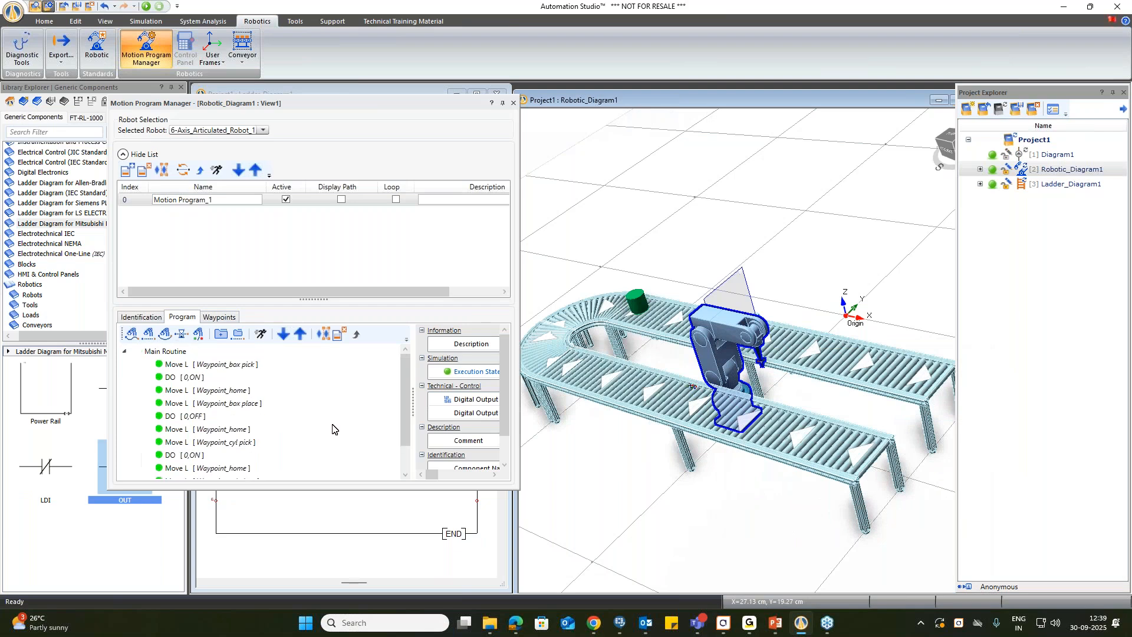
scroll(332, 429, down, 1)
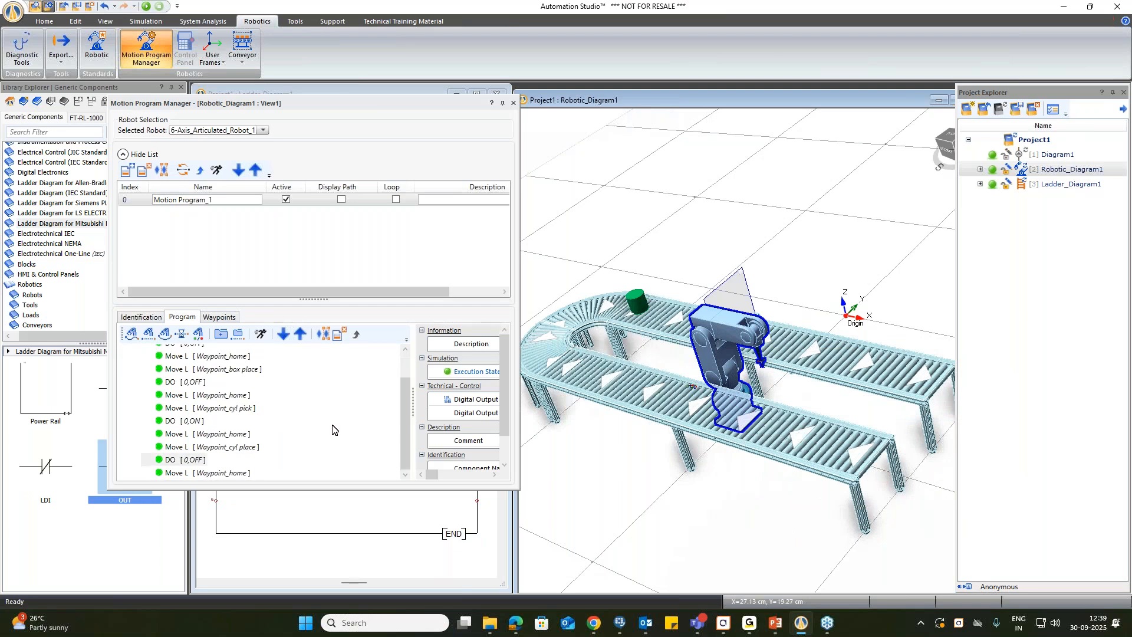
scroll(295, 427, up, 1)
scroll(273, 427, down, 1)
scroll(273, 427, up, 1)
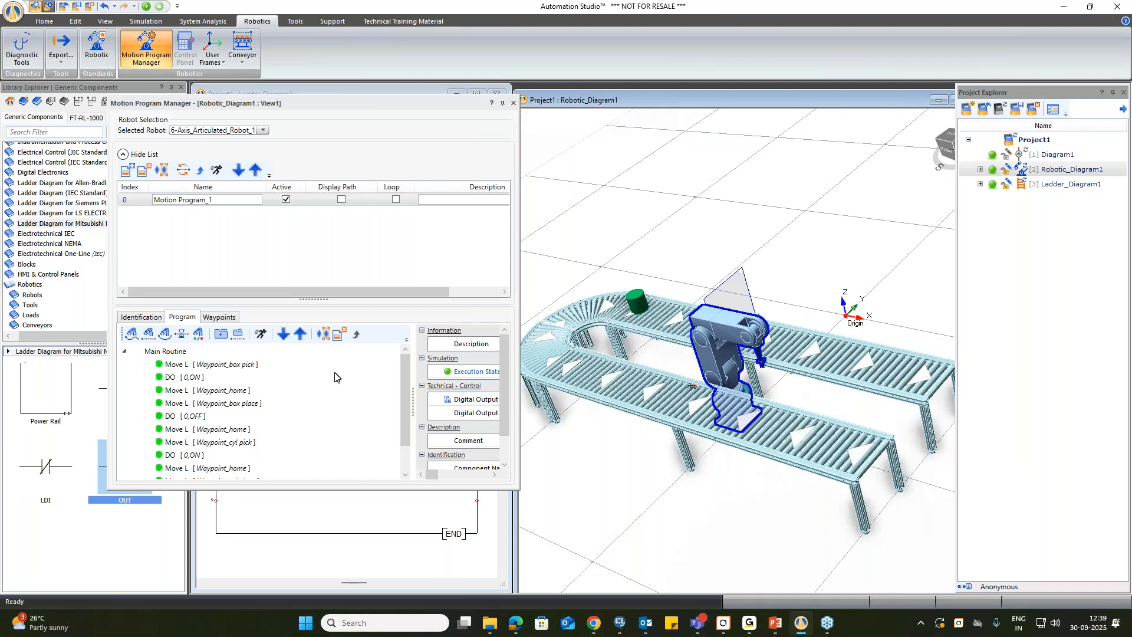
click(514, 103)
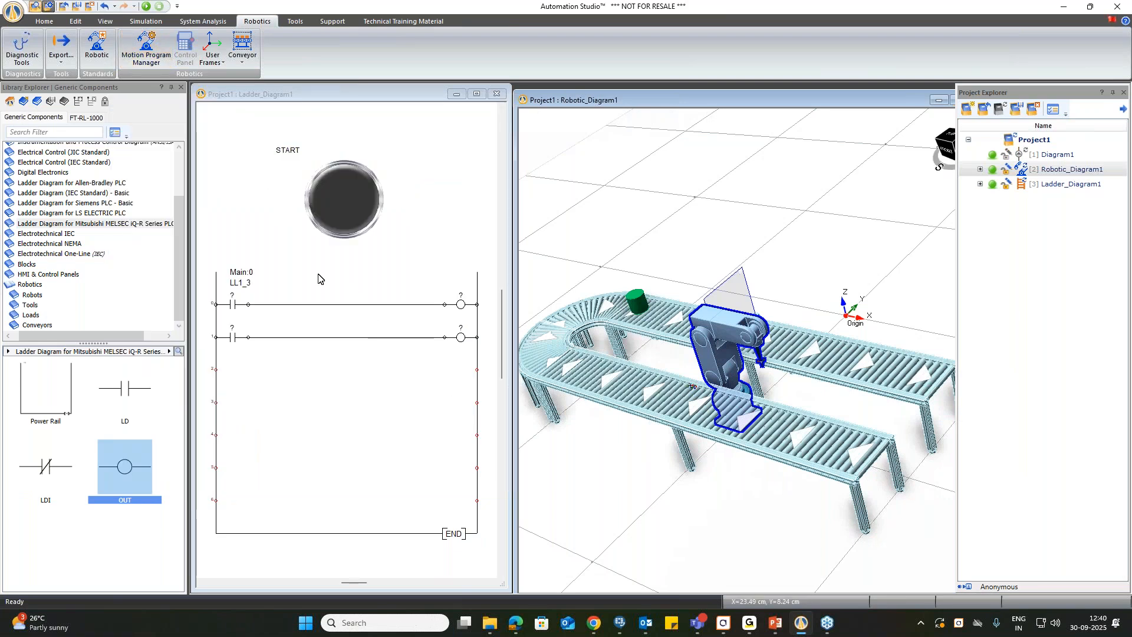
Open the PLC Configurator for the ladder diagram and add a BOOL variable named START with the description START.
click(384, 232)
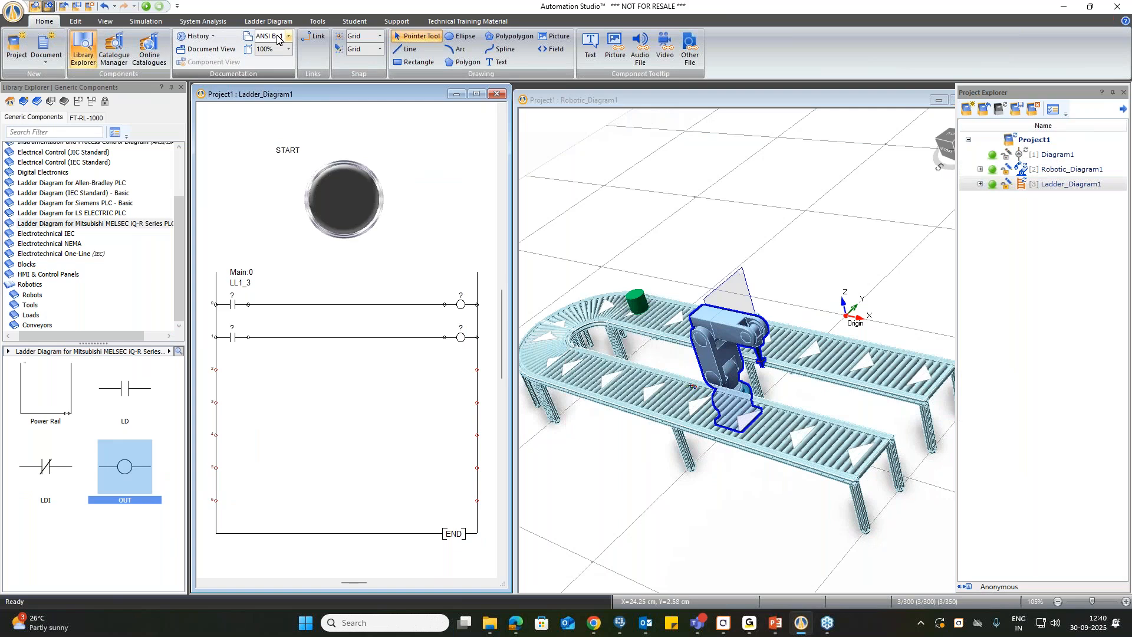
click(274, 29)
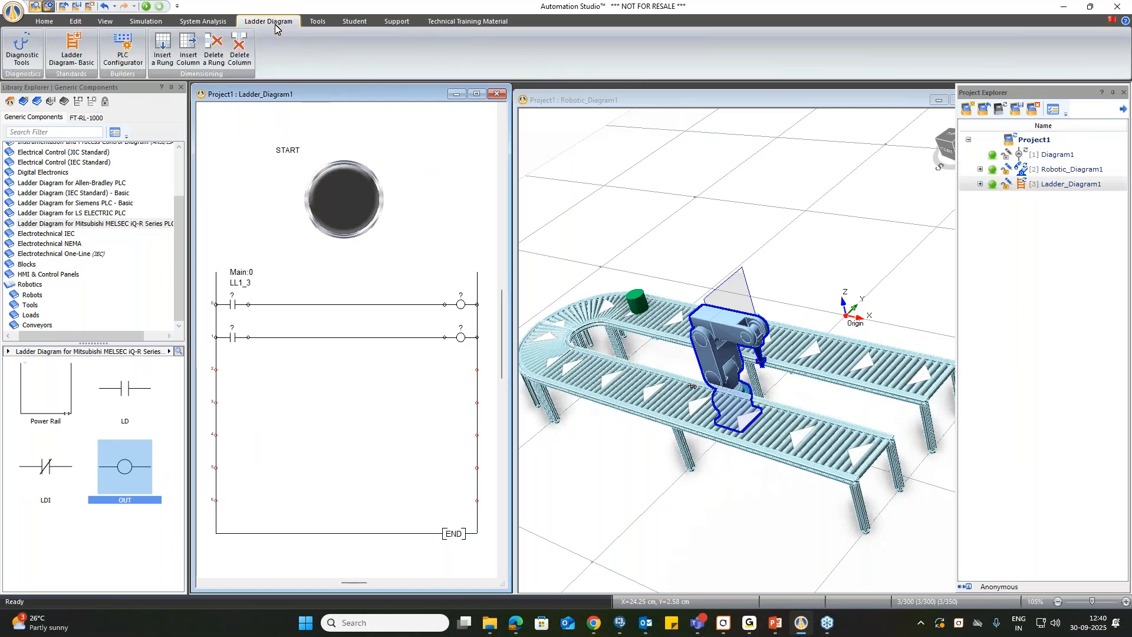
click(125, 48)
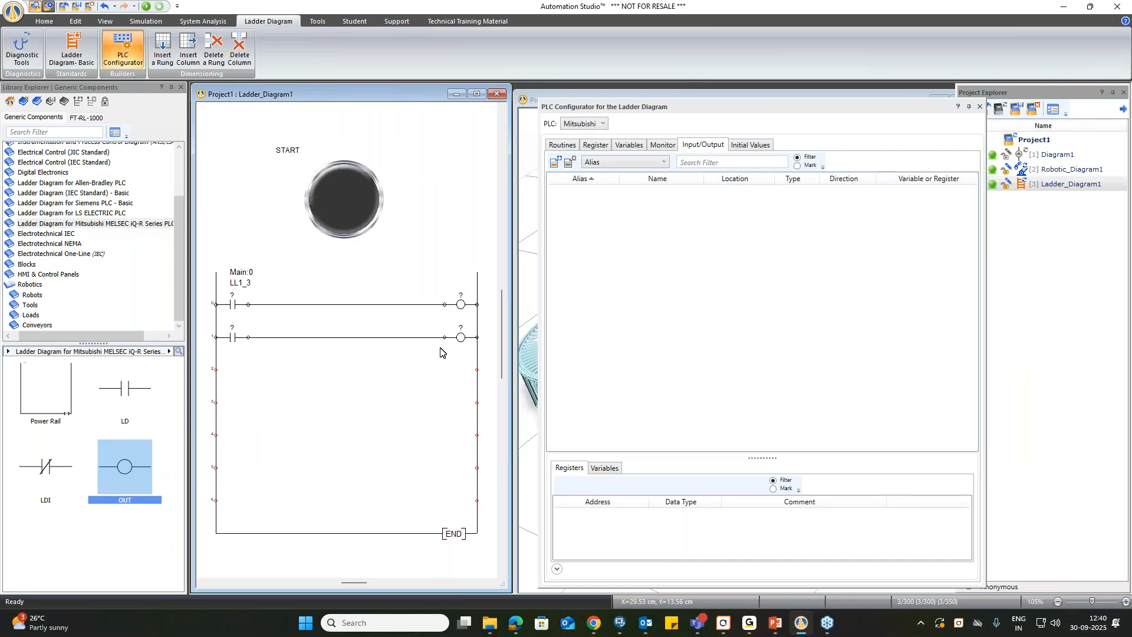
click(630, 145)
click(558, 162)
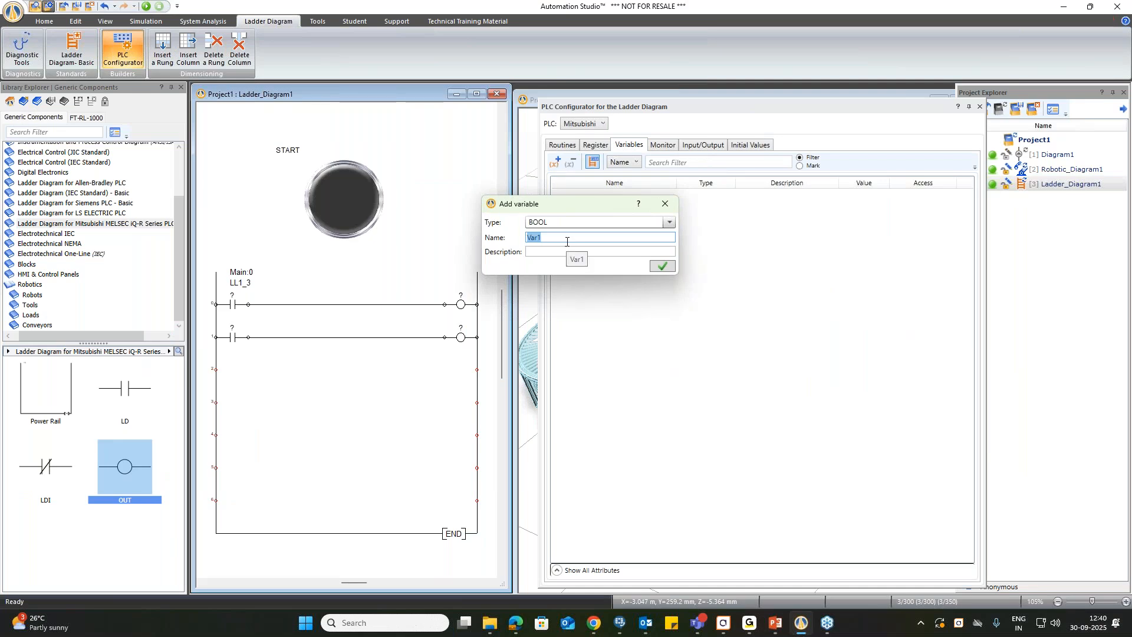
text(STA)
drag(550, 235, 516, 240)
key(ctrl+c)
click(554, 252)
key(ctrl+v)
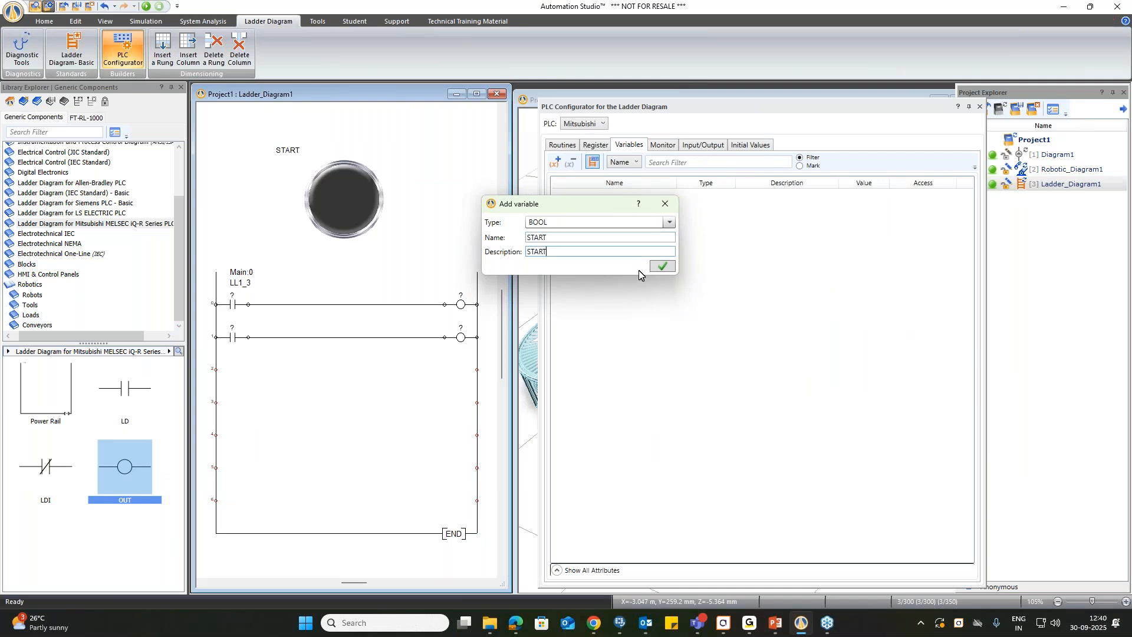
click(661, 267)
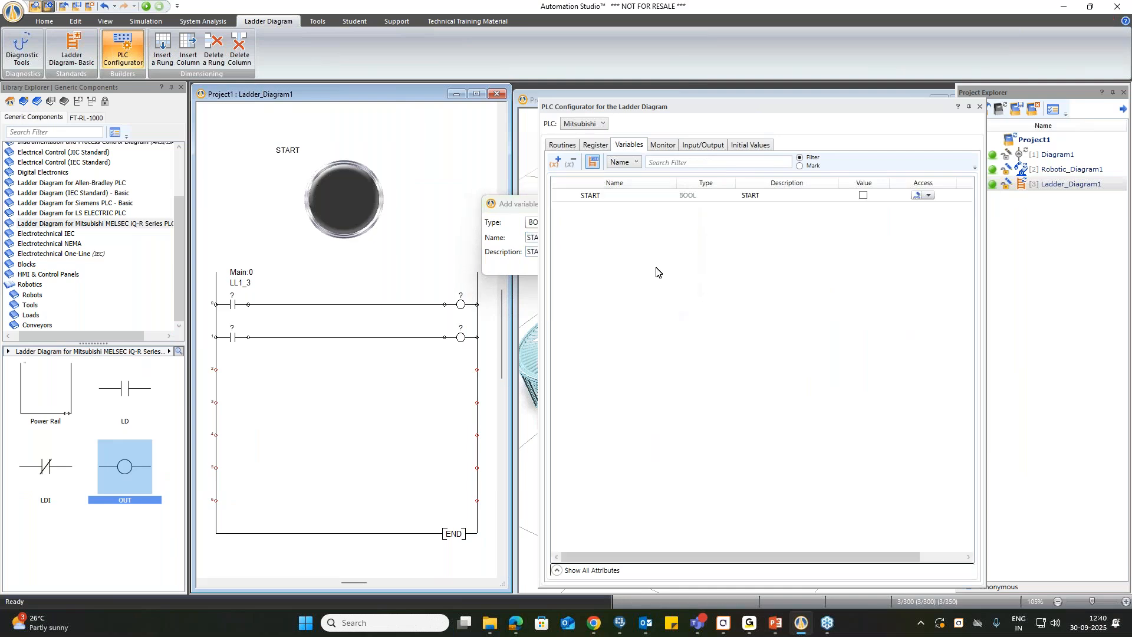
Add a BOOL variable named Conveyor with the description Conveyor to the PLC variables.
click(555, 161)
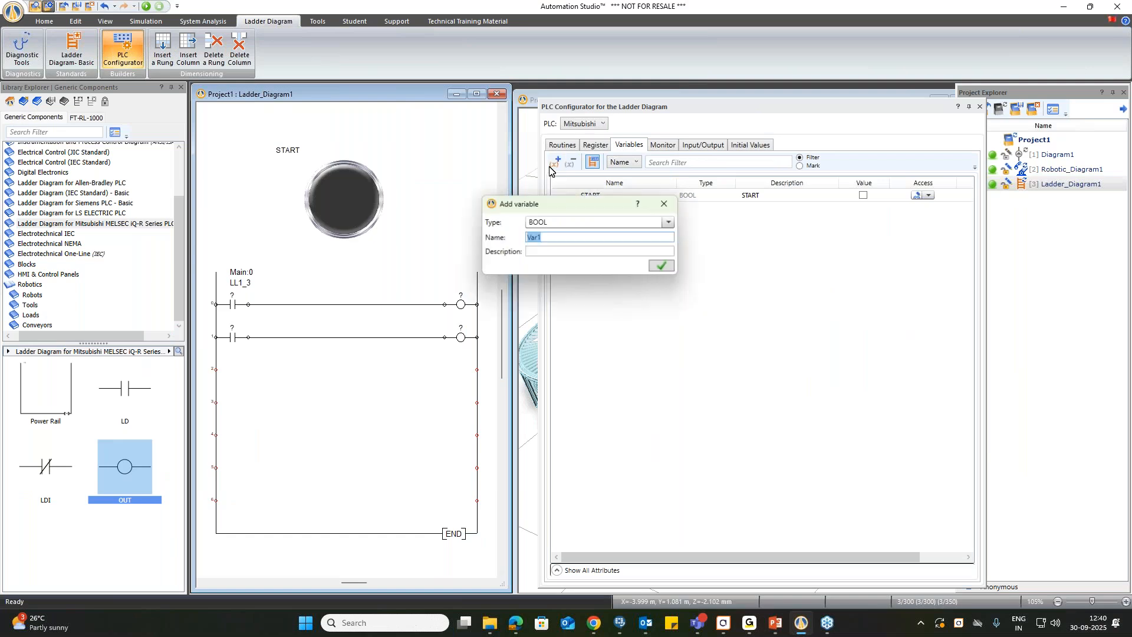
text(Conveyor)
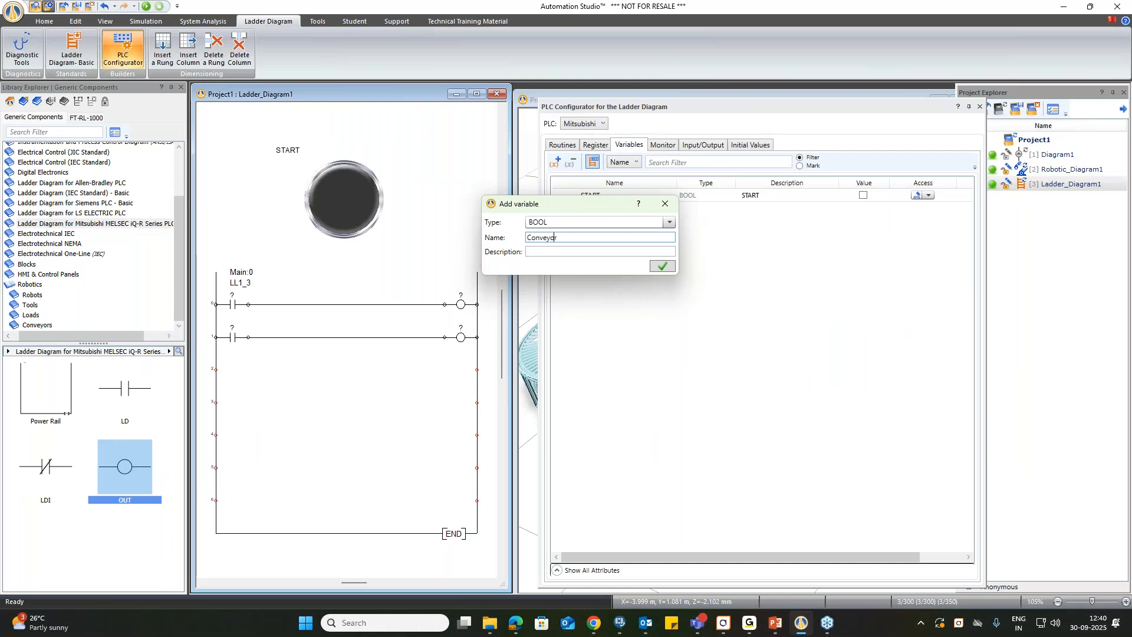
drag(568, 239, 515, 244)
click(549, 252)
text(Conveyor)
click(656, 268)
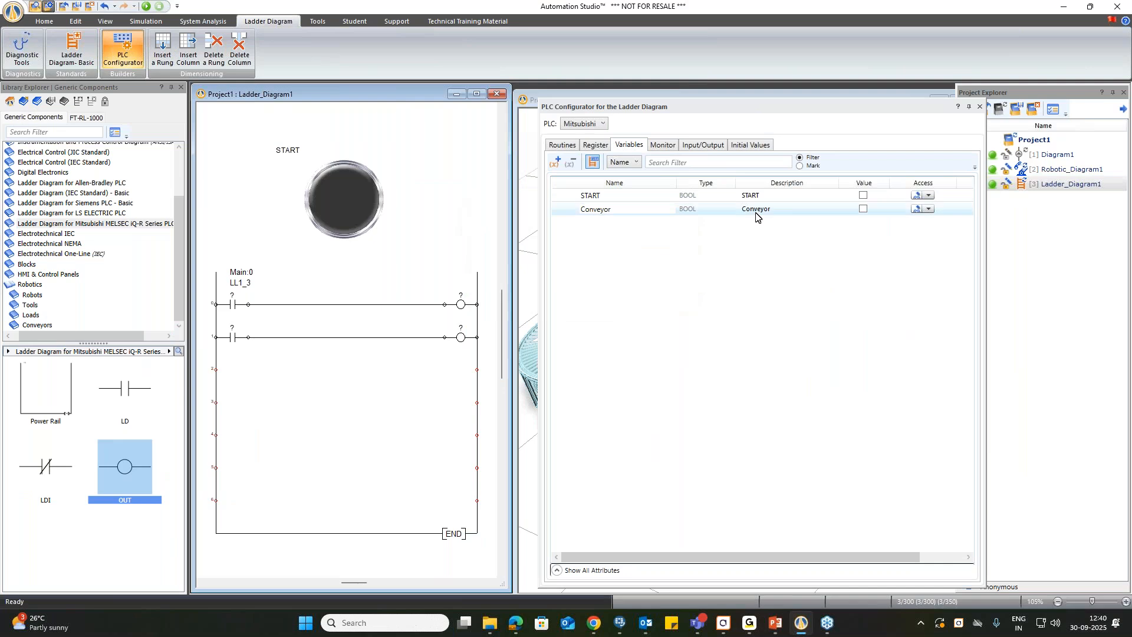
Add a BOOL variable named Sensor with the description Sensor to the PLC variables.
click(556, 163)
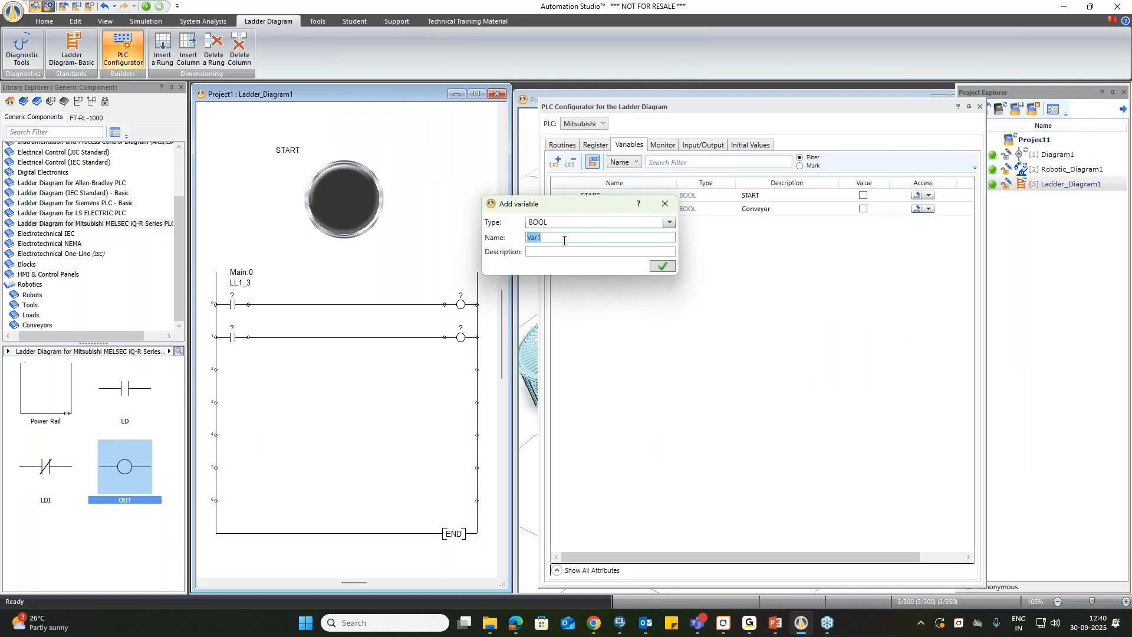
text(Sensor)
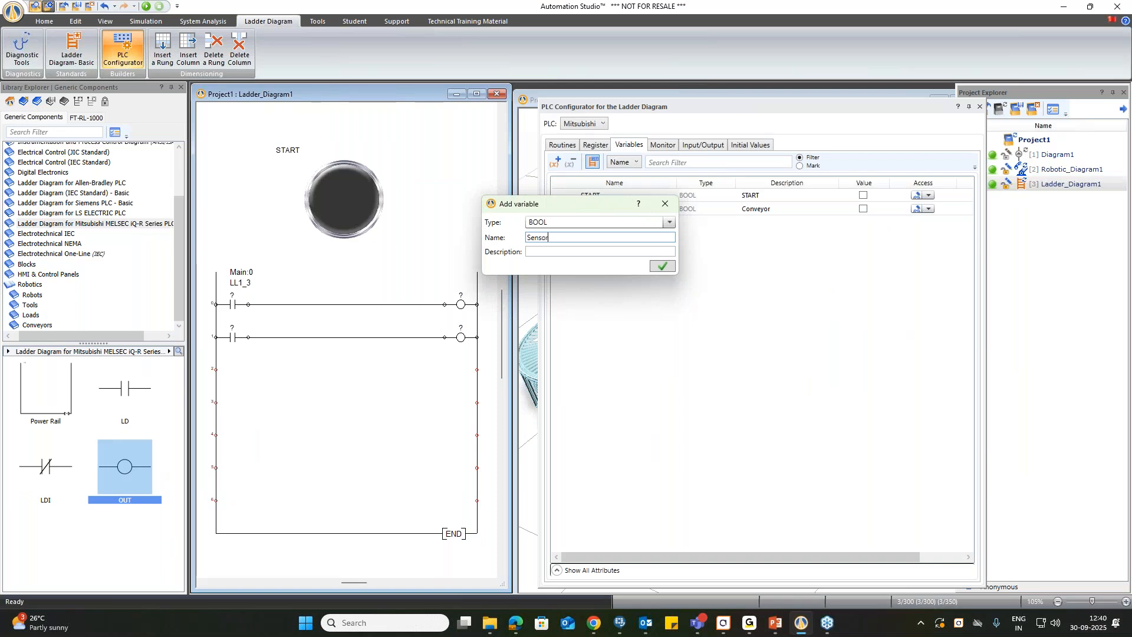
drag(568, 237, 528, 239)
click(539, 251)
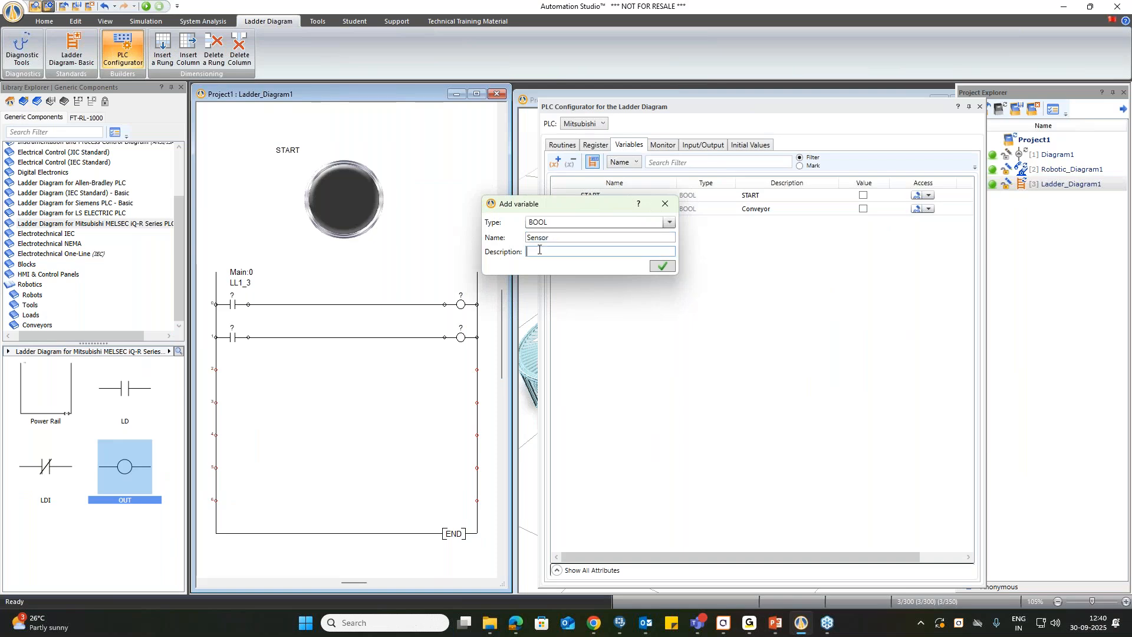
click(663, 266)
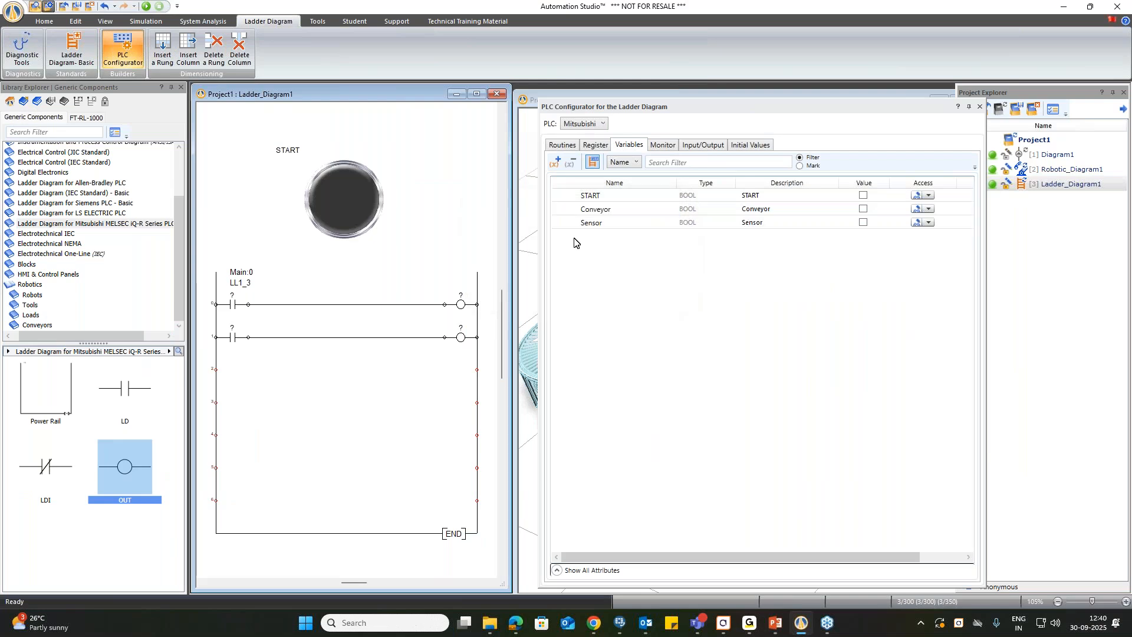
Add a BOOL variable named Robot with the description Robot to the PLC variables.
click(556, 163)
text(Robot)
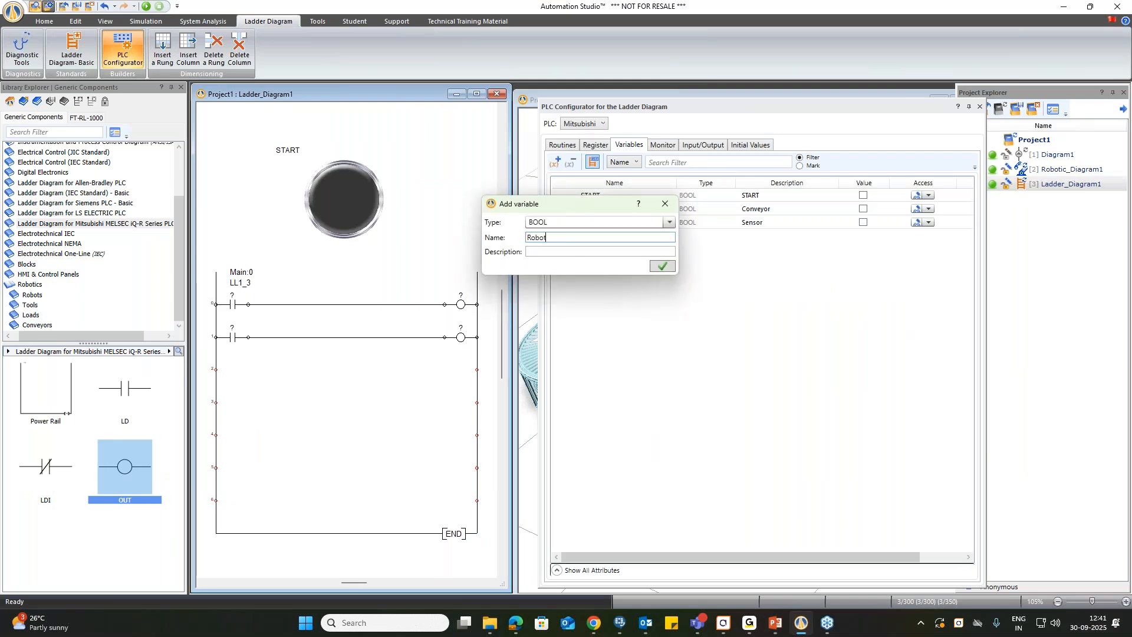
drag(547, 237, 522, 242)
key(ctrl+c)
key(Tab)
key(ctrl+v)
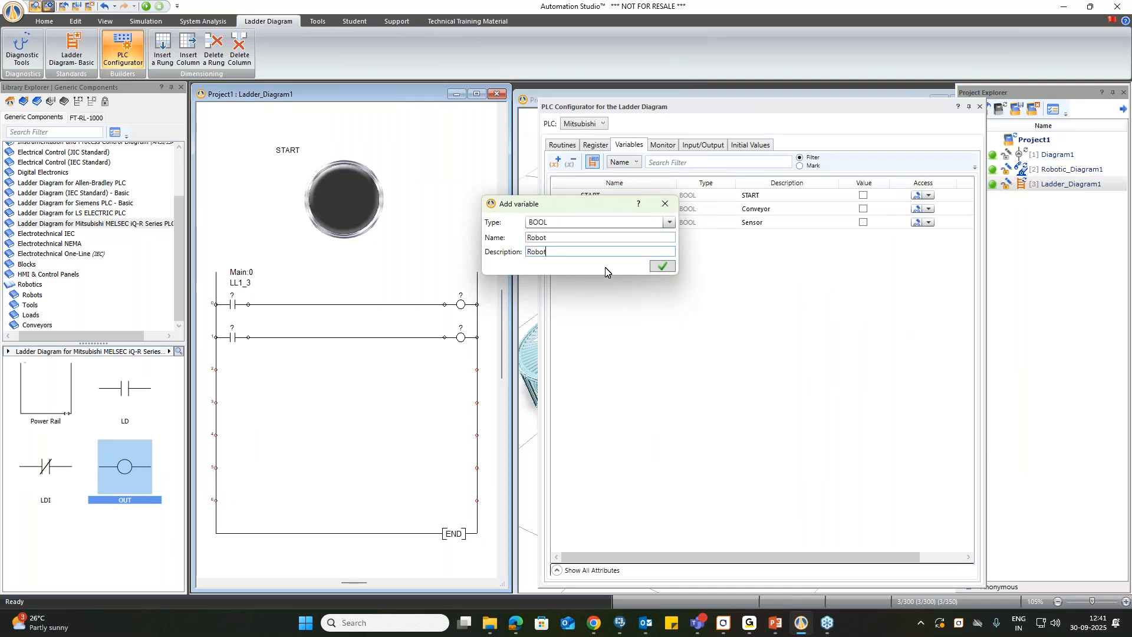
click(662, 268)
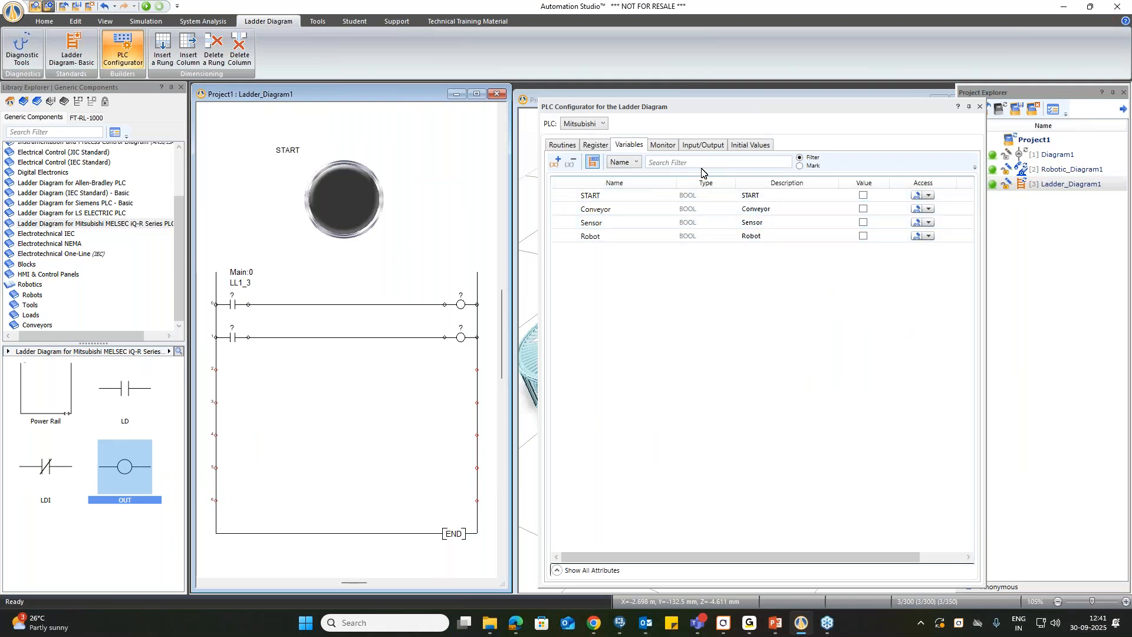
Begin adding PLC input/output variables and select the four ConveyorForward entries from Robotic_Diagram1.
drag(744, 109, 652, 139)
click(654, 152)
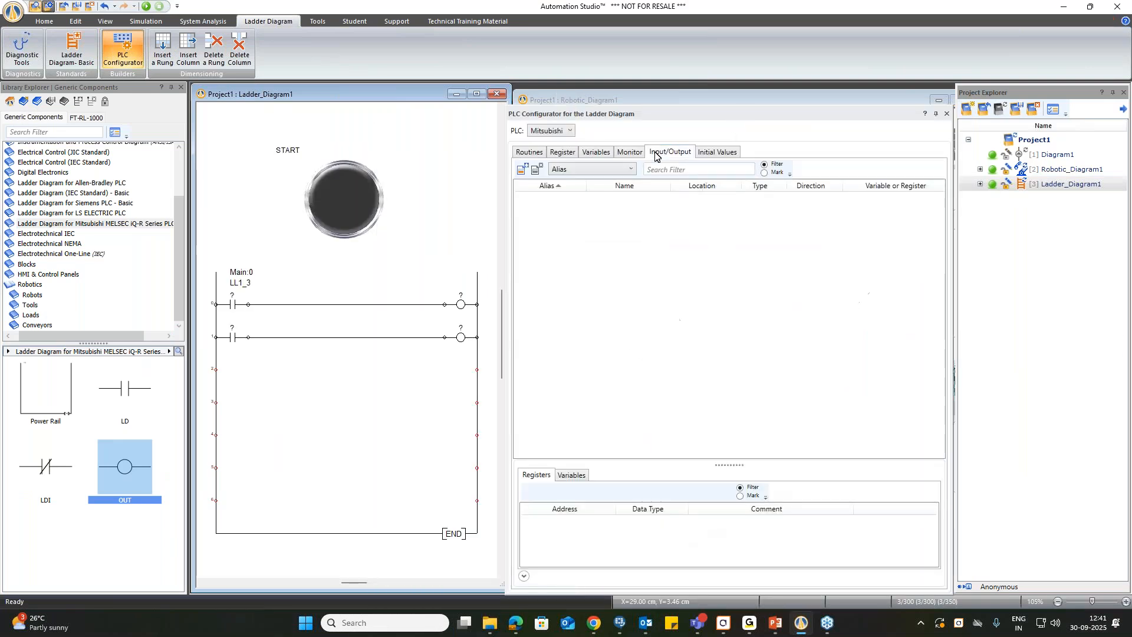
click(522, 169)
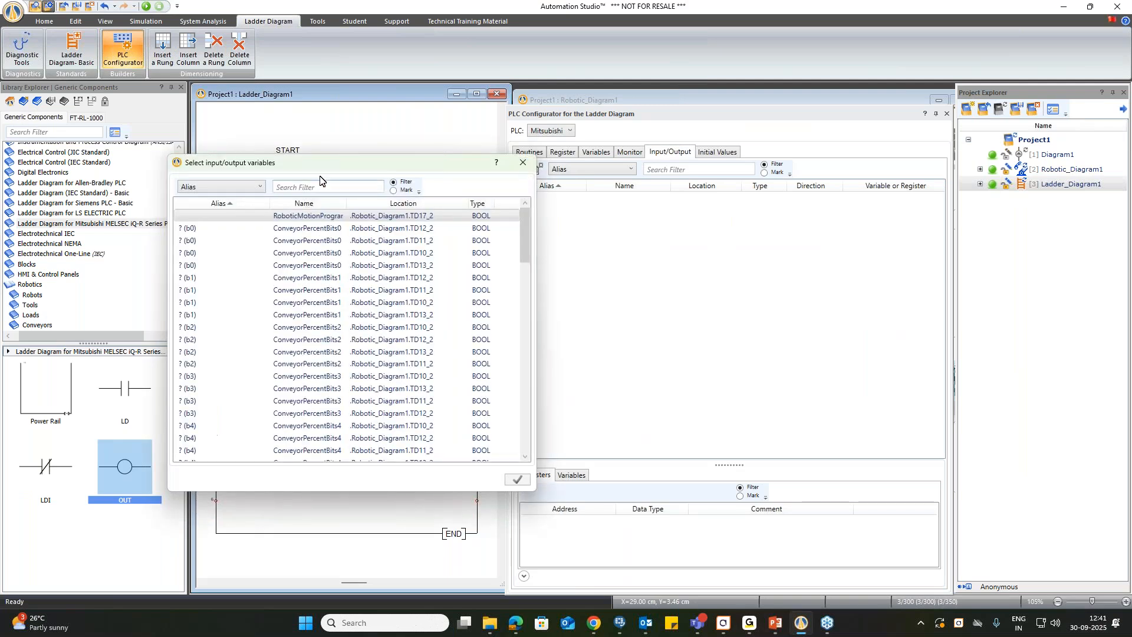
drag(345, 164, 440, 171)
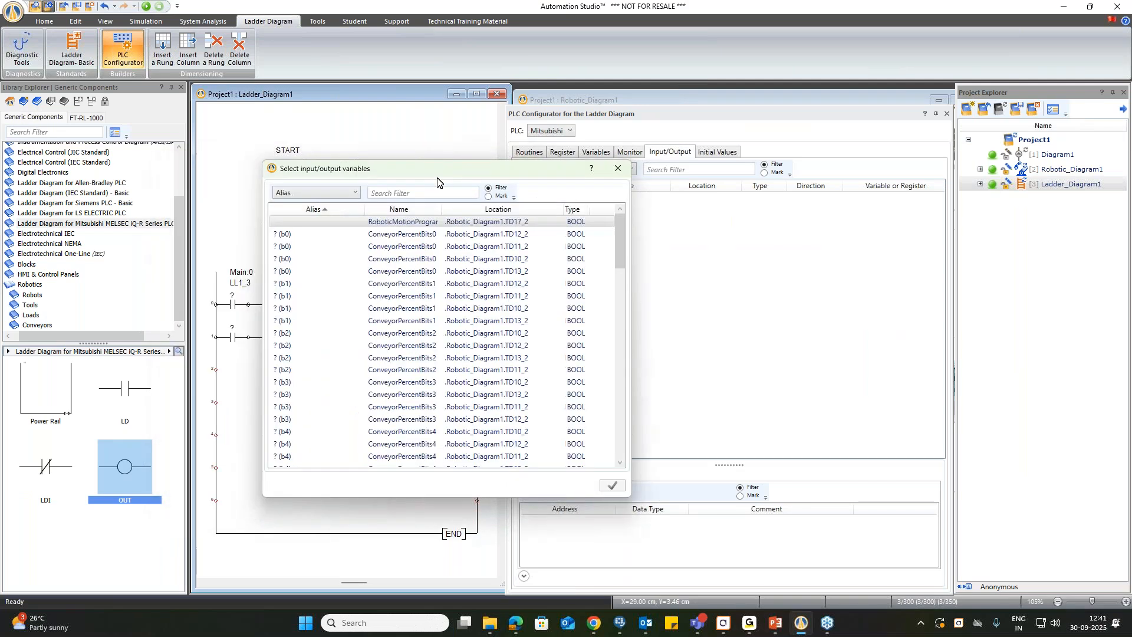
scroll(395, 270, down, 7)
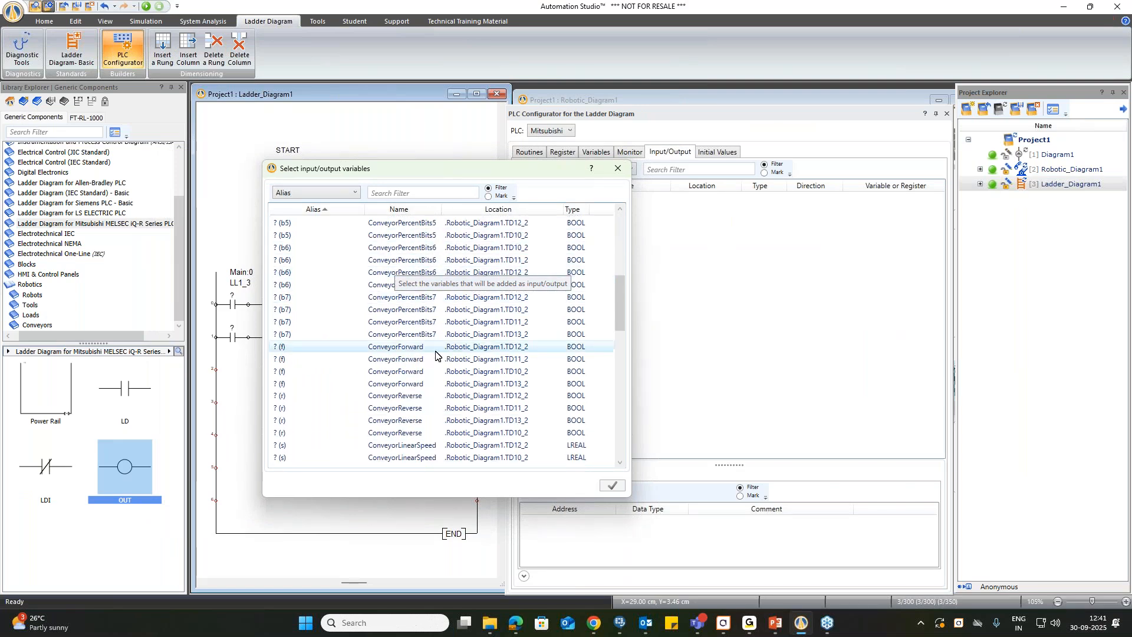
click(434, 349)
ctrl+click(422, 359)
ctrl+click(416, 371)
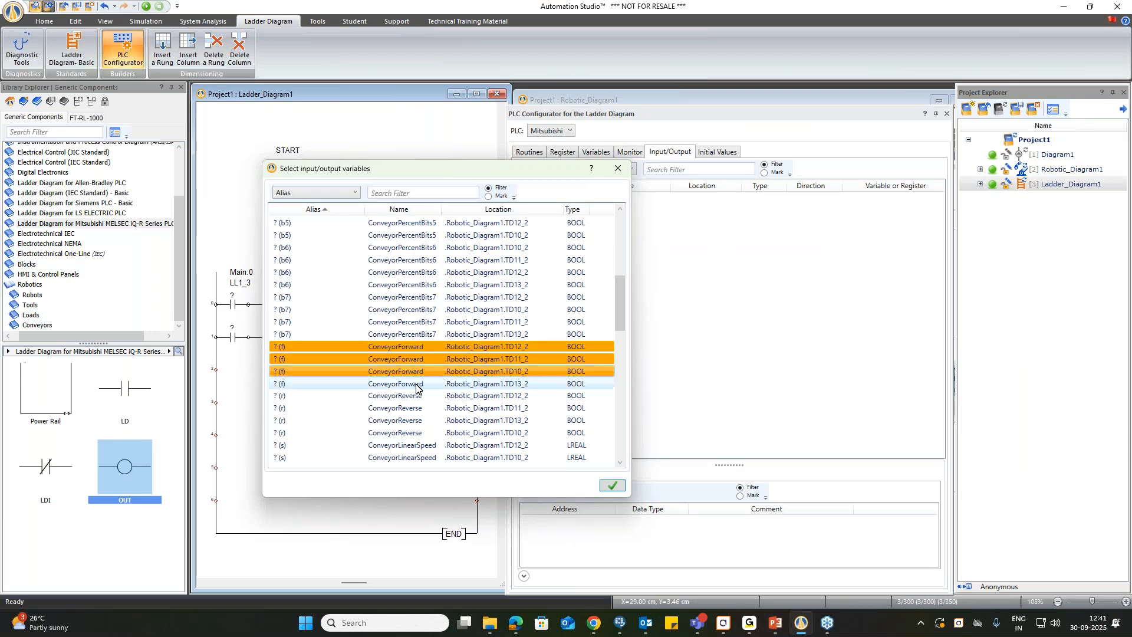
ctrl+click(416, 384)
Include the Sensor_1 and START transmitters in the selection and add all selected variables to the PLC input/output list.
scroll(481, 356, down, 4)
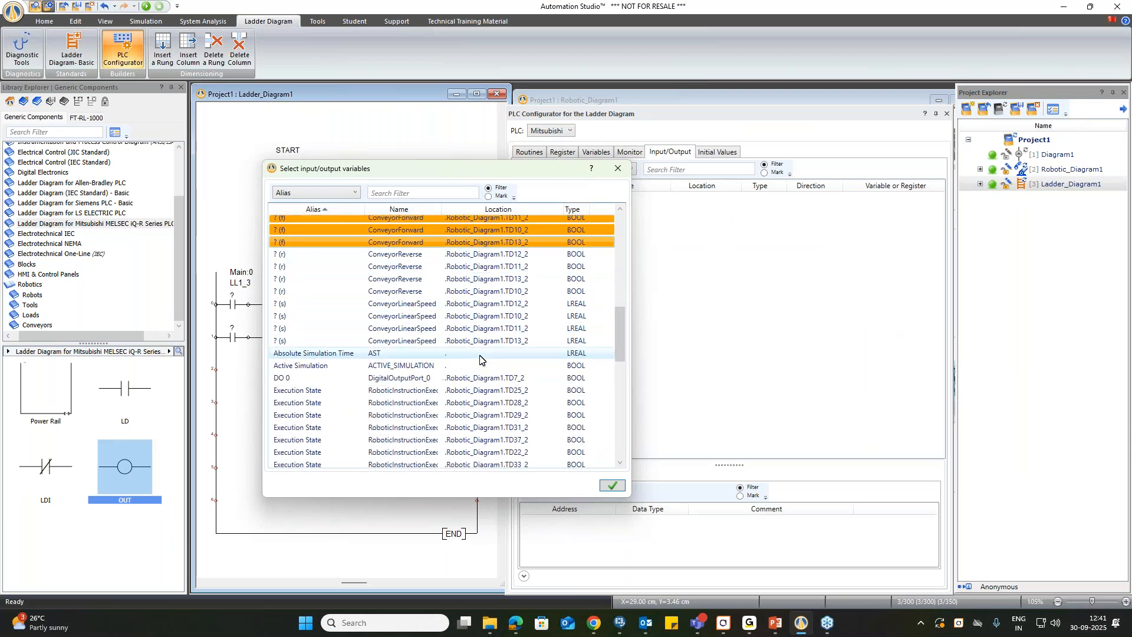
scroll(479, 360, down, 1)
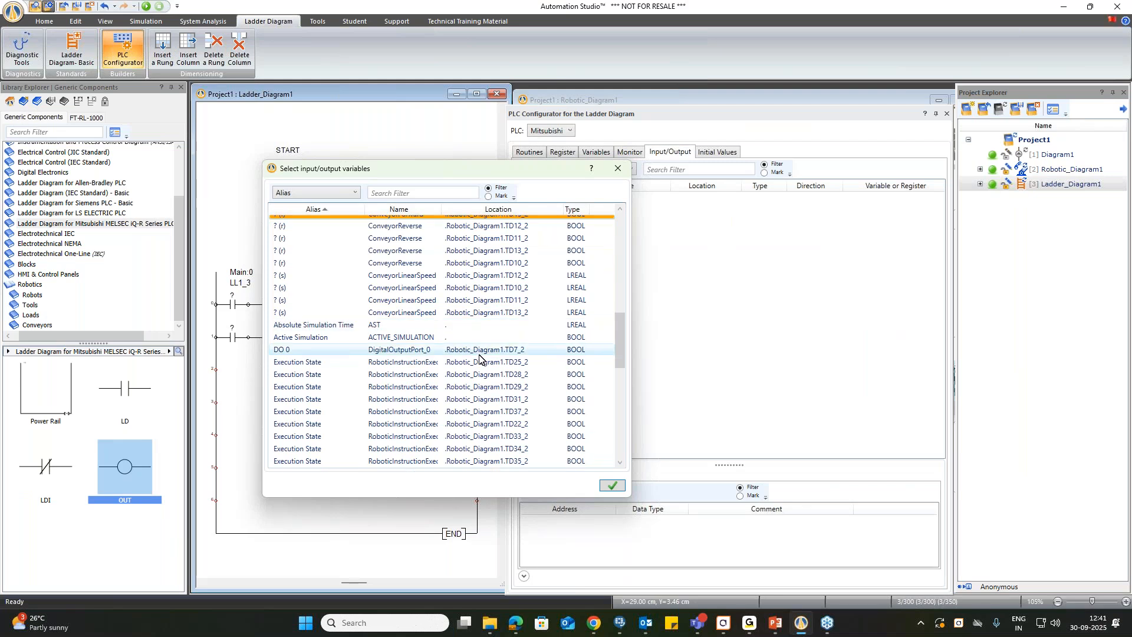
scroll(479, 357, down, 6)
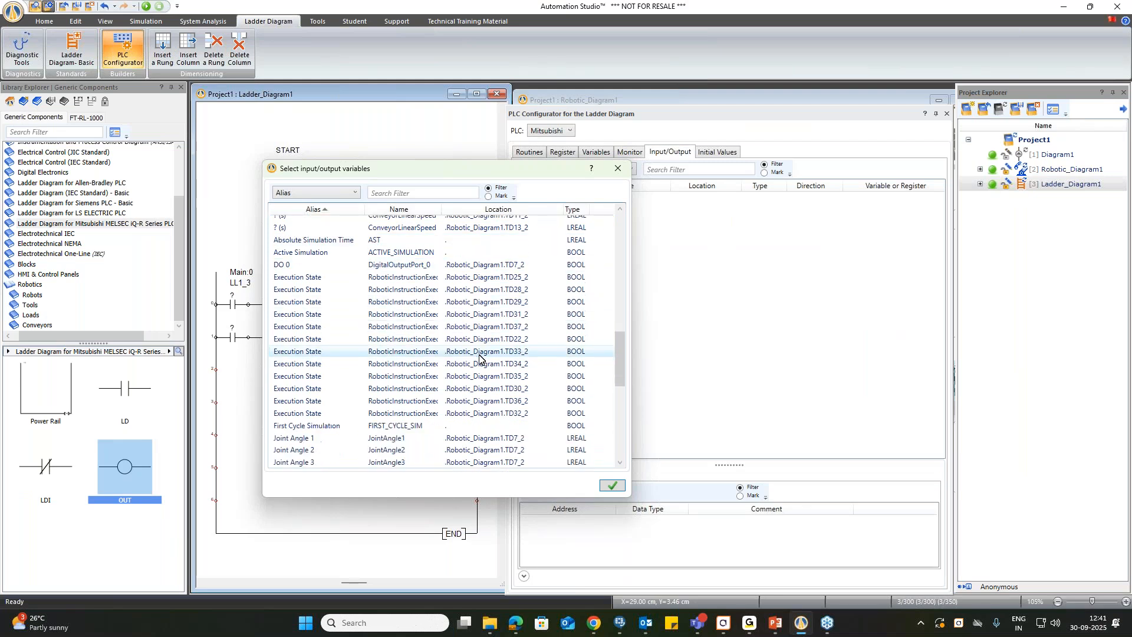
scroll(478, 358, down, 2)
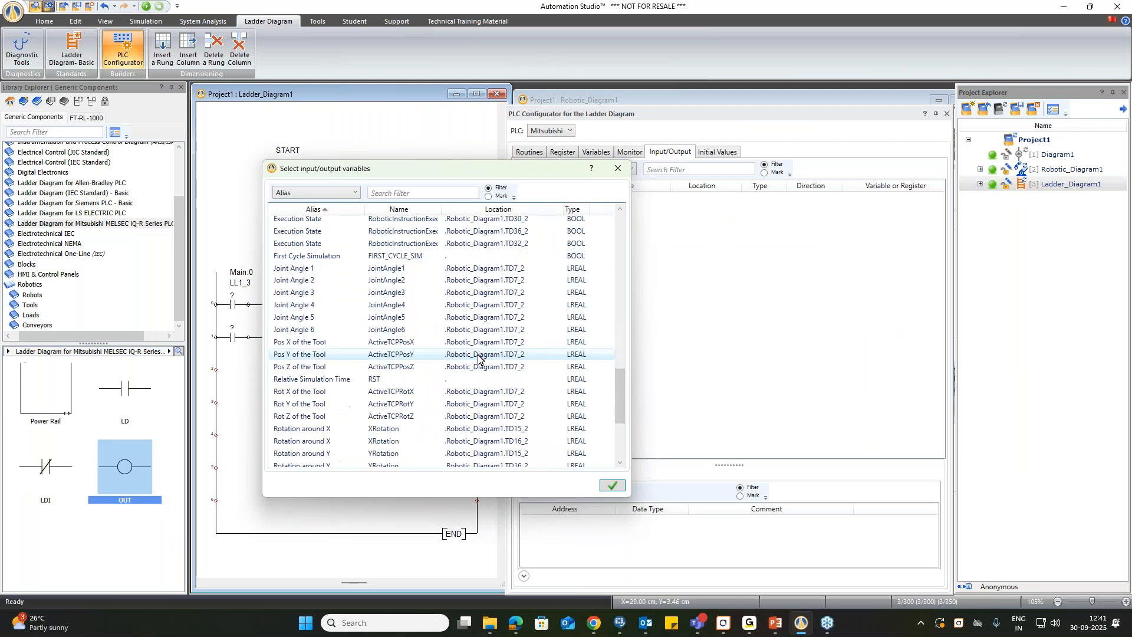
scroll(477, 357, down, 3)
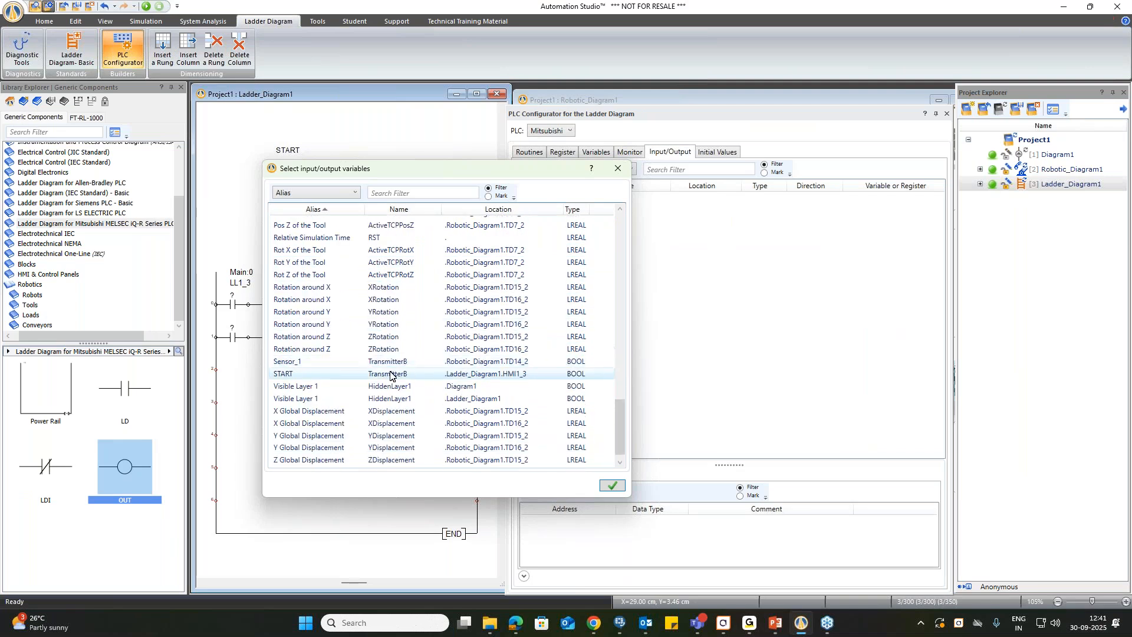
click(387, 362)
shift+click(389, 377)
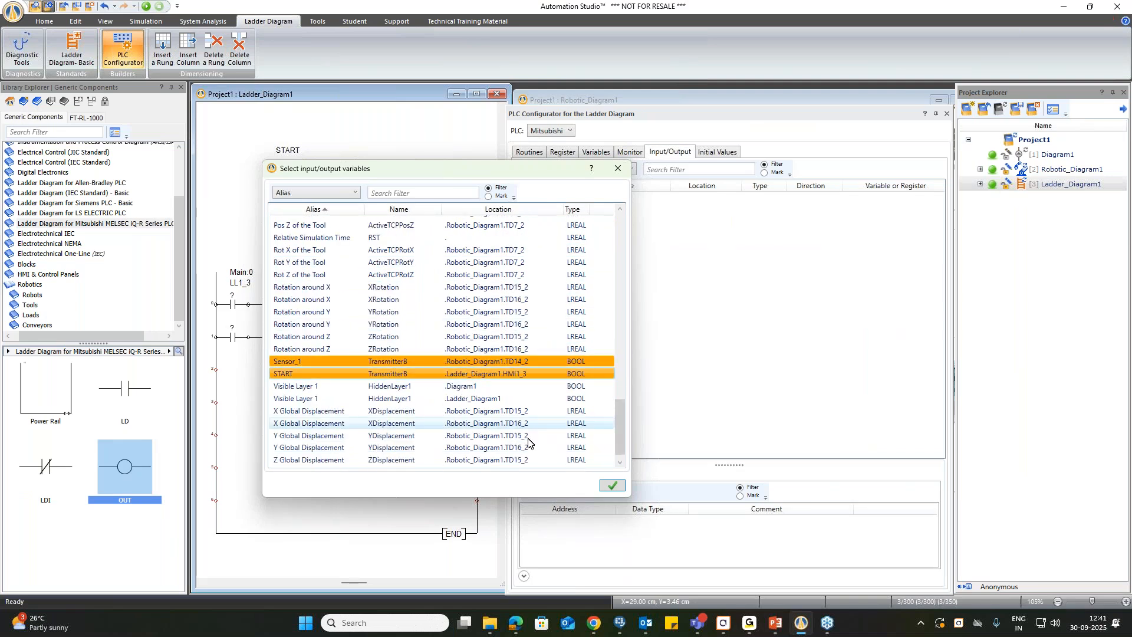
click(612, 485)
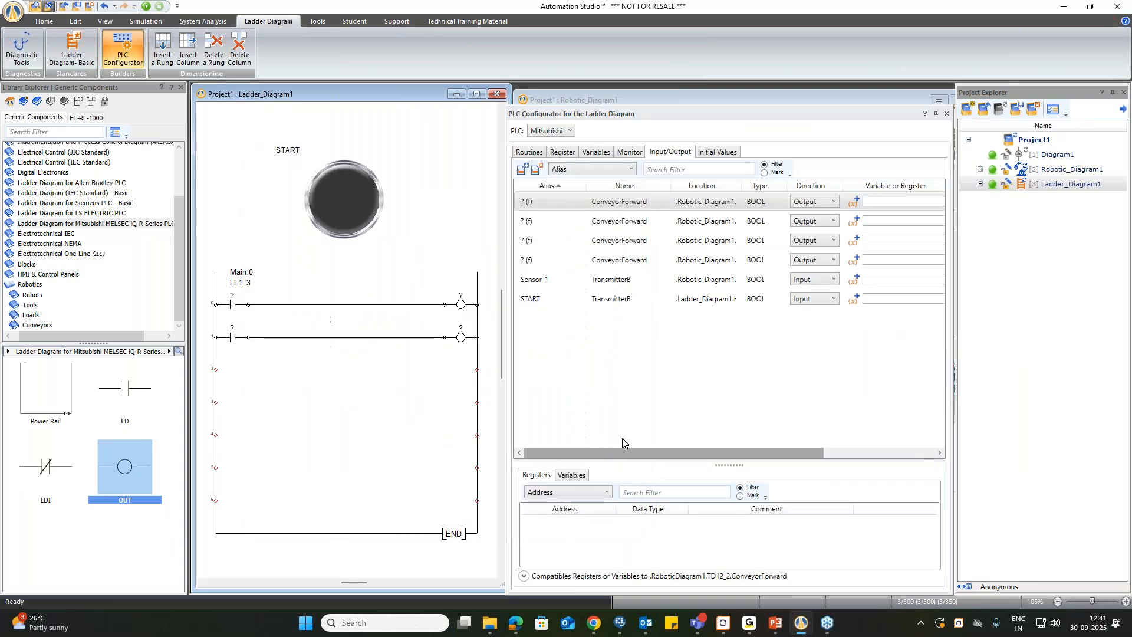
Set the 6-axis robot's Number of Digital Inputs to 1 and Function of Digital Input 0 to Start Motion Program.
drag(667, 102, 635, 87)
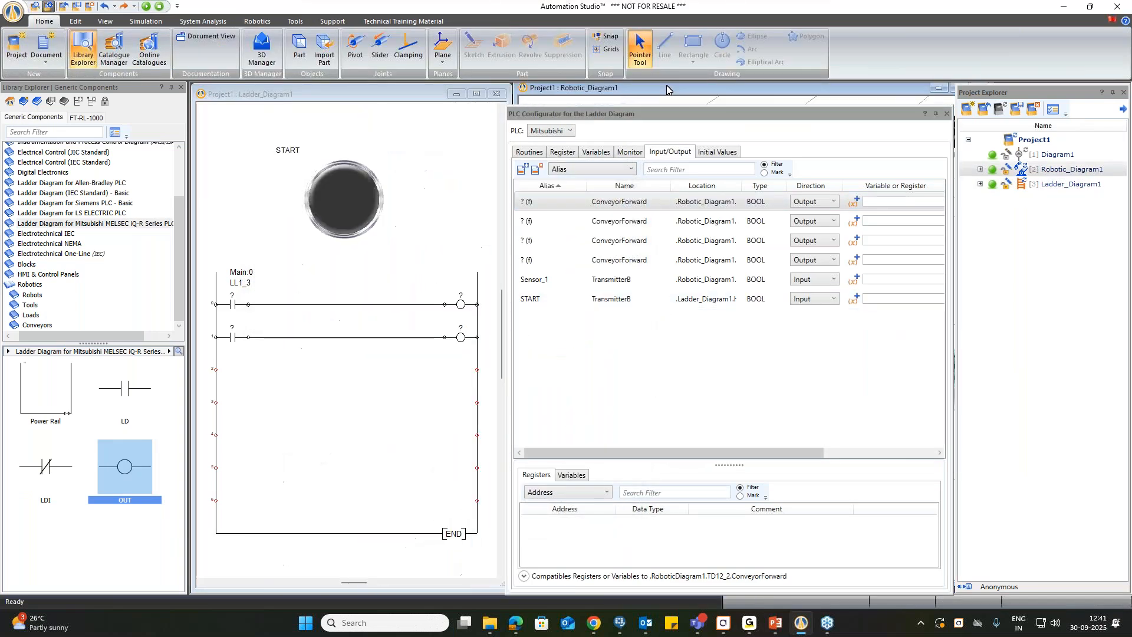
click(947, 114)
double_click(715, 352)
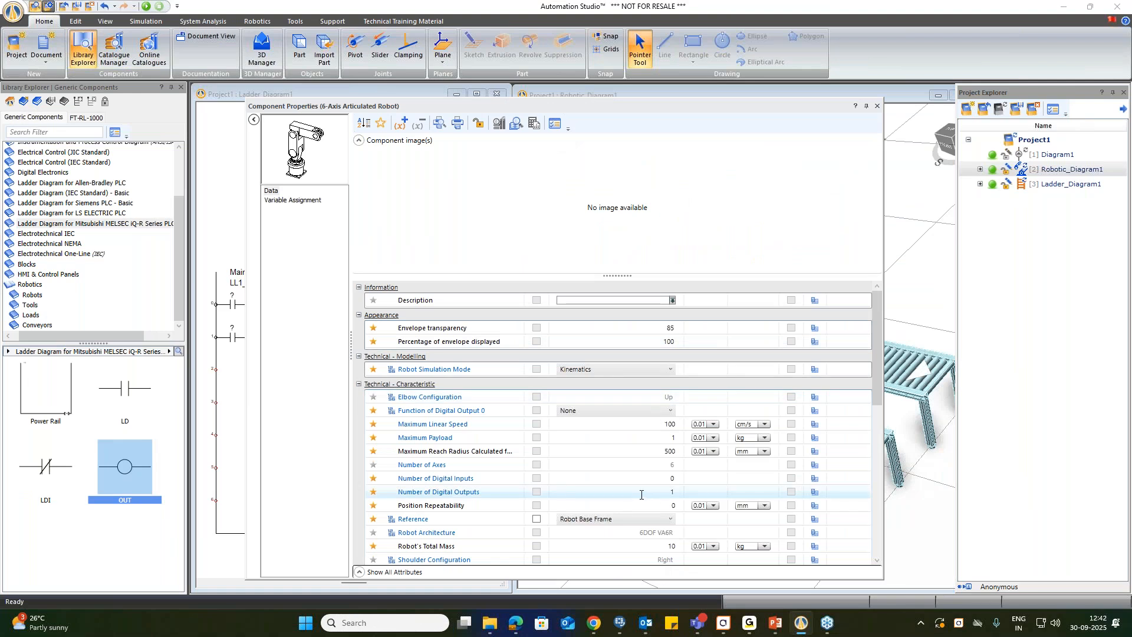
click(659, 479)
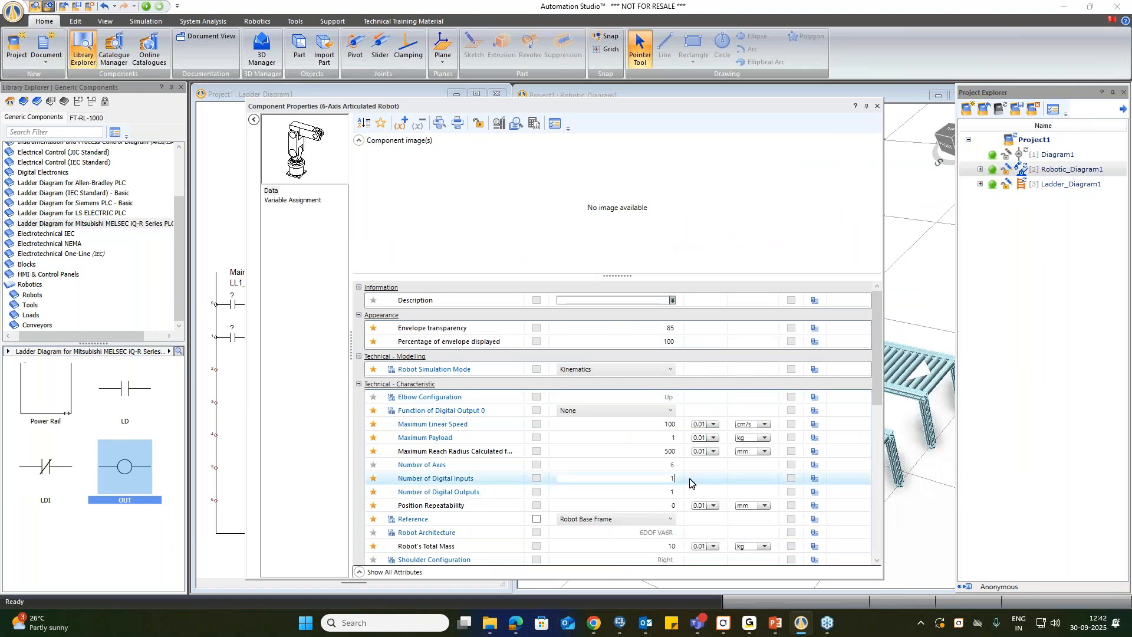
scroll(690, 482, down, 1)
click(564, 368)
click(575, 390)
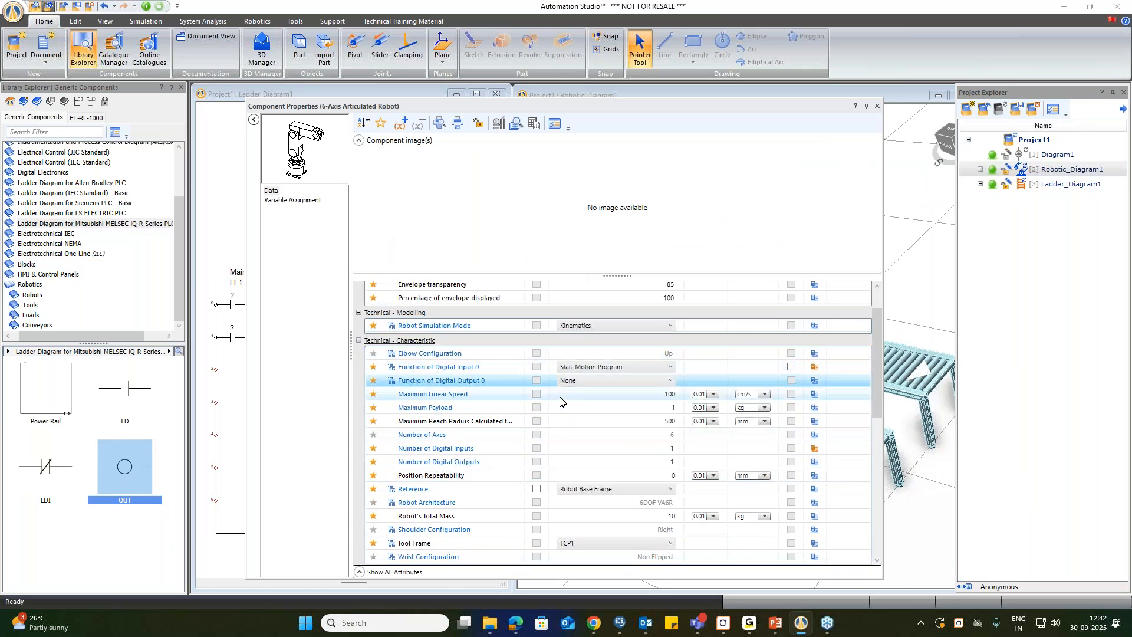
click(877, 106)
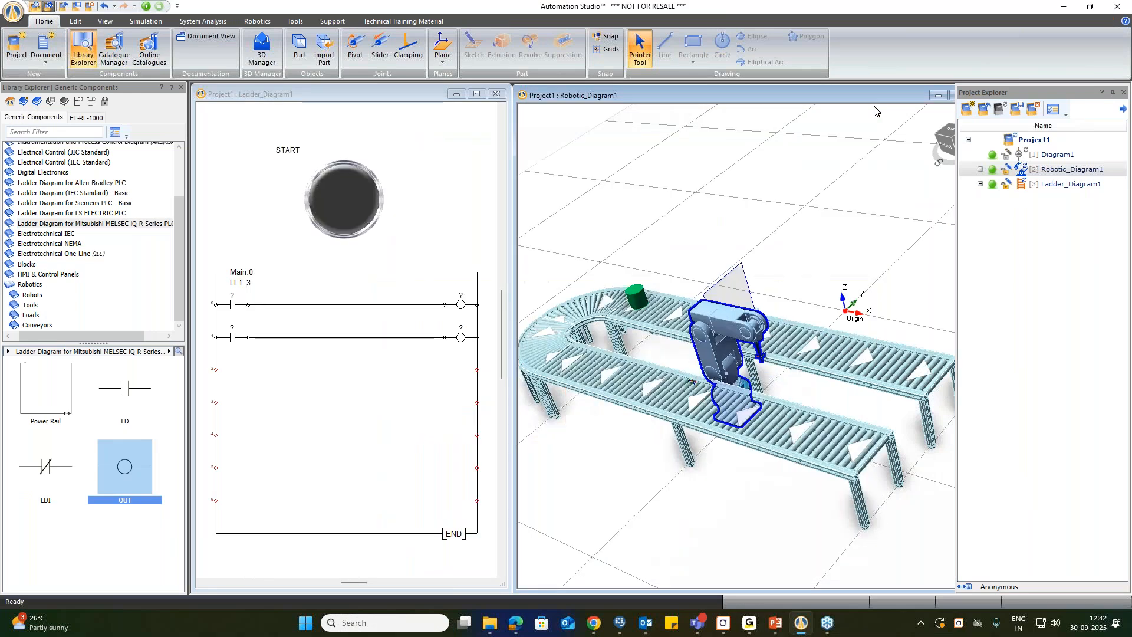
Add the robot's DigitalInputPort_0 from Robotic_Diagram1 to the ladder diagram's PLC input/output list.
click(318, 118)
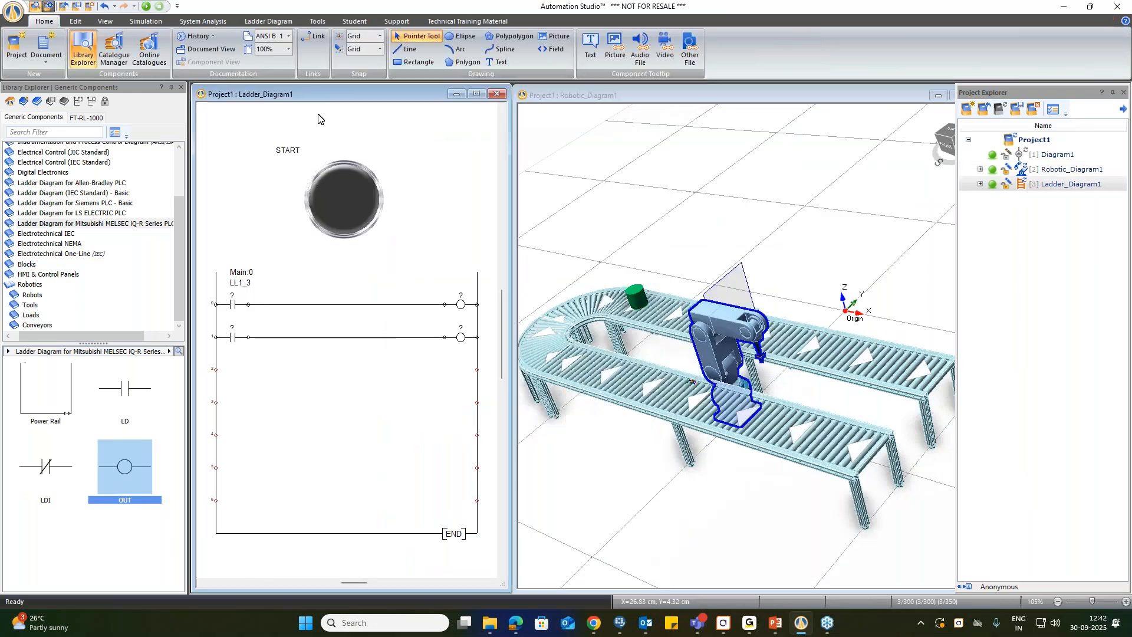
click(276, 20)
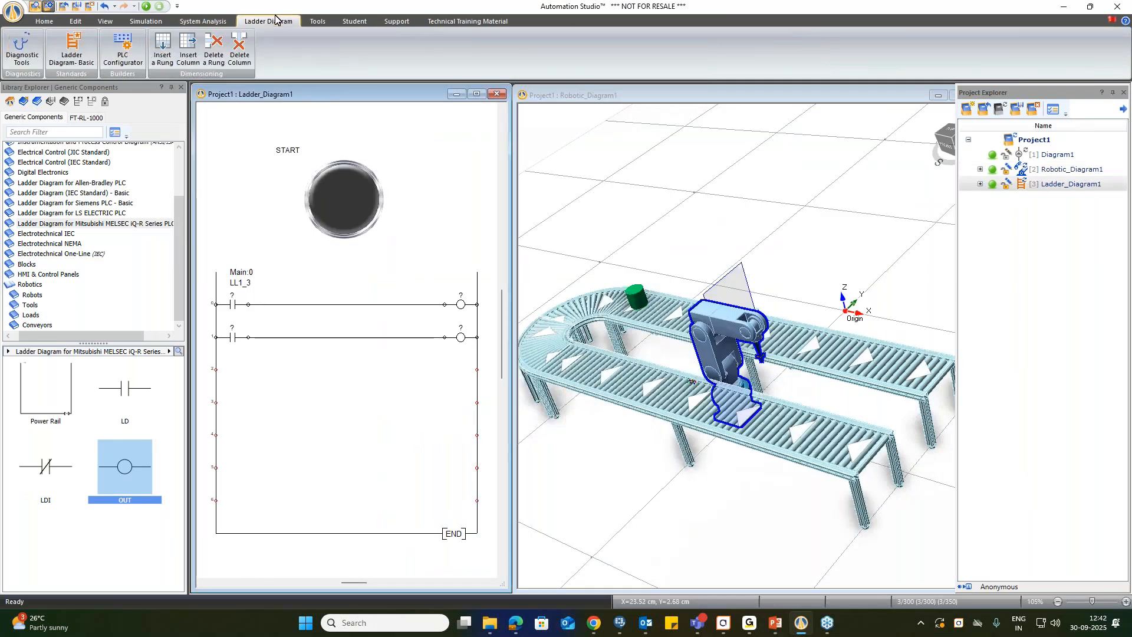
click(128, 53)
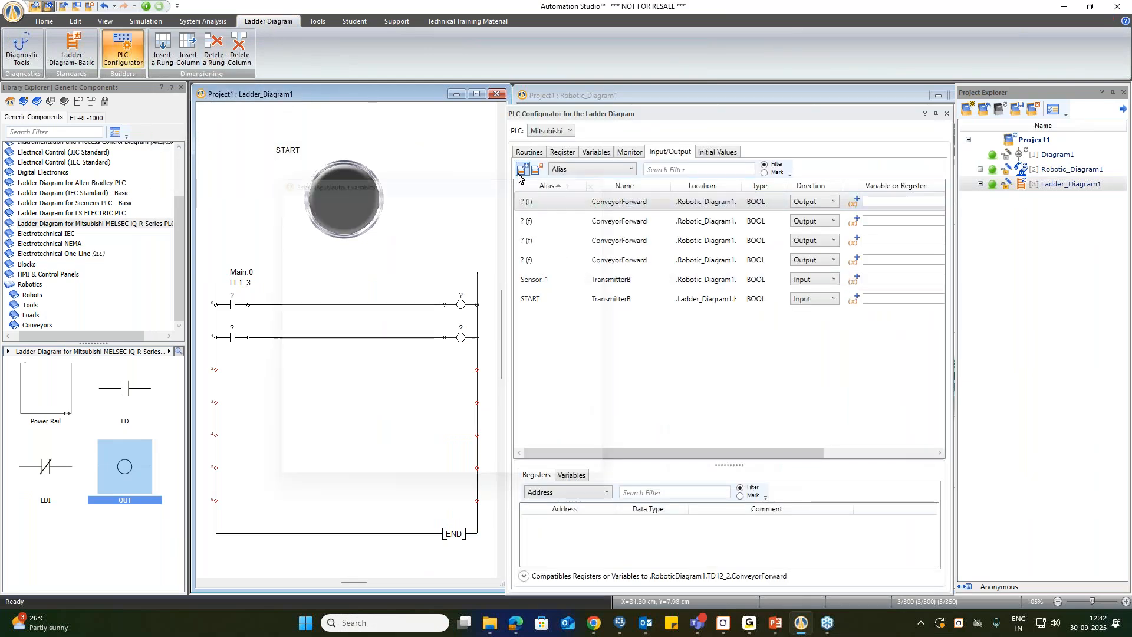
scroll(403, 335, down, 10)
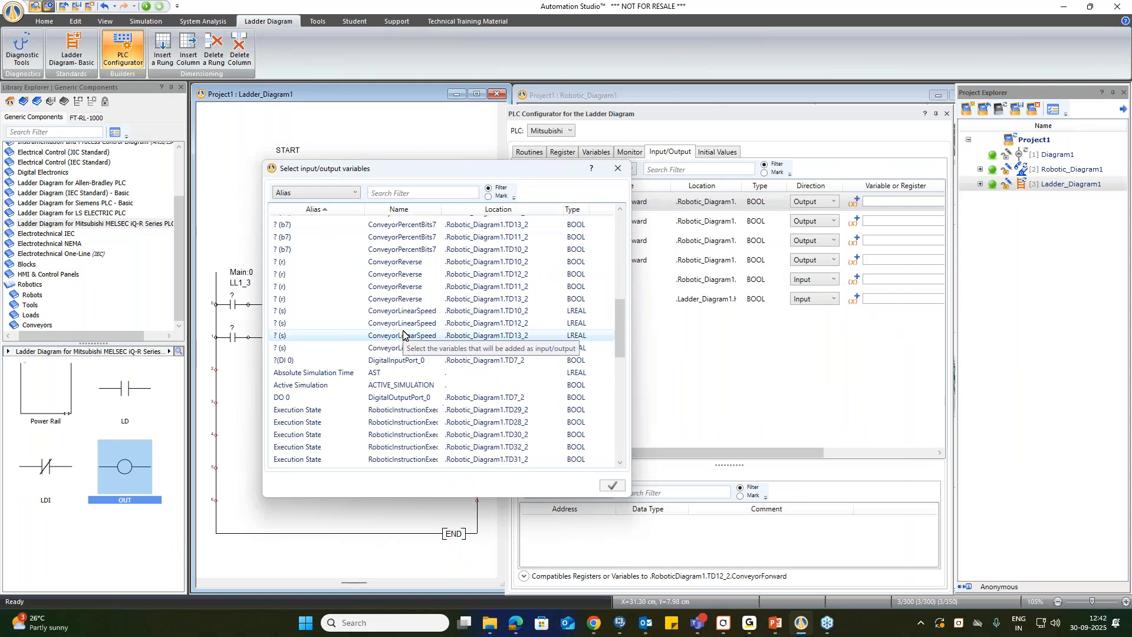
click(401, 361)
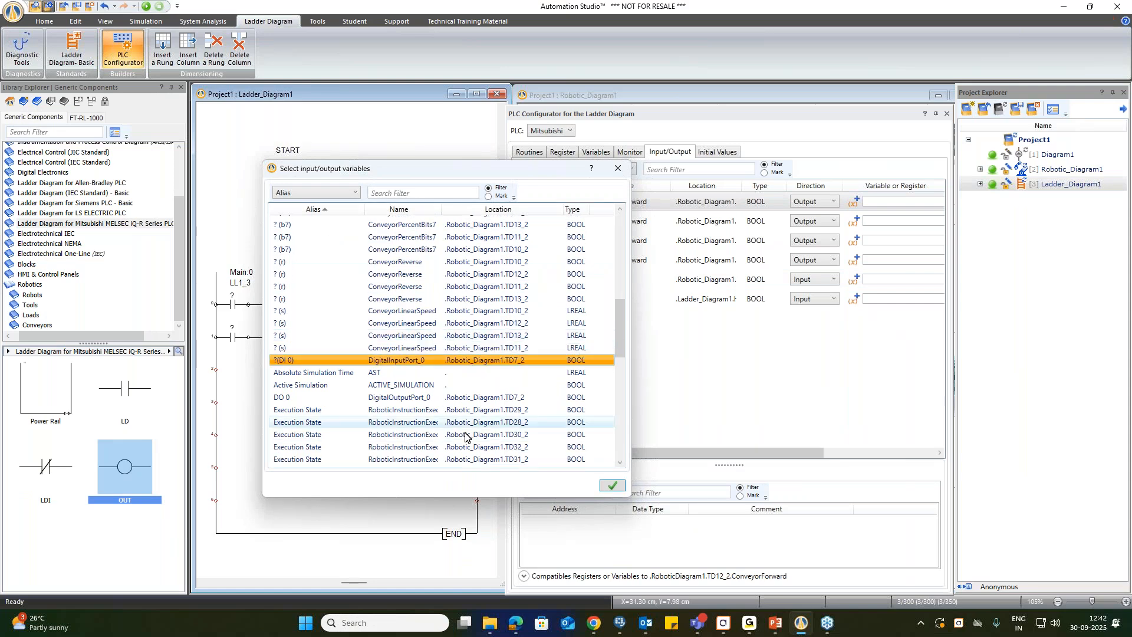
click(599, 485)
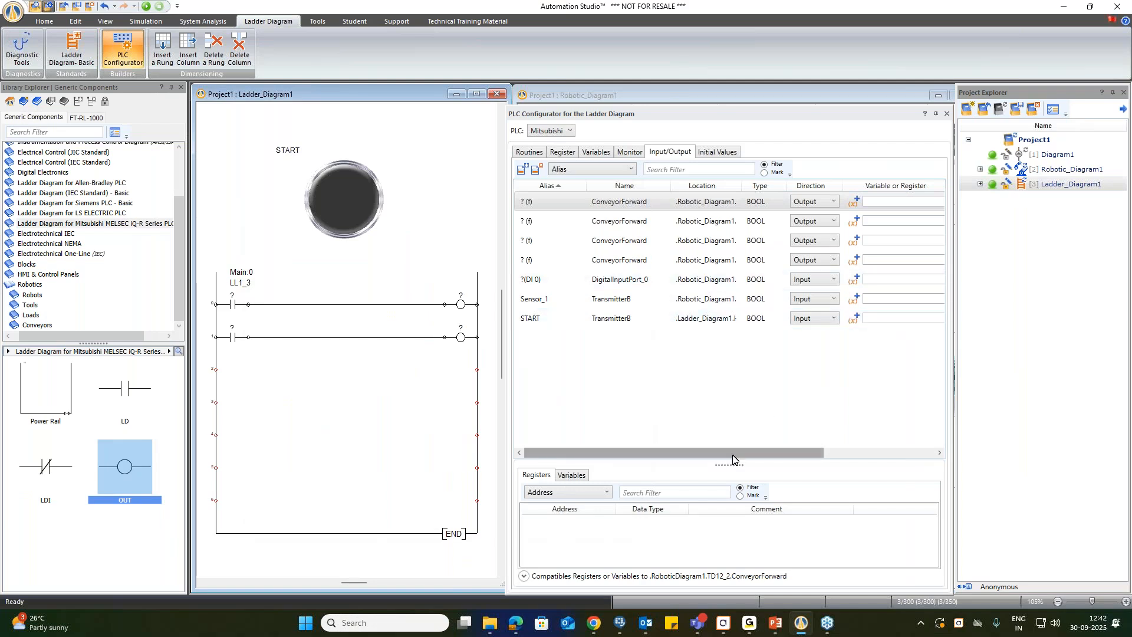
Widen the PLC Configurator and assign the Conveyor variable to all four ConveyorForward entries.
drag(732, 458, 749, 458)
drag(792, 455, 770, 455)
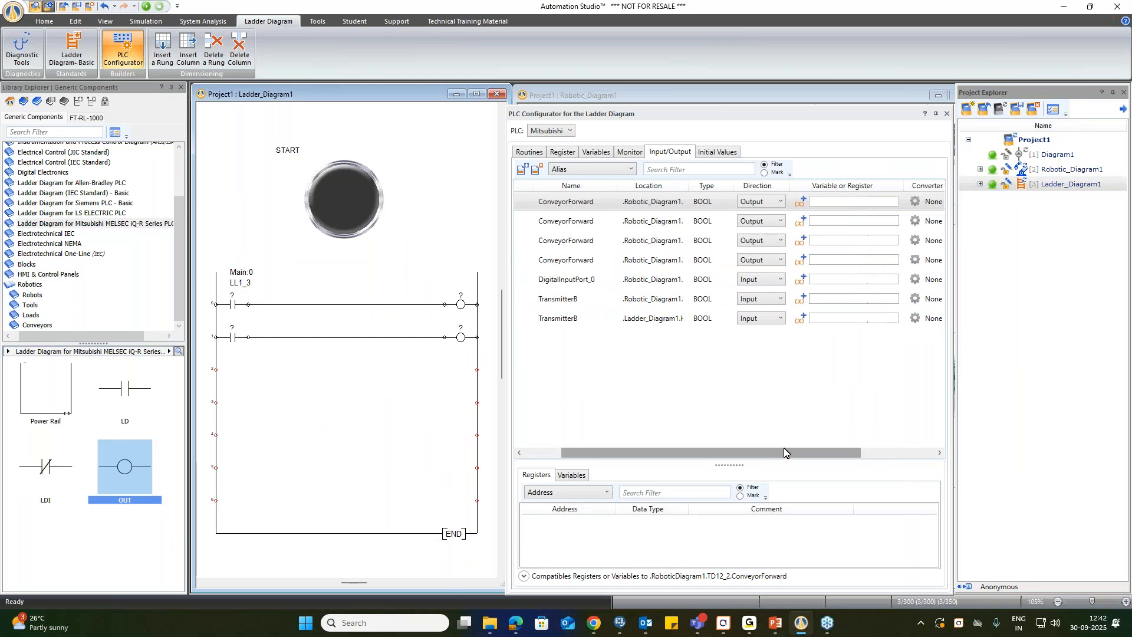
drag(967, 330, 1006, 336)
drag(834, 454, 792, 454)
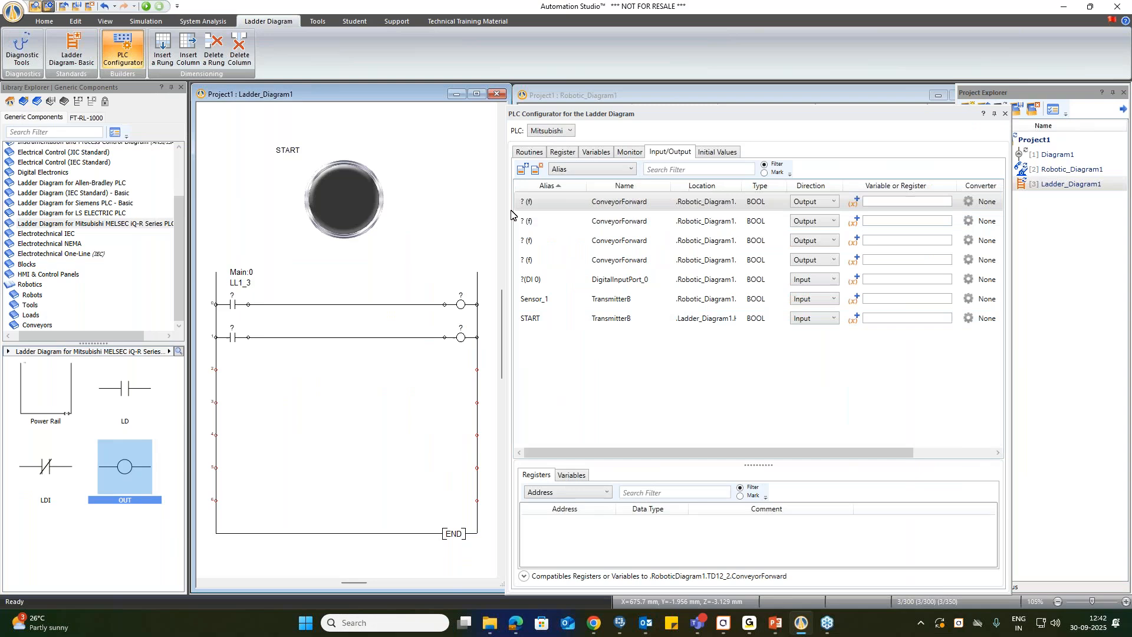
click(571, 474)
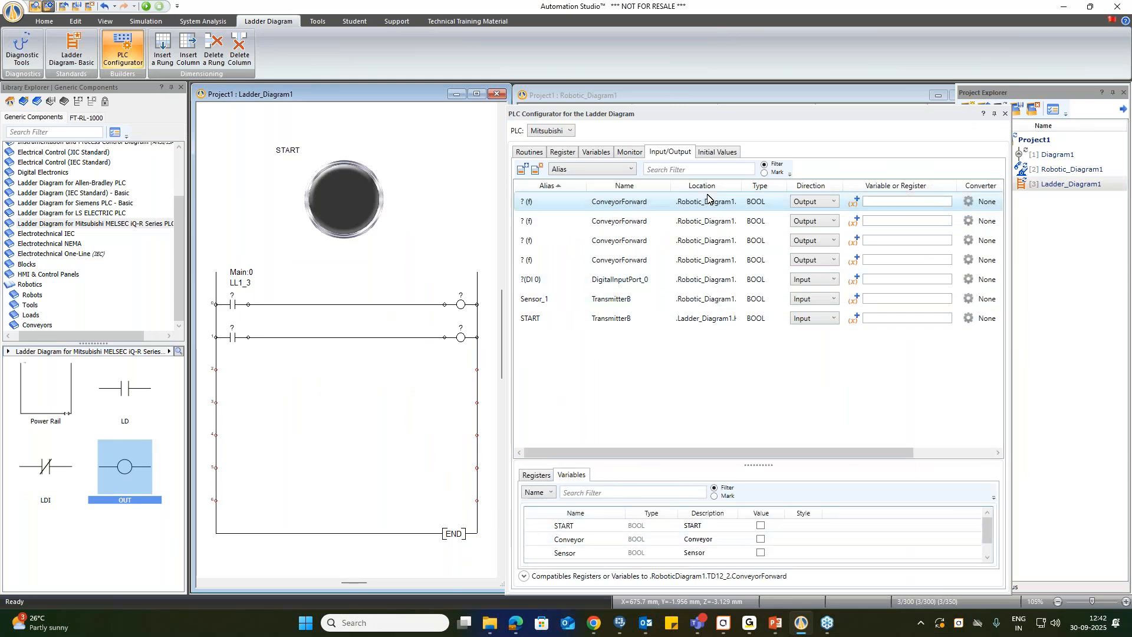
drag(589, 539, 895, 202)
click(893, 239)
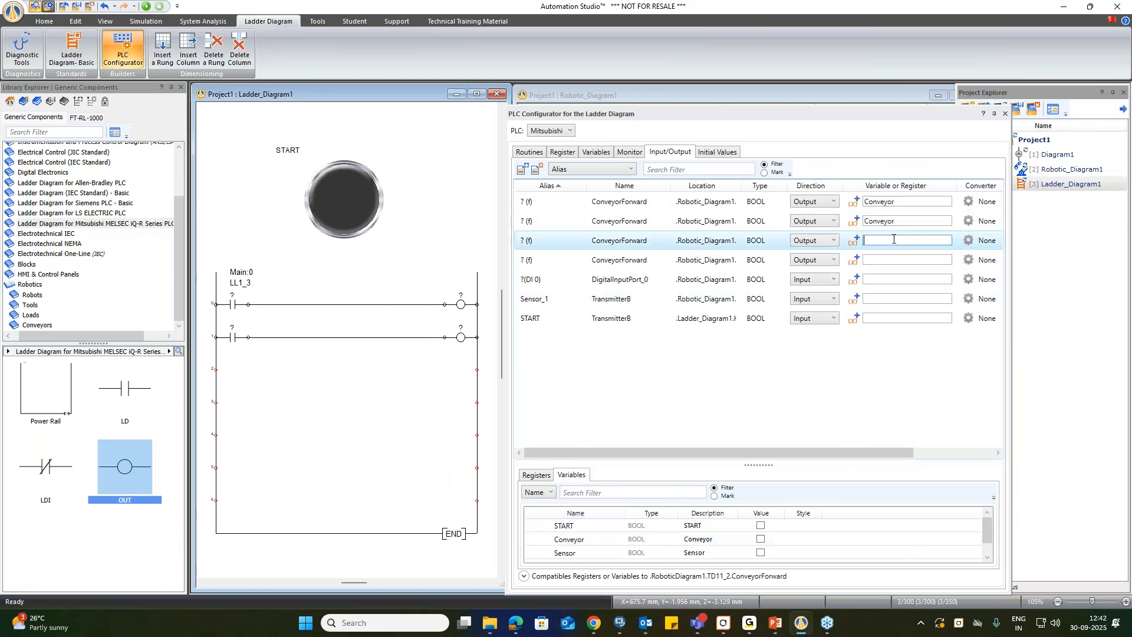
click(880, 260)
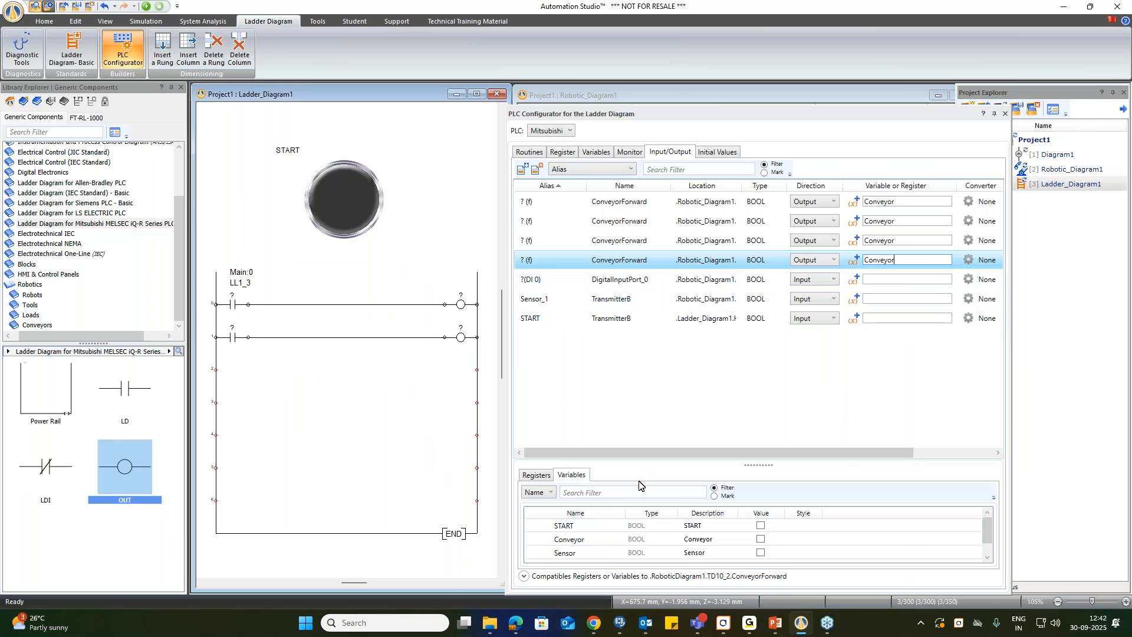
Assign the Robot variable to the DigitalInputPort_0 entry.
scroll(566, 545, down, 1)
double_click(557, 553)
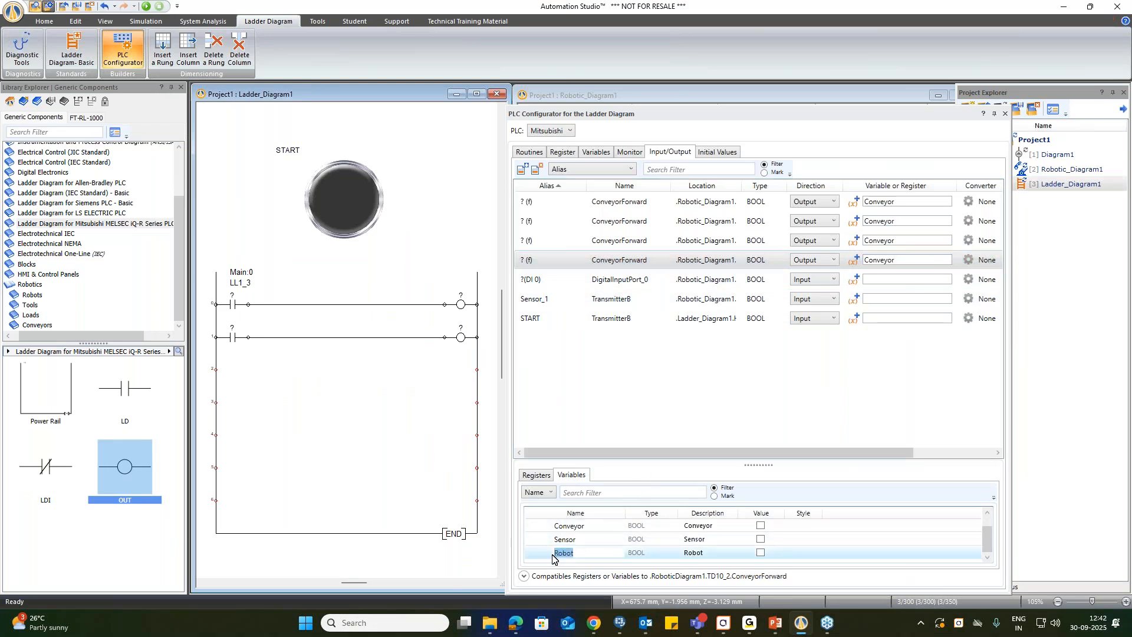
click(888, 279)
text(Robot)
key(Return)
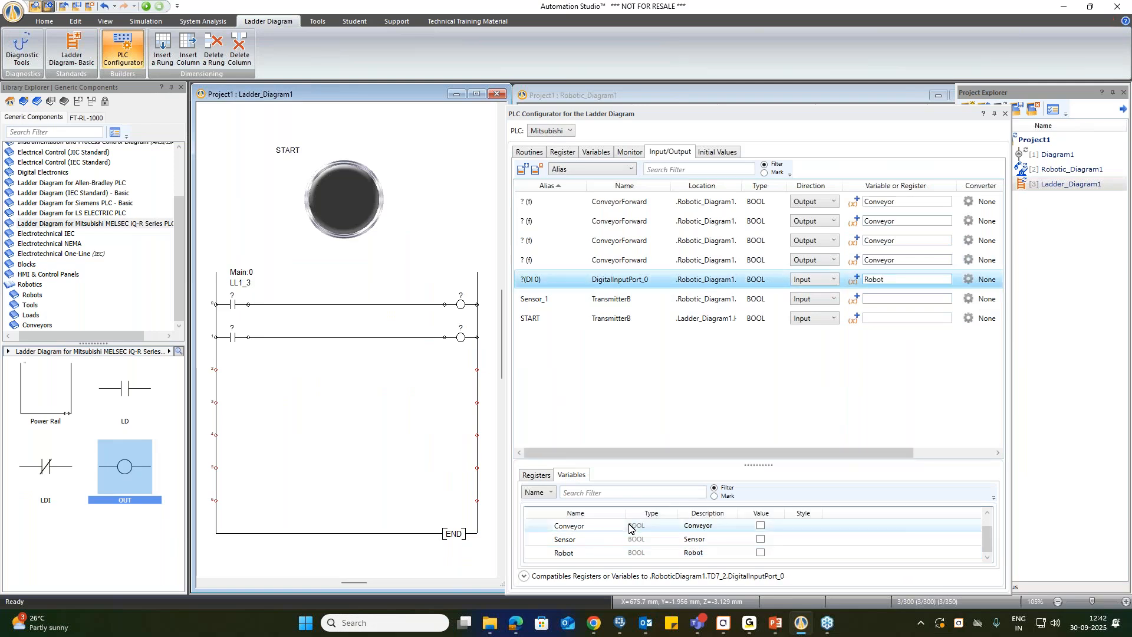
Assign the Sensor variable to the Sensor_1 transmitter and the START variable to the START transmitter.
double_click(562, 540)
key(ctrl+c)
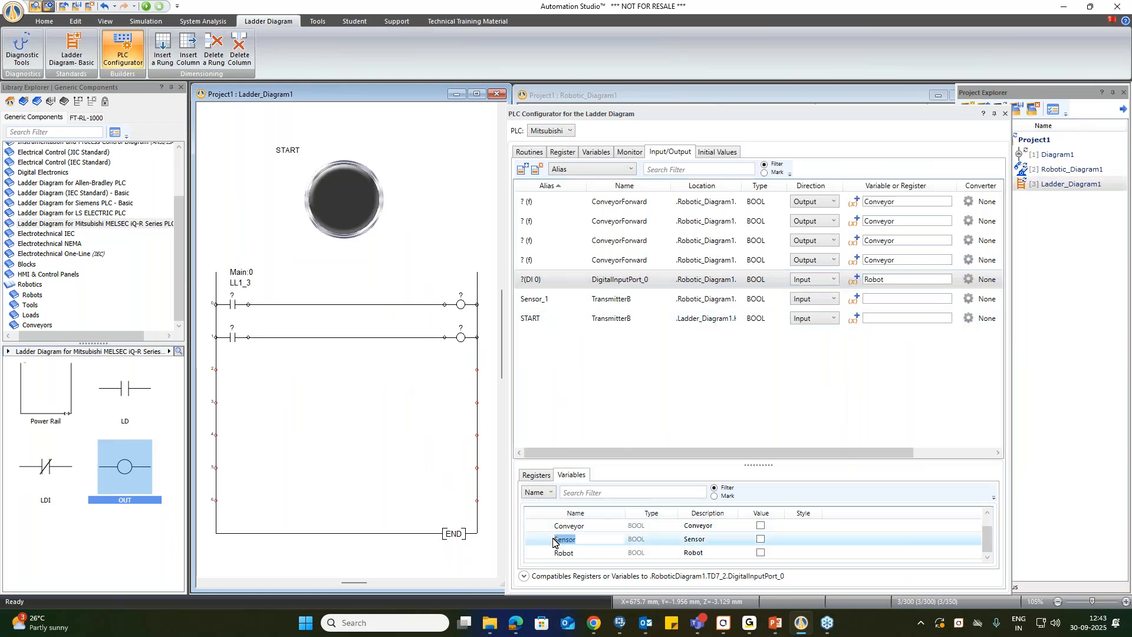
click(909, 299)
key(ctrl+v)
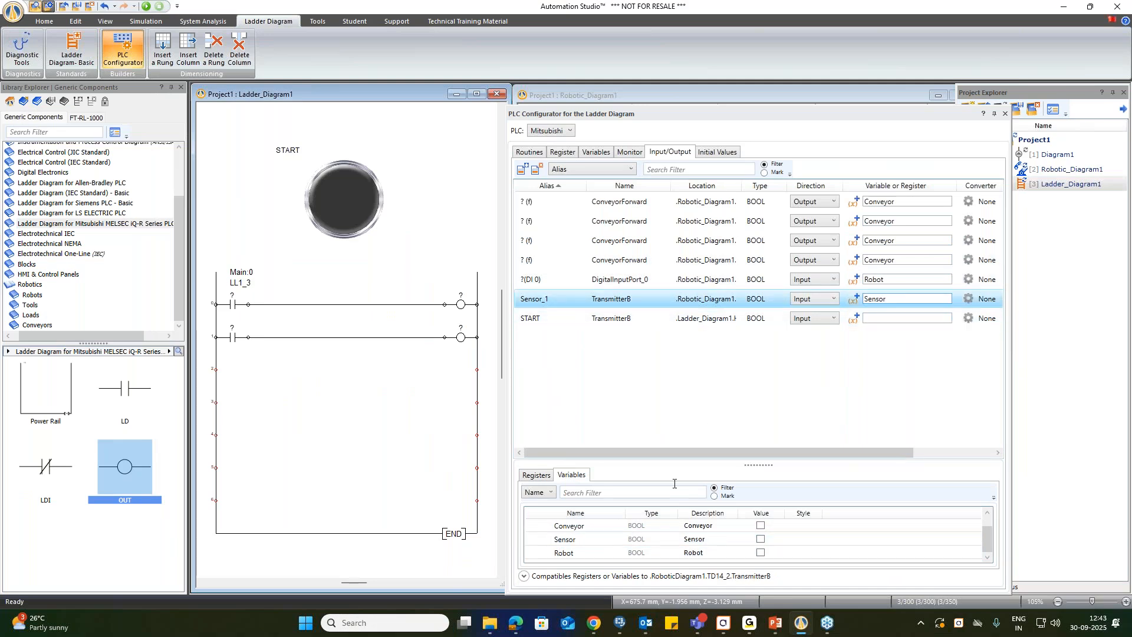
scroll(586, 549, up, 1)
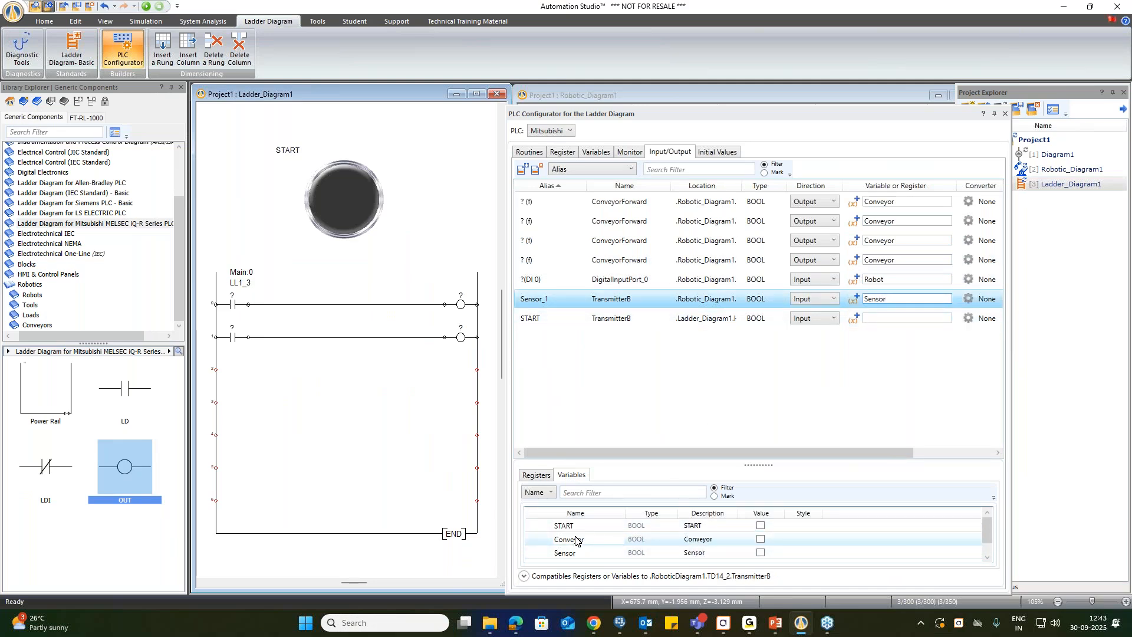
click(567, 526)
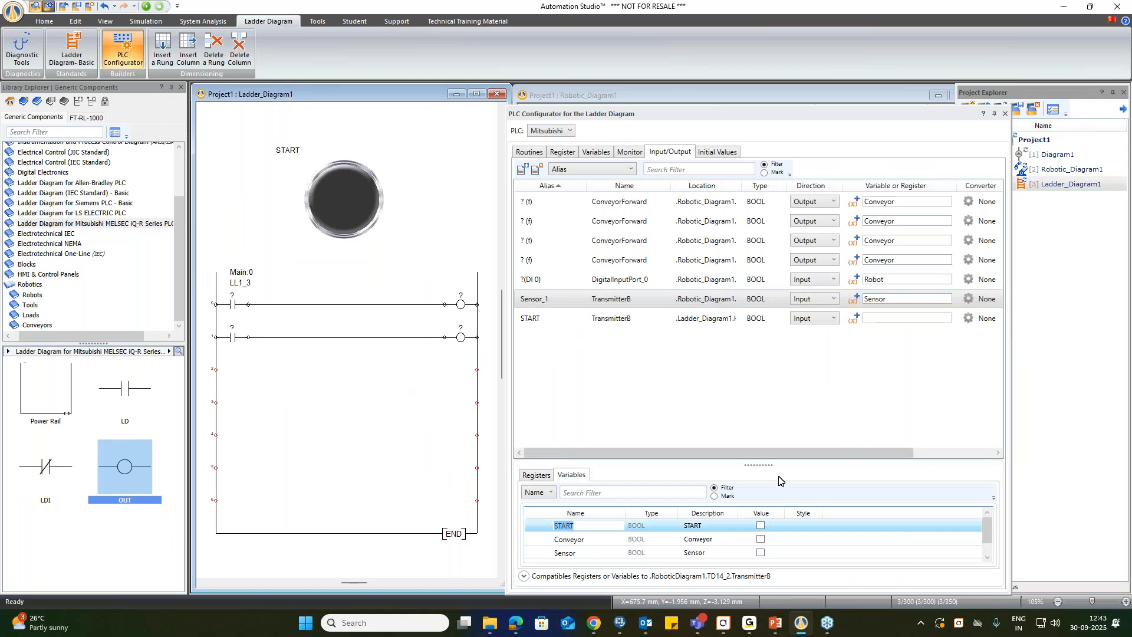
click(889, 317)
text(START)
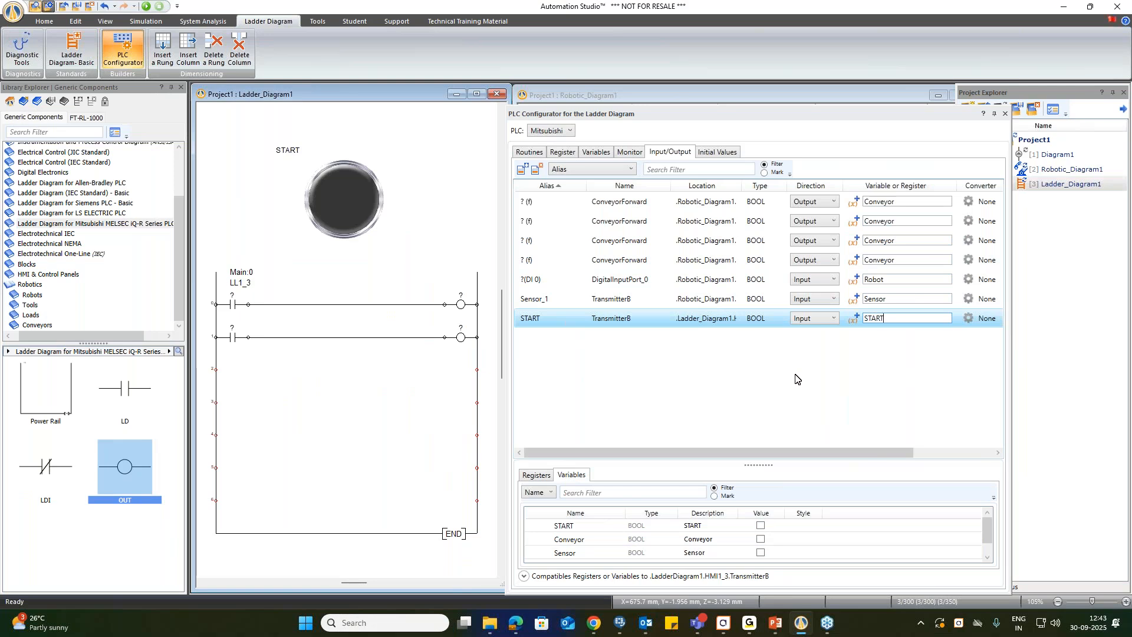
Set the direction of the DigitalInputPort_0 entry to Output and close the PLC Configurator.
click(797, 281)
click(818, 281)
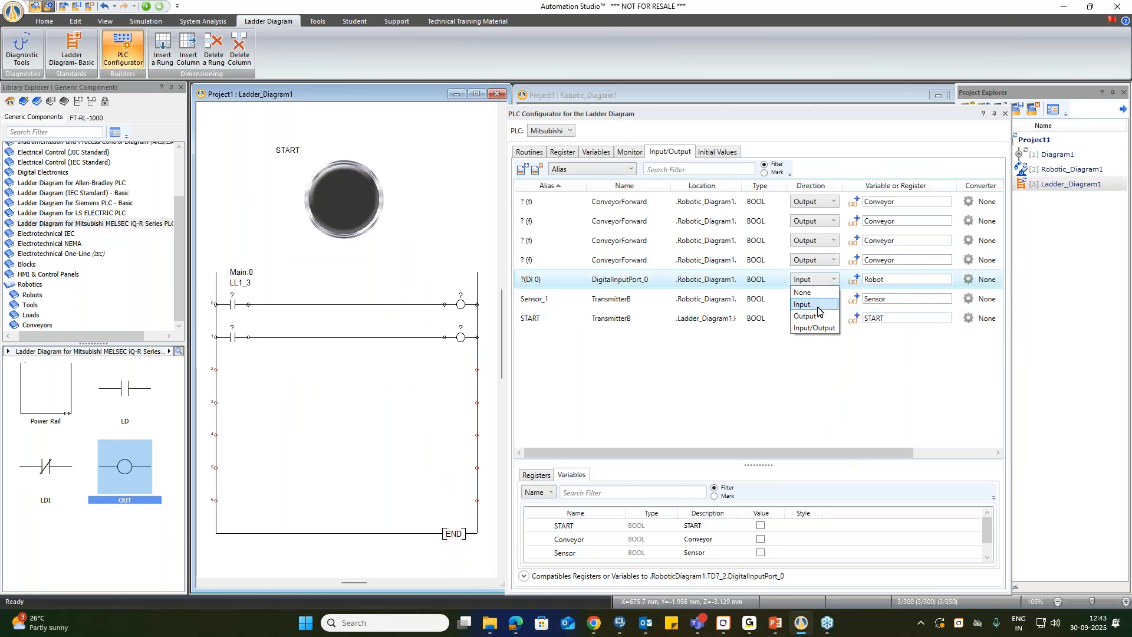
click(818, 313)
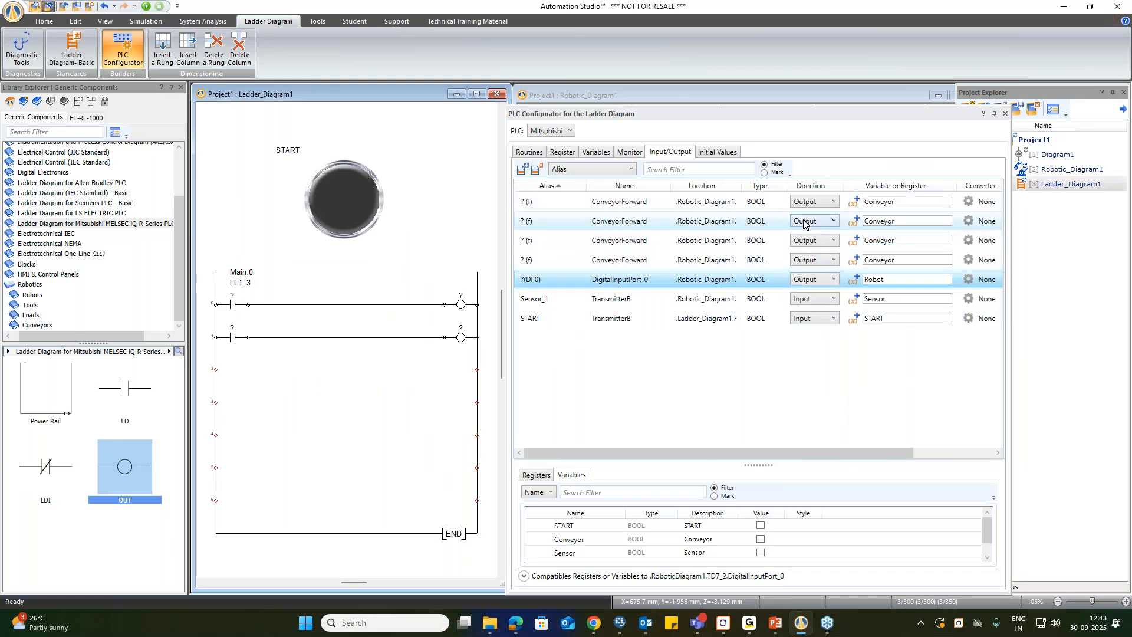
click(1007, 114)
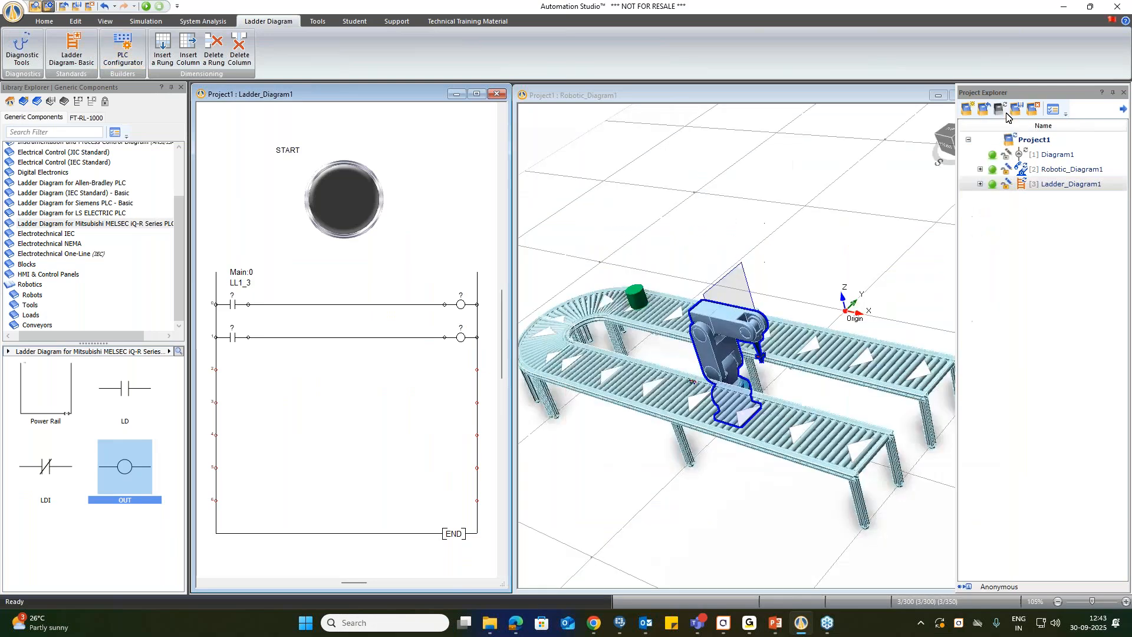
Assign the START variable to the LD contact on the first rung of the ladder diagram.
click(719, 345)
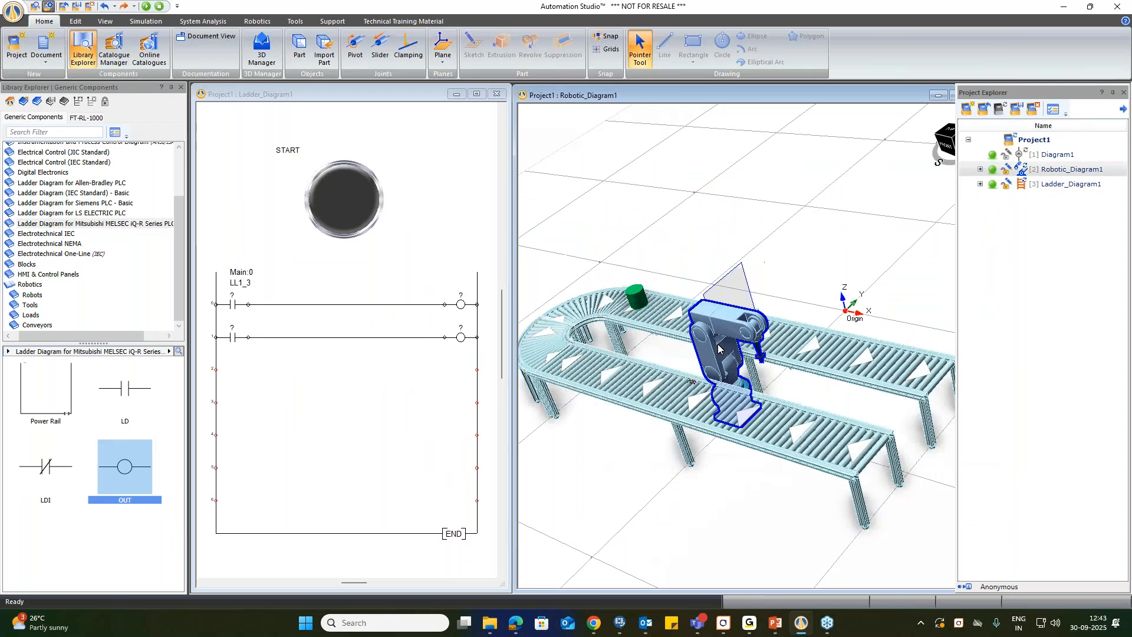
click(243, 93)
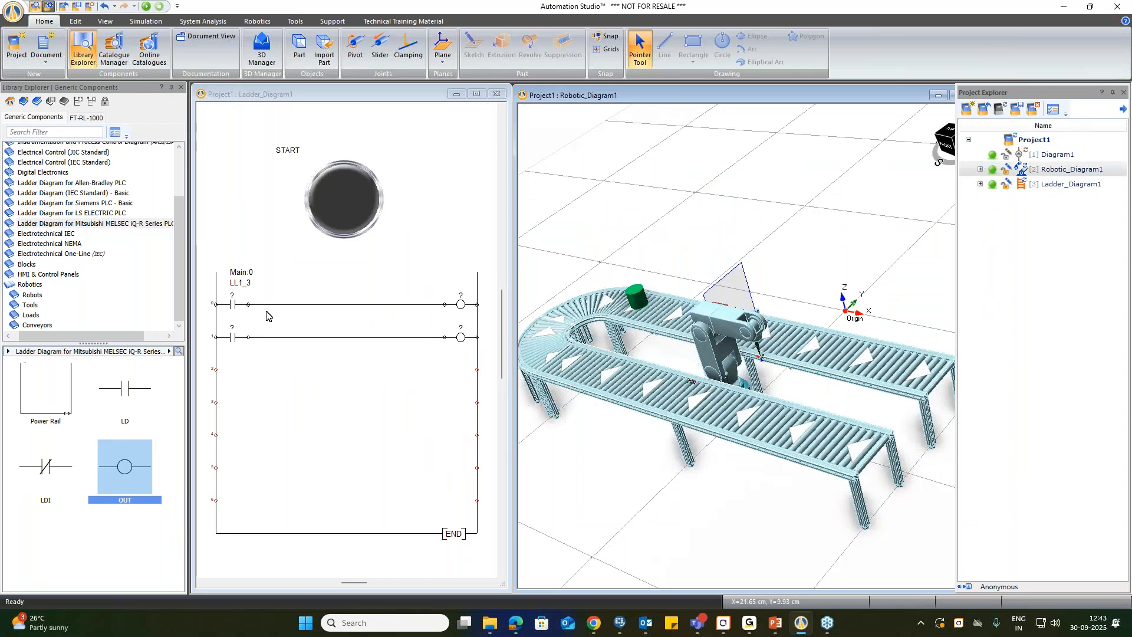
click(372, 295)
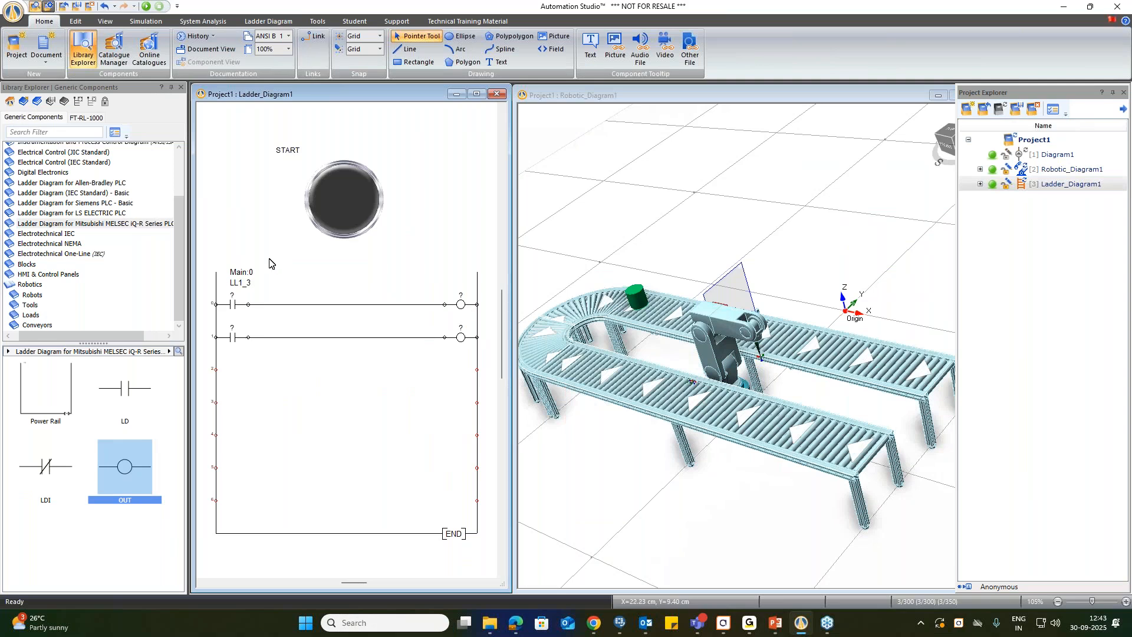
double_click(234, 304)
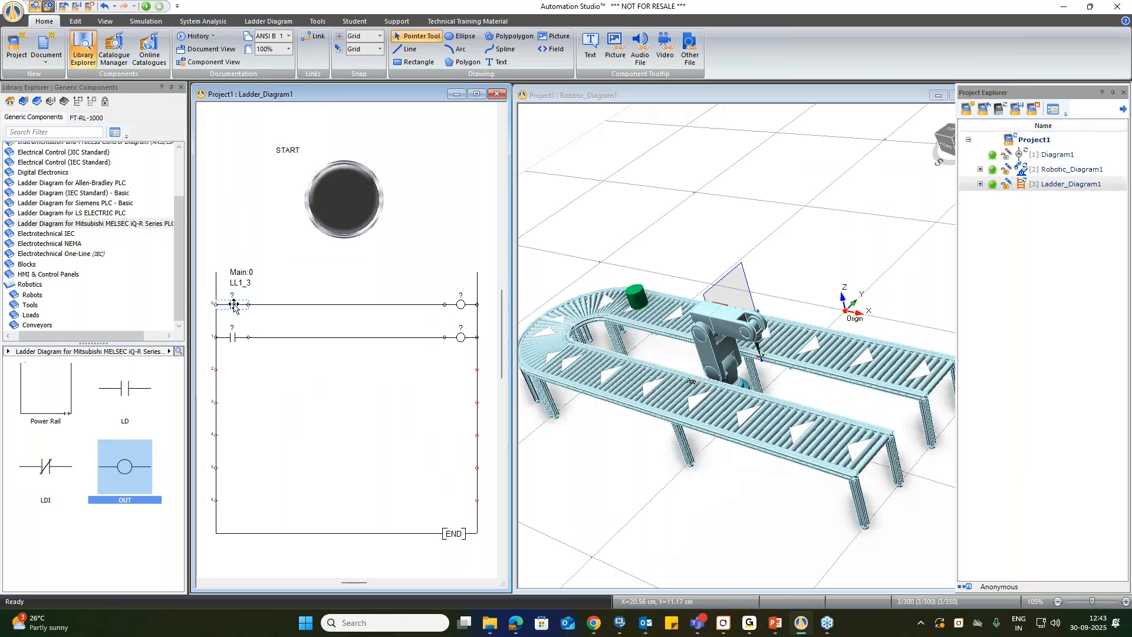
click(274, 204)
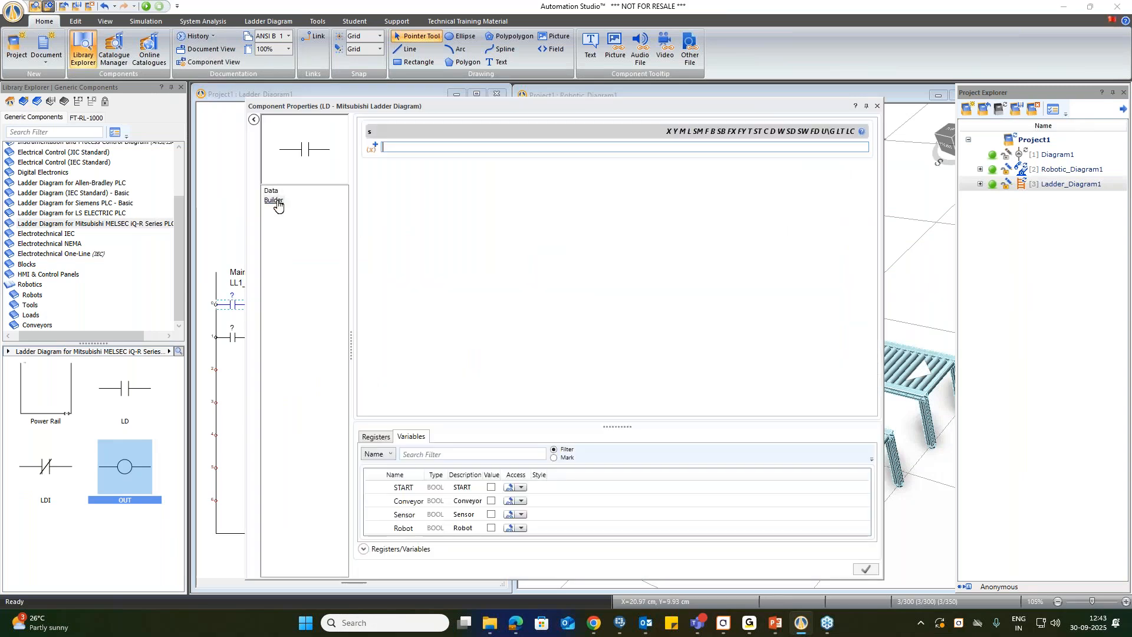
double_click(384, 488)
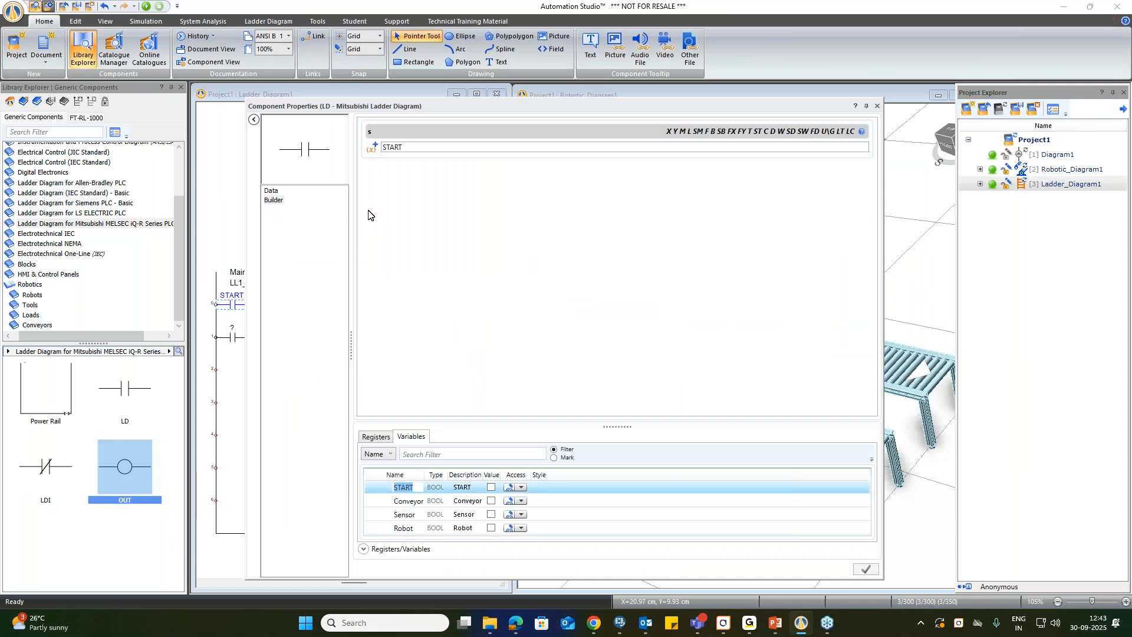
click(879, 108)
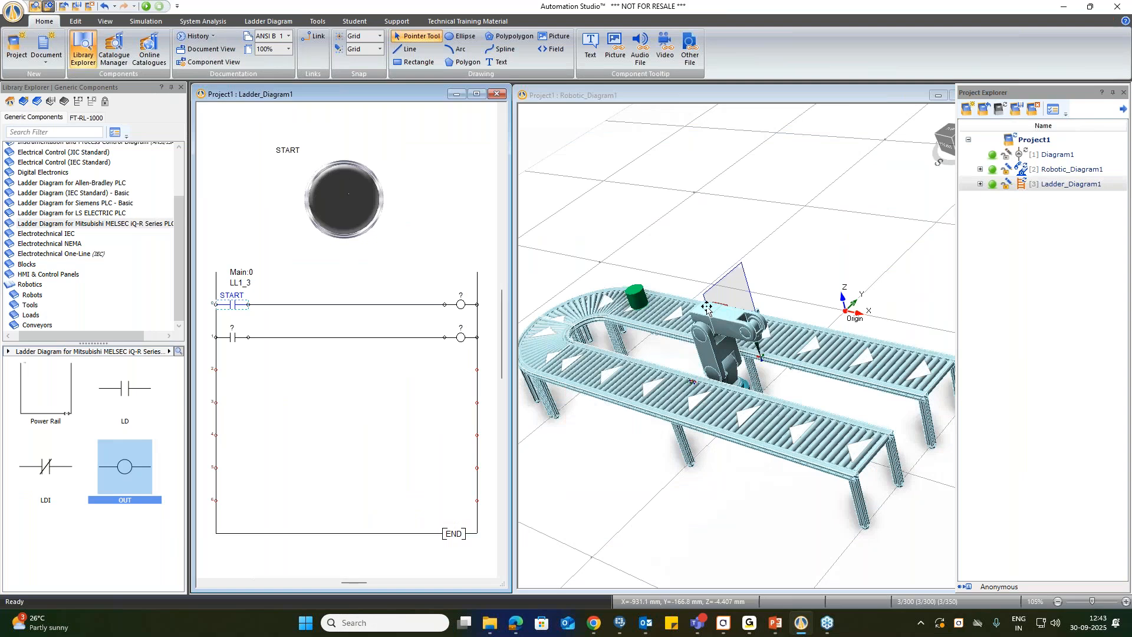
Assign the Conveyor variable to the OUT coil on the first rung.
double_click(455, 304)
double_click(408, 502)
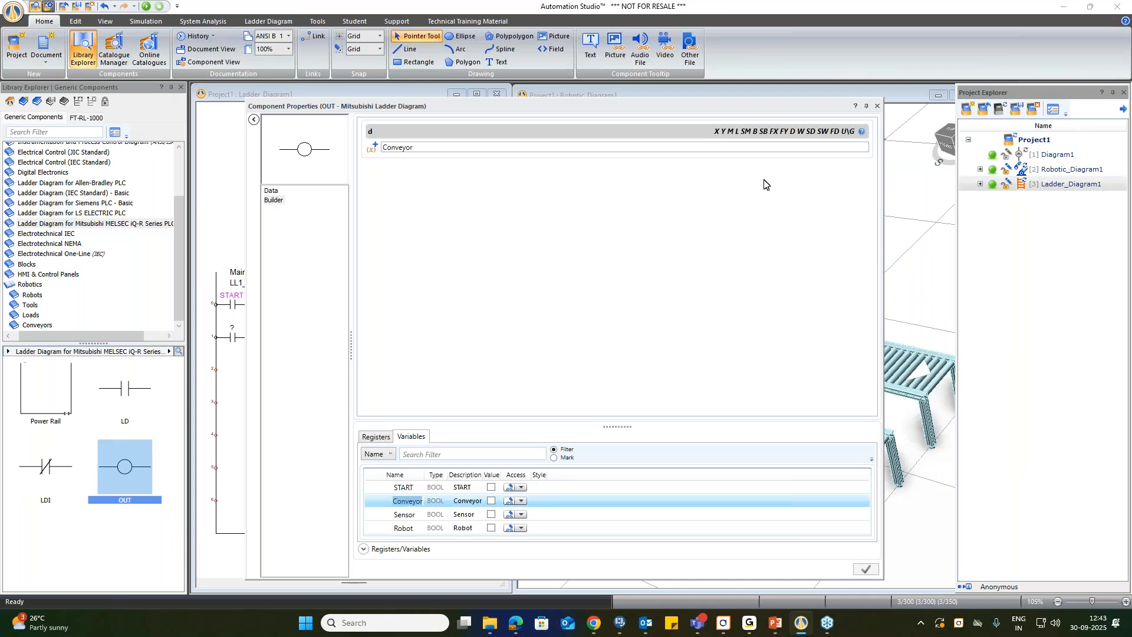
click(878, 108)
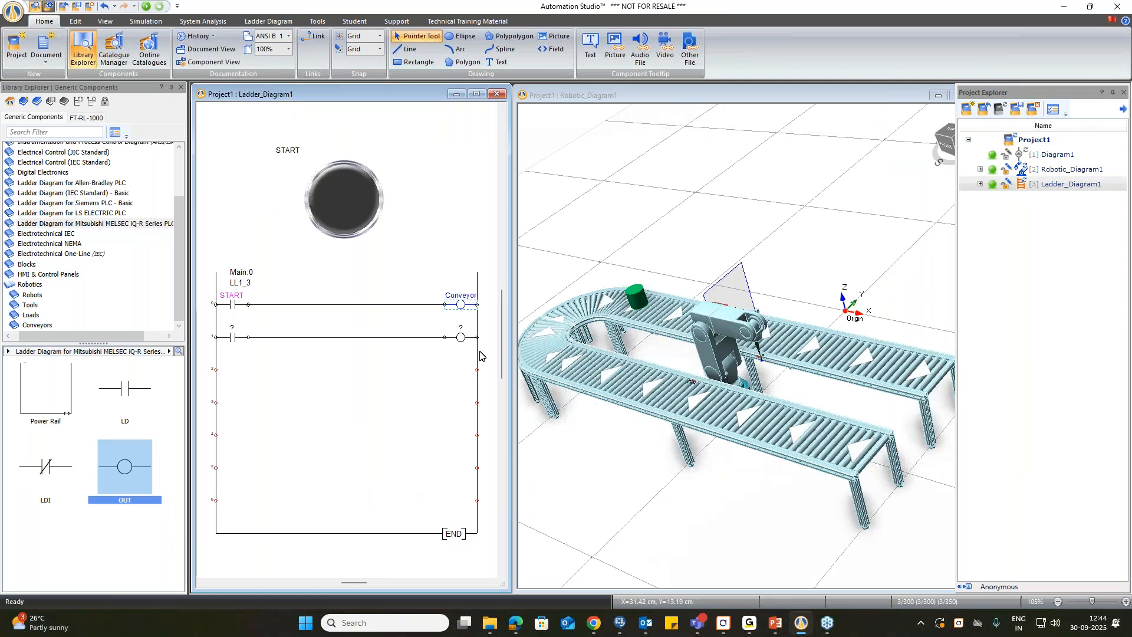
Assign the Sensor variable to the LD contact and the Robot variable to the OUT coil on the second rung.
double_click(232, 337)
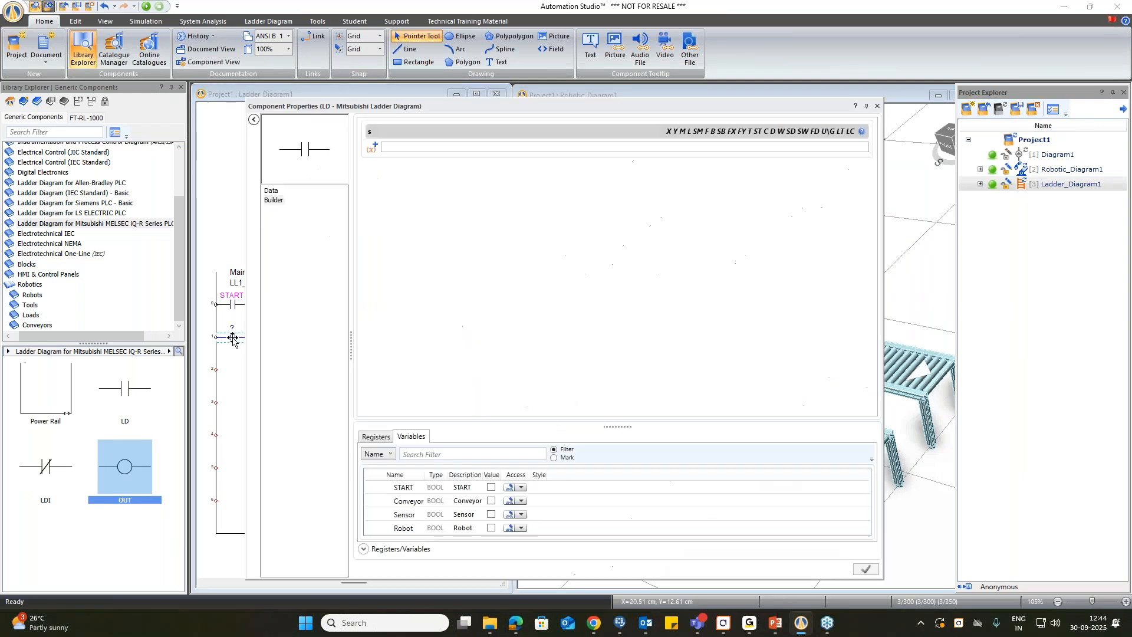
double_click(405, 514)
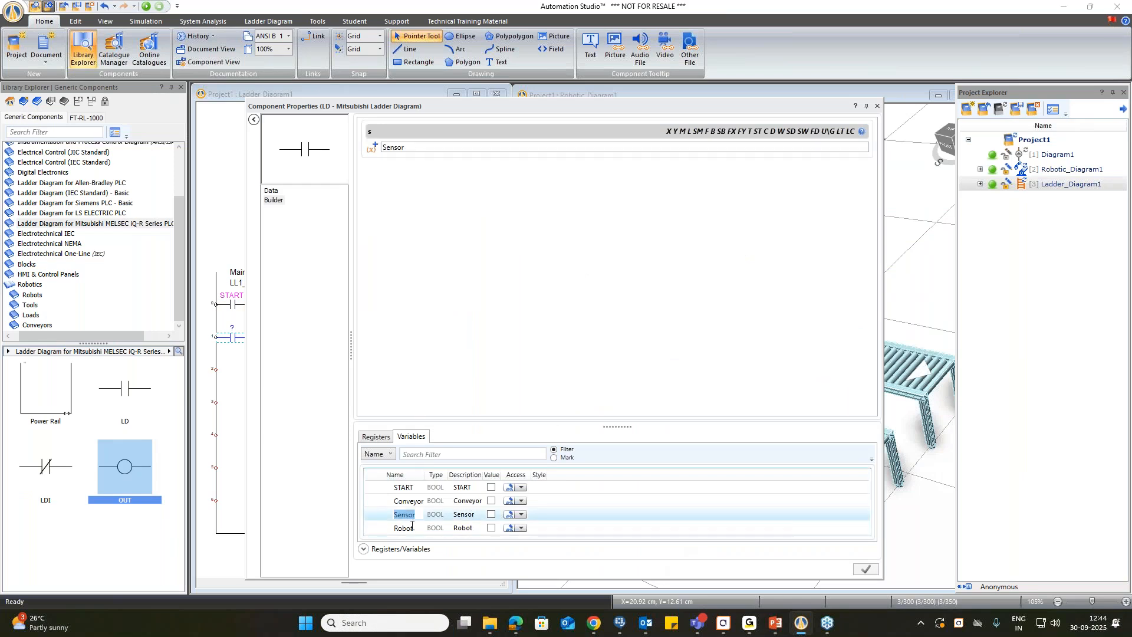
click(874, 107)
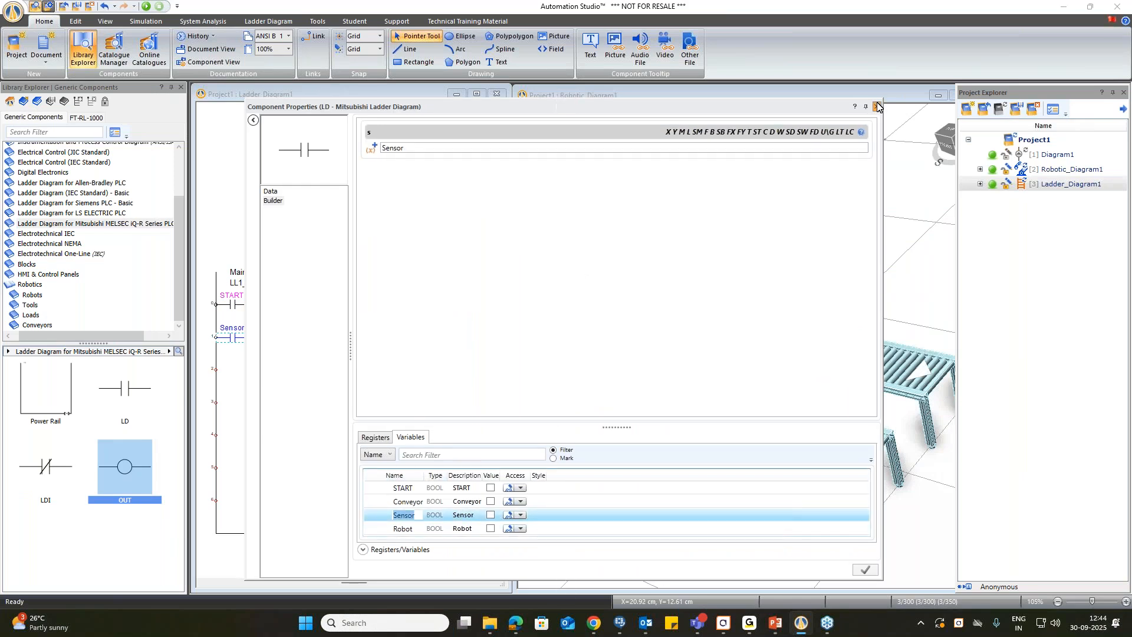
double_click(460, 337)
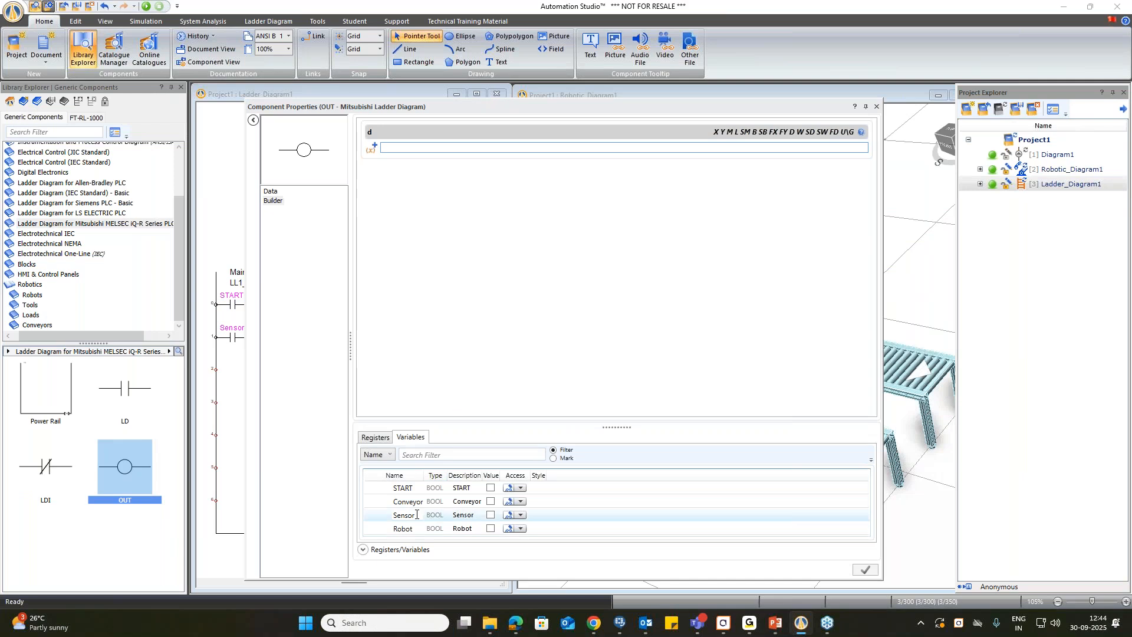
double_click(403, 528)
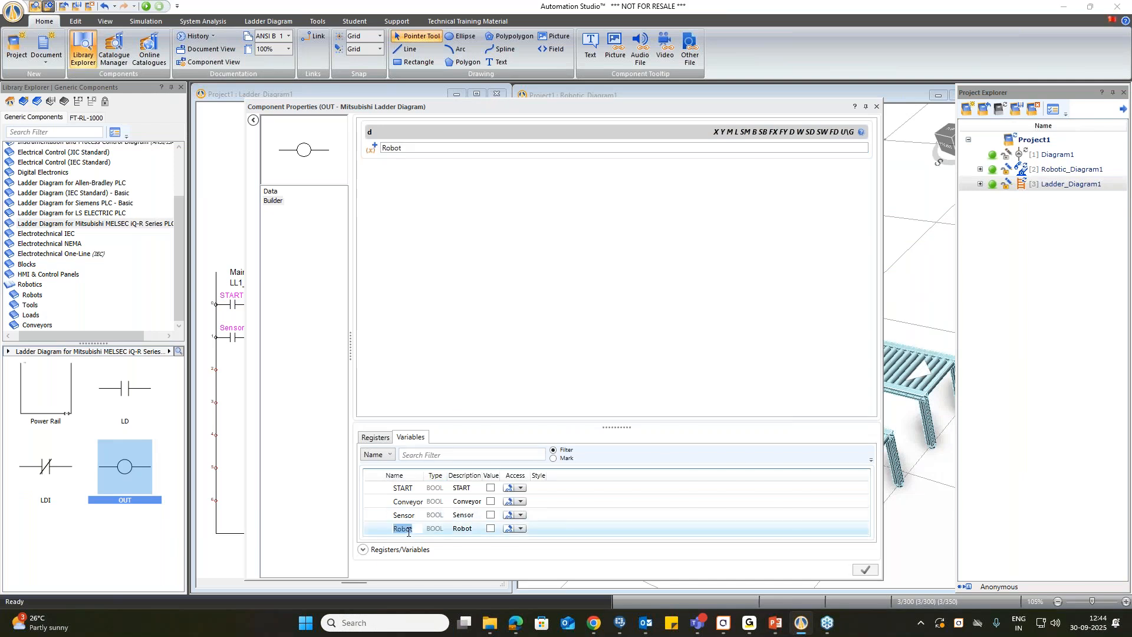
click(877, 107)
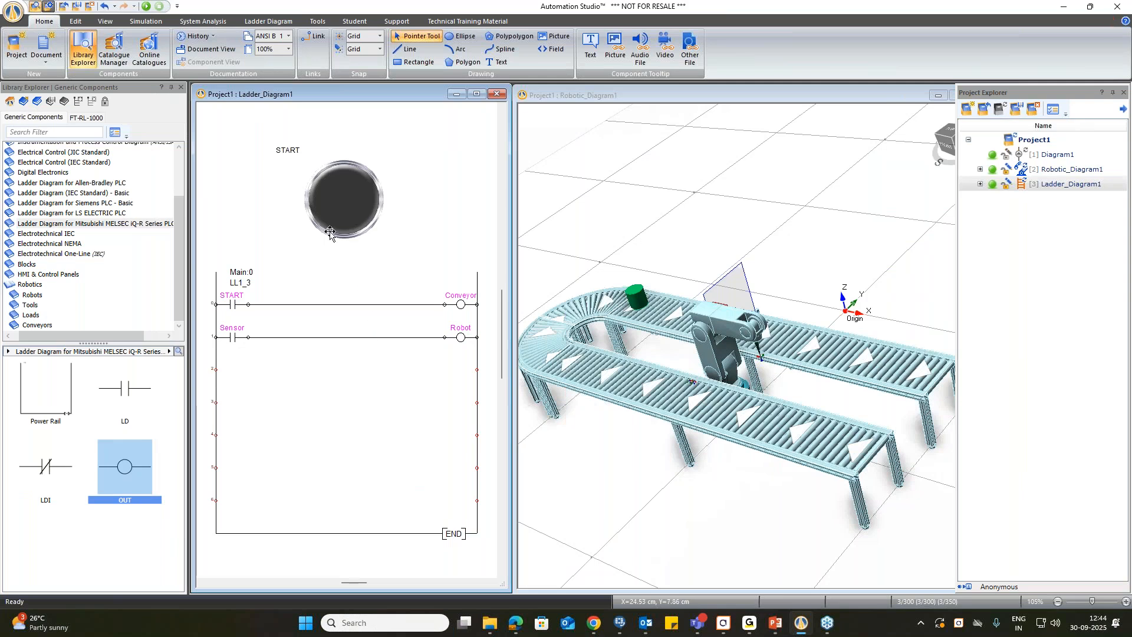
Check the settings of Motion Program_1 for the 6-axis articulated robot in the Motion Program Manager.
click(724, 326)
click(258, 21)
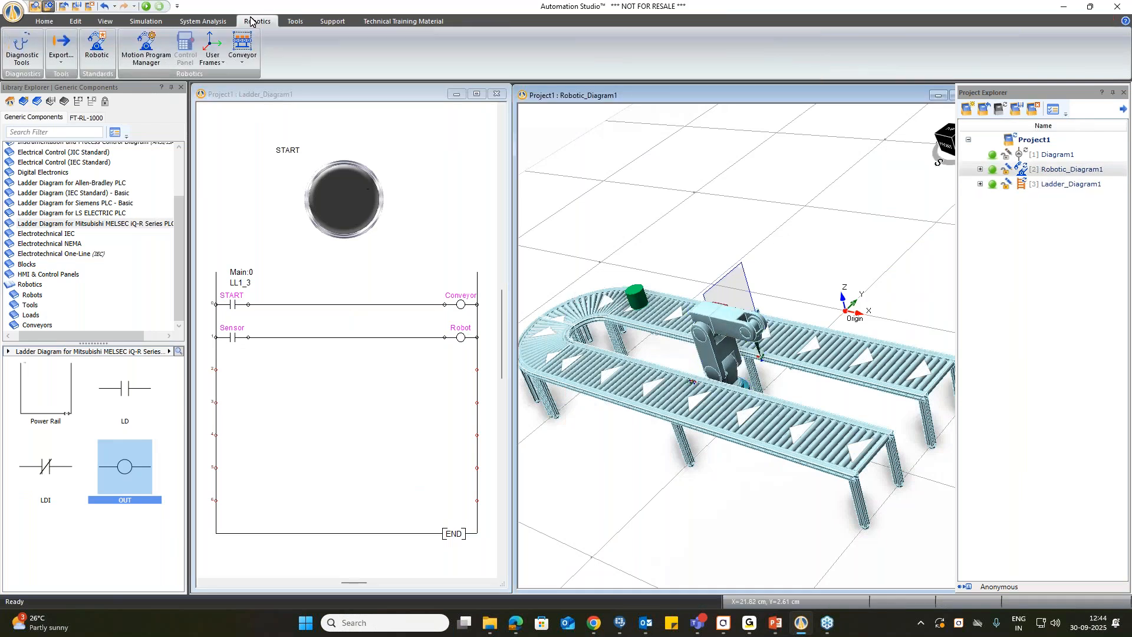
click(157, 53)
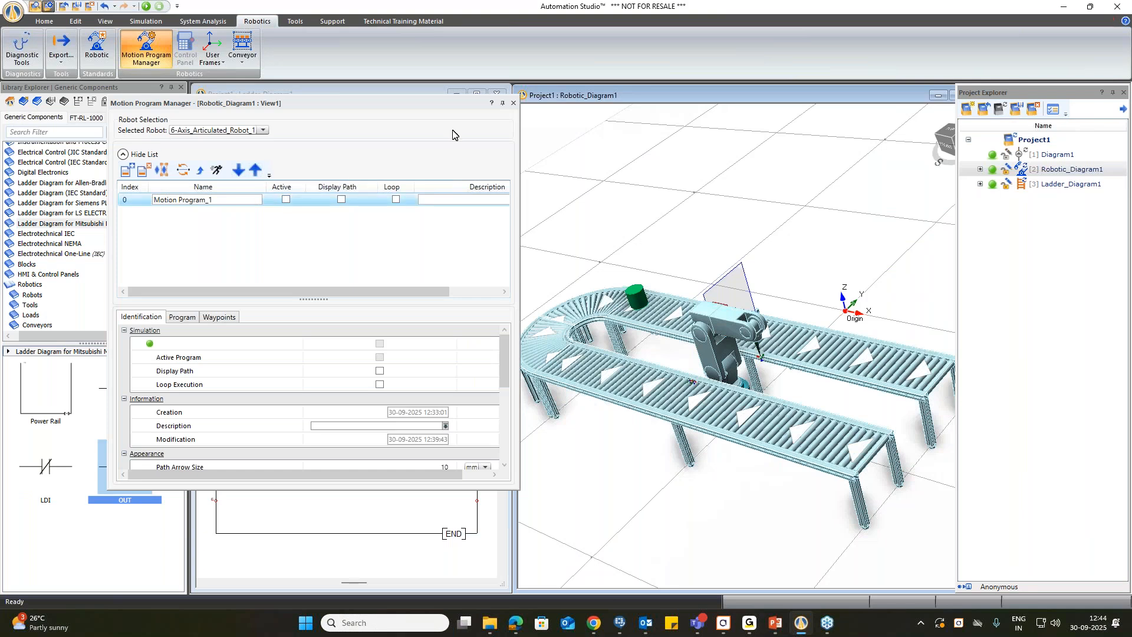
click(514, 104)
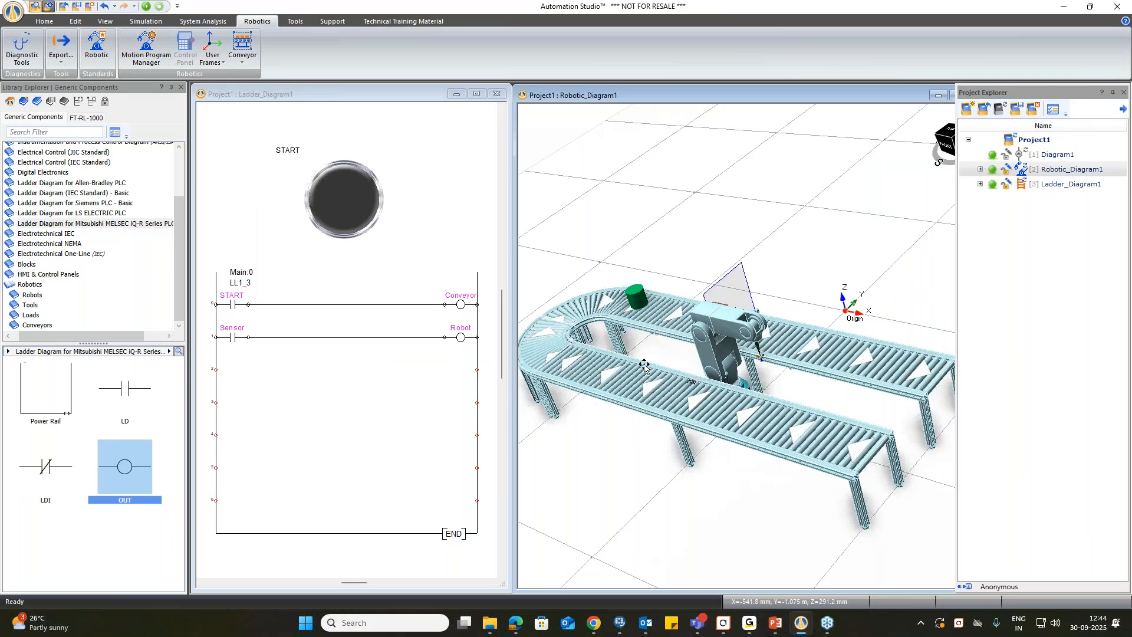
Simulate the project with the ladder and robotic diagrams side by side, switch START on and off, and stop the simulation.
click(146, 7)
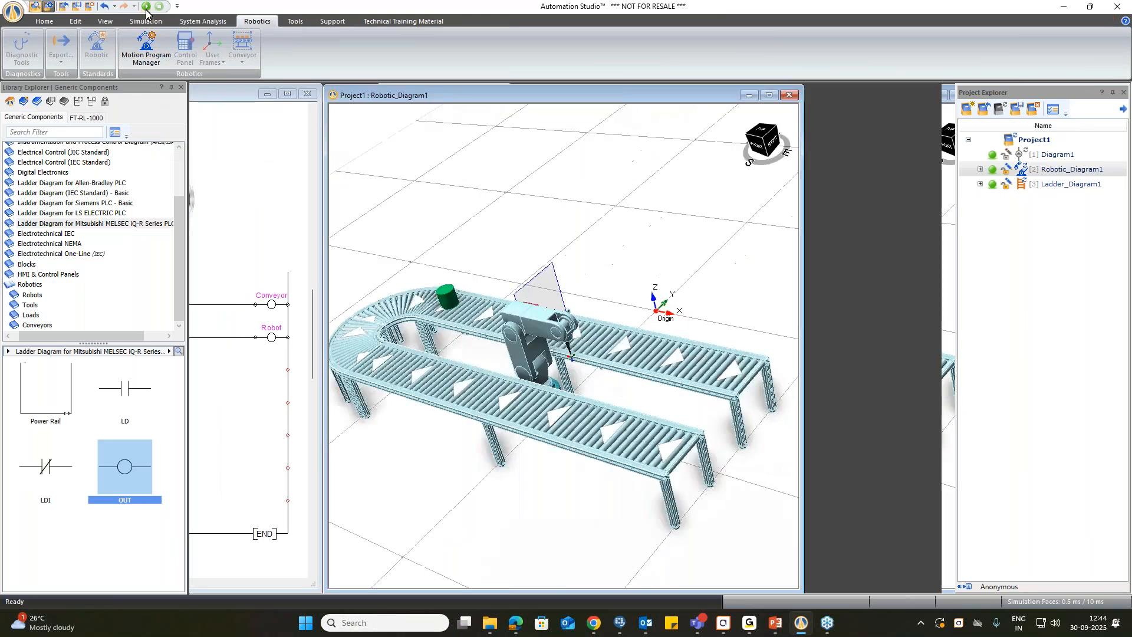
drag(272, 96, 94, 94)
drag(440, 96, 489, 108)
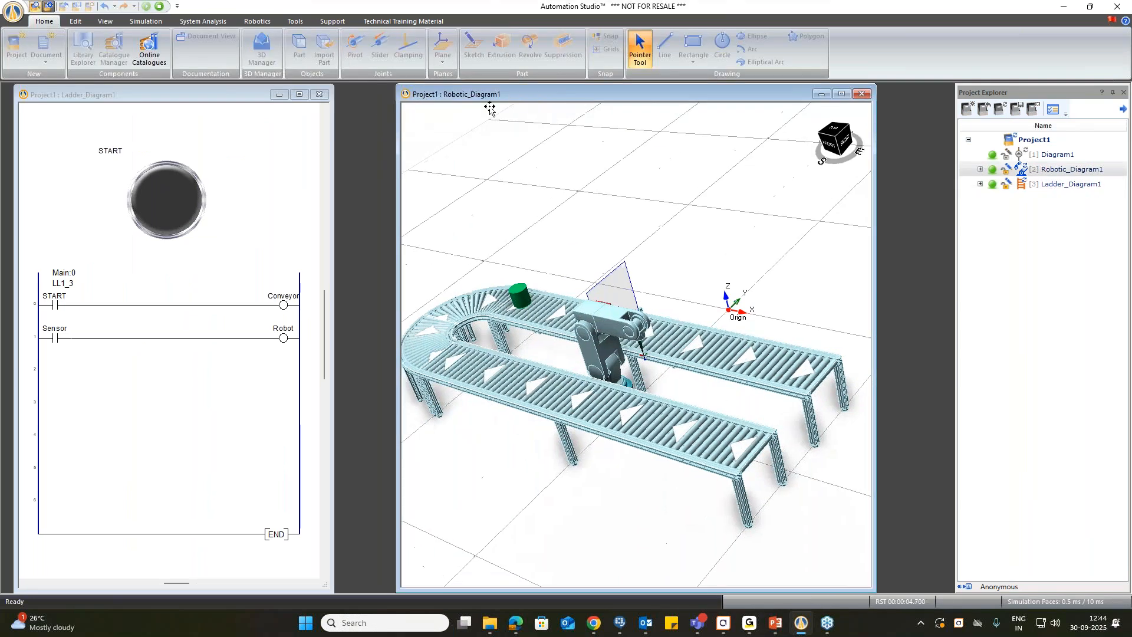
click(180, 219)
click(180, 219)
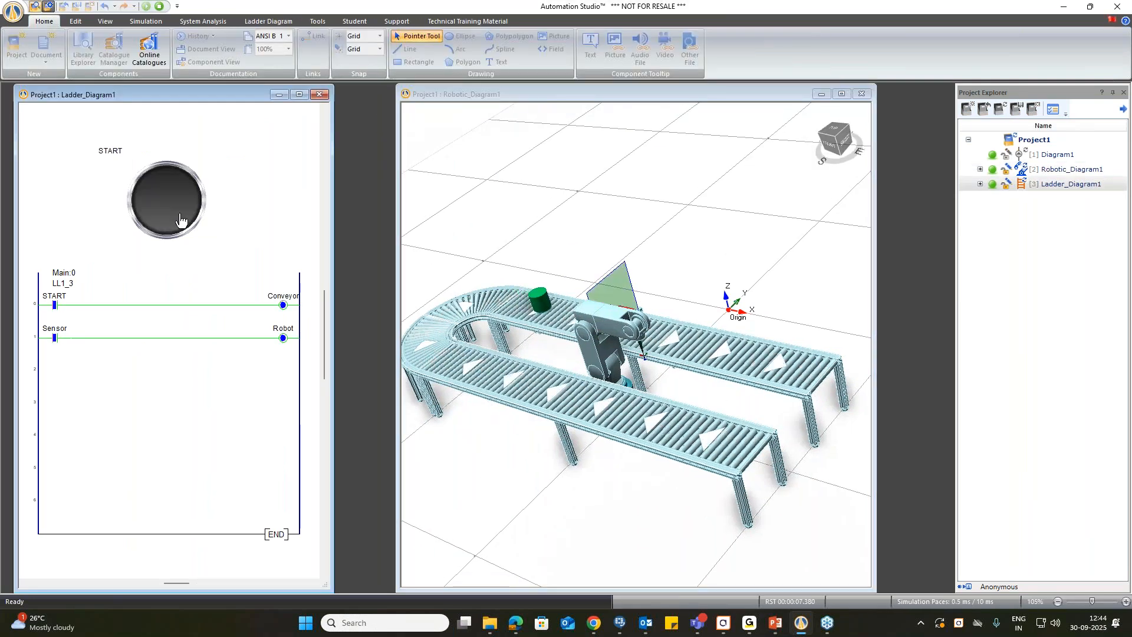
click(179, 219)
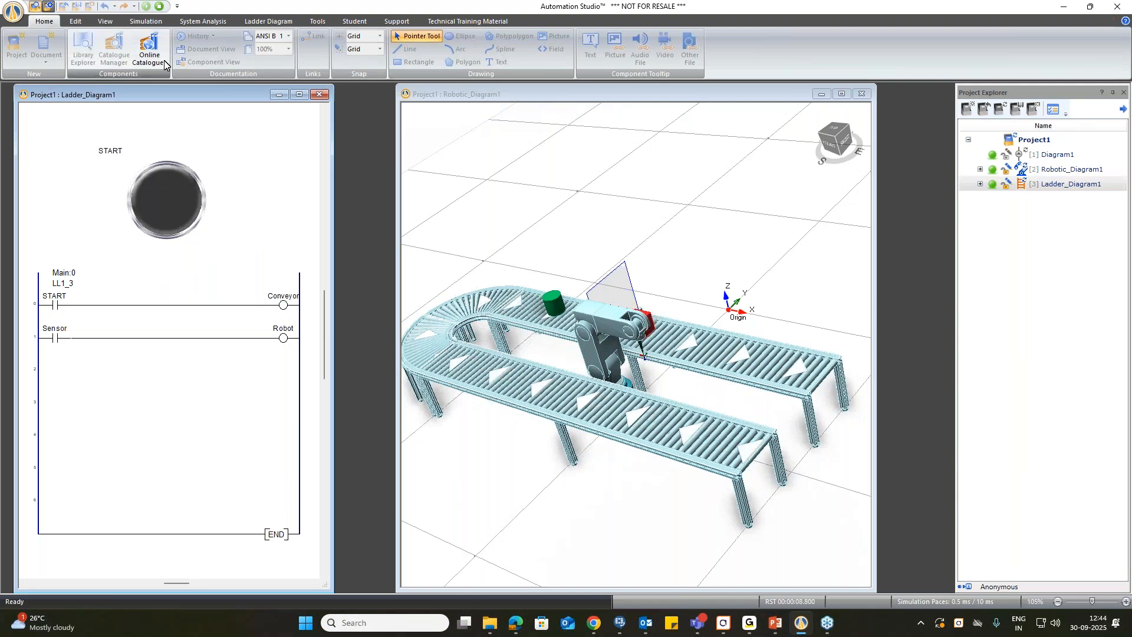
click(159, 6)
Review the technical characteristics and digital input function in the 6-axis articulated robot's component properties.
click(781, 340)
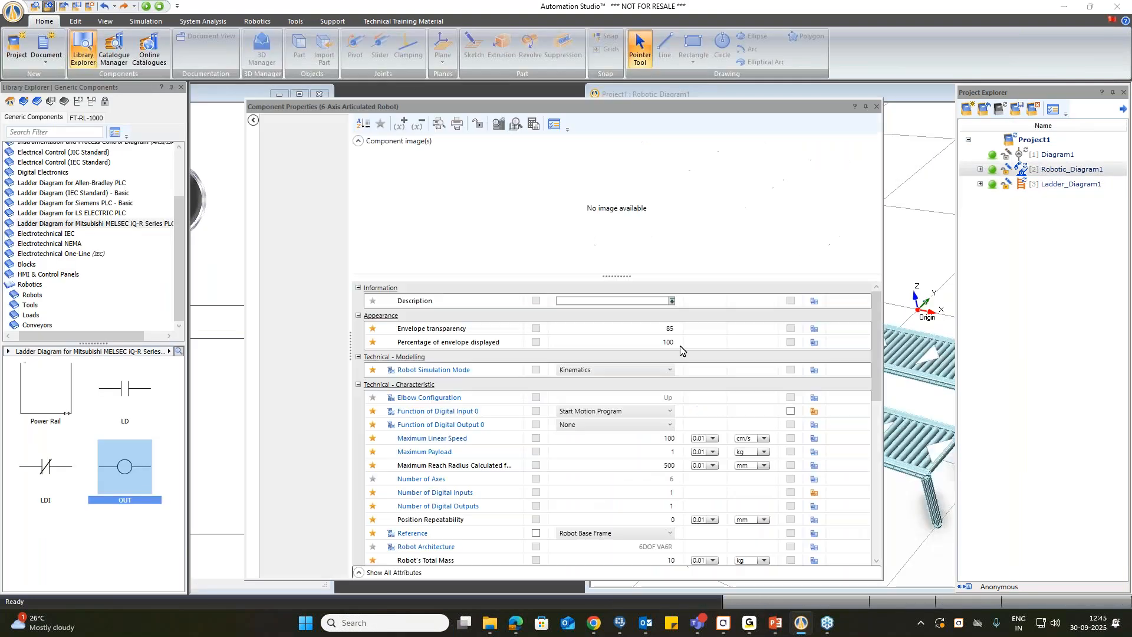
click(877, 106)
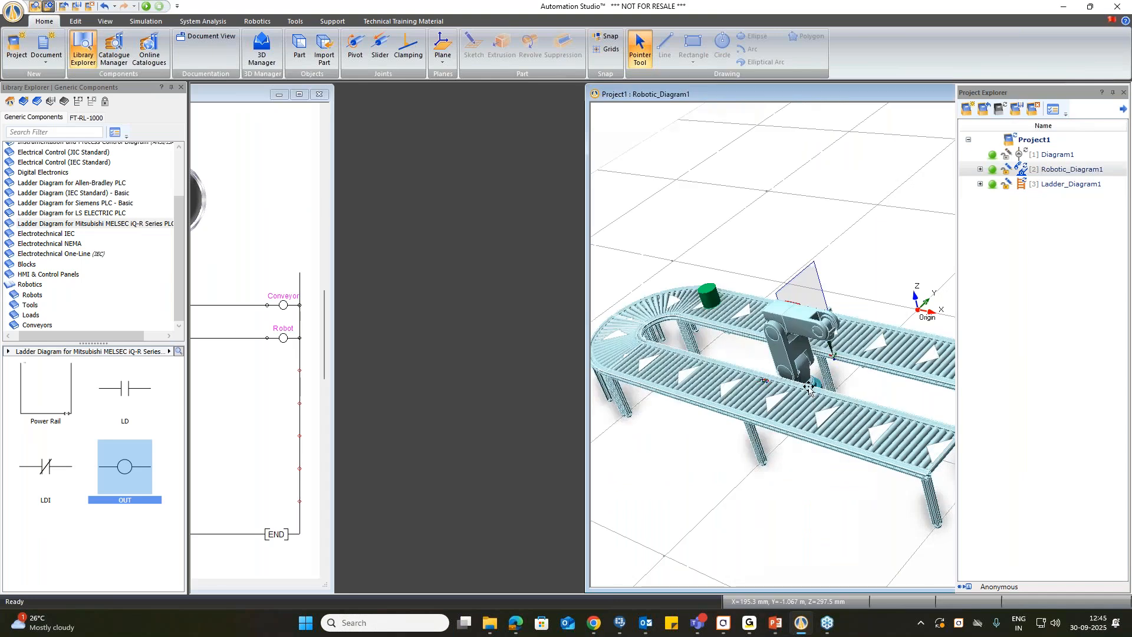
double_click(799, 354)
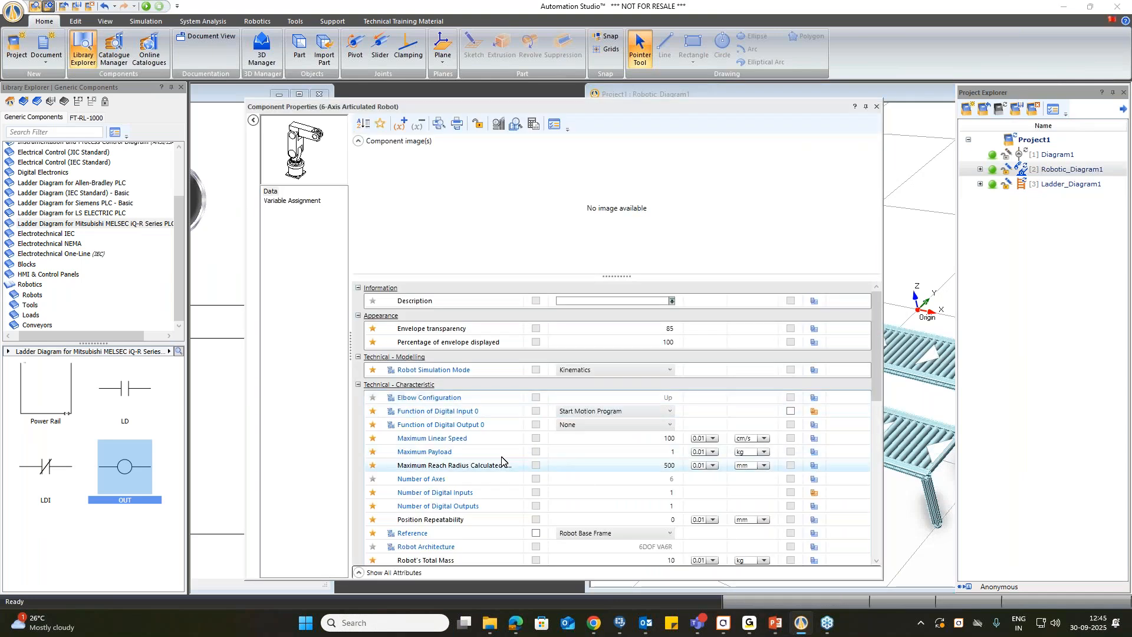
scroll(646, 483, down, 2)
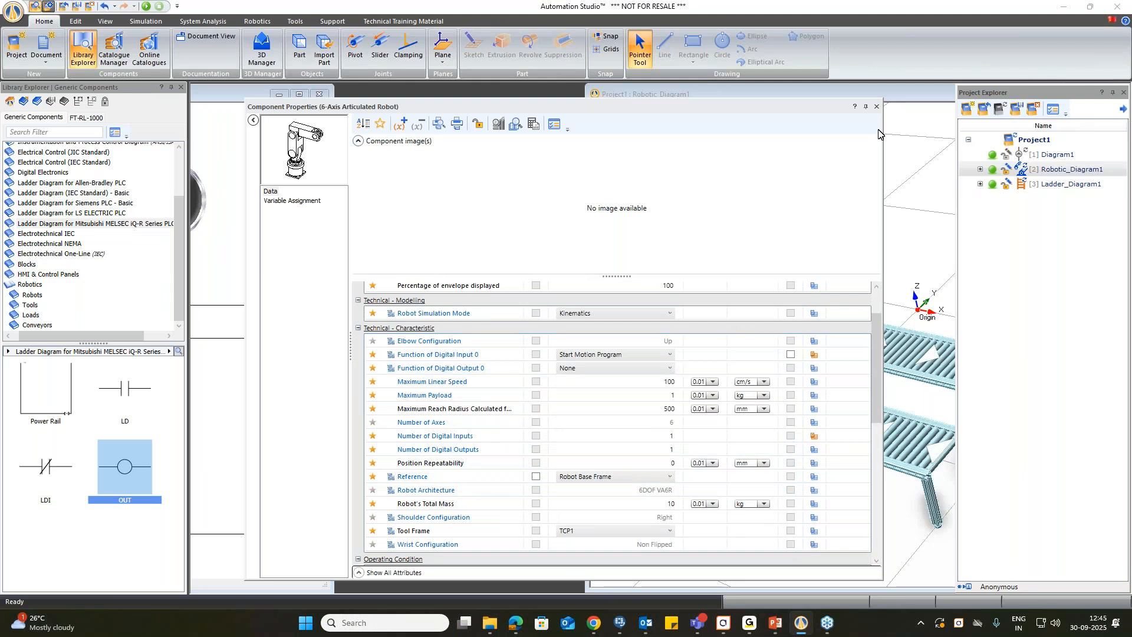
click(877, 107)
Try toggling the Active option of Motion Program_1 and recheck it in the Motion Program Manager.
click(257, 21)
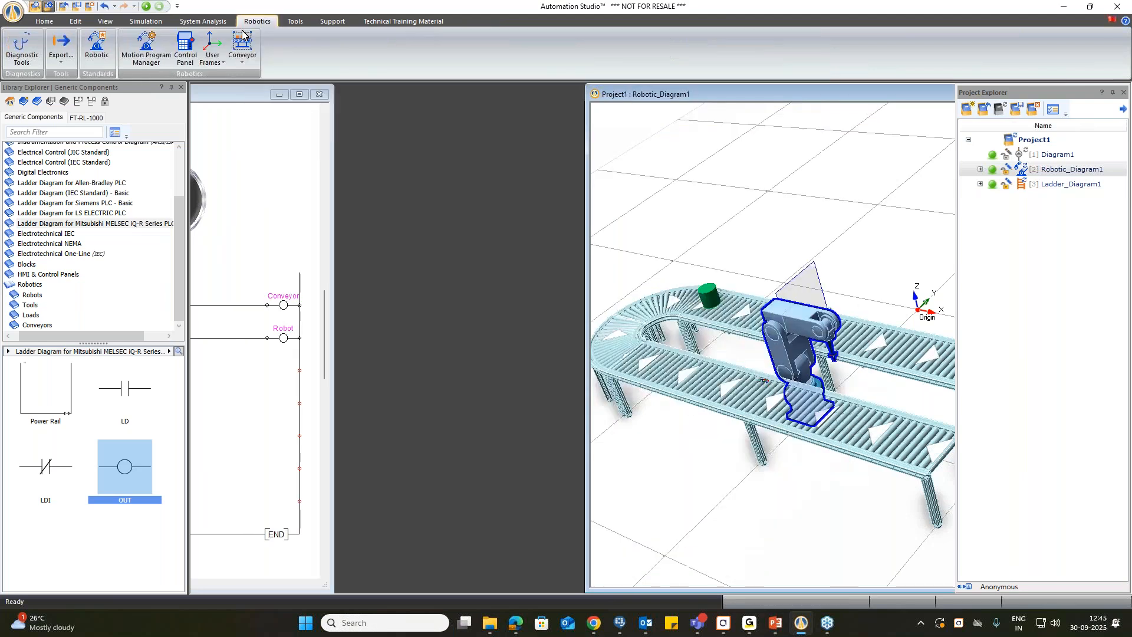
click(146, 48)
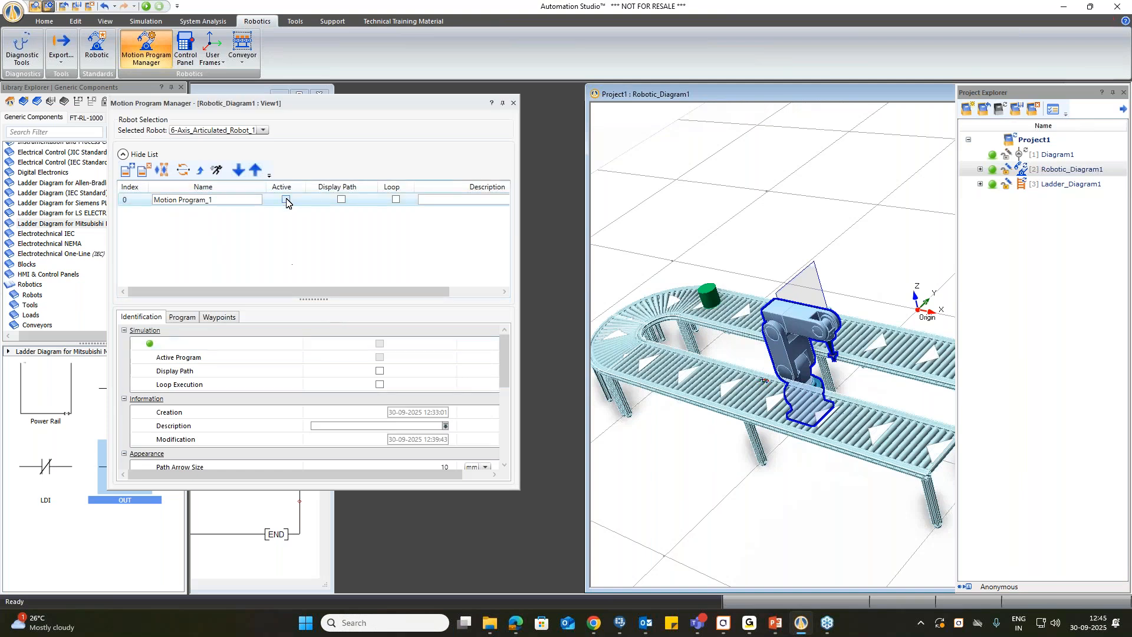
click(286, 200)
click(513, 105)
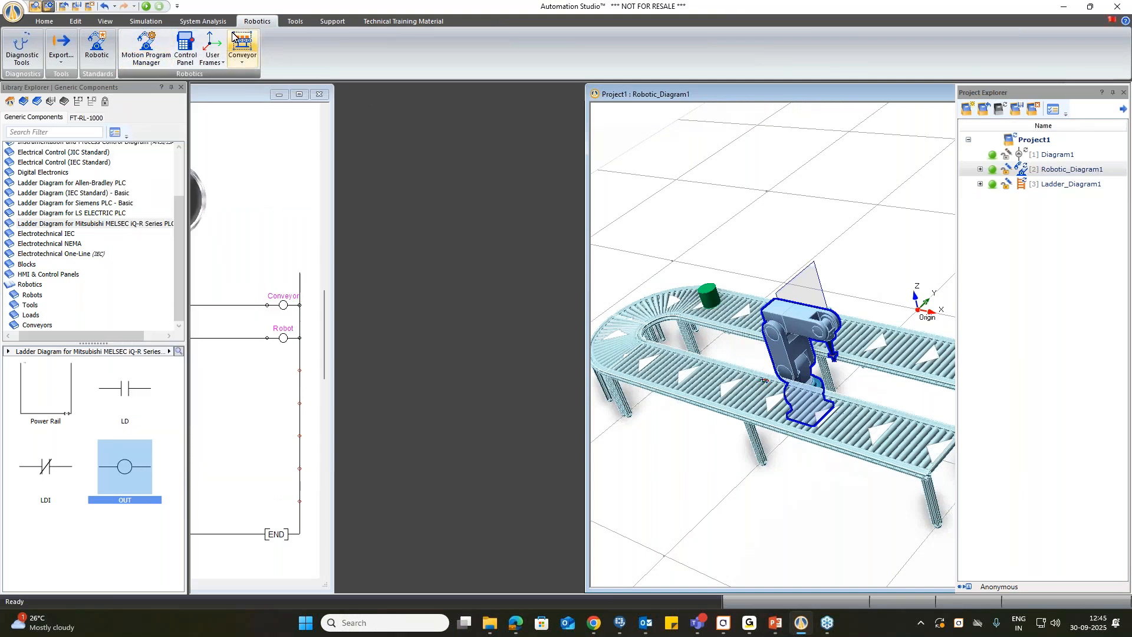
click(147, 7)
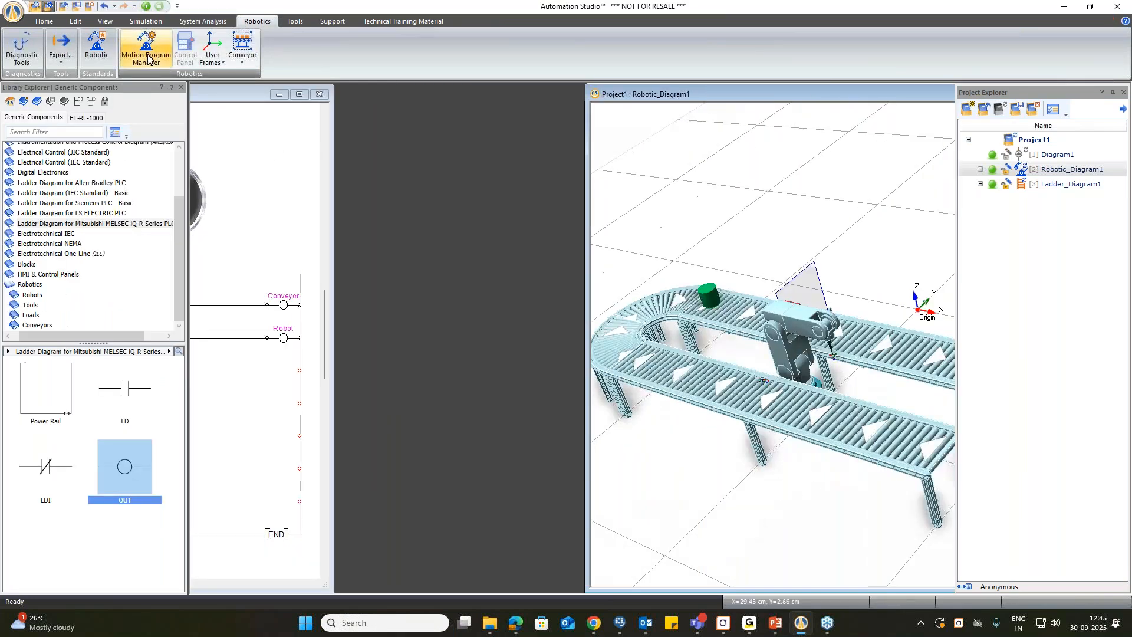
click(146, 47)
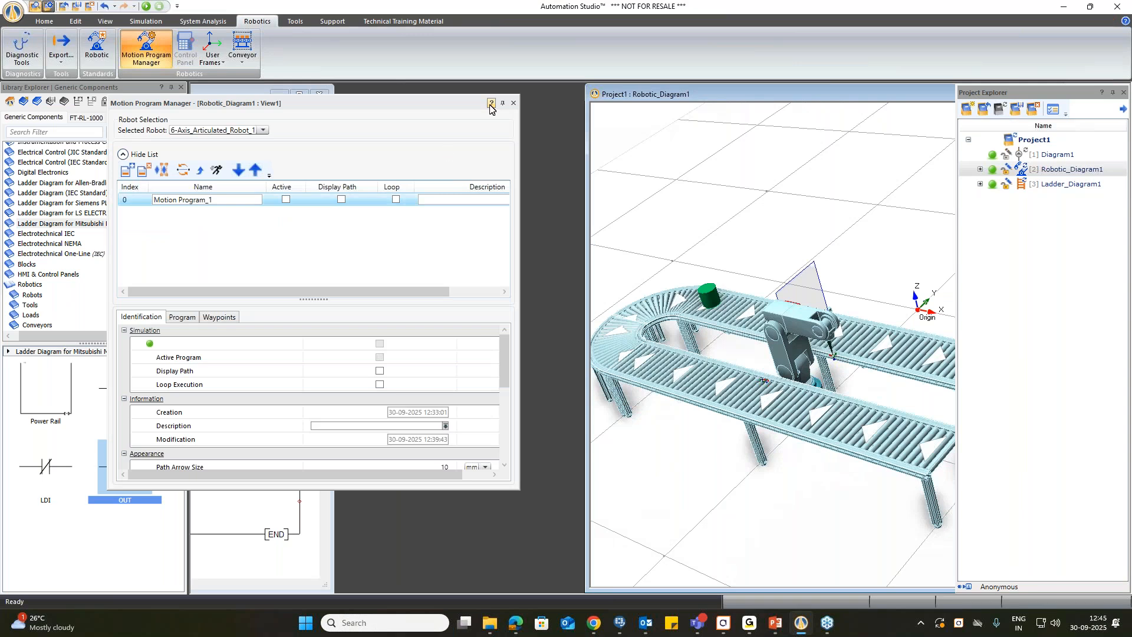
click(513, 105)
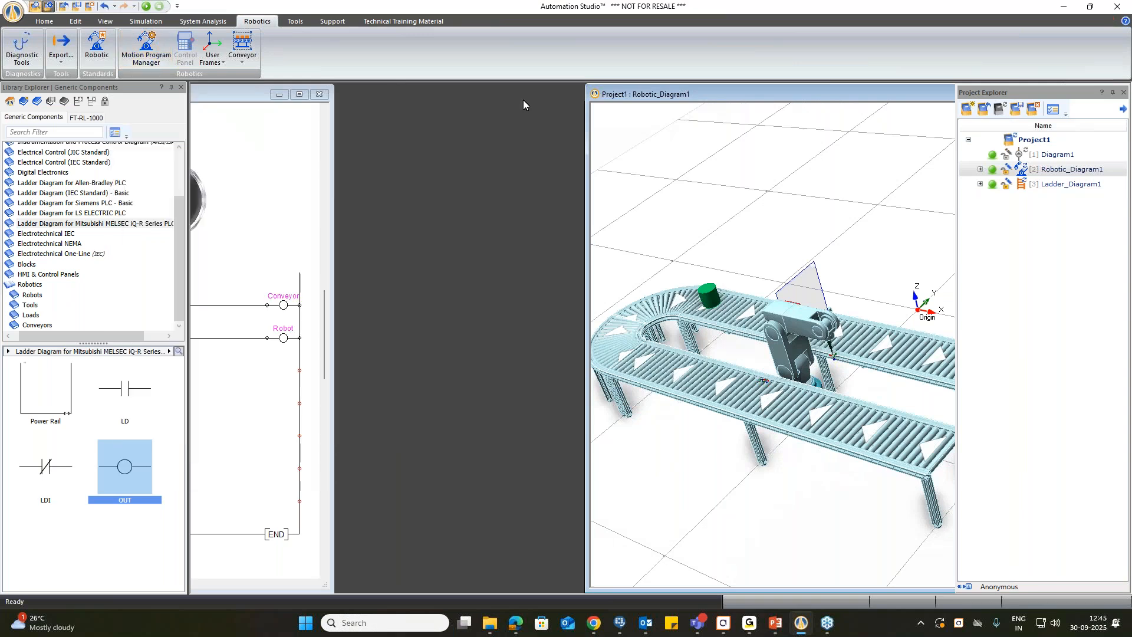
Run the simulation again, switch START on to watch the robot transfer the red box, switch it off and stop.
click(146, 6)
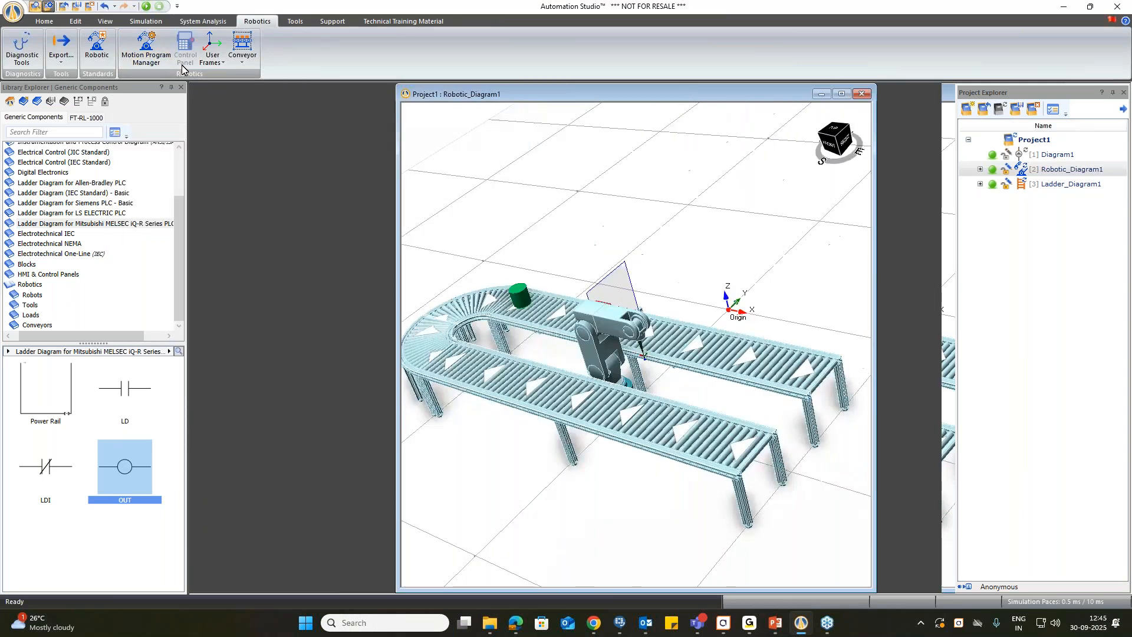
click(159, 227)
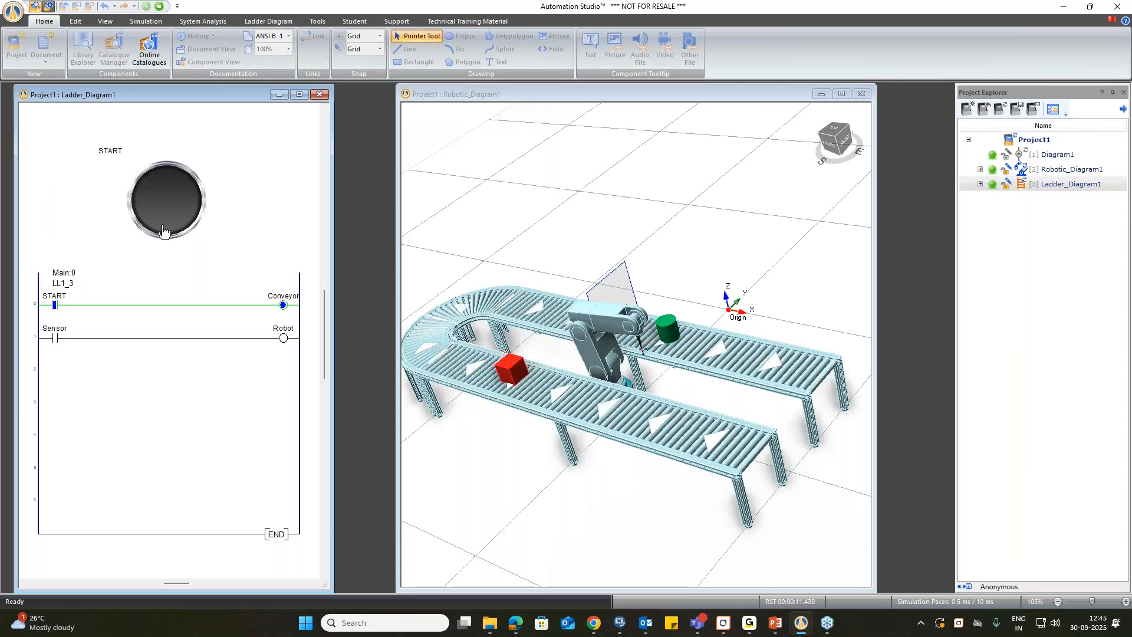
click(165, 232)
click(159, 7)
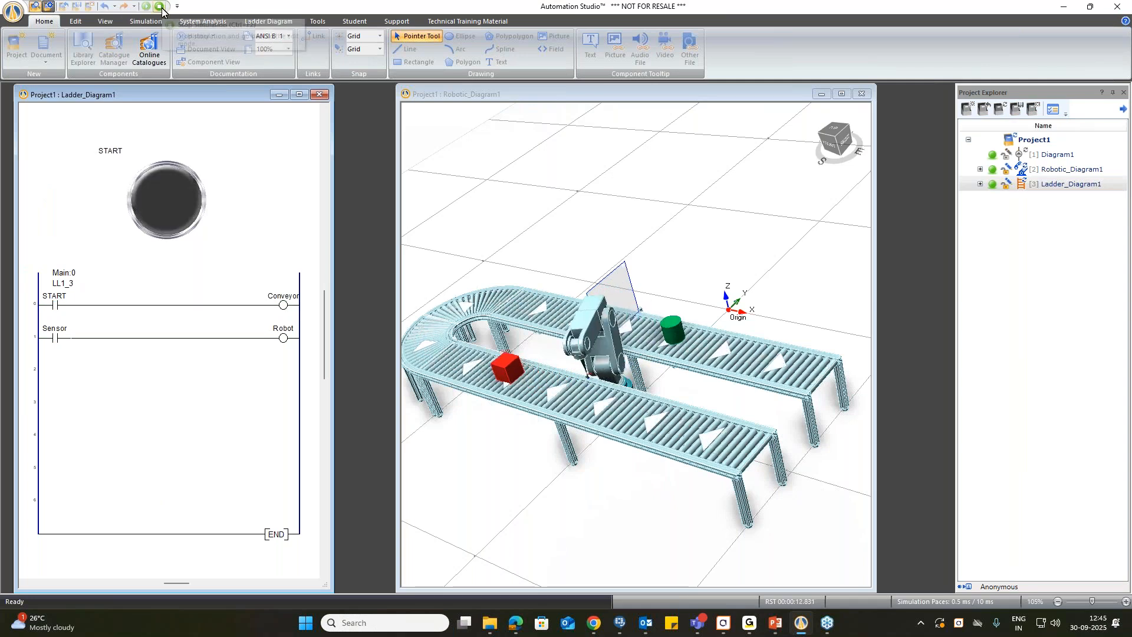
Shift the green cylinder slightly back along the conveyor and test the pick-and-place cycle in a simulation with START switched on.
click(711, 295)
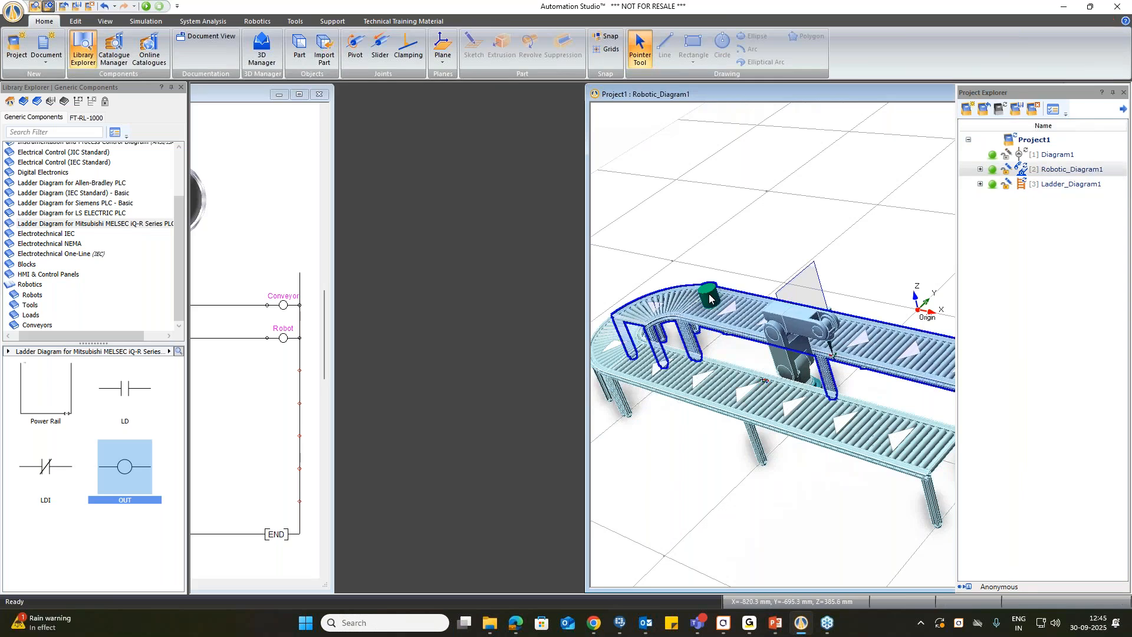
drag(707, 302, 701, 296)
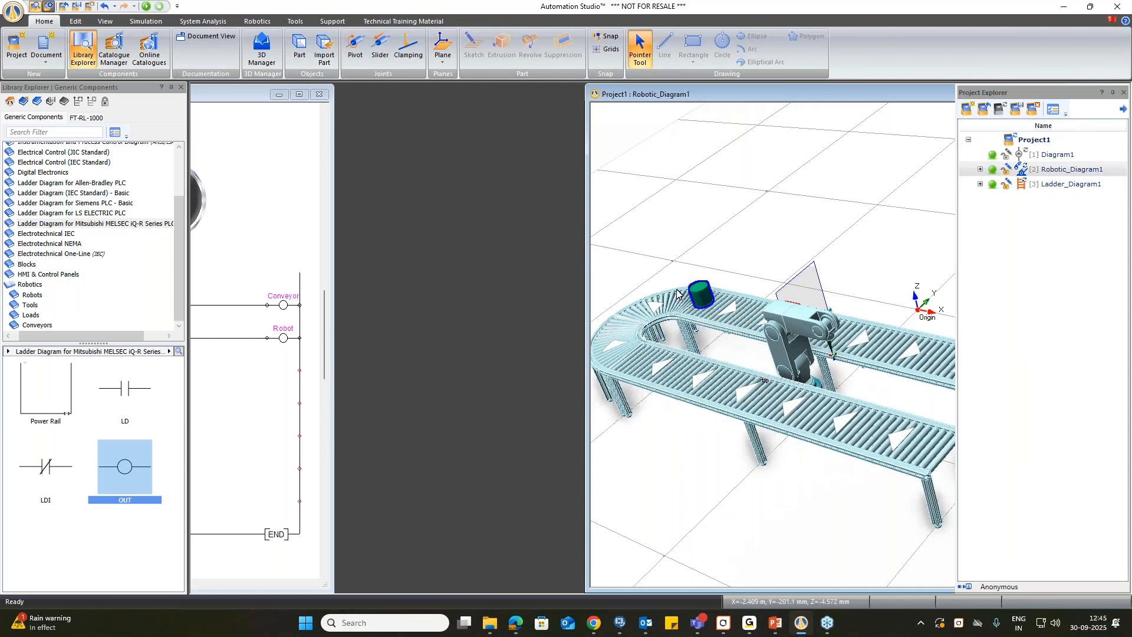
click(145, 6)
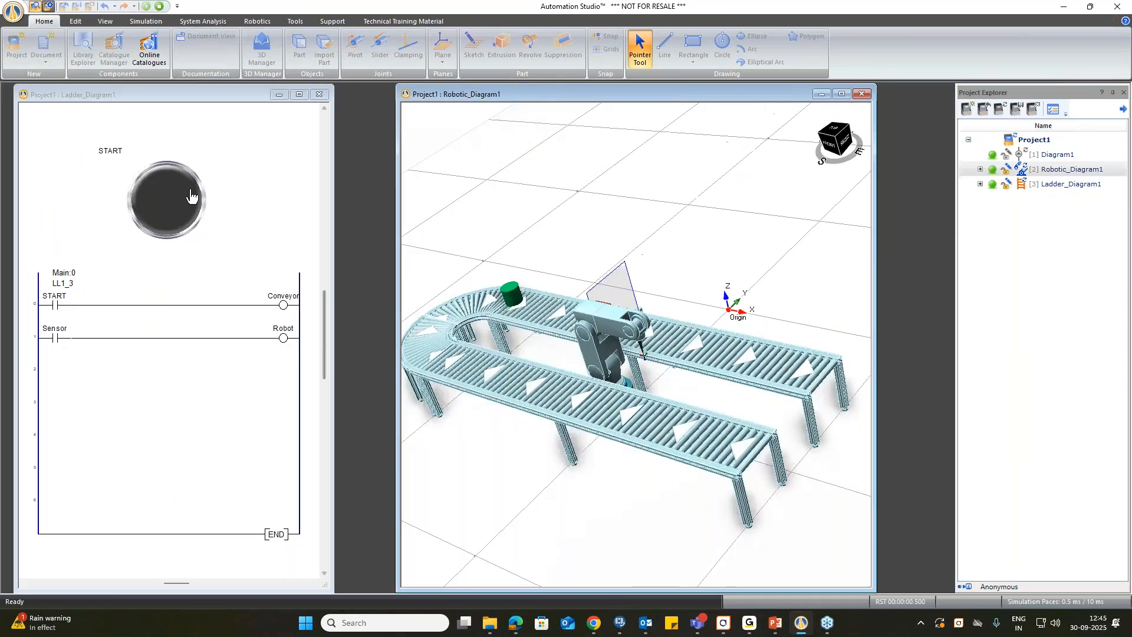
click(190, 203)
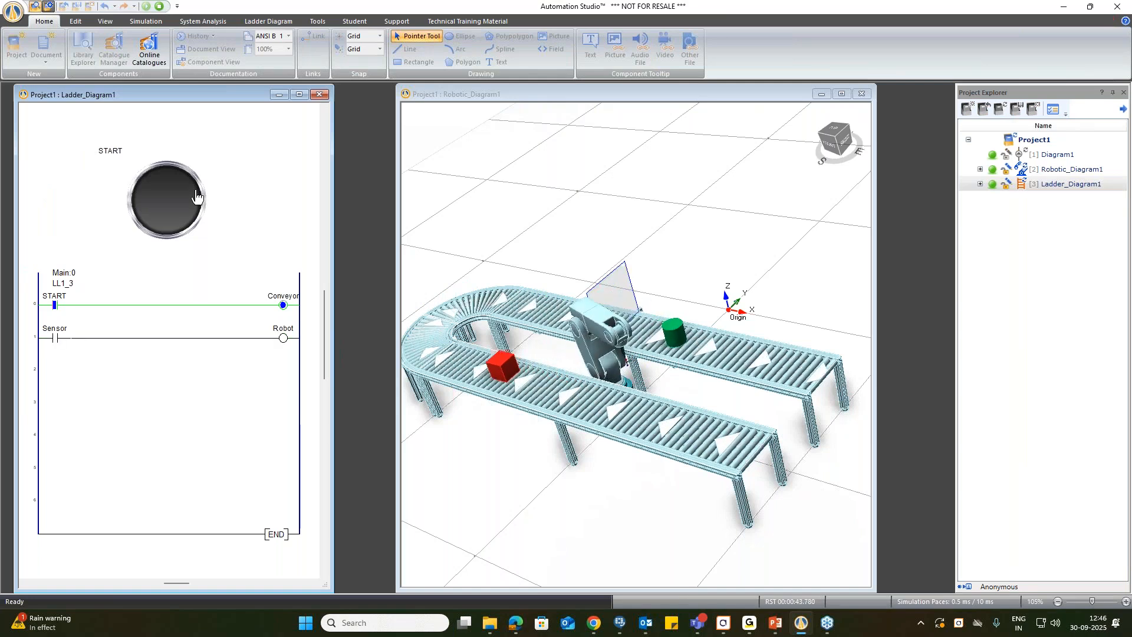
click(197, 197)
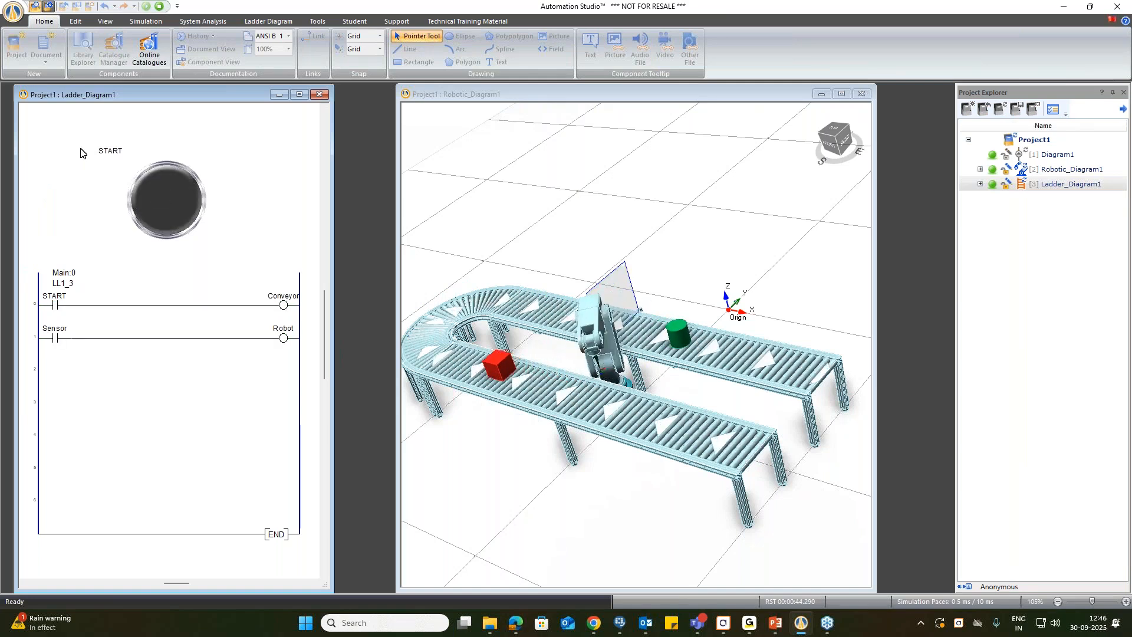
click(159, 6)
Move the ladder diagram window over beside the robotic diagram and check the 6-axis articulated robot's component properties.
drag(222, 105, 449, 95)
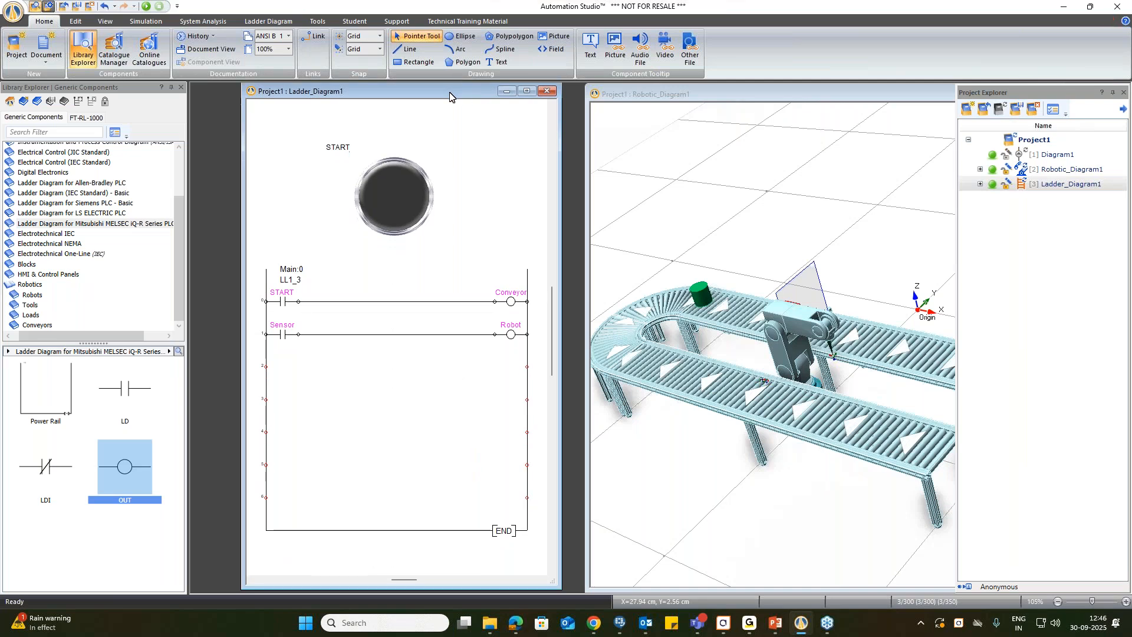
click(790, 333)
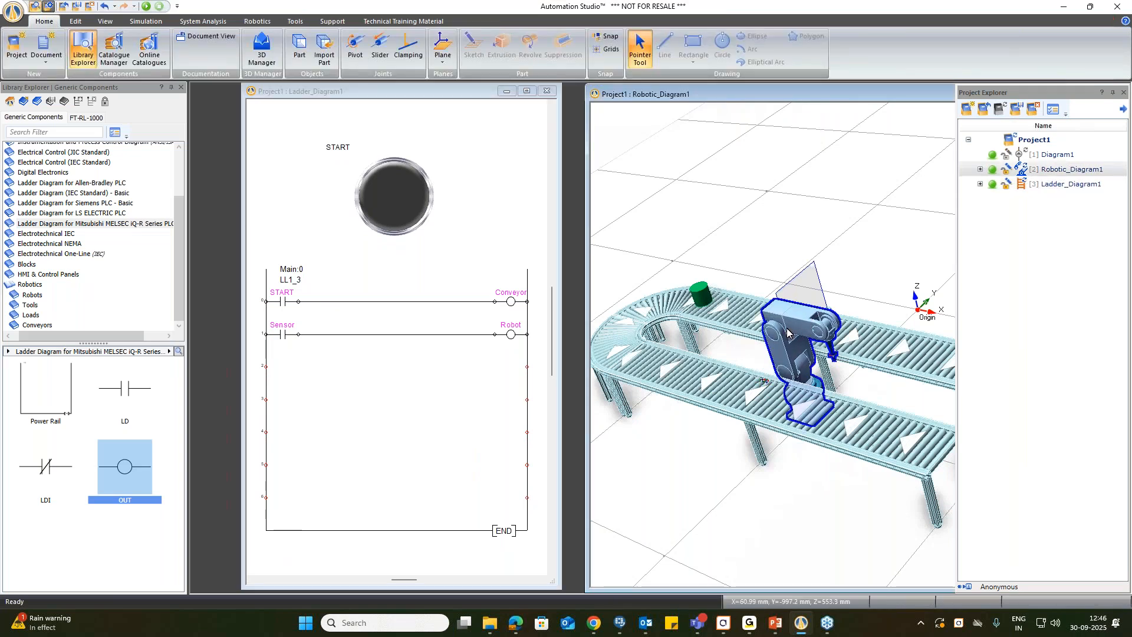
double_click(788, 332)
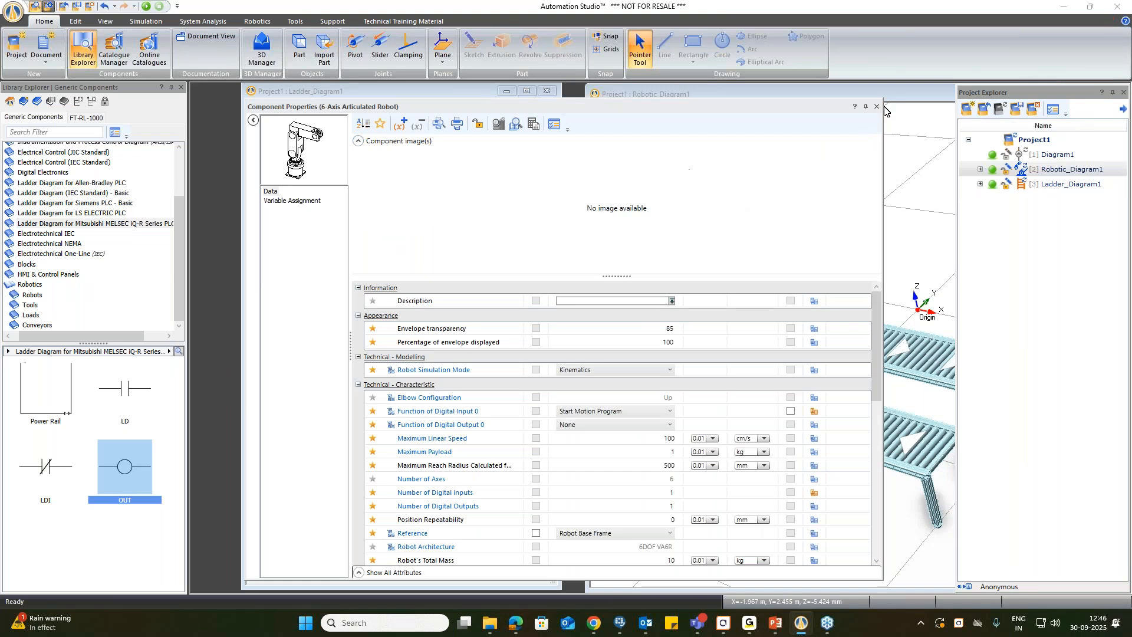
click(876, 108)
Preview the Mitsubishi post-processor export of Motion Program_1, highlight all of its code, and leave without exporting the file.
click(257, 21)
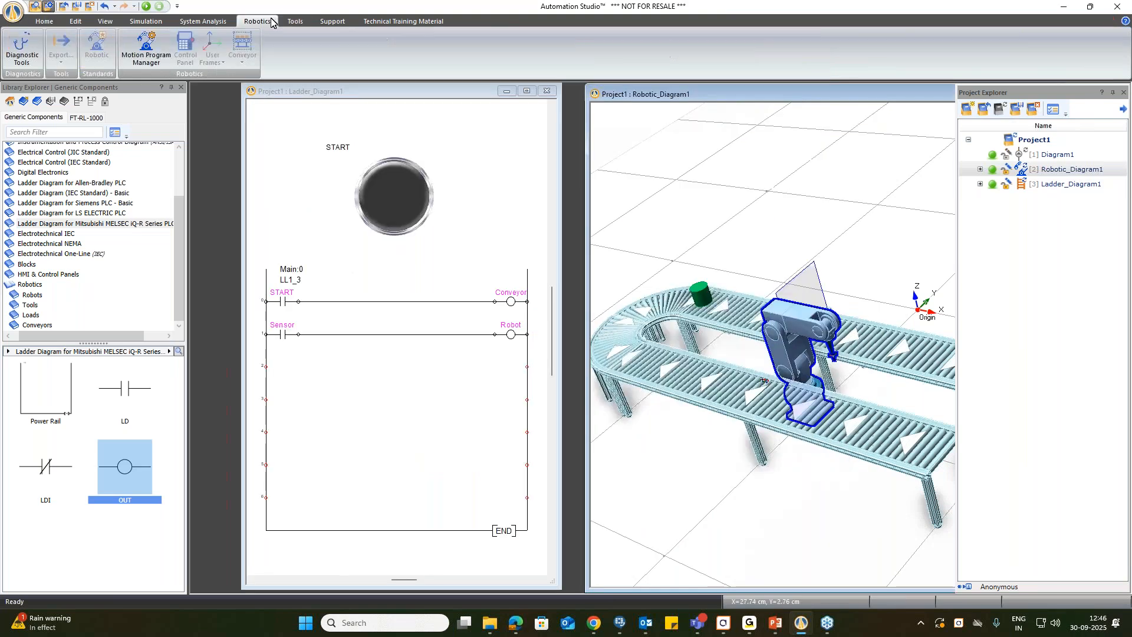
click(135, 59)
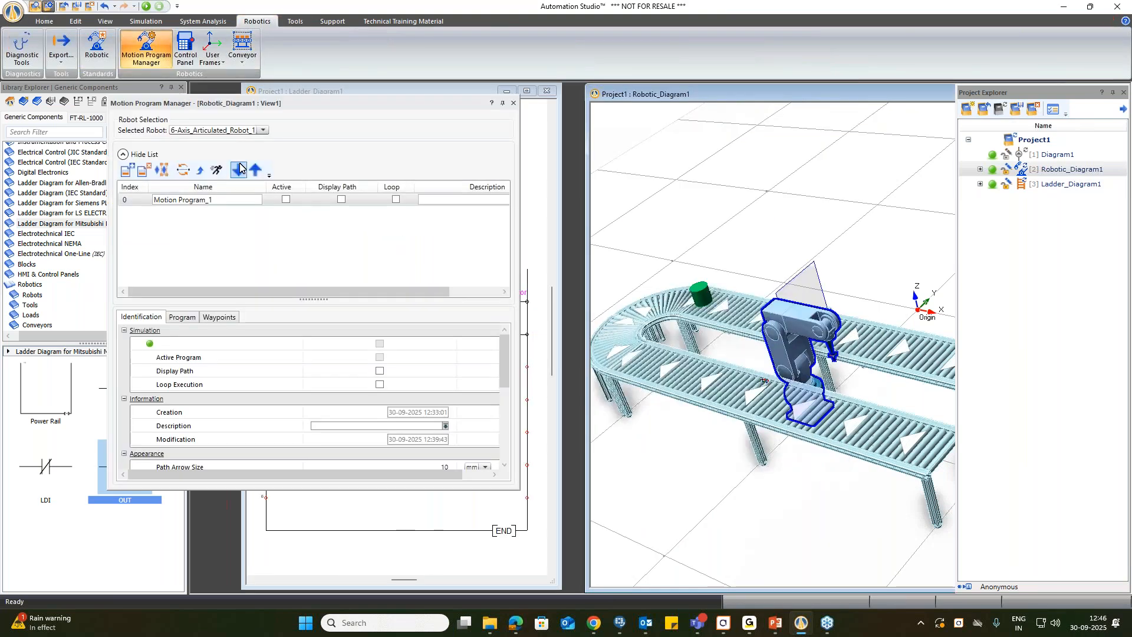
click(201, 172)
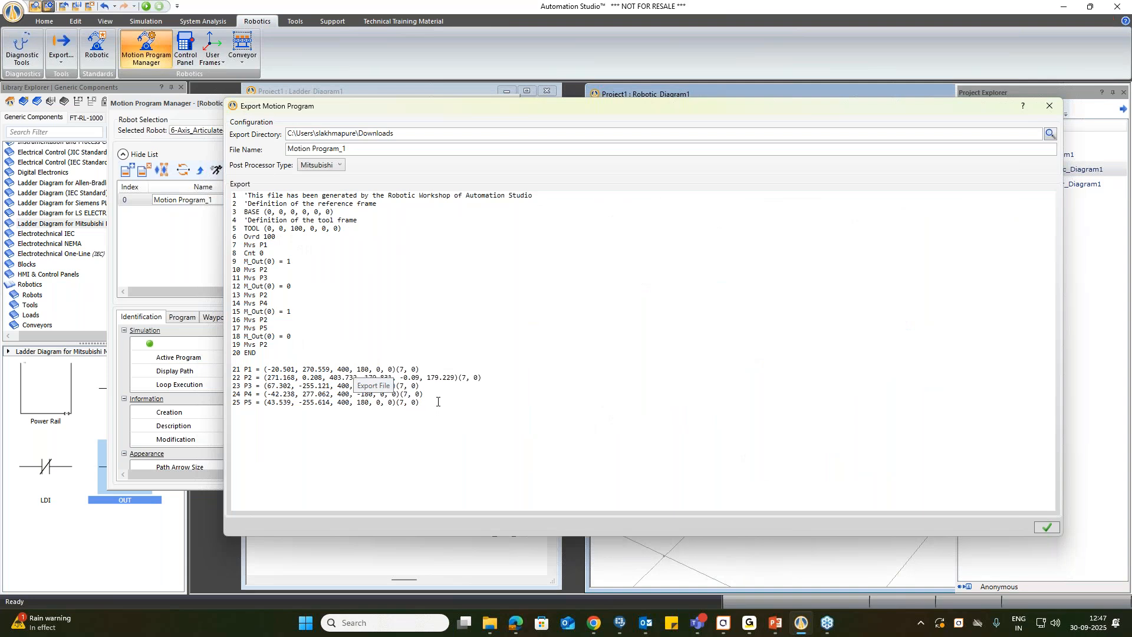
drag(437, 401, 221, 200)
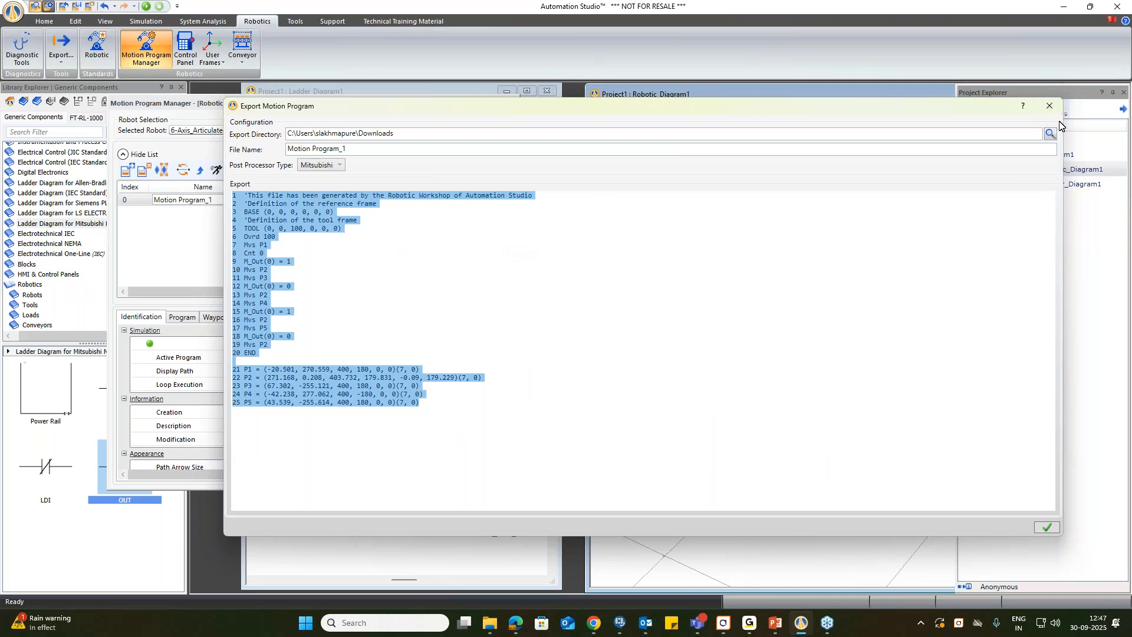
click(1049, 105)
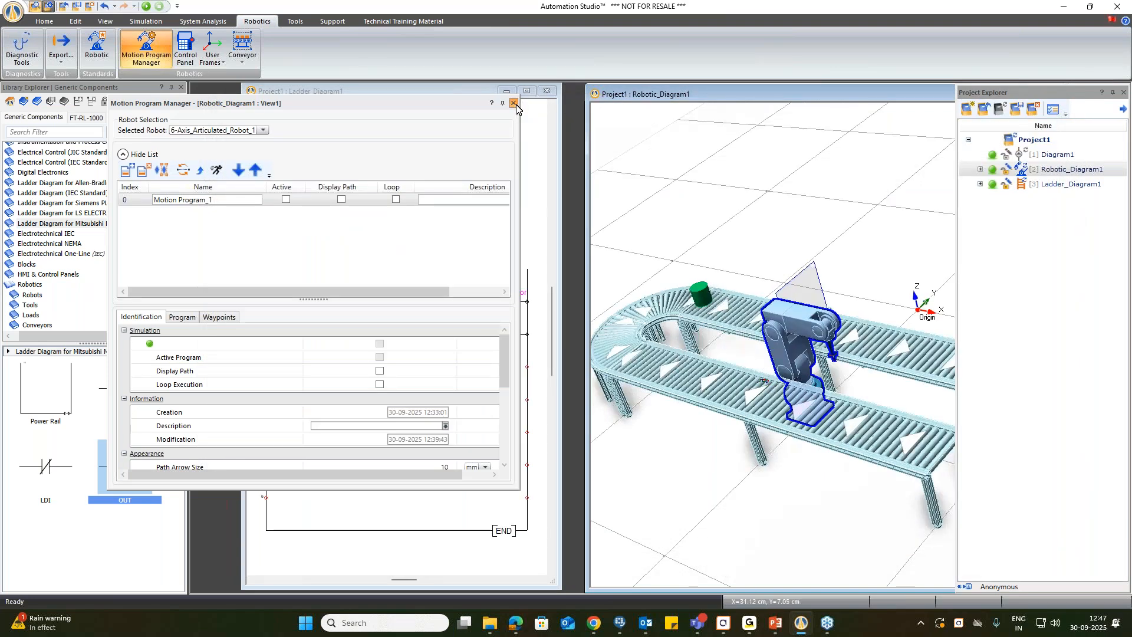
Close the Motion Program Manager and arrange the ladder and robotic diagram windows side by side.
click(514, 103)
drag(437, 92, 393, 92)
mouse_move(634, 95)
mouse_down()
mouse_move(559, 91)
mouse_move(627, 93)
mouse_up()
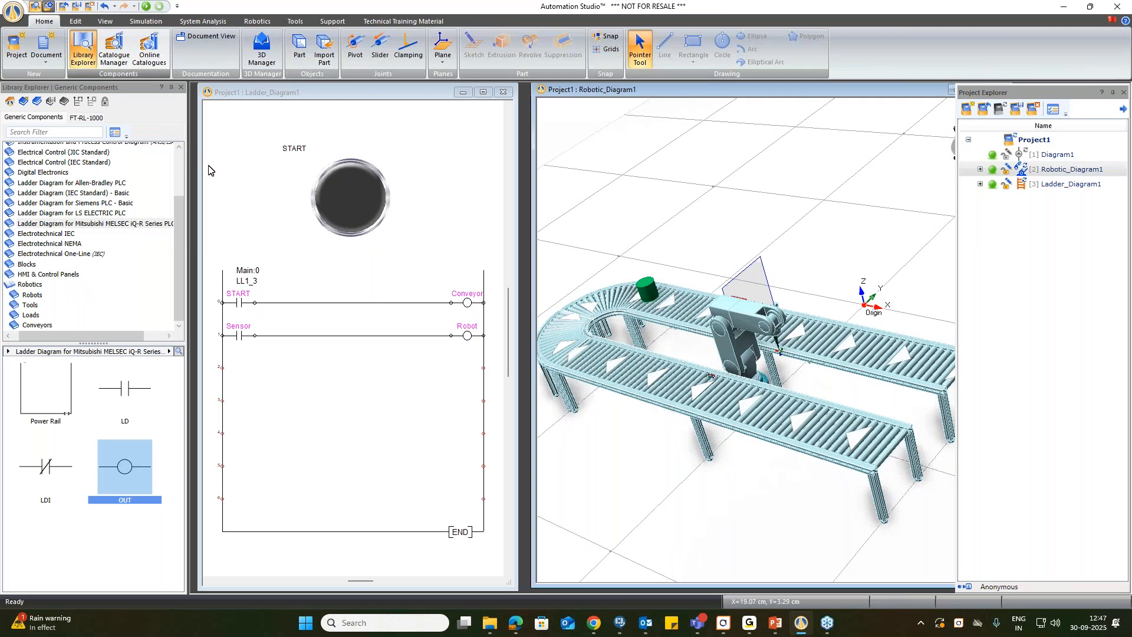
Open the Online Catalogues portal in the browser and filter its catalogues to Electrotechnical.
click(150, 48)
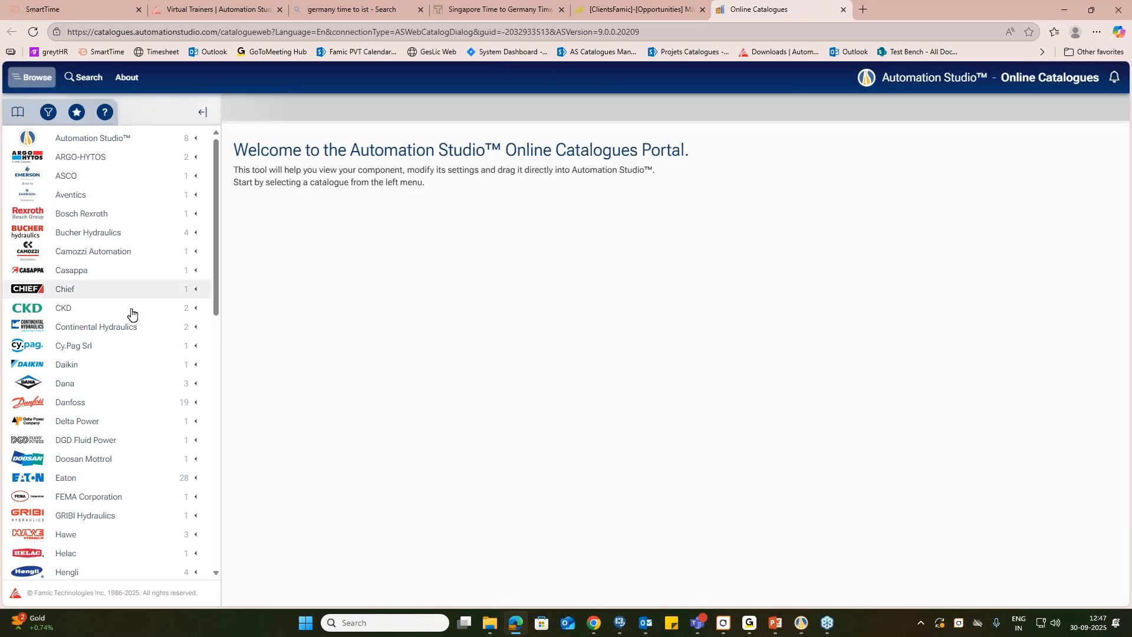
click(50, 116)
click(87, 168)
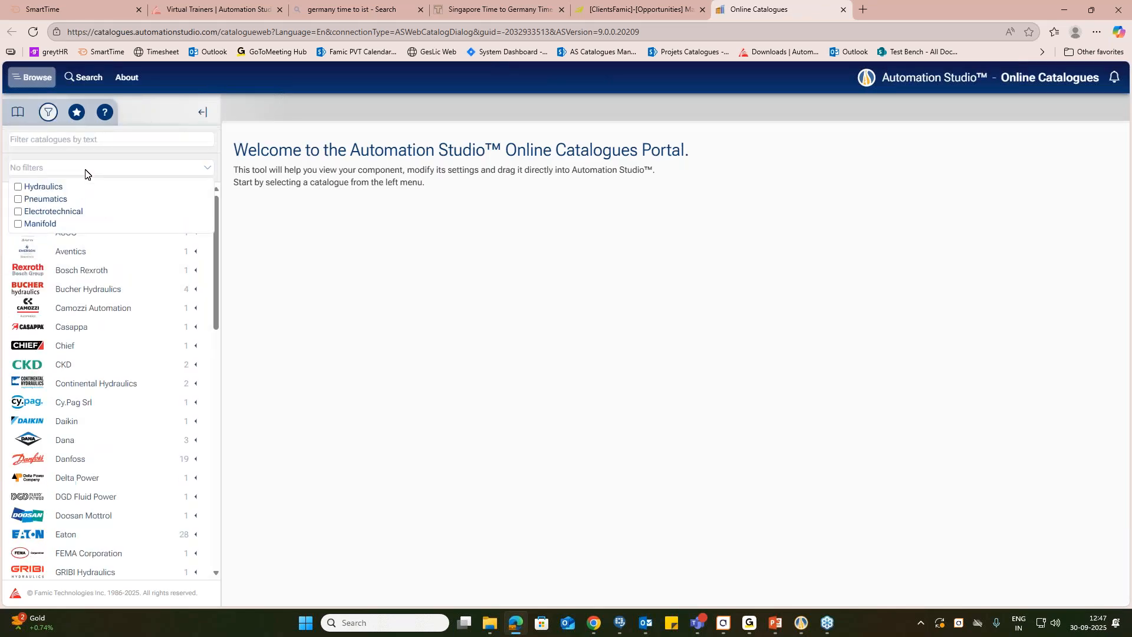
click(54, 213)
click(355, 316)
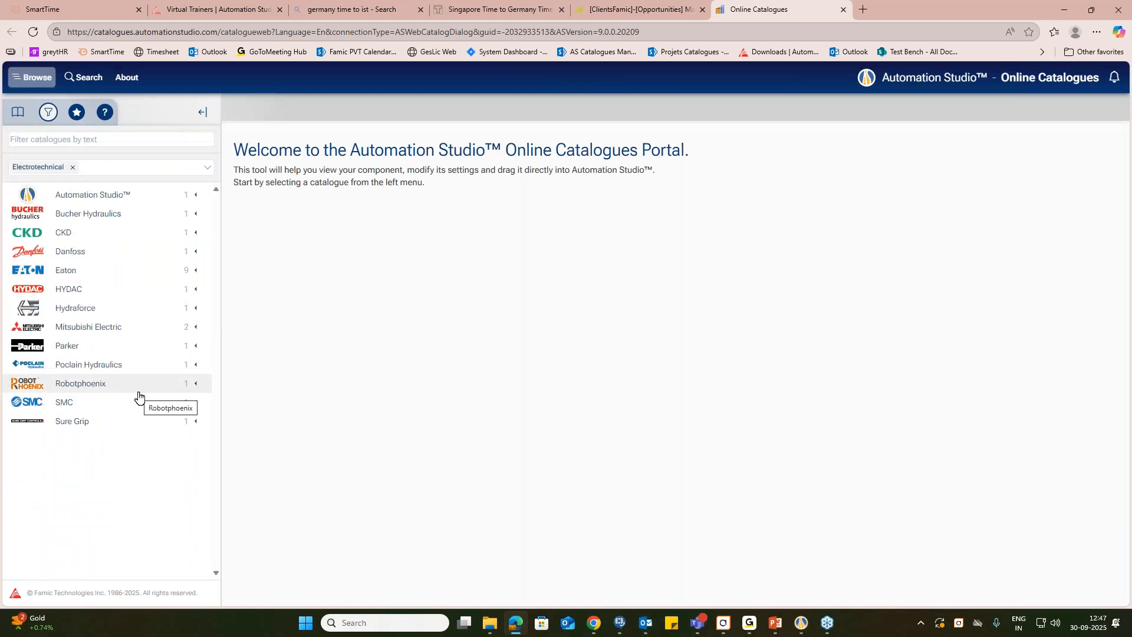
Open the Mitsubishi Industrial Robots V2.0 catalogue and view the RV-2F model in the vertical type RV-F Series.
click(122, 328)
click(121, 357)
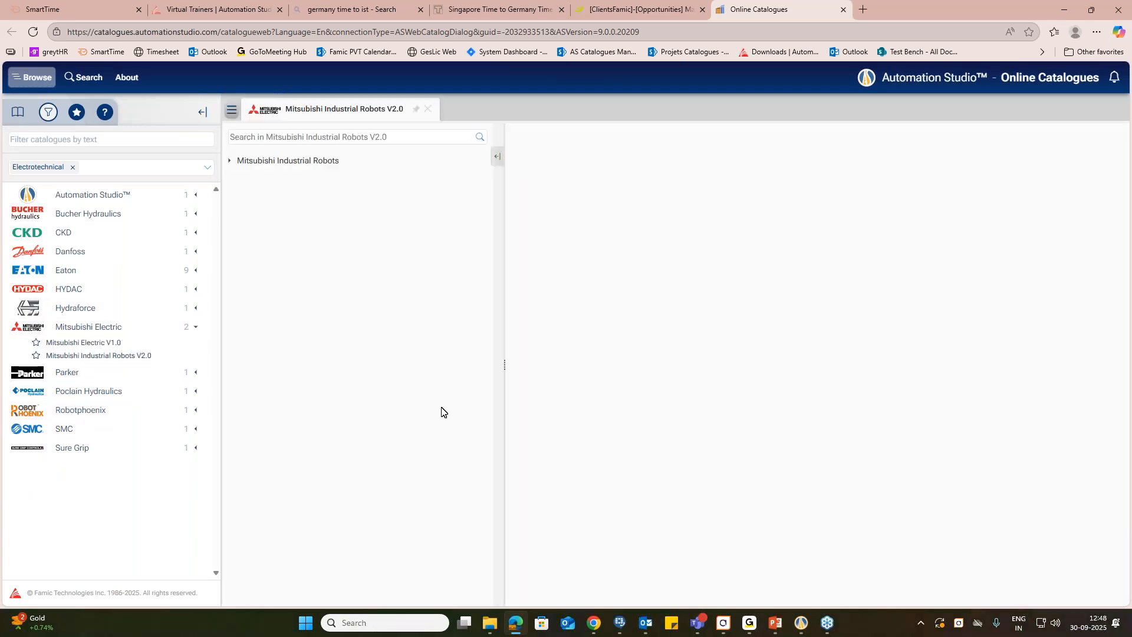
click(260, 165)
click(261, 174)
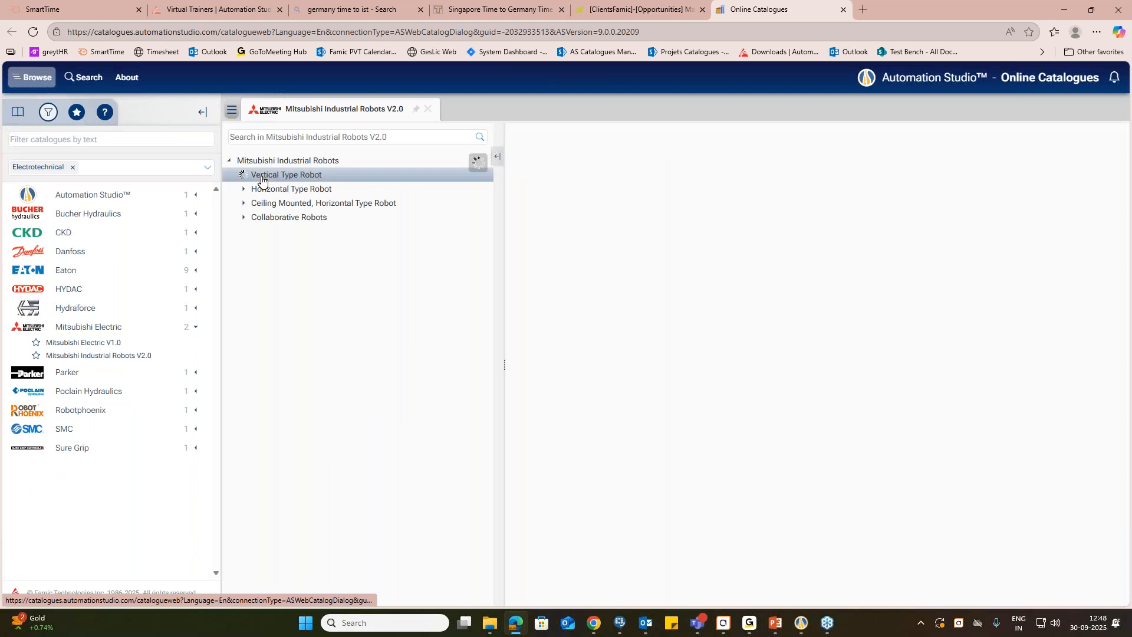
click(272, 190)
click(282, 204)
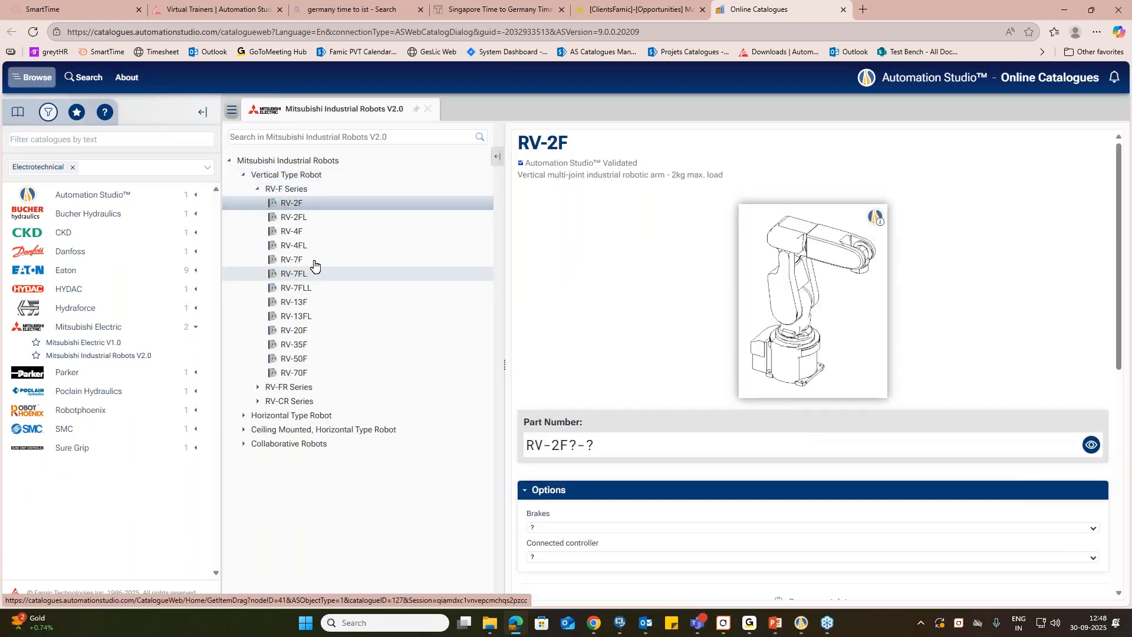
View the horizontal type RH-3FH robot and the ceiling-mounted RH-3FHR robot in the Mitsubishi catalogue.
click(298, 415)
click(301, 430)
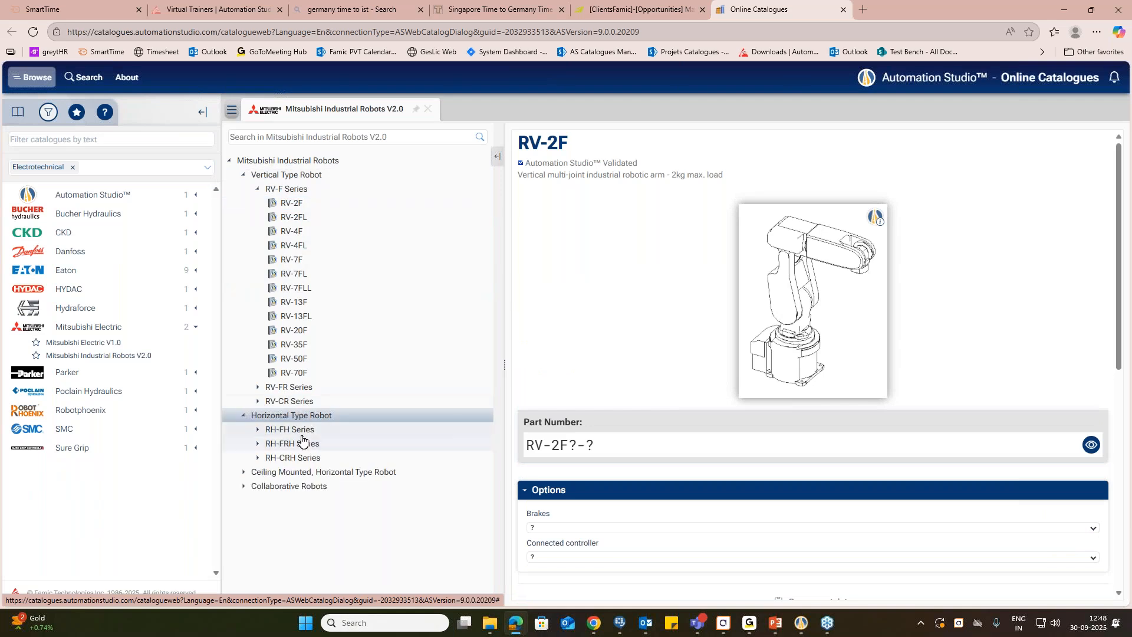
click(299, 445)
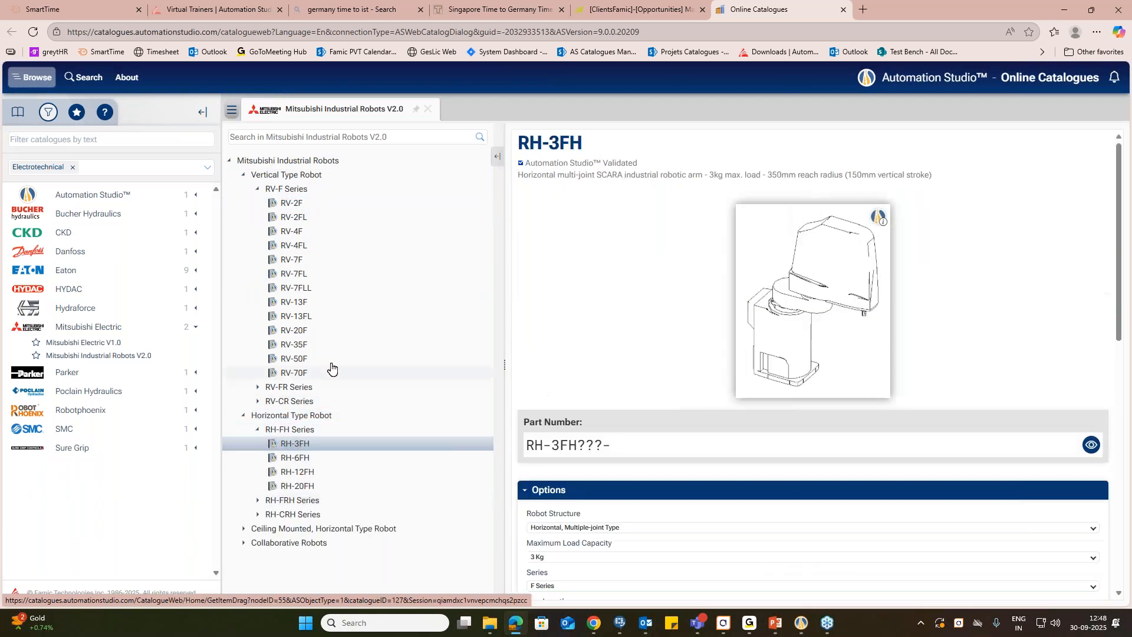
click(286, 529)
click(292, 542)
click(298, 557)
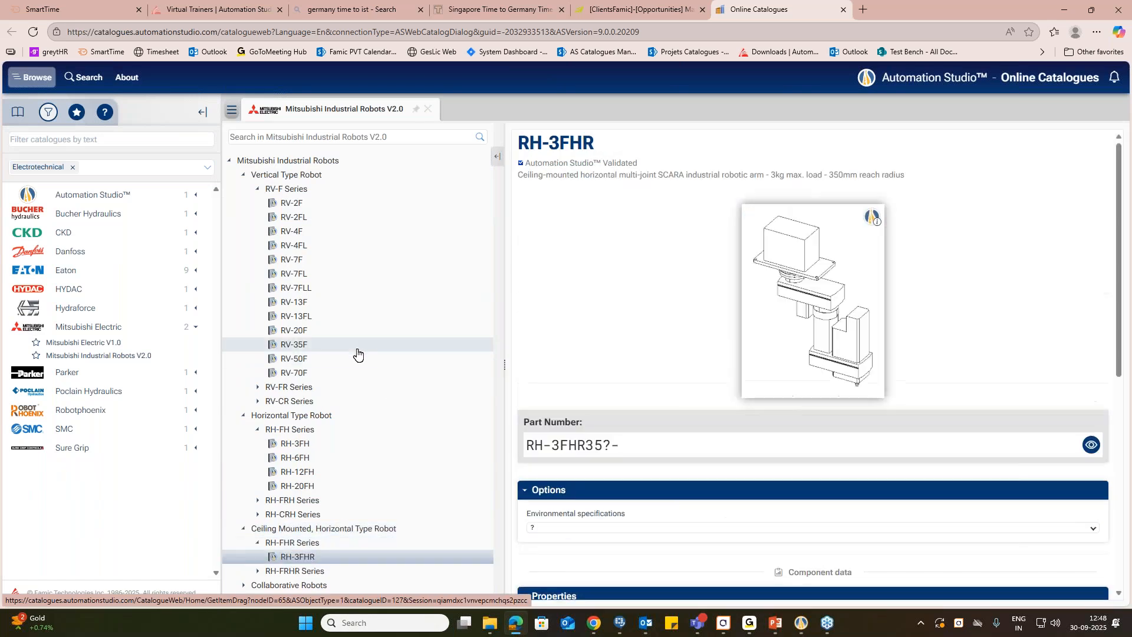
View the collaborative ASSISTA robot RV-5AS and review its options, properties and documents.
click(277, 585)
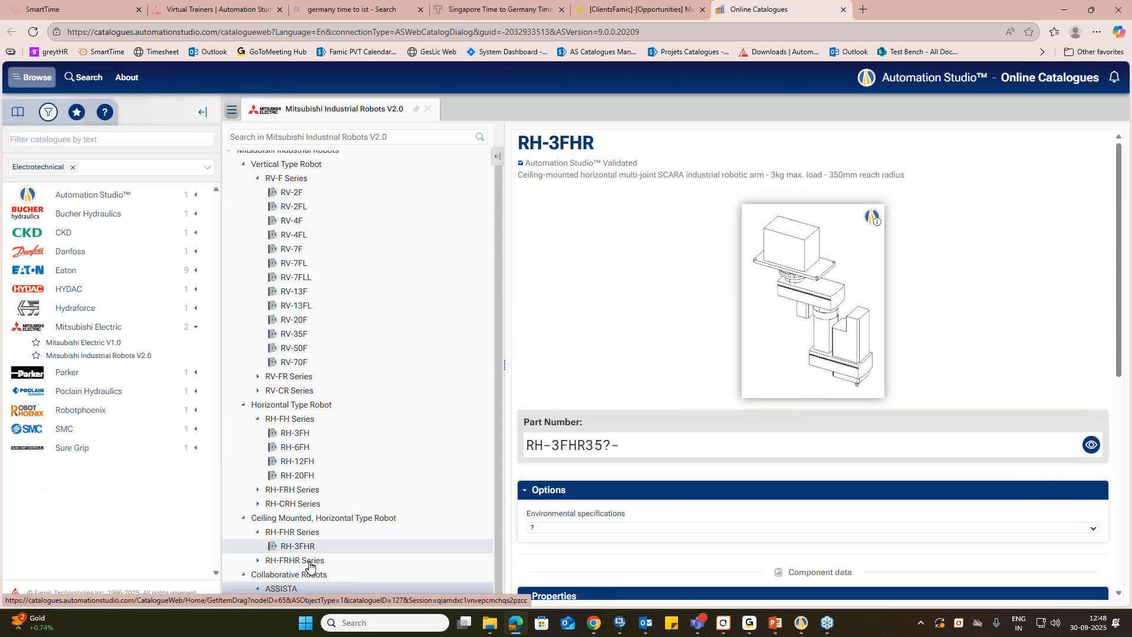
scroll(277, 587, down, 1)
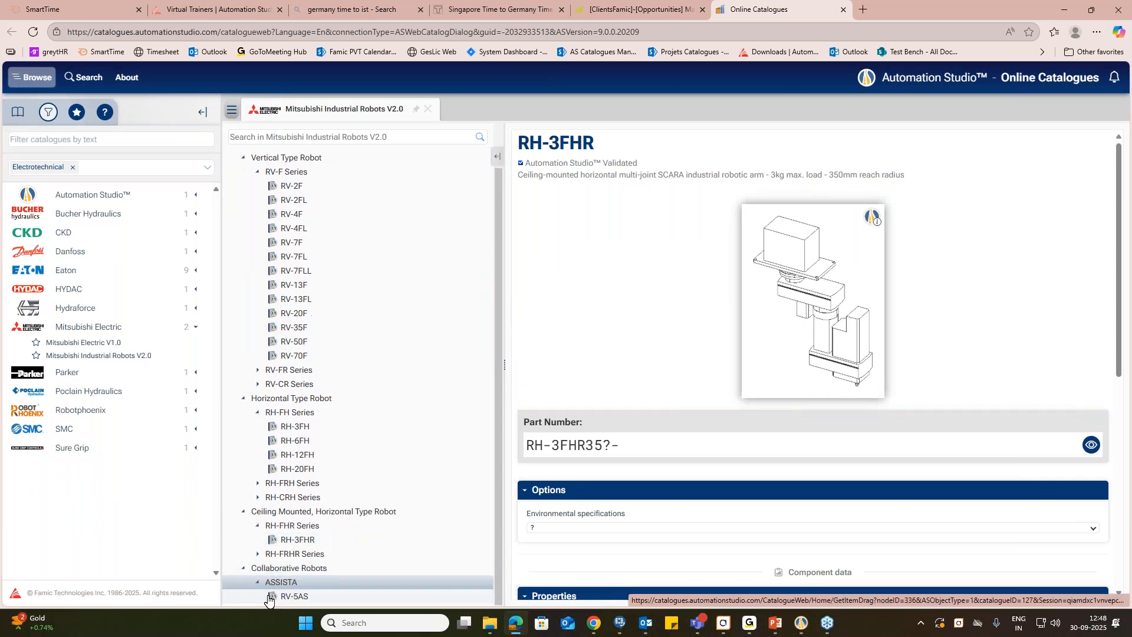
click(273, 596)
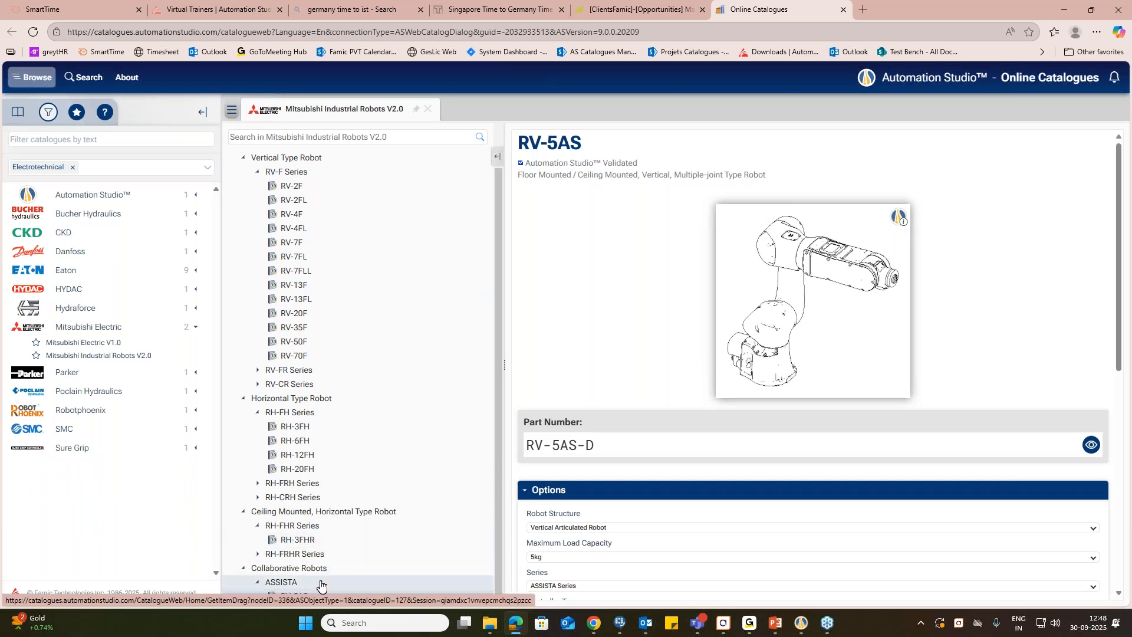
scroll(696, 367, down, 2)
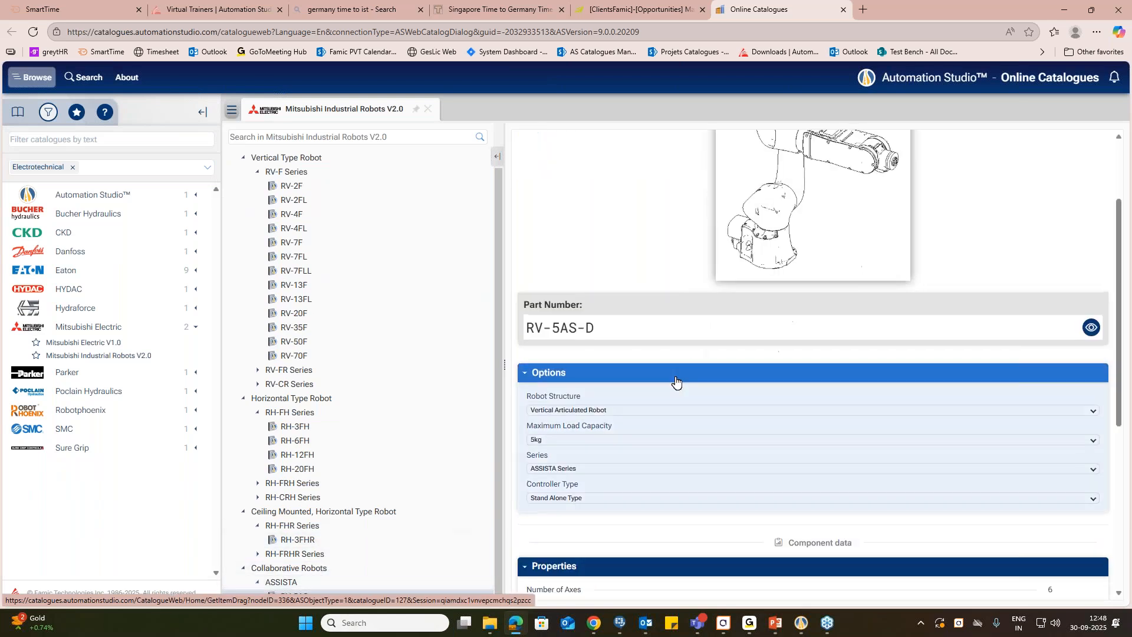
scroll(676, 379, up, 2)
scroll(677, 376, down, 2)
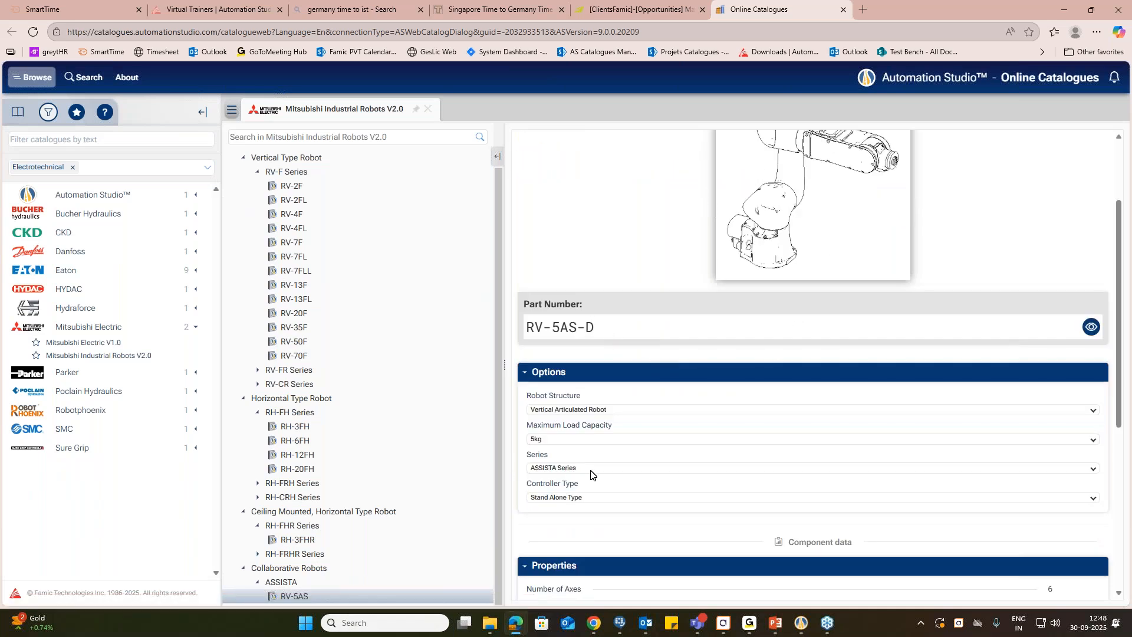
scroll(593, 469, down, 3)
scroll(597, 460, down, 2)
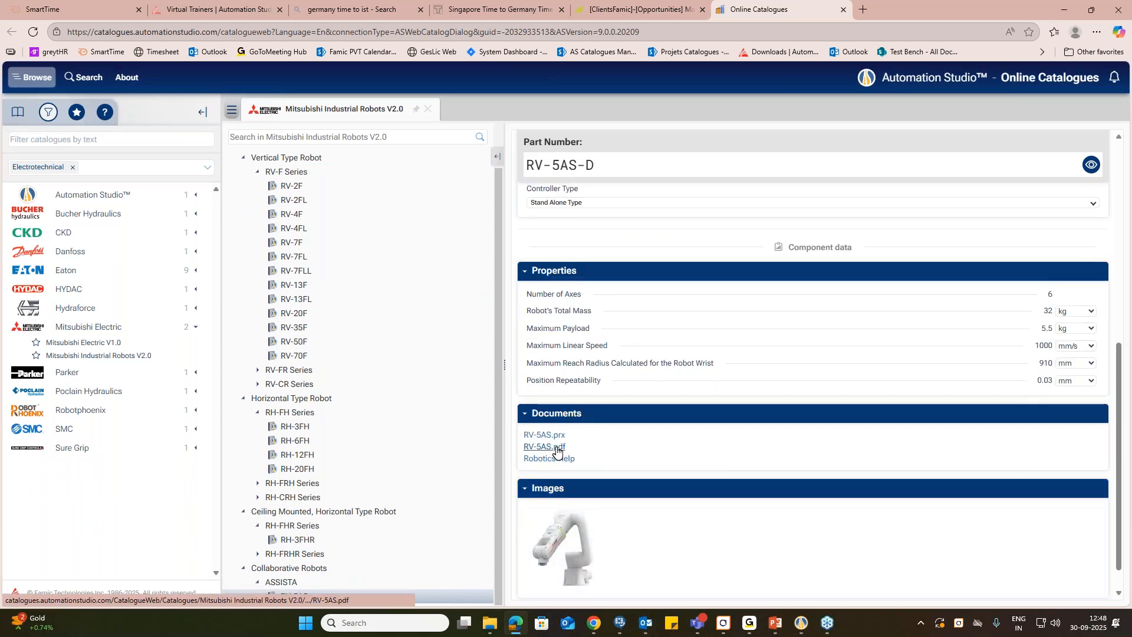
Open the RV-5AS.pdf datasheet, skim through its pages and return to the Online Catalogues page.
click(555, 451)
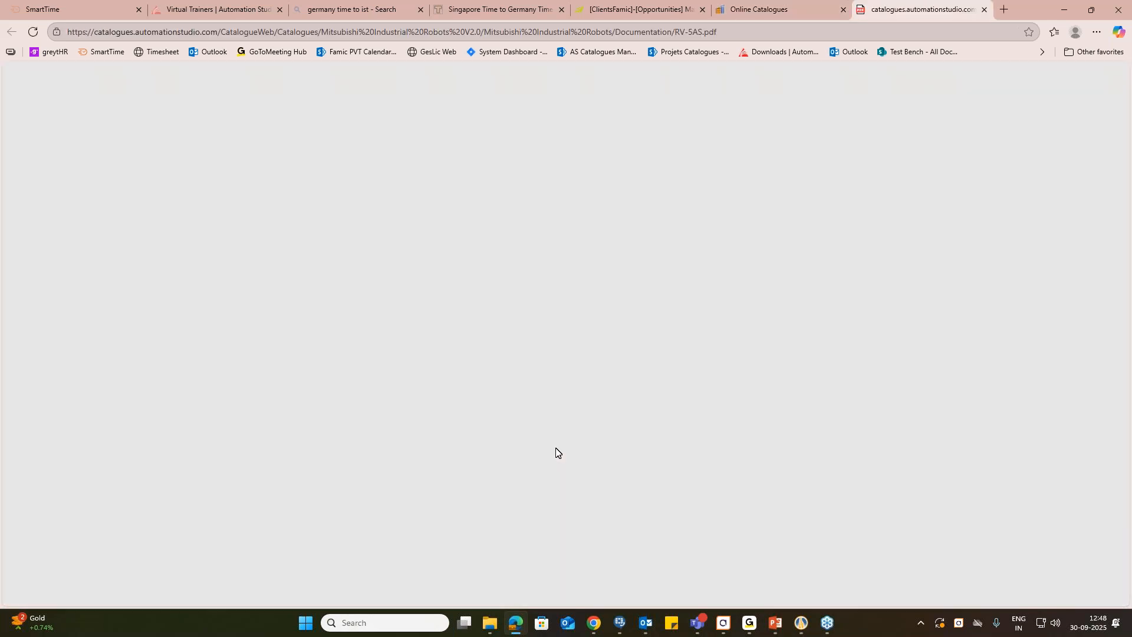
scroll(555, 456, down, 20)
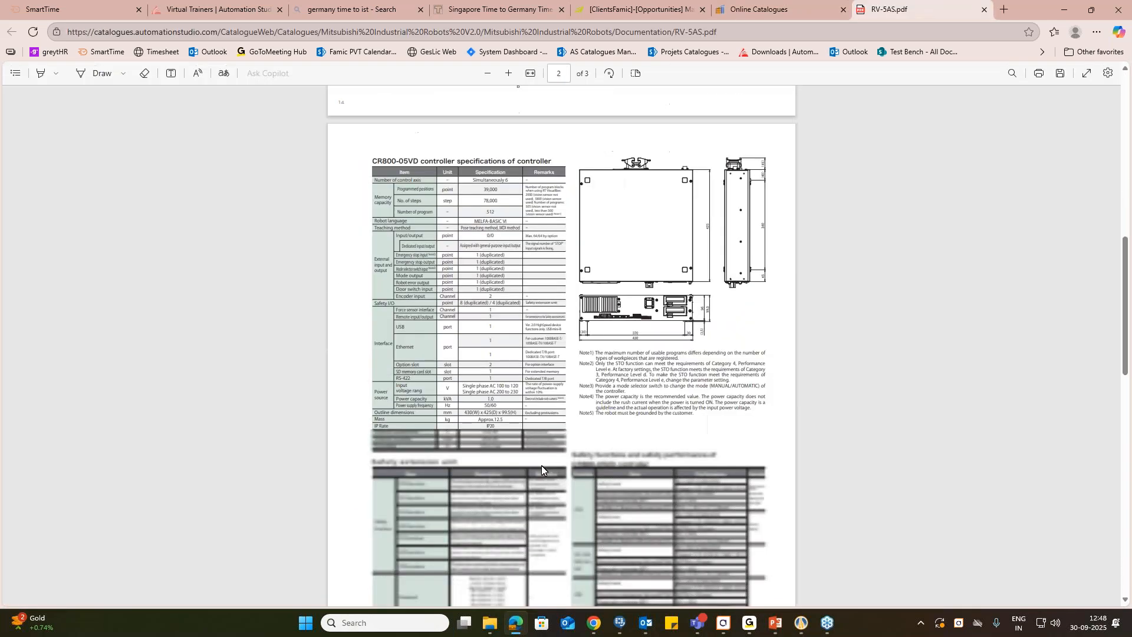
scroll(557, 475, up, 15)
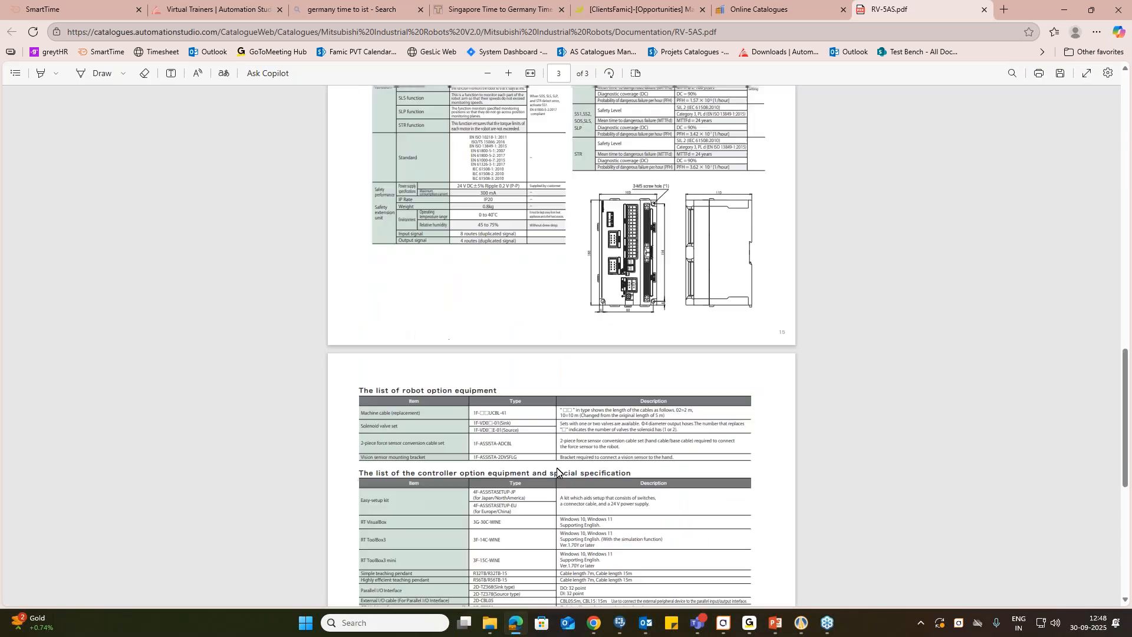
scroll(561, 473, up, 10)
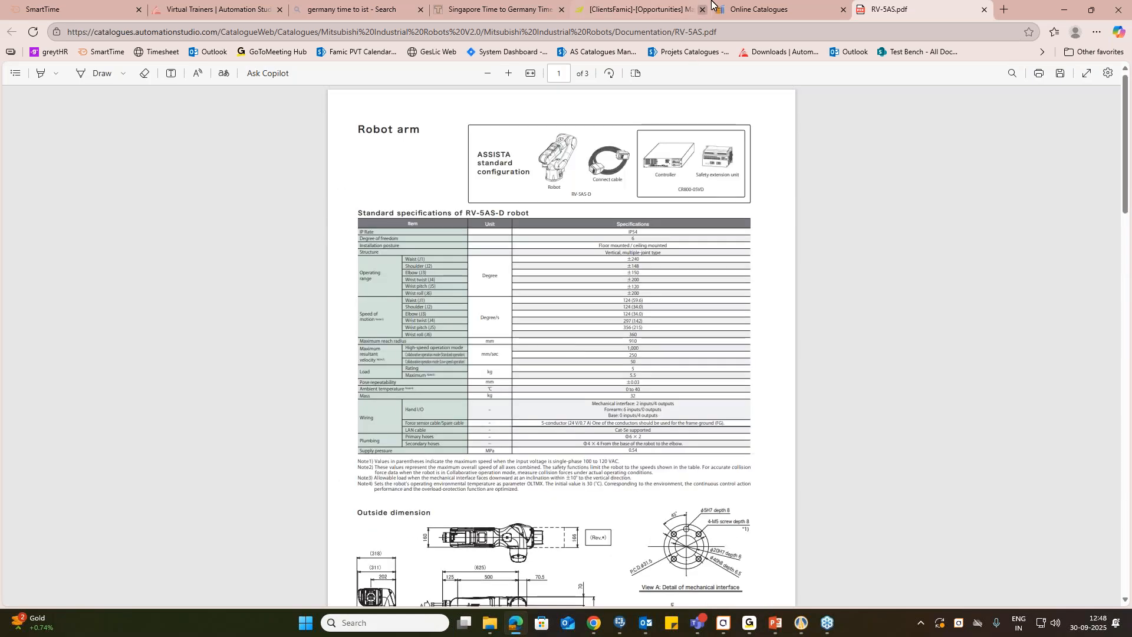
key(ctrl+shift+Tab)
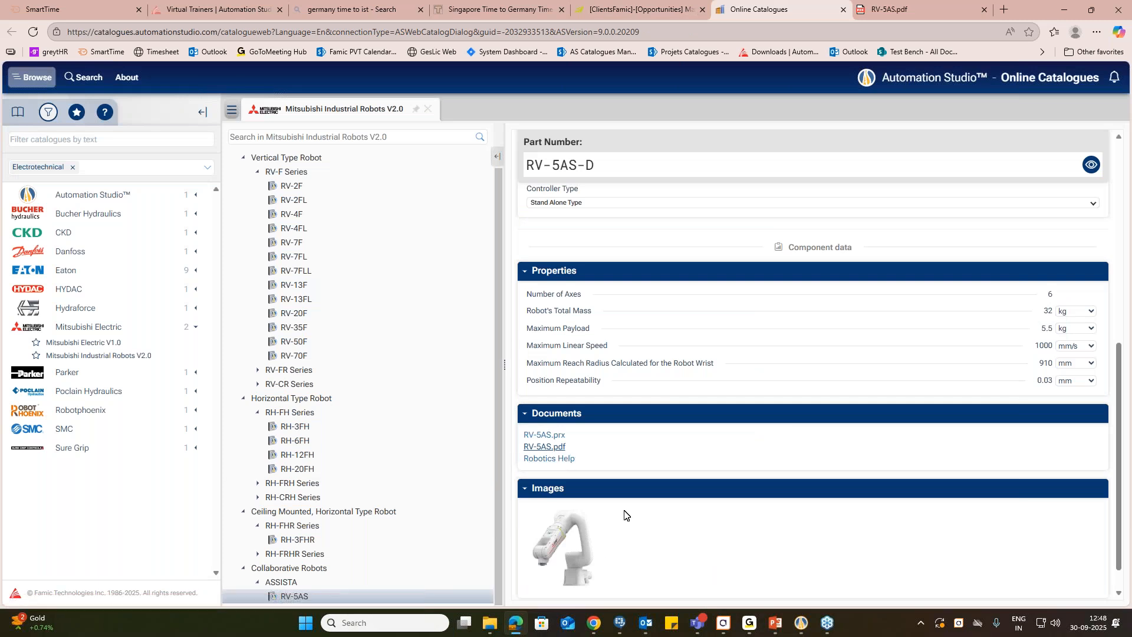
Open the Robotphoenix V1.1 catalogue and view the SCARA robots Python450-B6, Python550-B6 and Python800-B10.
click(73, 406)
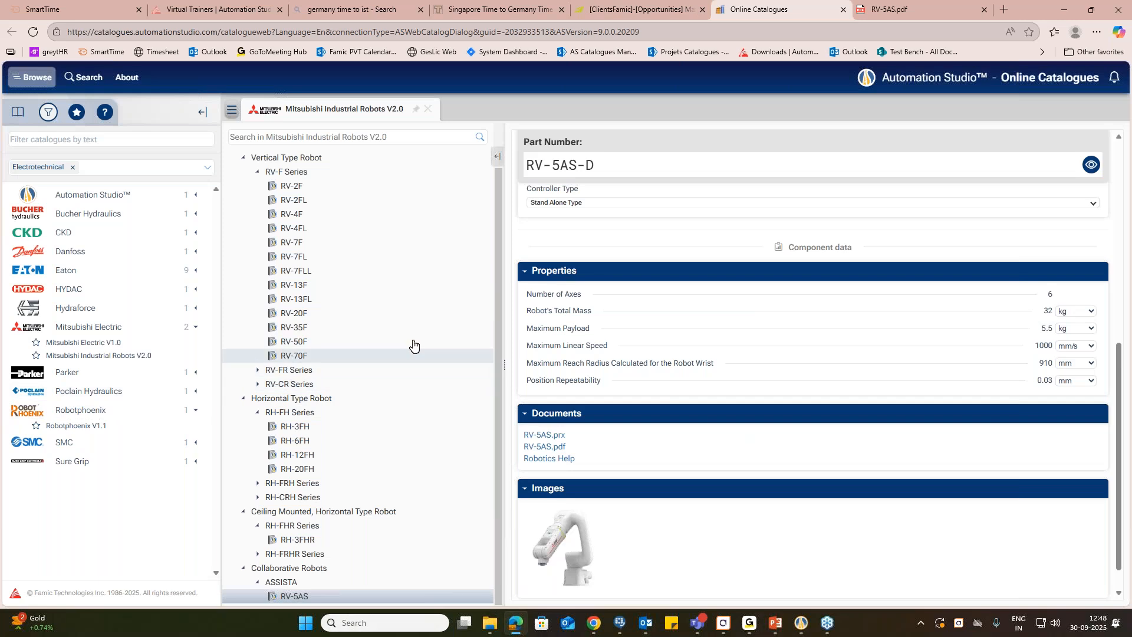
click(83, 426)
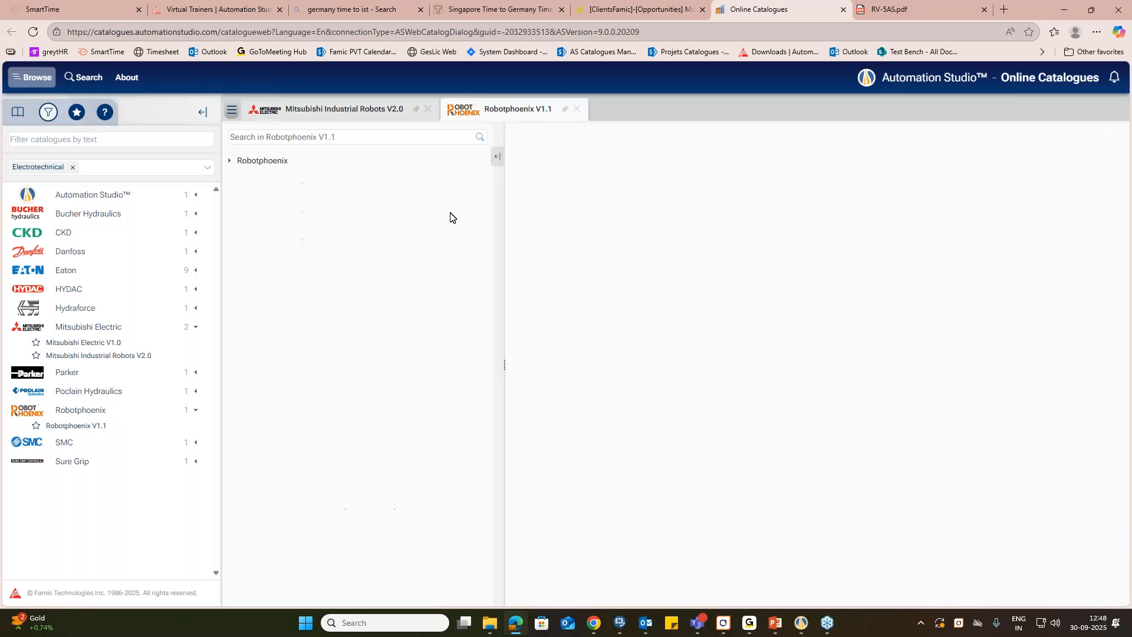
click(275, 160)
click(289, 176)
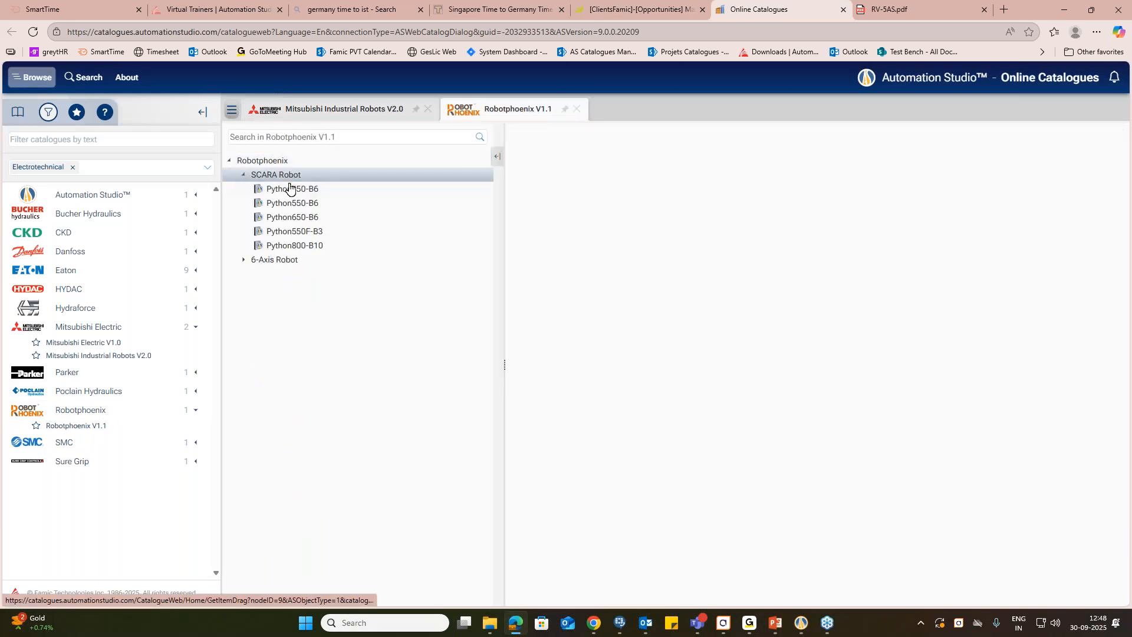
click(289, 189)
click(297, 206)
click(301, 245)
View the 6-axis robot Mantis570-A3 and review its options, properties, documents and images.
click(293, 260)
click(291, 273)
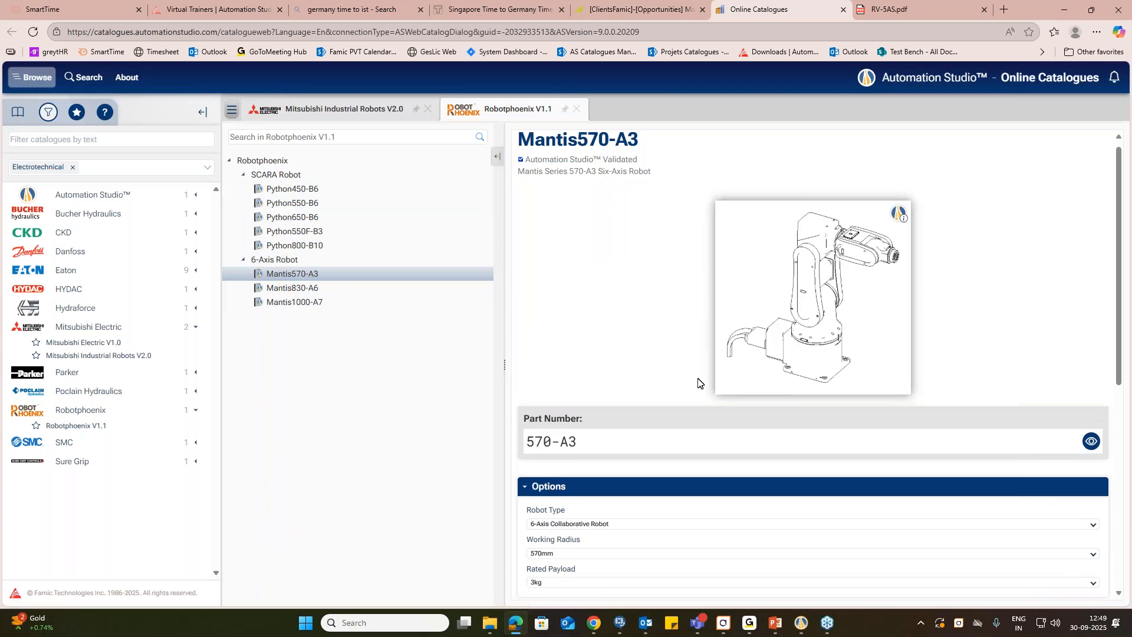
scroll(698, 383, down, 5)
scroll(699, 383, up, 1)
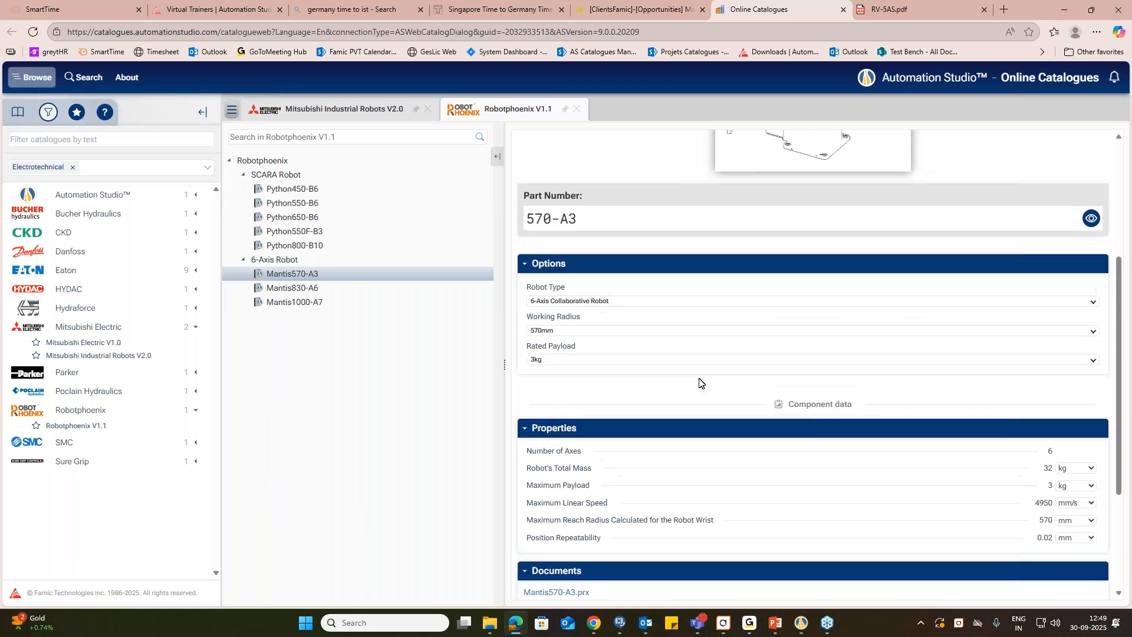
scroll(699, 382, up, 4)
scroll(700, 395, down, 6)
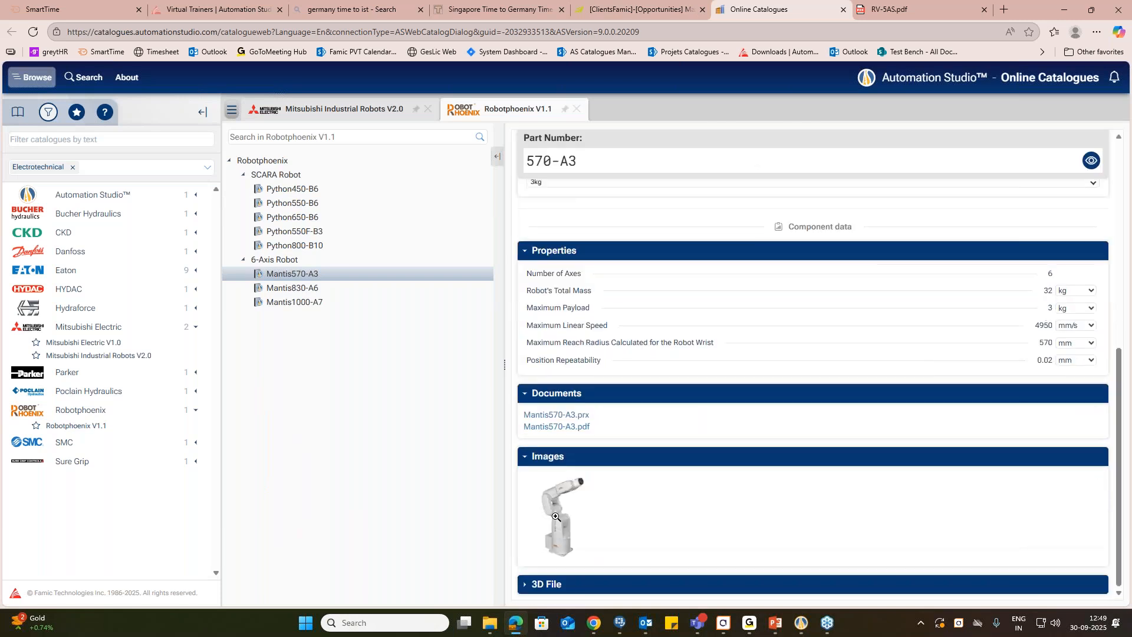
Take a closer look at the Mantis570-A3 robot image and switch from the online catalogues back to Automation Studio.
click(556, 516)
click(559, 521)
click(1064, 9)
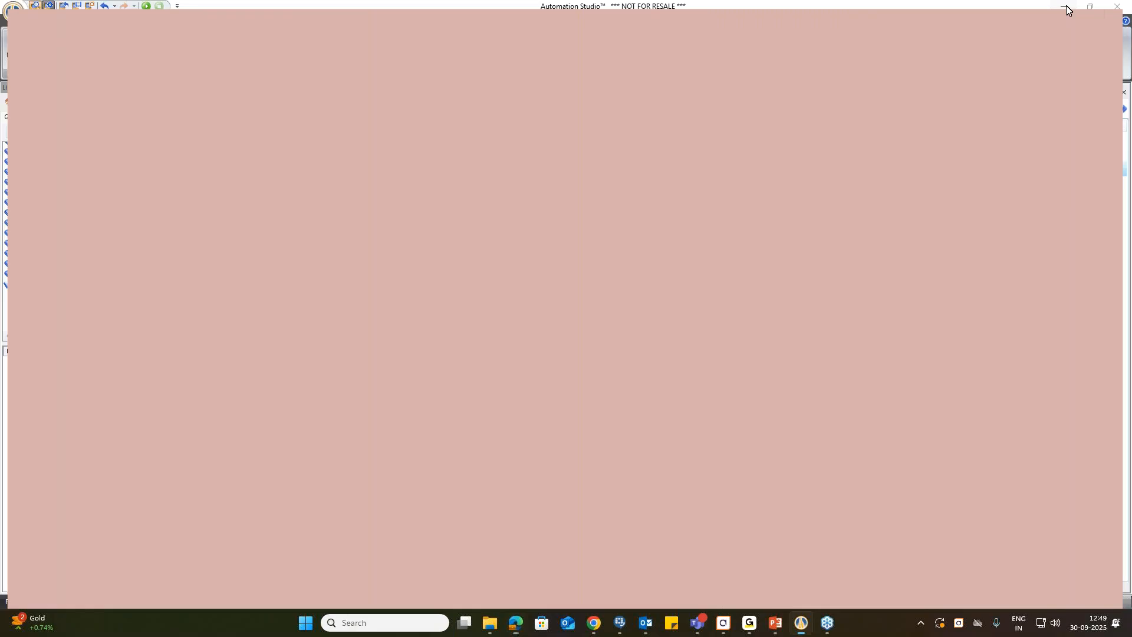
click(1064, 8)
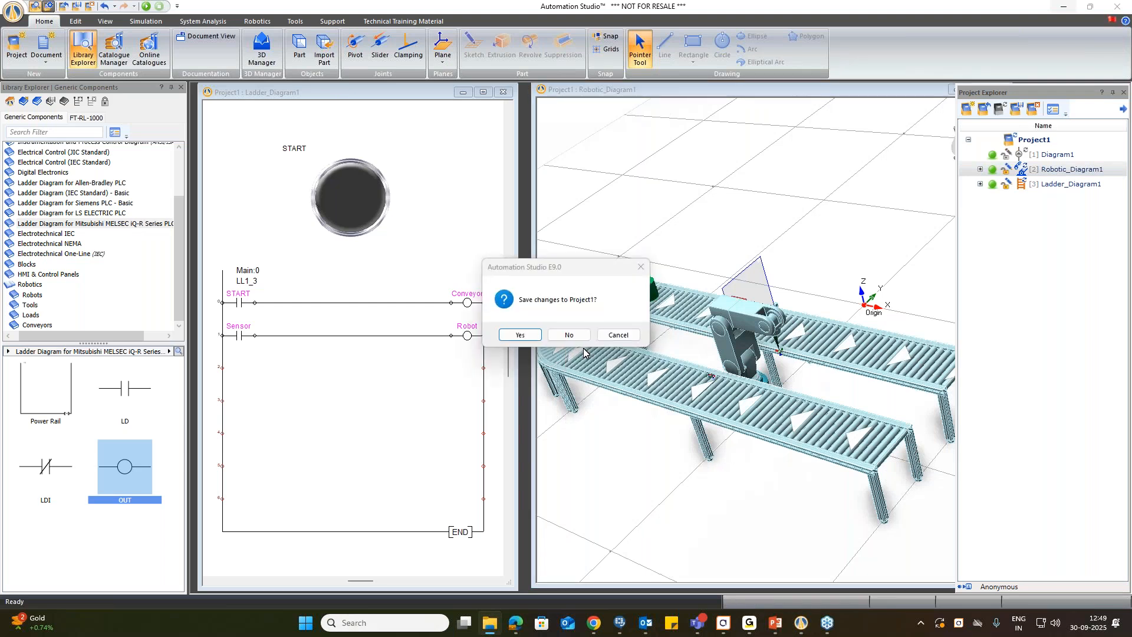
Accept saving the changes to Project1 and store it in Downloads under the name robot webiarnar.
click(529, 338)
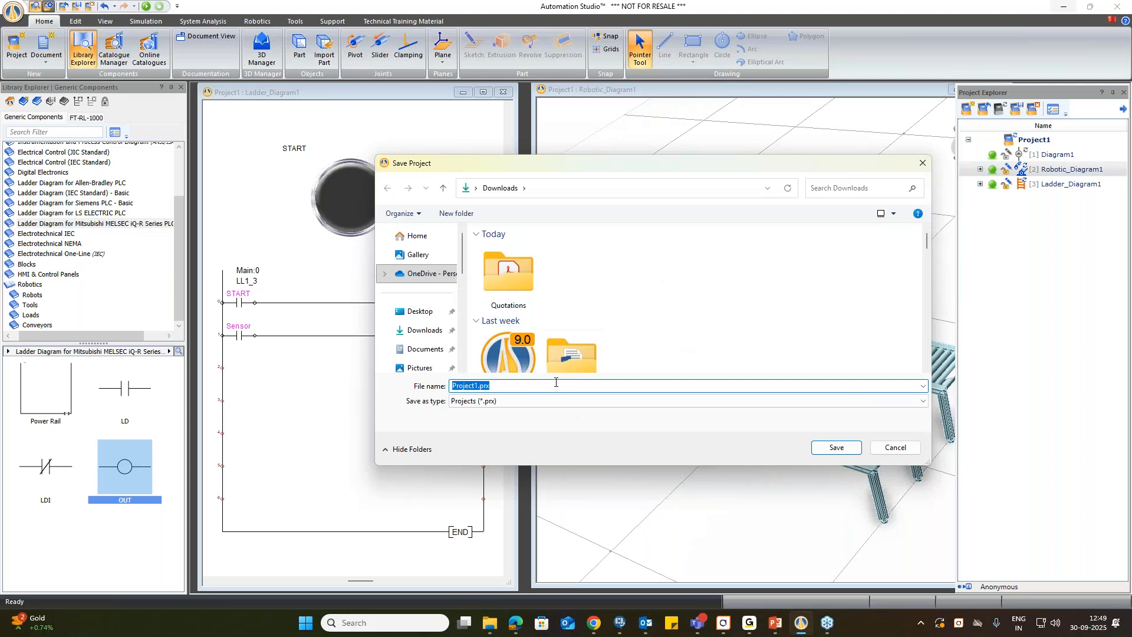
text(robot webiarnar)
key(Return)
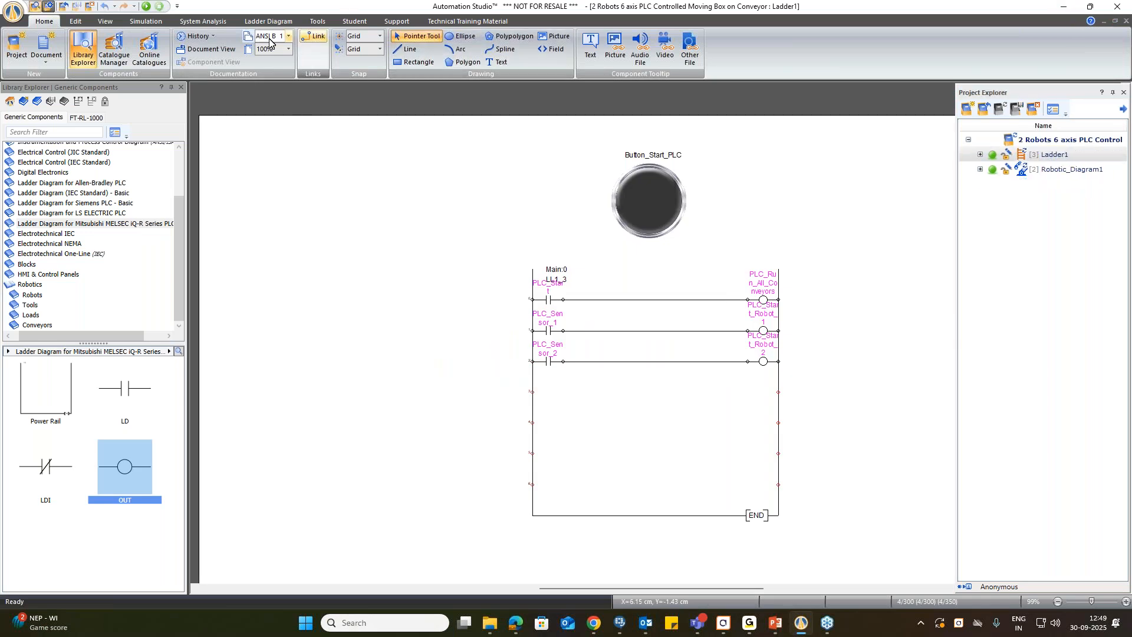
Tile the ladder and robotic diagrams vertically, narrowing the ladder window and widening the robotic diagram window.
click(105, 20)
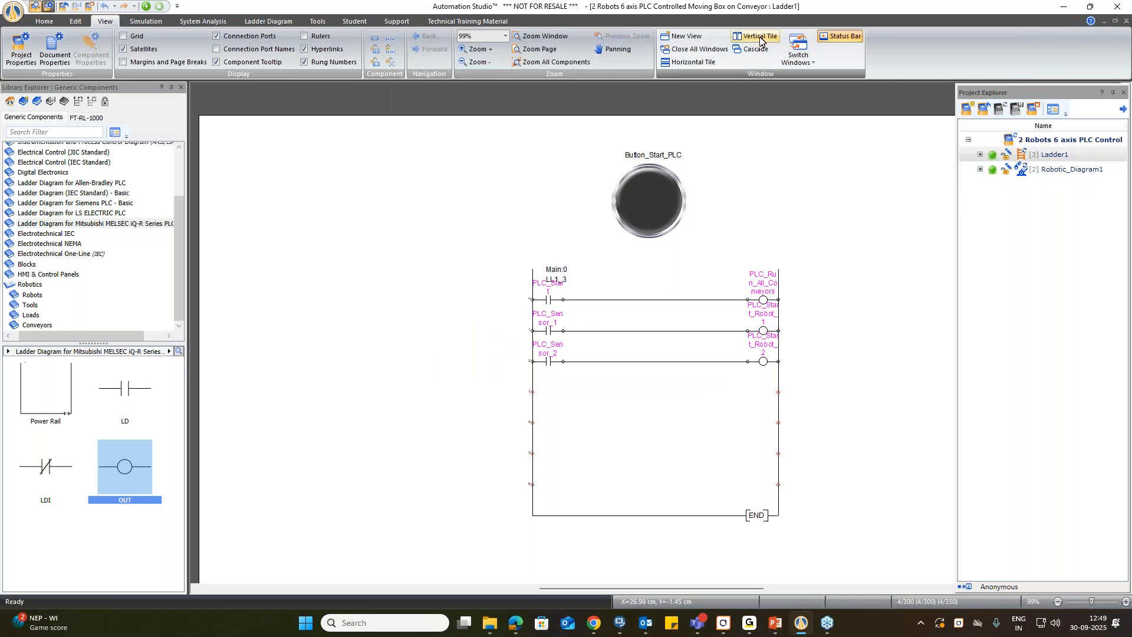
click(756, 36)
drag(659, 302, 475, 314)
drag(667, 278, 485, 279)
Run the two-robot PLC conveyor simulation with the full ladder diagram beside the 3D view, and stop it after watching.
click(146, 7)
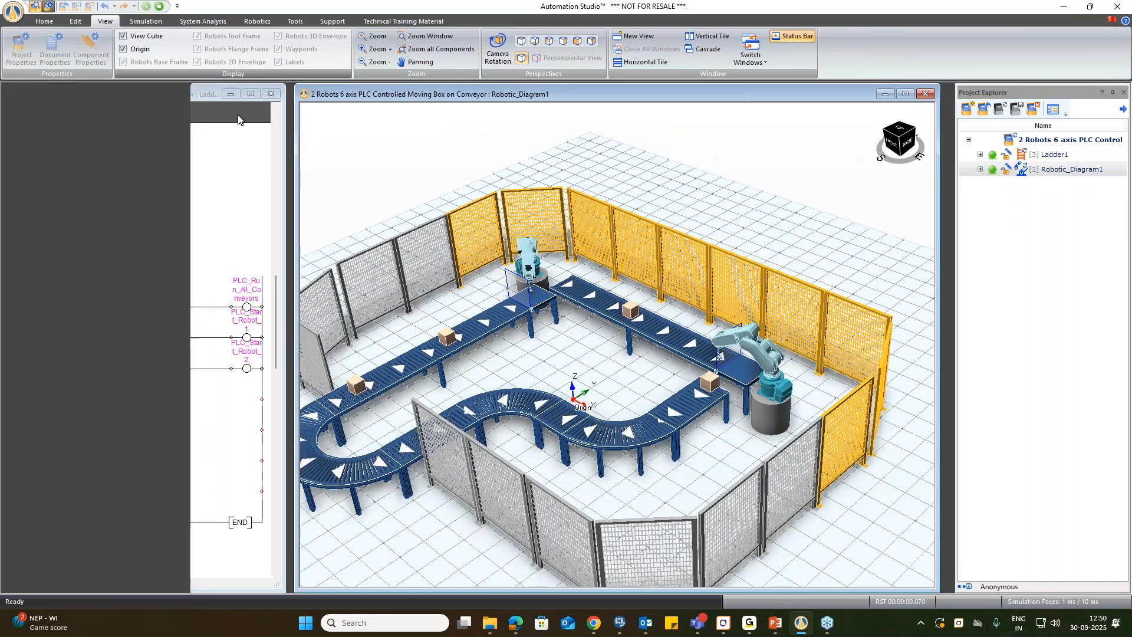
drag(242, 96, 88, 101)
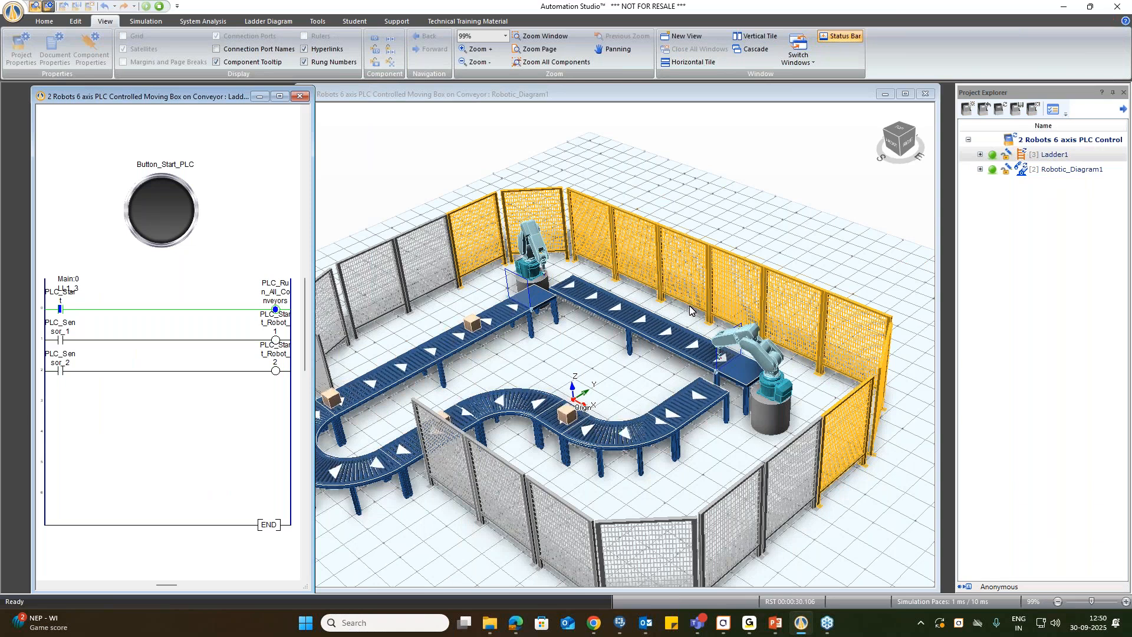
click(160, 7)
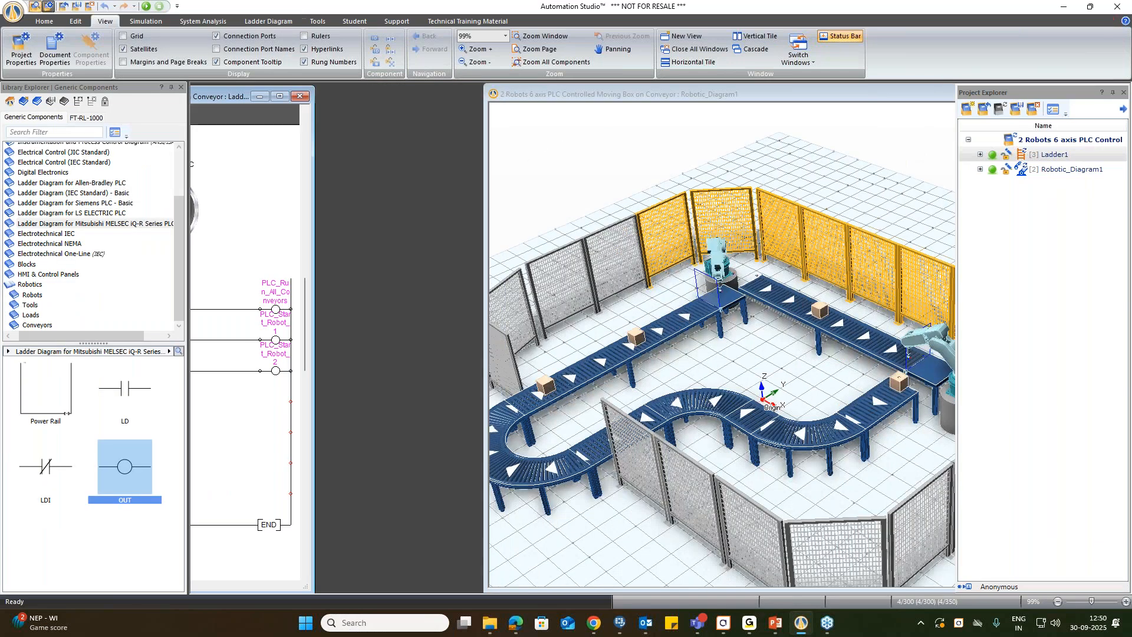
Open the project Robot 6 axis Changing Block Orientation, run its simulation and stop it.
key(super+e)
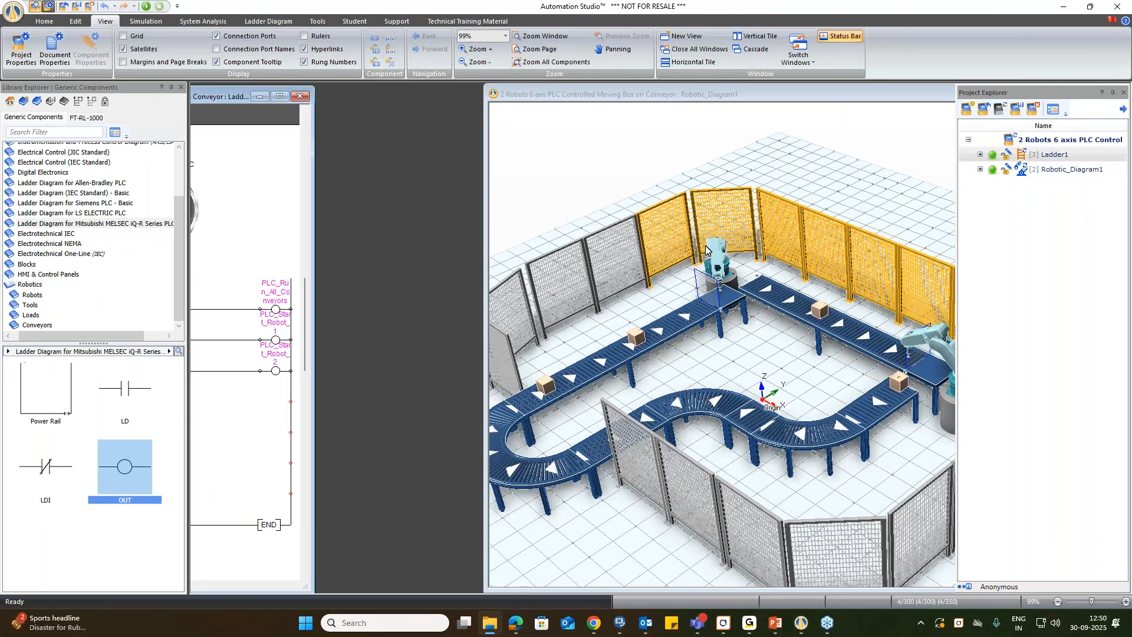
click(607, 339)
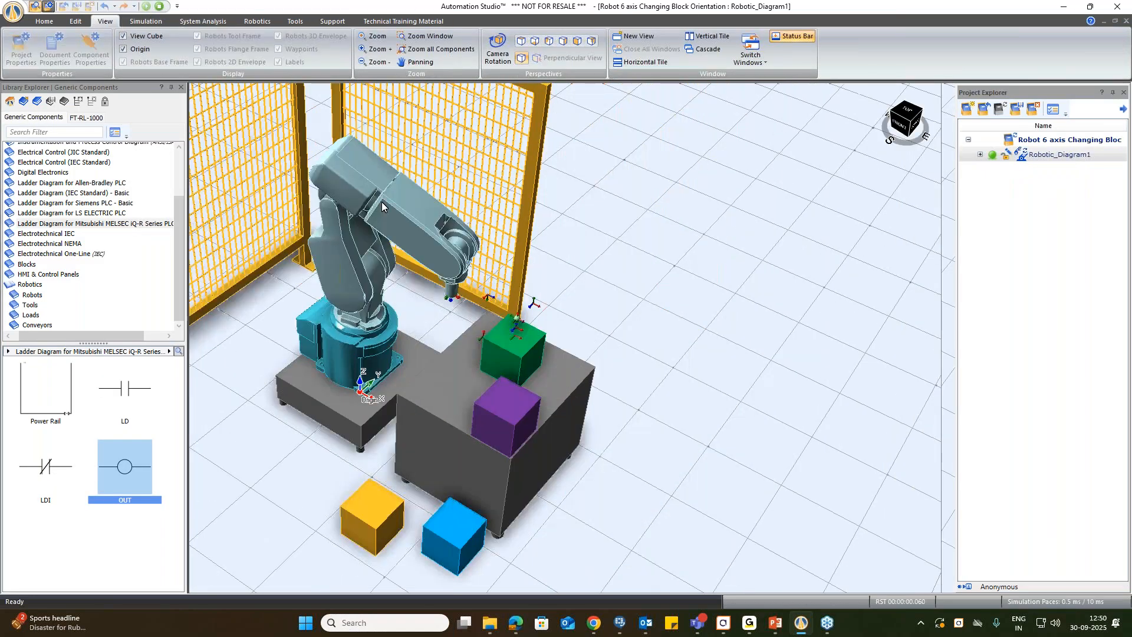
click(146, 7)
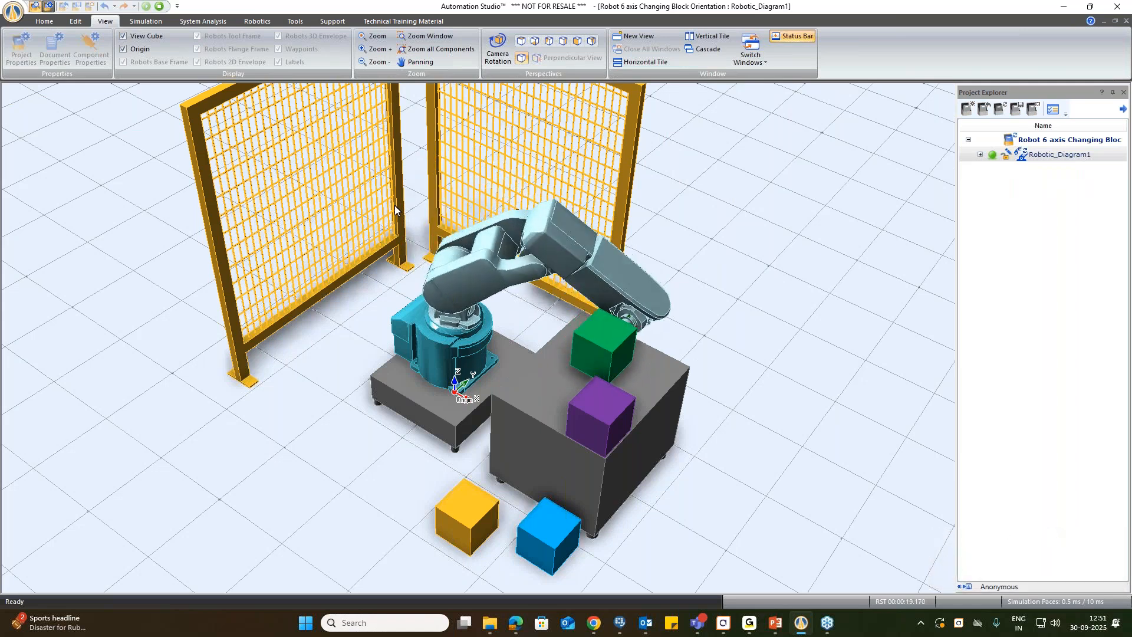
click(158, 7)
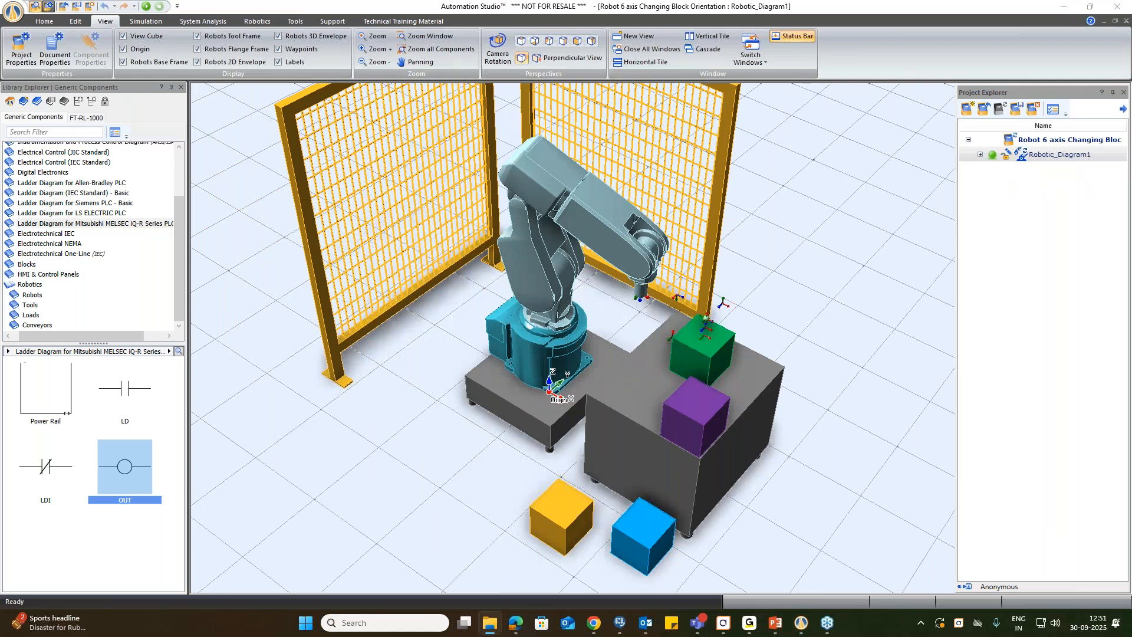
Discard the block orientation project's changes, open Robot 4 axis Following Path, and run and stop its simulation.
click(1118, 6)
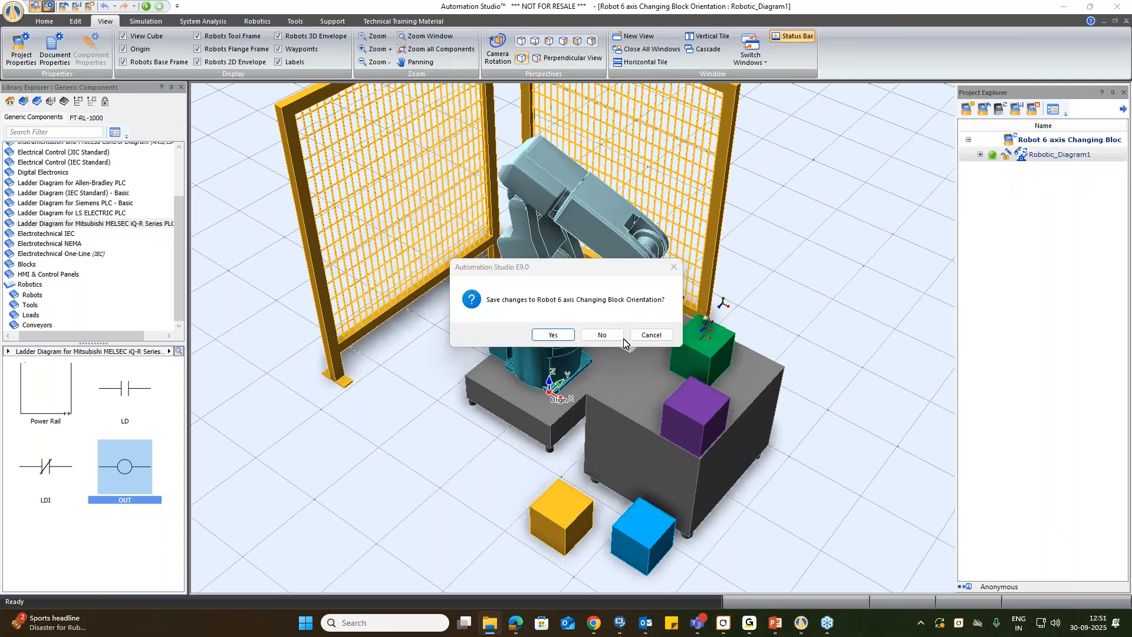
click(613, 337)
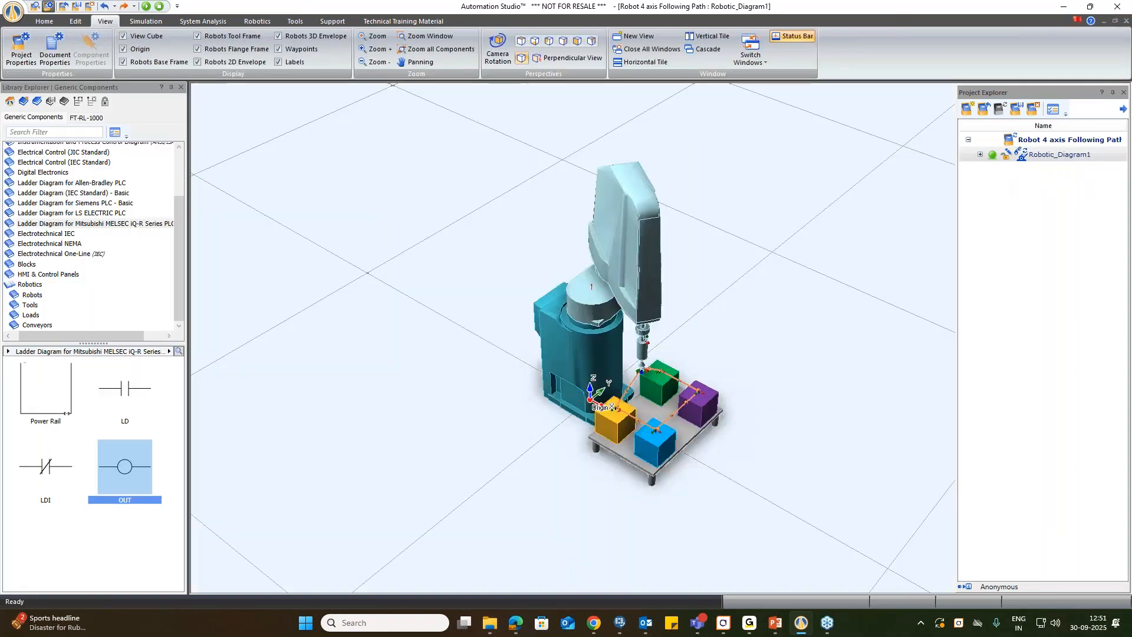
click(151, 5)
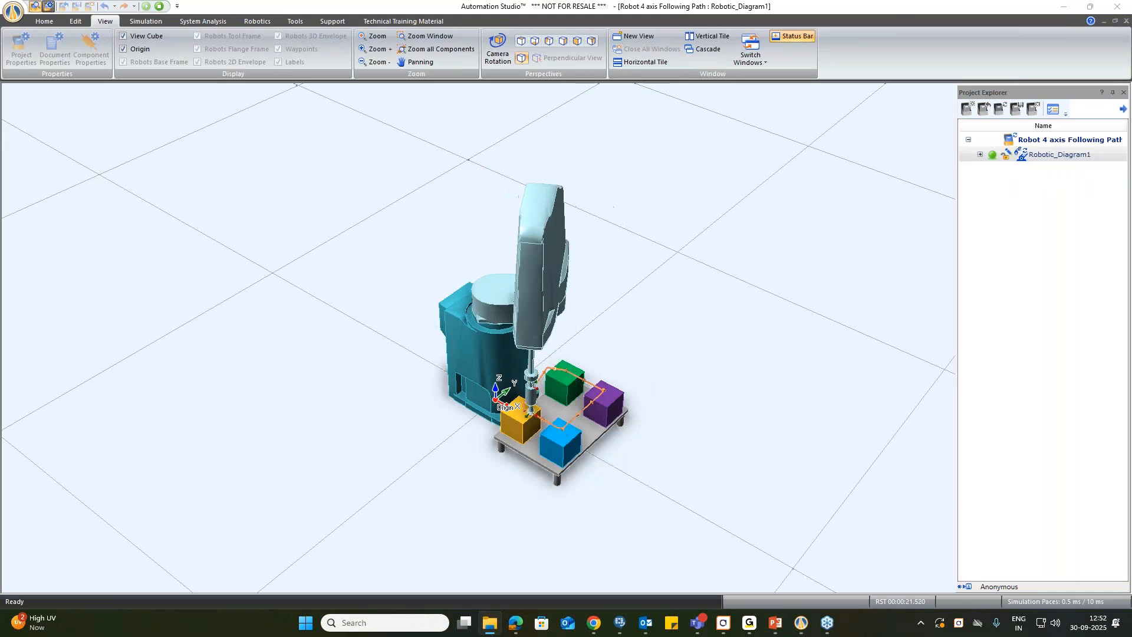
click(157, 7)
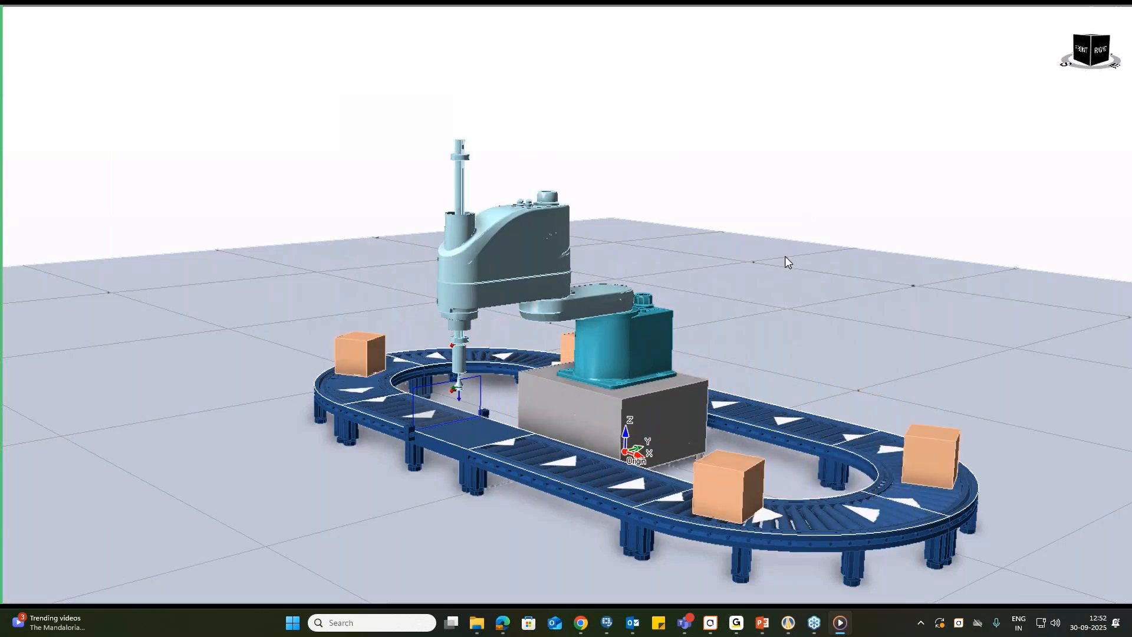
Watch the videos Robotphoenix-SCARA Robot and Mitsubishi-Vertical Ceiling Robot1 in Media Player, closing each one.
mouse_move(650, 390)
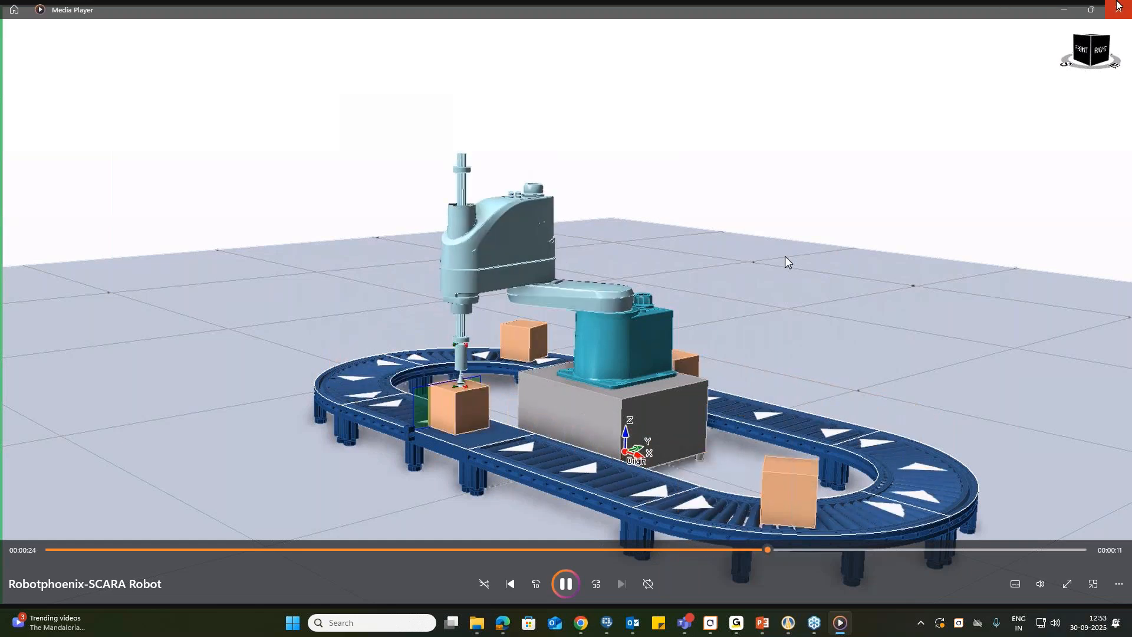
click(1118, 5)
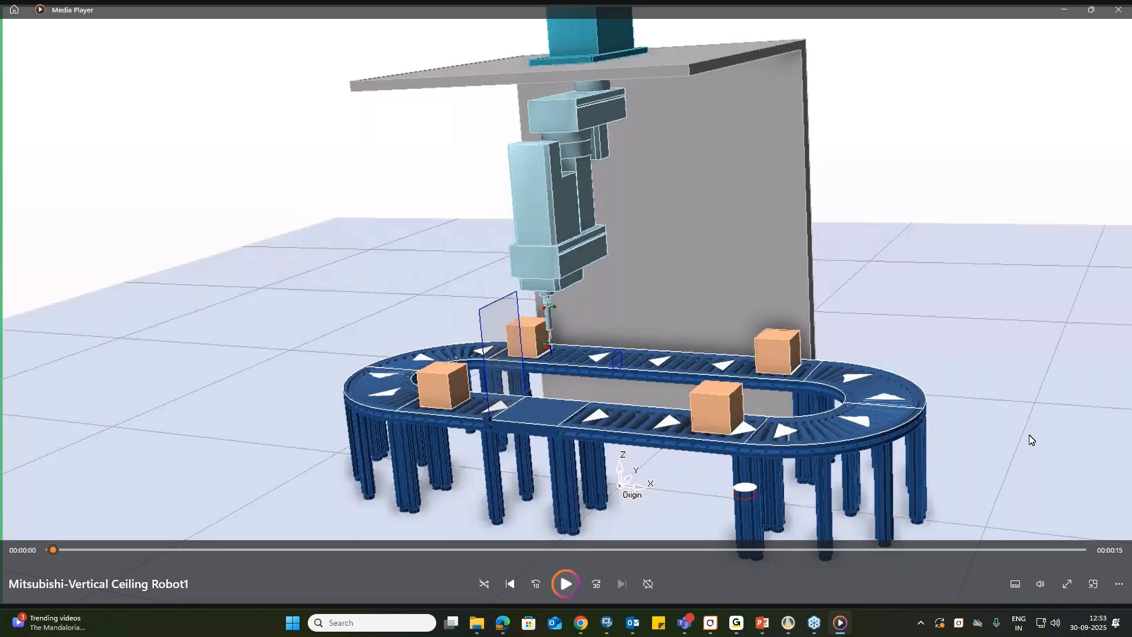
click(1122, 6)
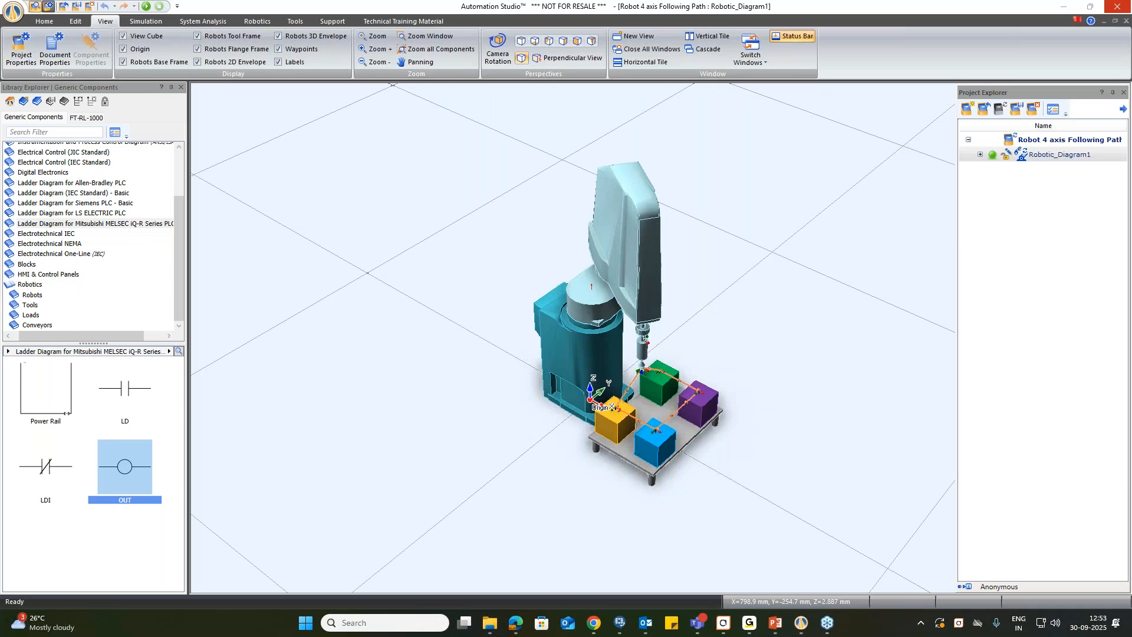
Switch to the PowerPoint presentation AS 9.0 EDU_ENGLISH_2024.pptx and show the closing thank-you slide 27.
click(781, 629)
scroll(106, 540, down, 5)
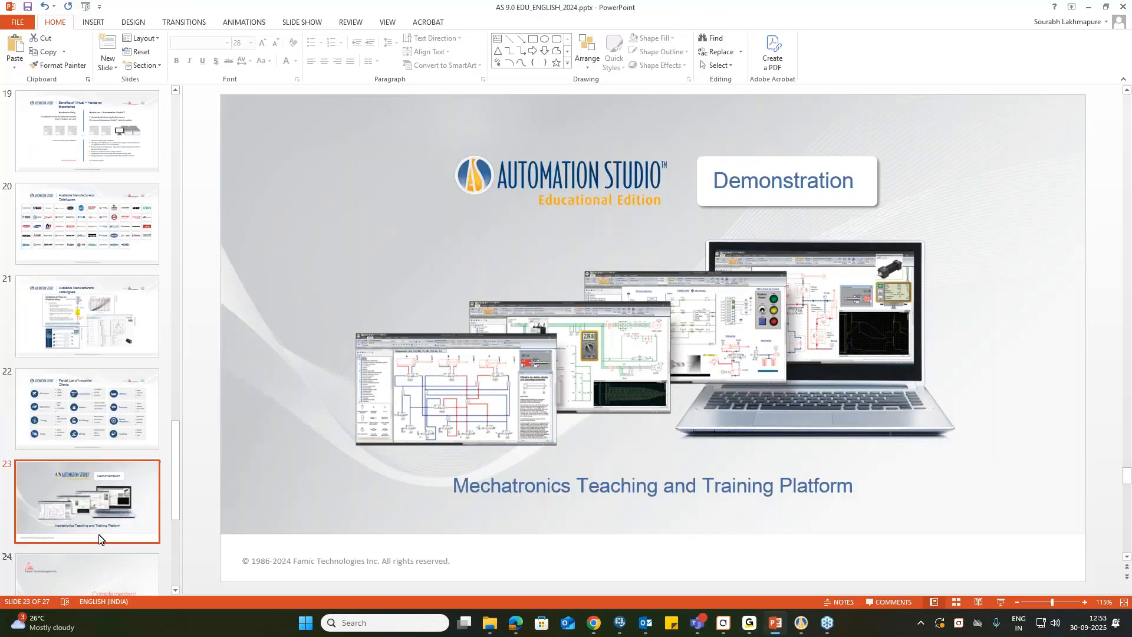
scroll(130, 560, down, 1)
click(129, 560)
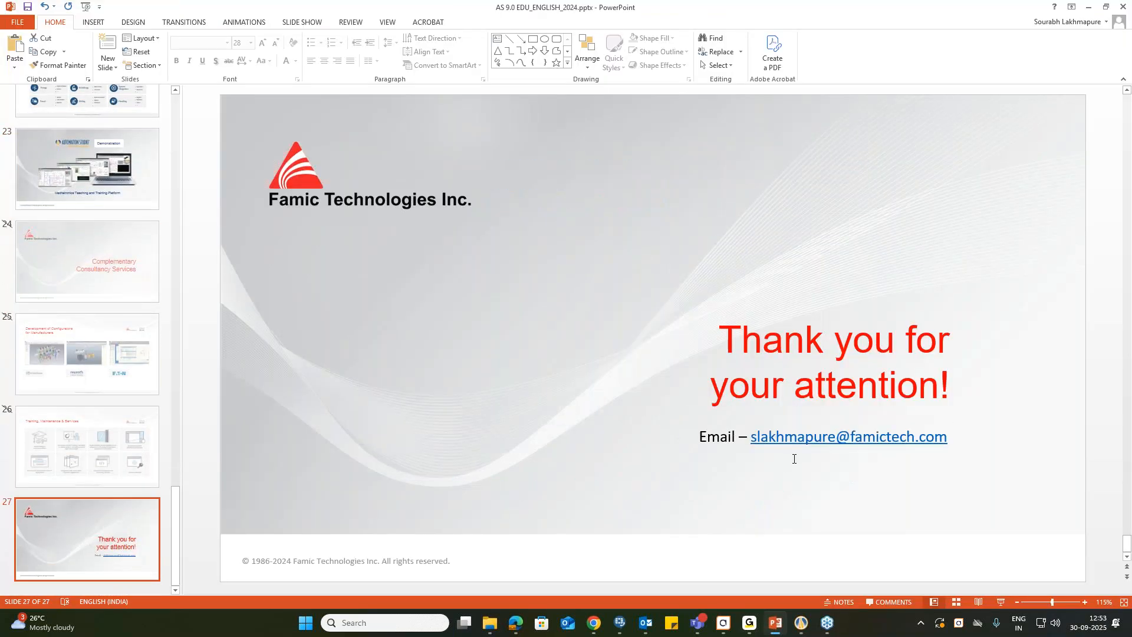